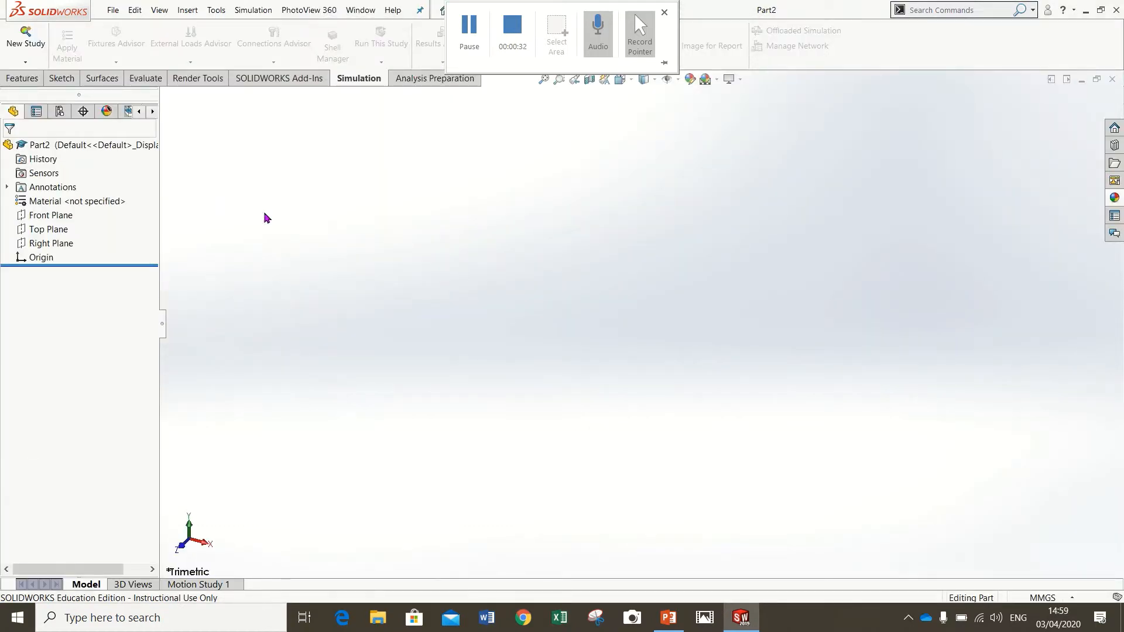
- Sketch a horizontal centerpoint straight slot on the Front Plane, centred just below the origin, about 104 mm between arc centres and 85 mm wide
click(61, 78)
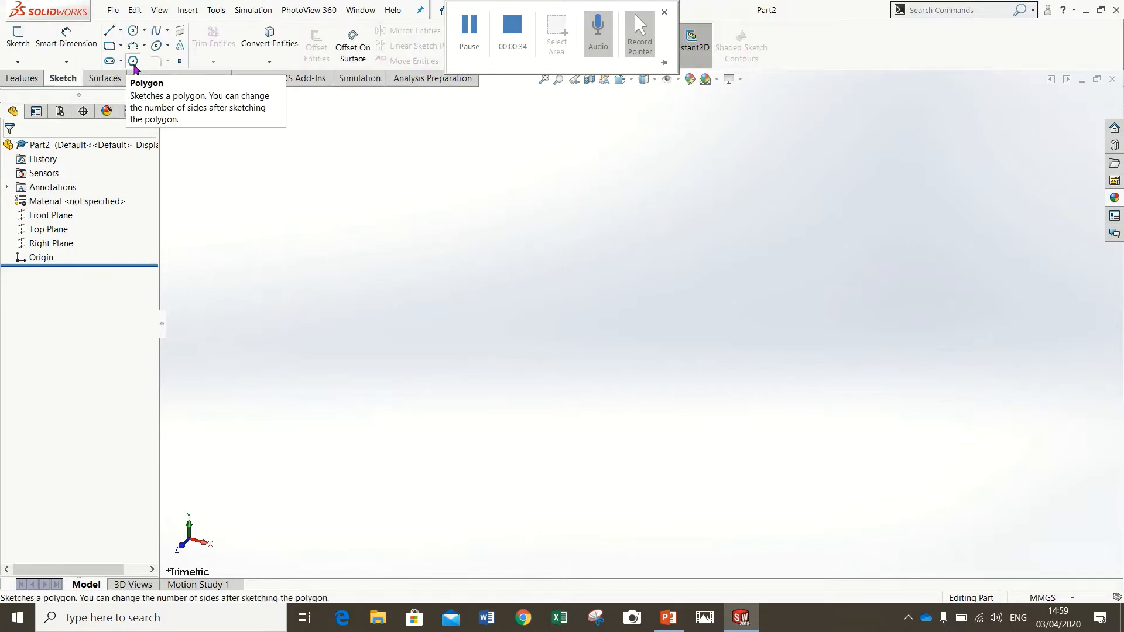
click(120, 60)
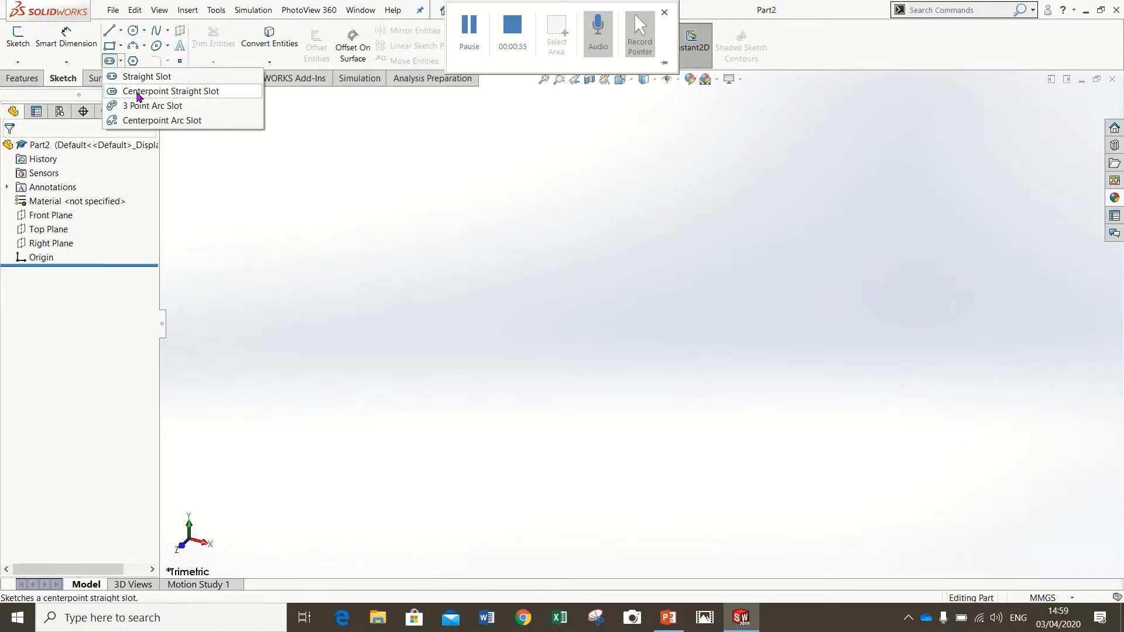
click(138, 91)
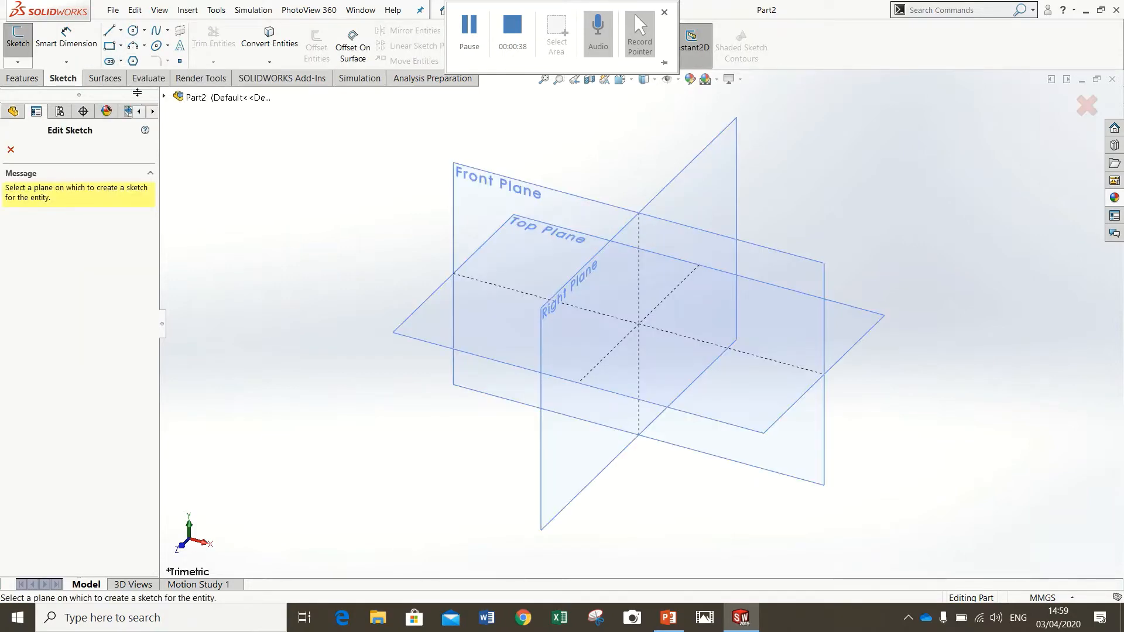
click(482, 177)
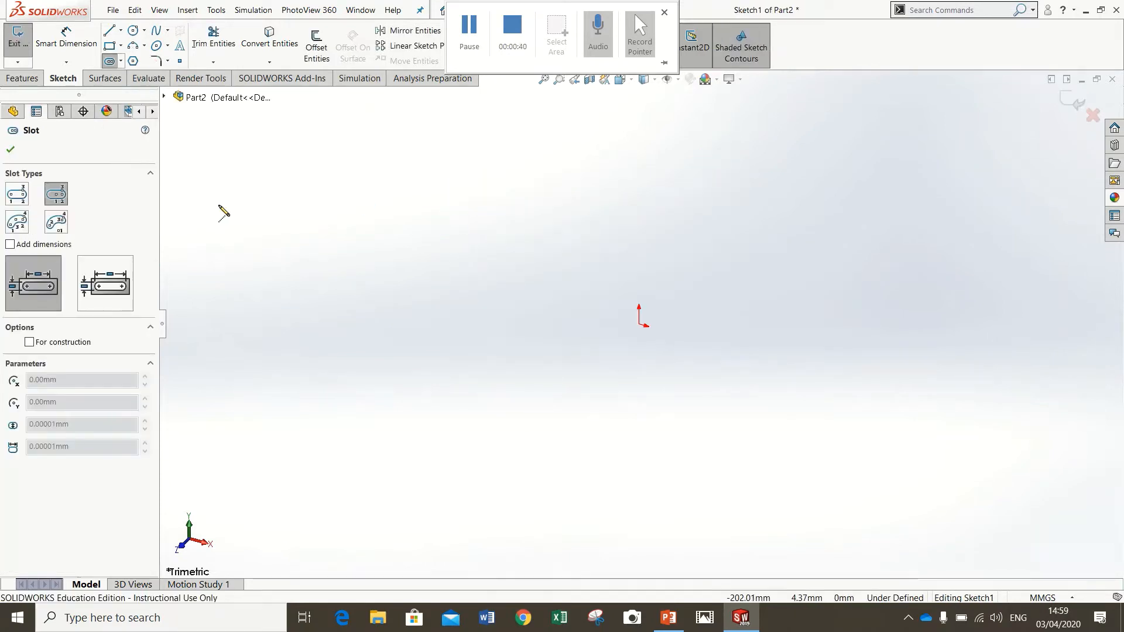
key(space)
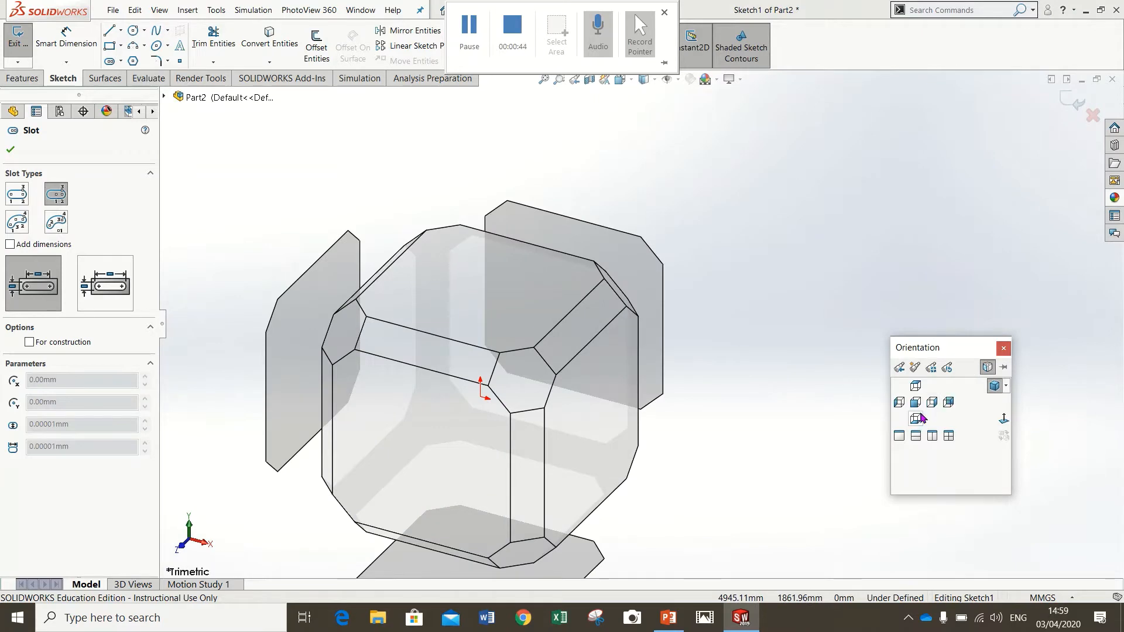
click(920, 417)
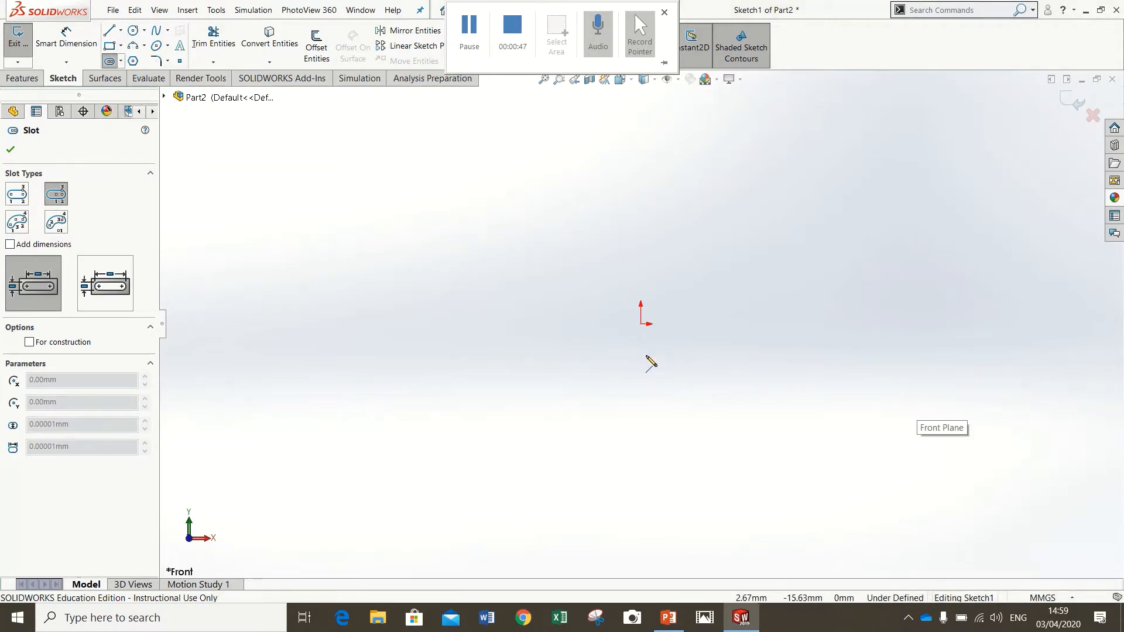
click(641, 349)
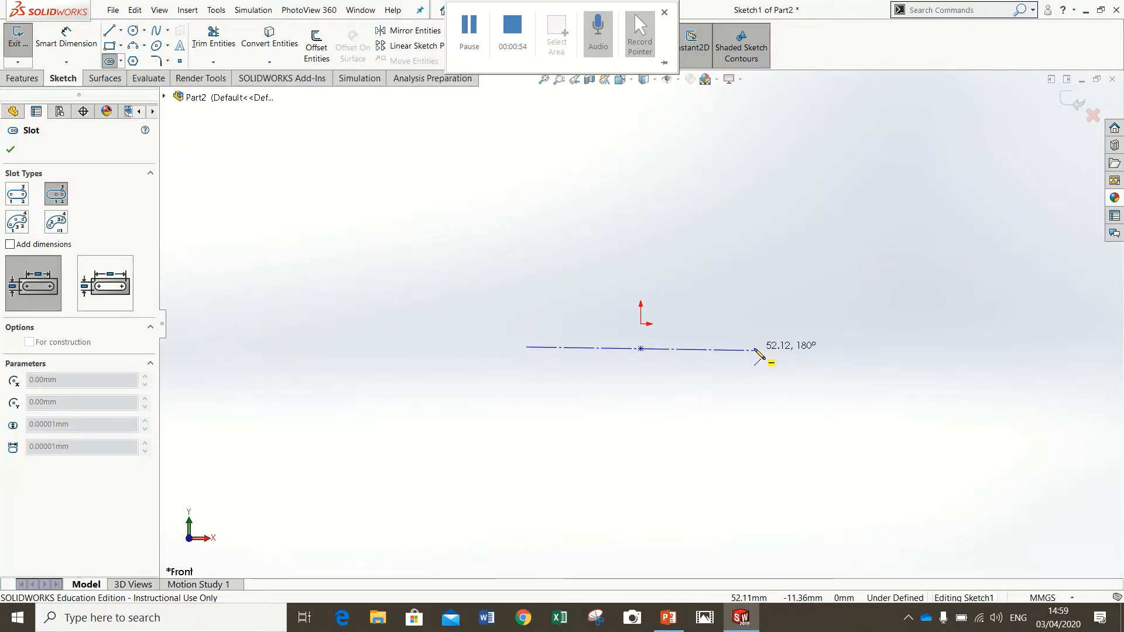
click(755, 350)
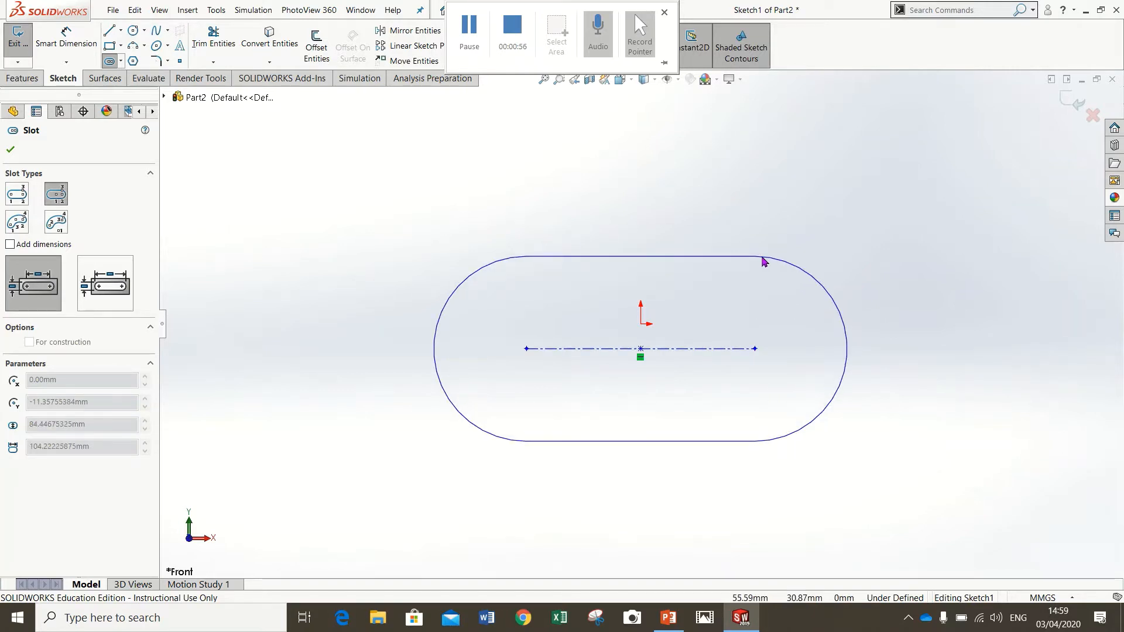
click(764, 260)
key(Escape)
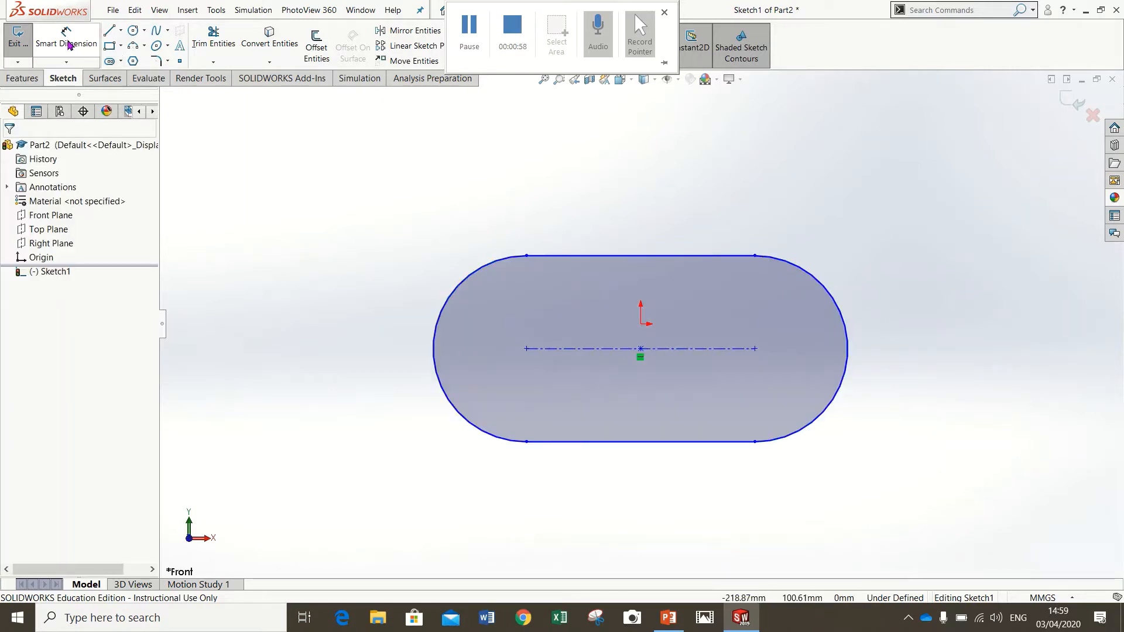
- Dimension the slot's upper straight edge and set its length to 30 mm
click(67, 44)
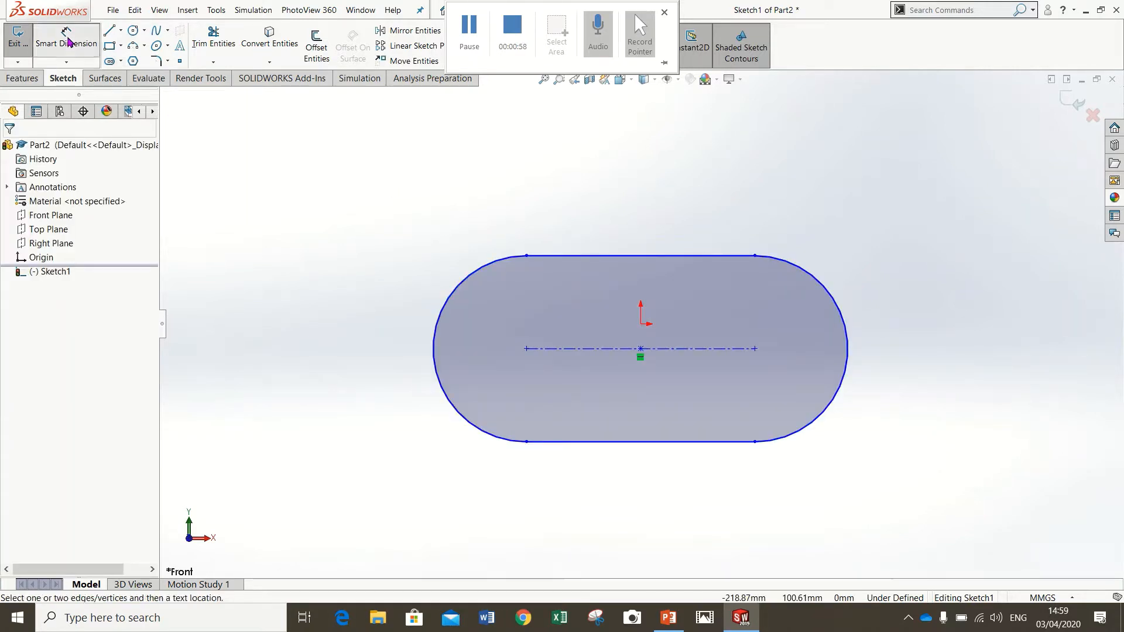
click(705, 256)
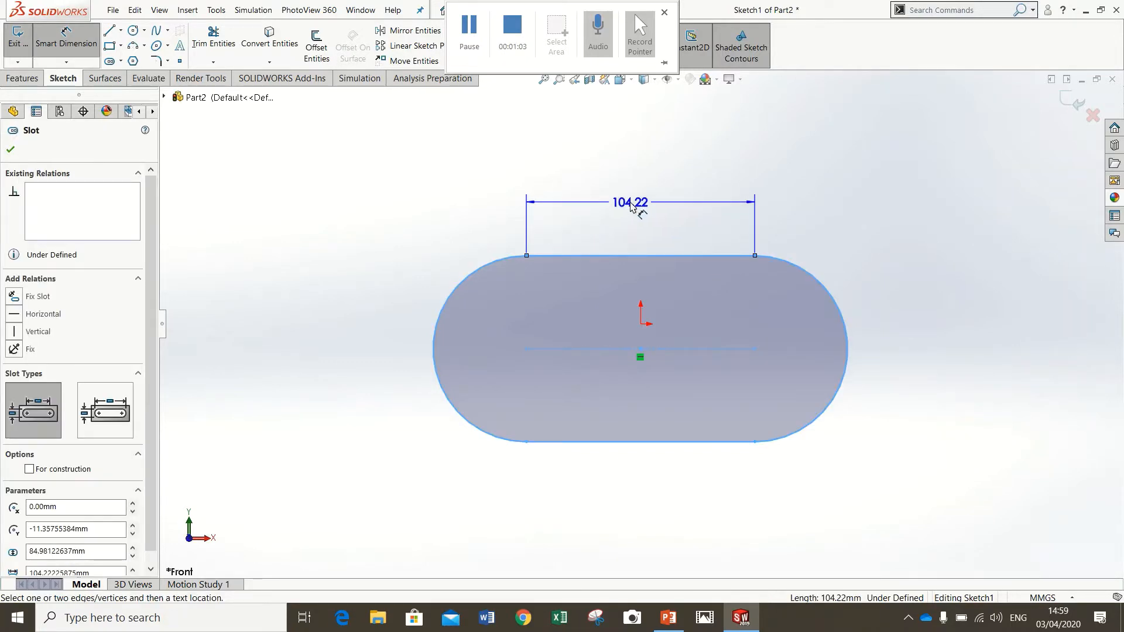
click(632, 205)
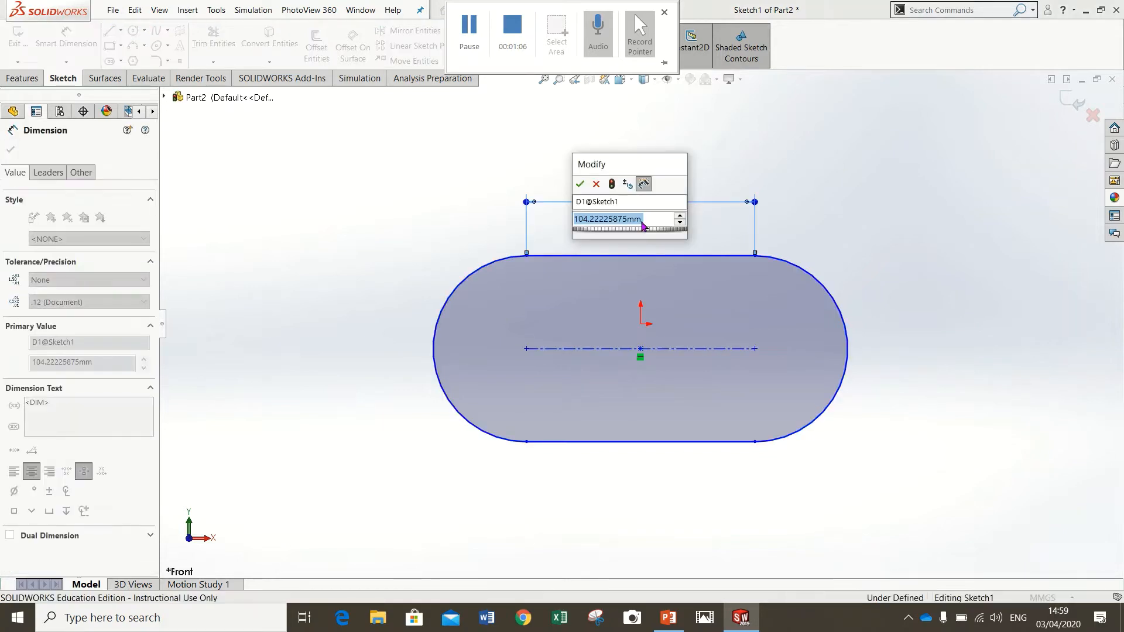
text(30)
key(Return)
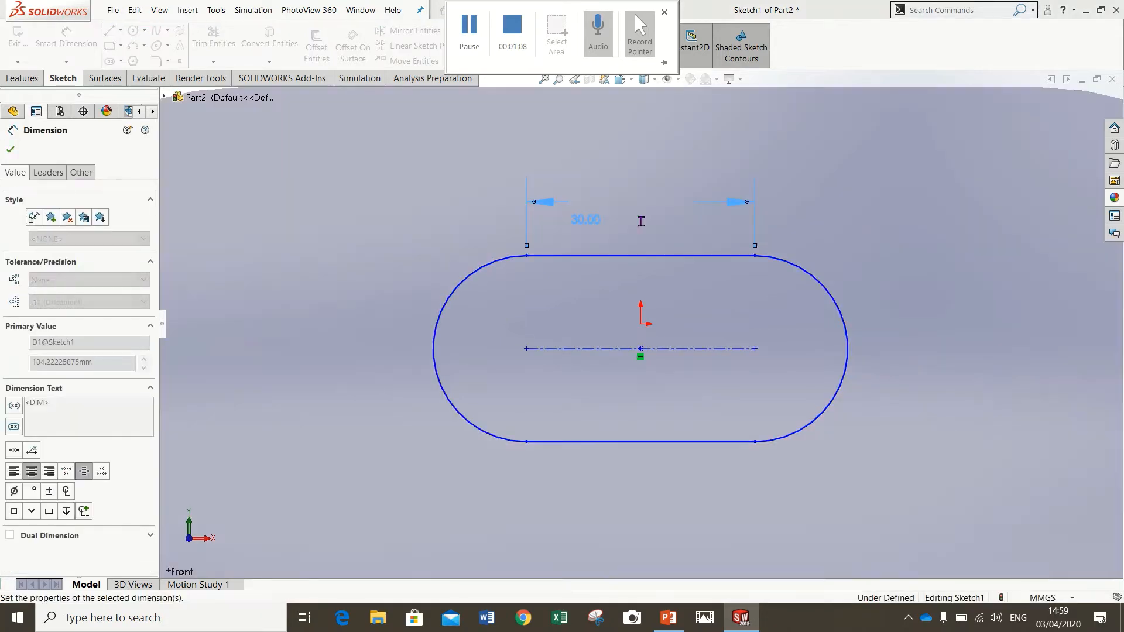
- Dimension the slot's left end arc and set its radius to 15 mm
click(434, 346)
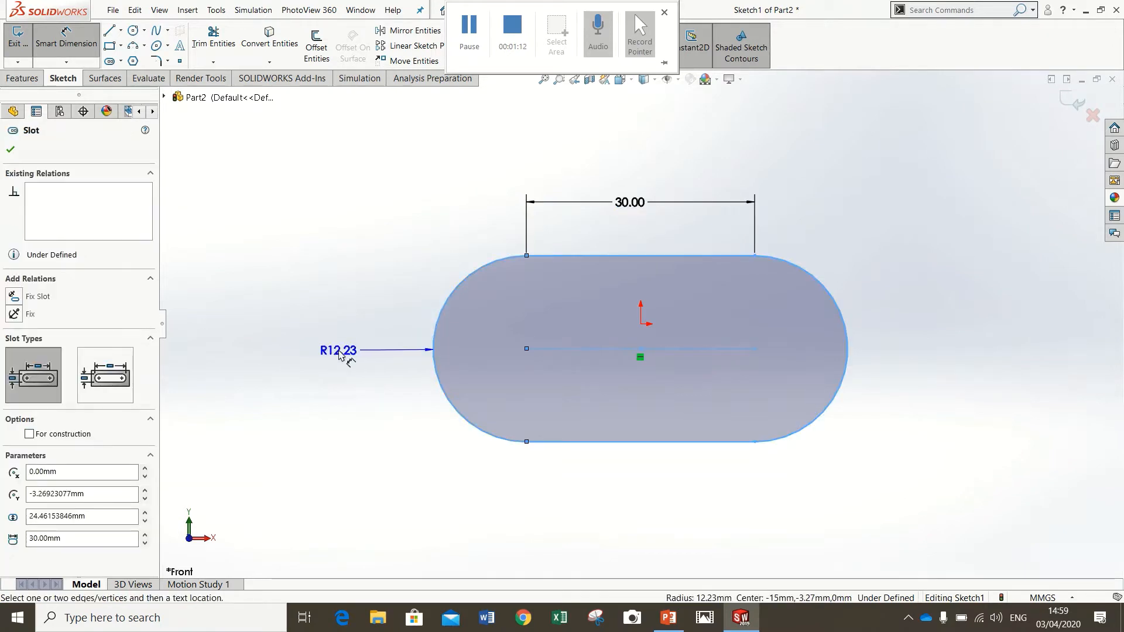
click(344, 353)
text(15)
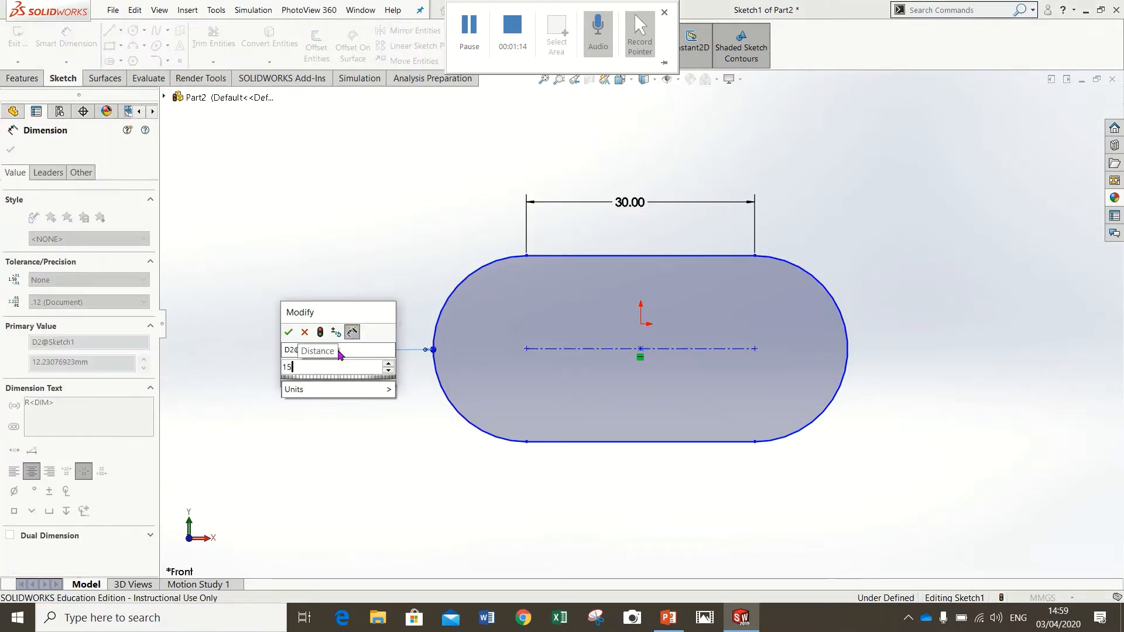
click(288, 332)
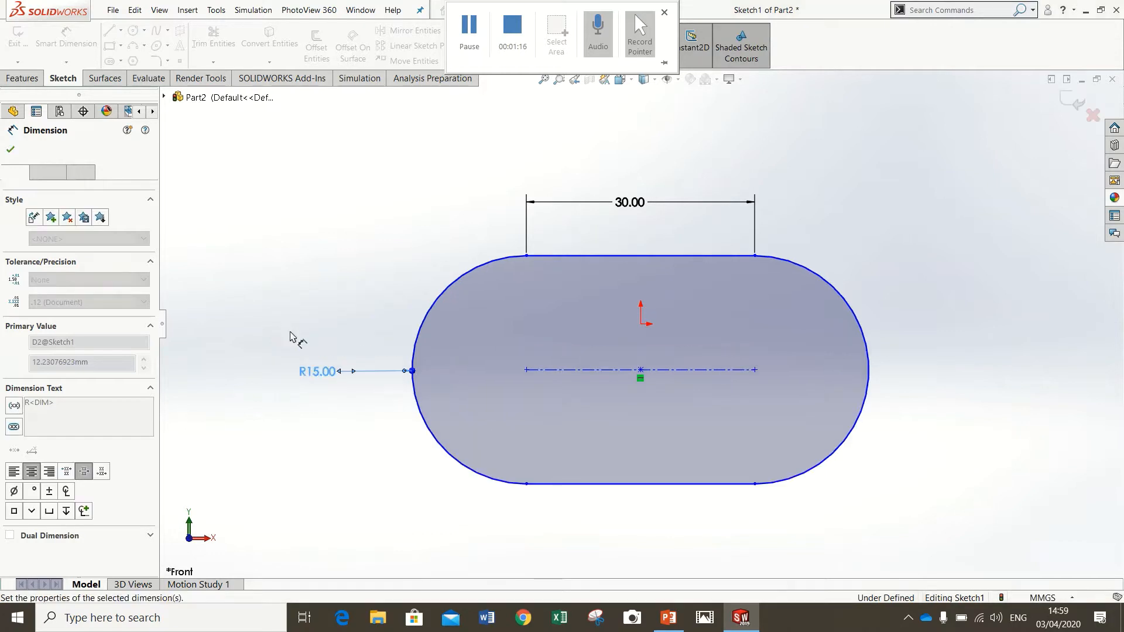
key(Escape)
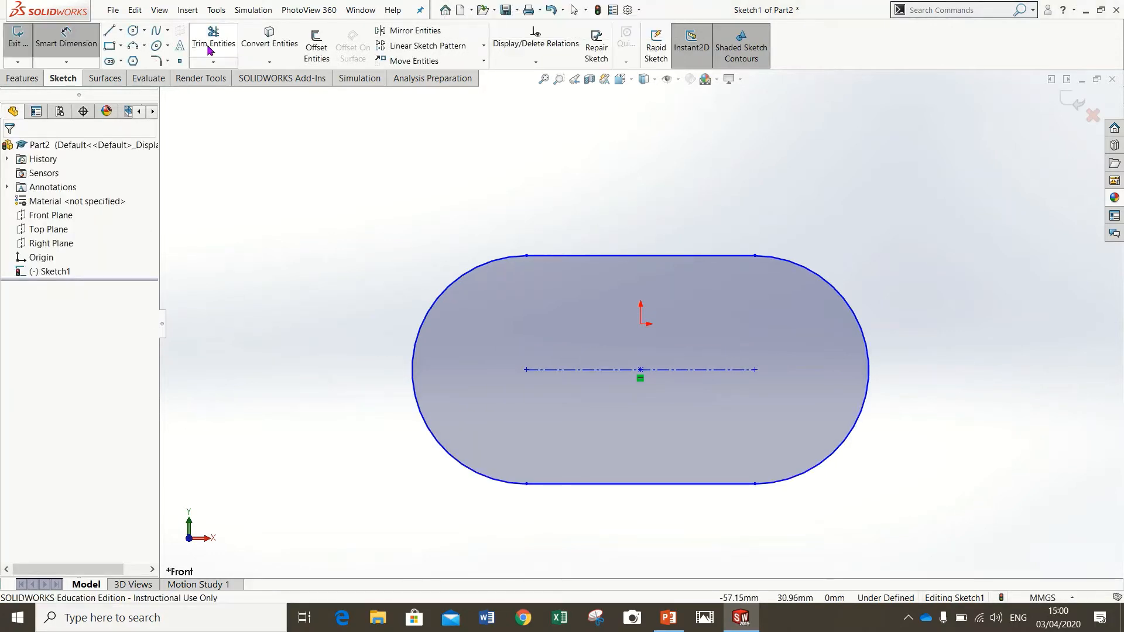
- Trim away the slot's lower straight edge, accepting the loss of the slot entity
click(213, 39)
click(630, 486)
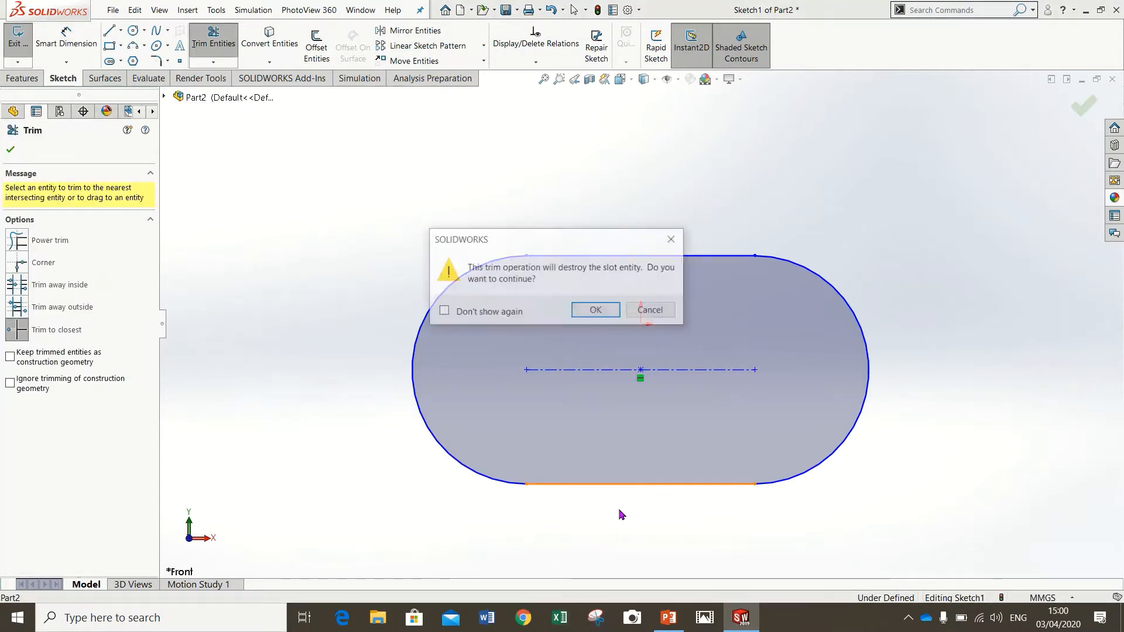
click(597, 311)
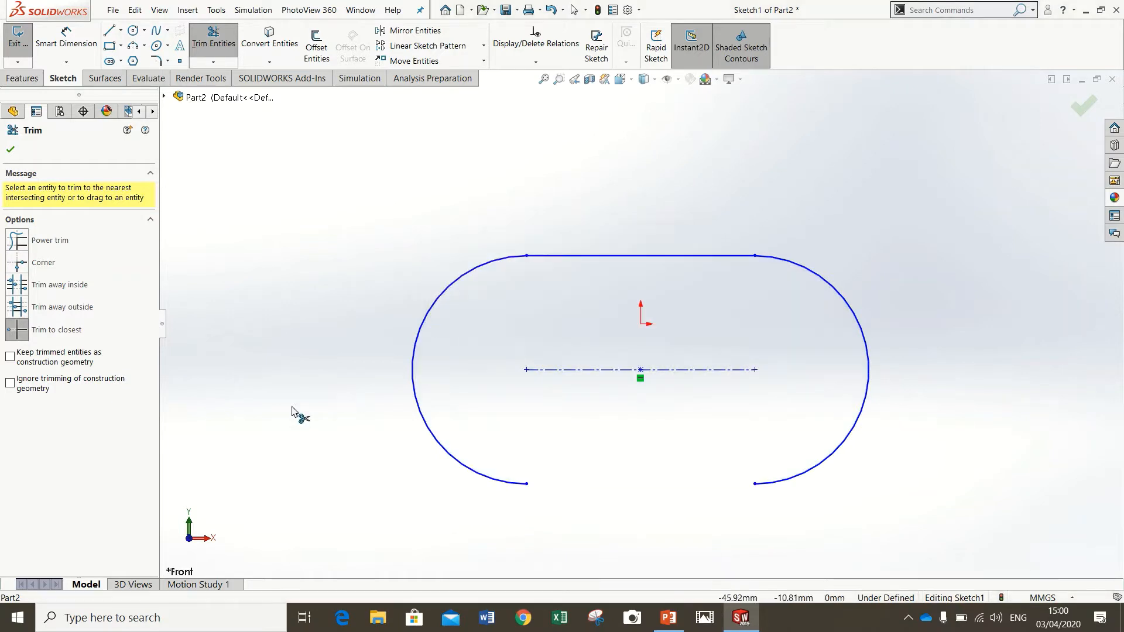
- Draw a horizontal line from the right arc's lower endpoint inward toward the gap, with a length of 15 mm
click(109, 32)
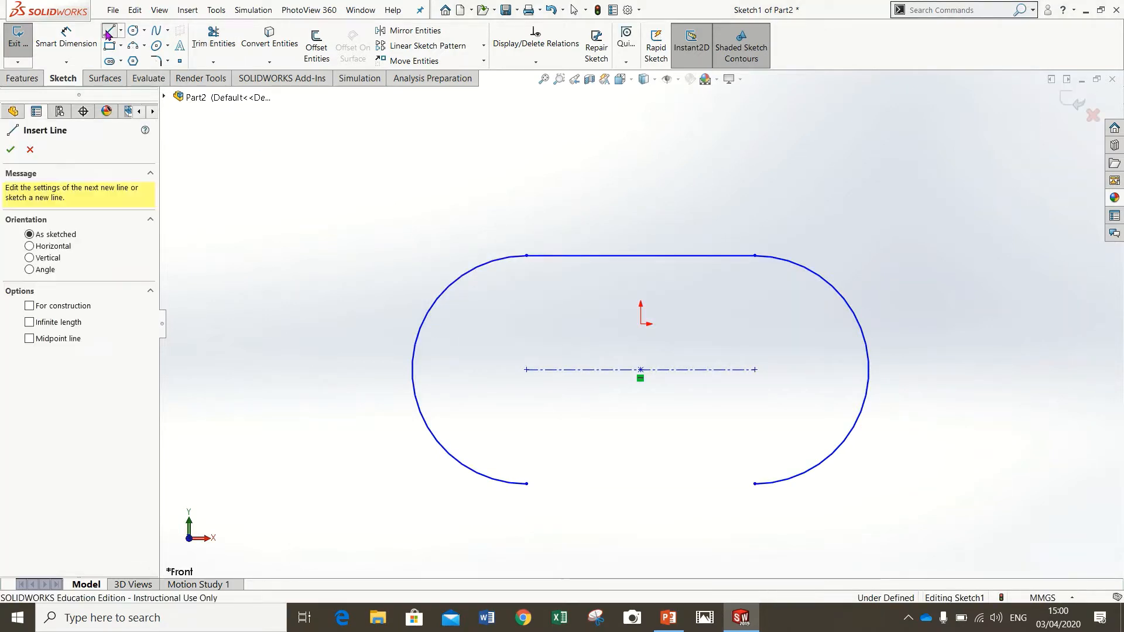
click(754, 483)
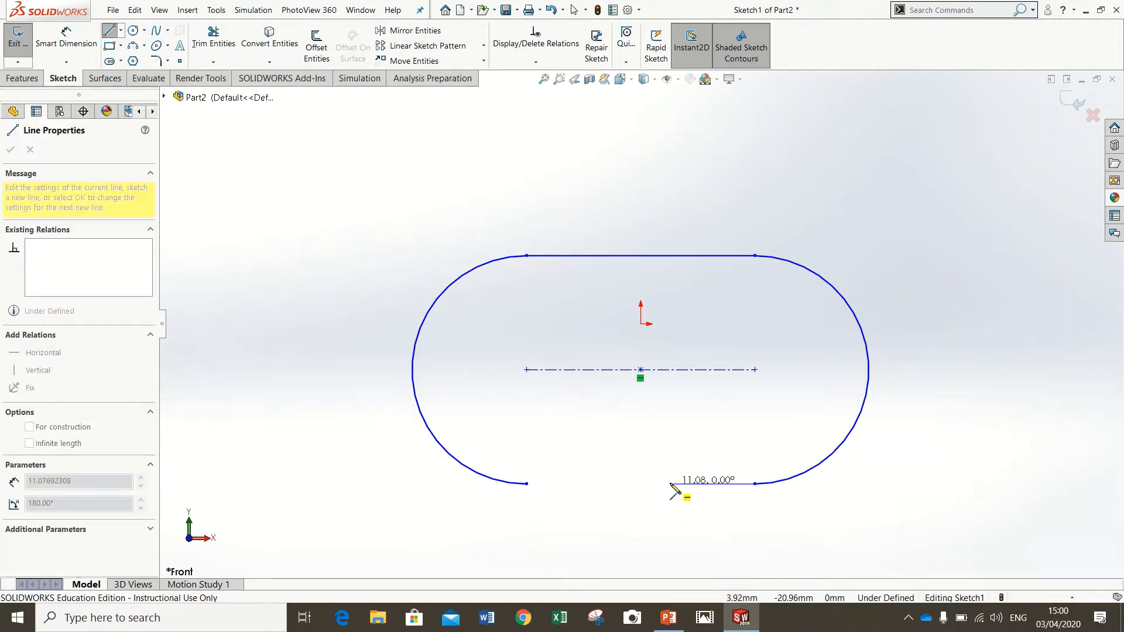
click(671, 484)
text(15)
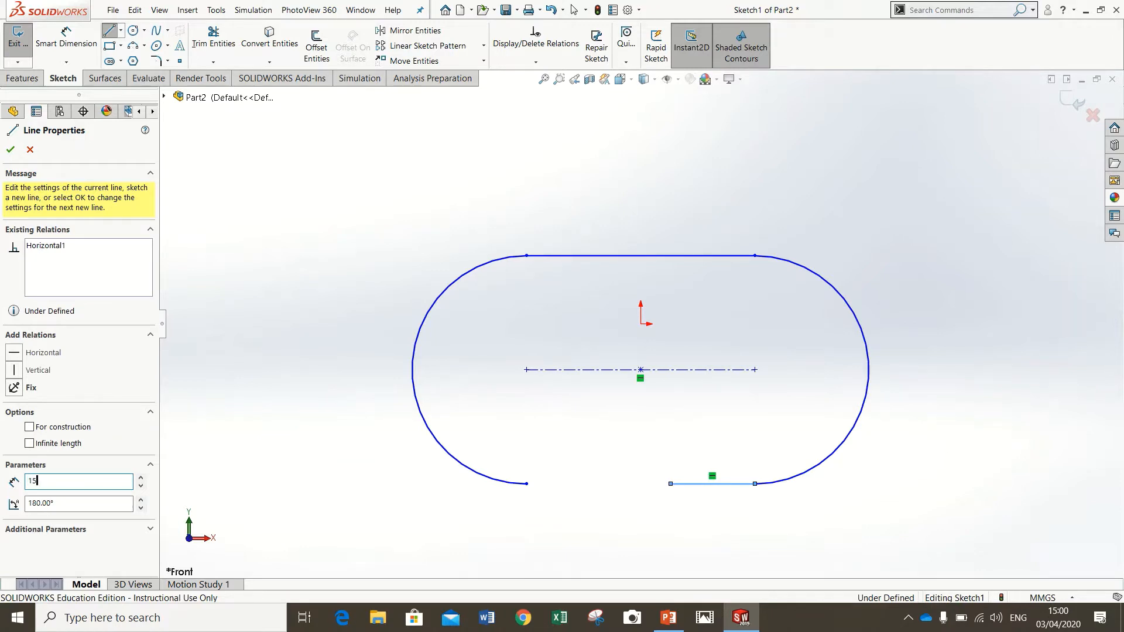
key(Return)
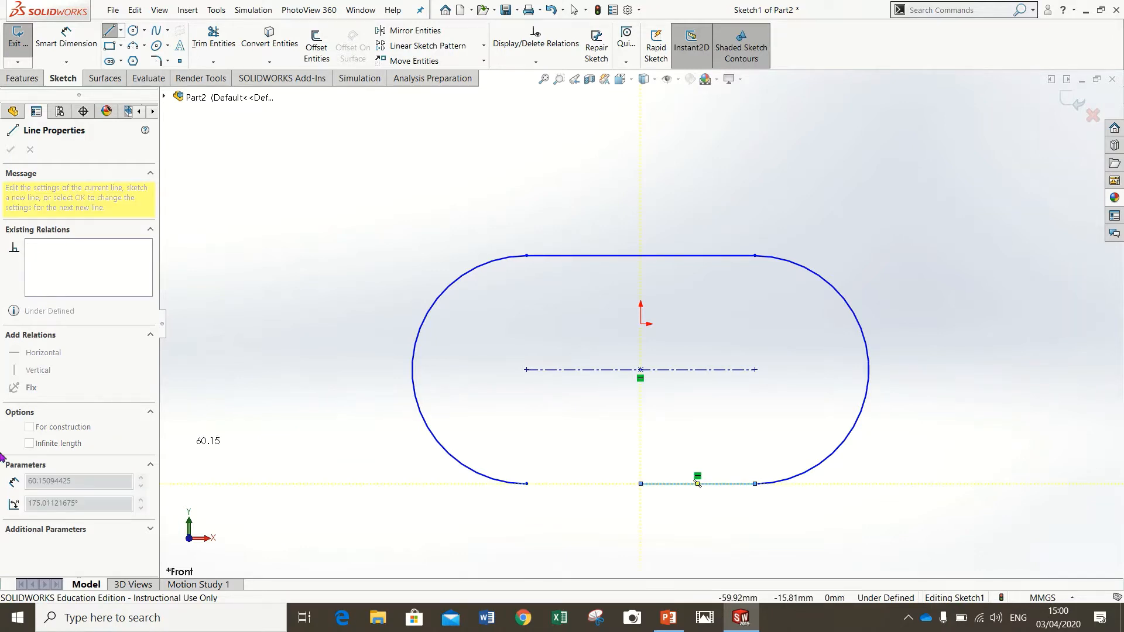
key(Escape)
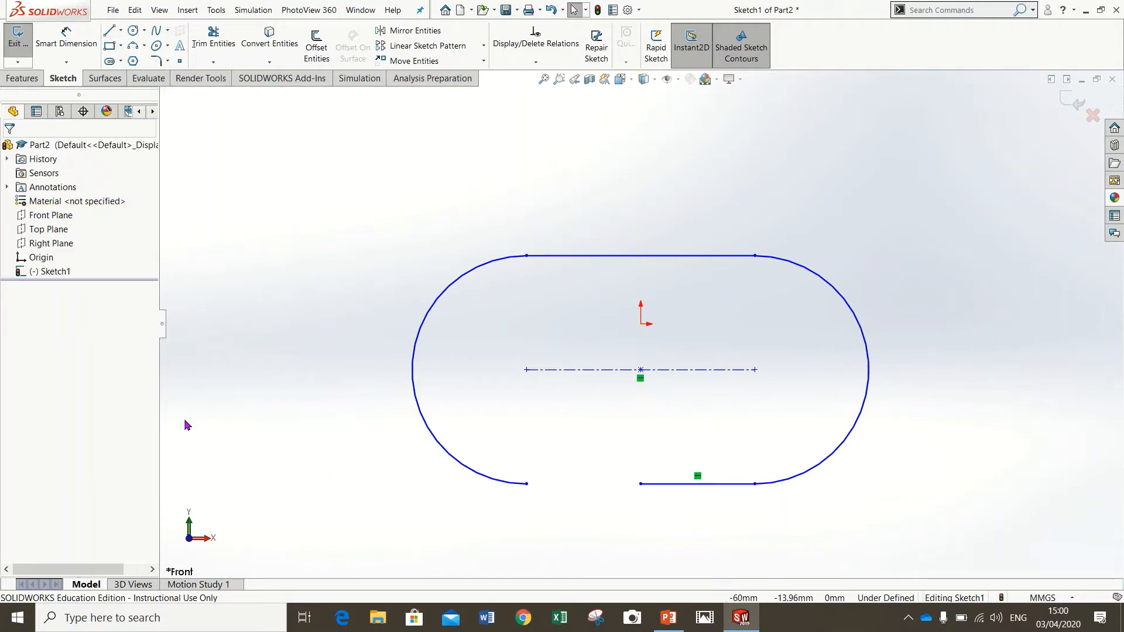
click(667, 485)
double_click(81, 425)
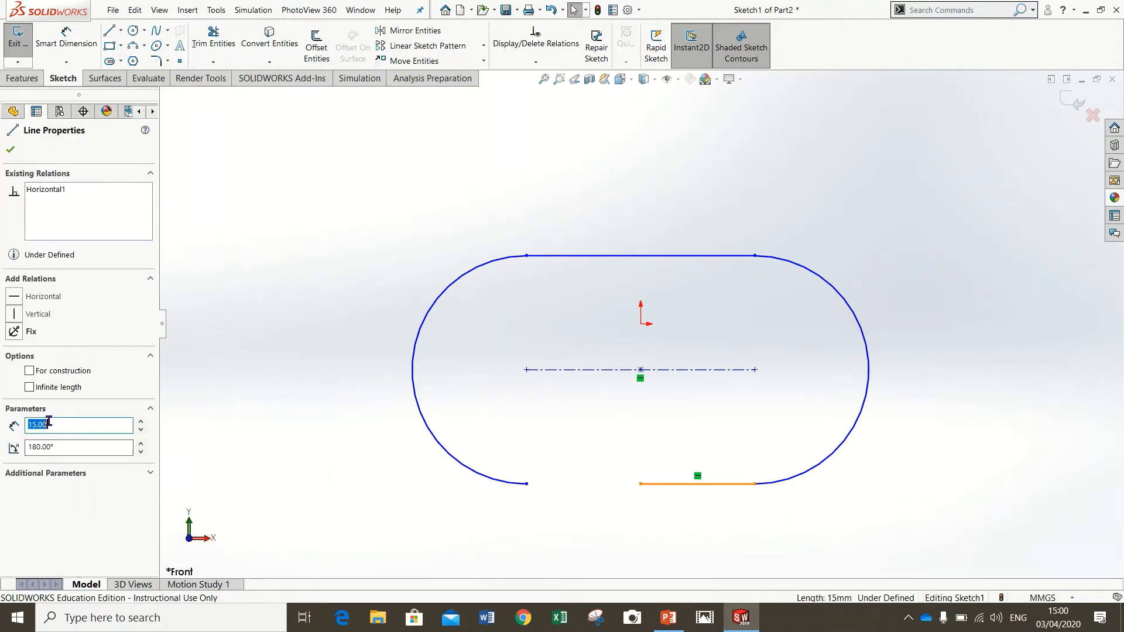
click(363, 456)
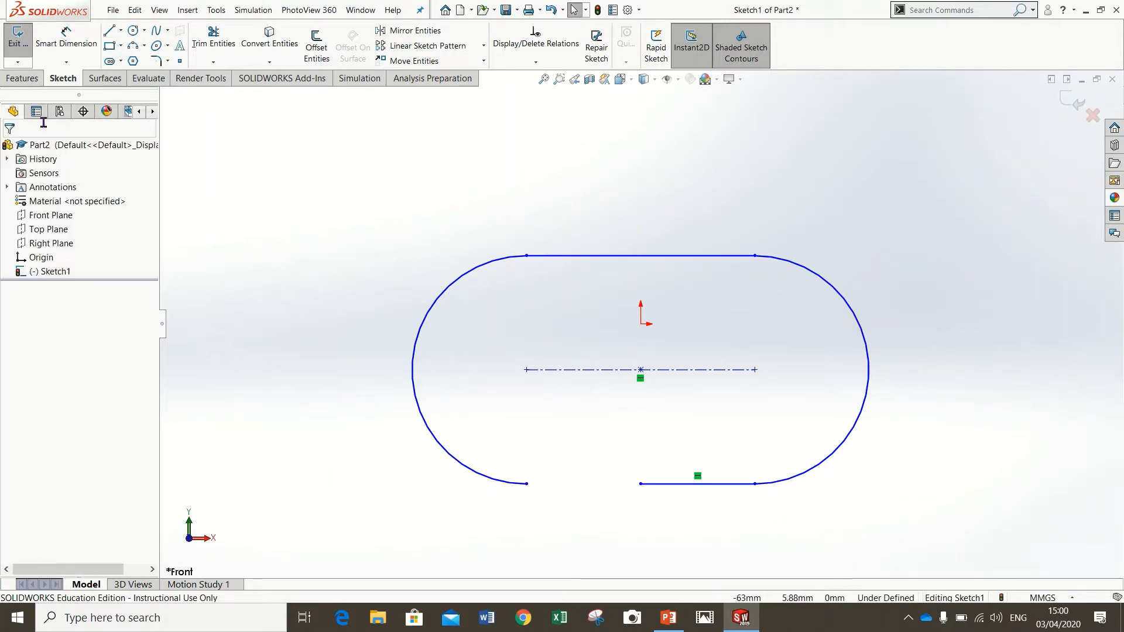
- Draw a horizontal line from the left arc's lower endpoint inward toward the gap and set its length to 5 mm
click(108, 34)
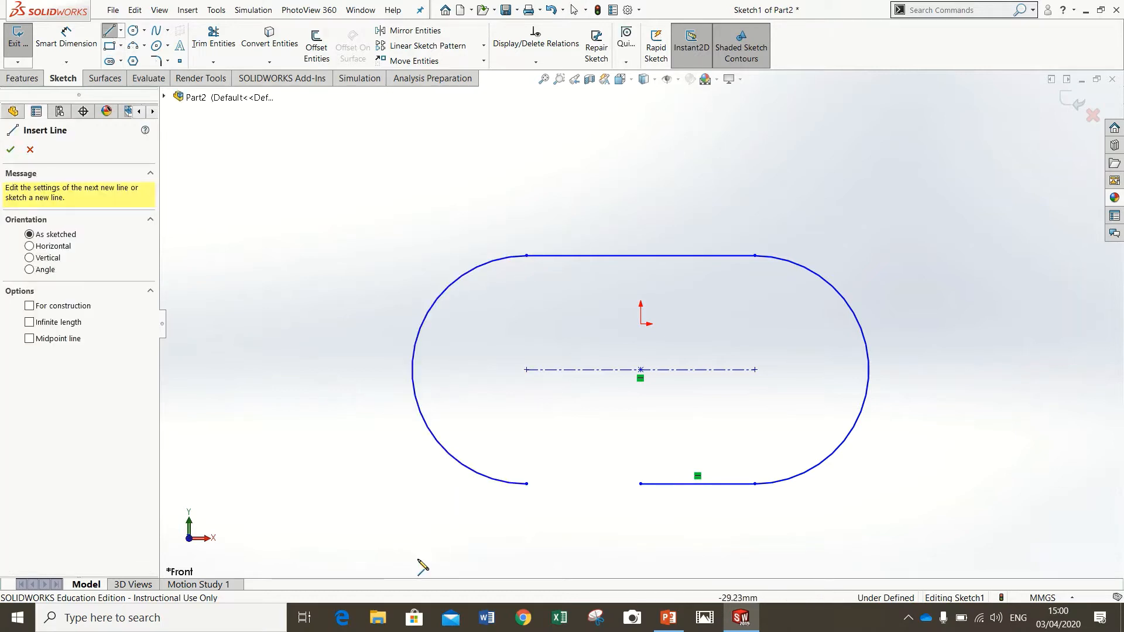
click(527, 483)
click(550, 483)
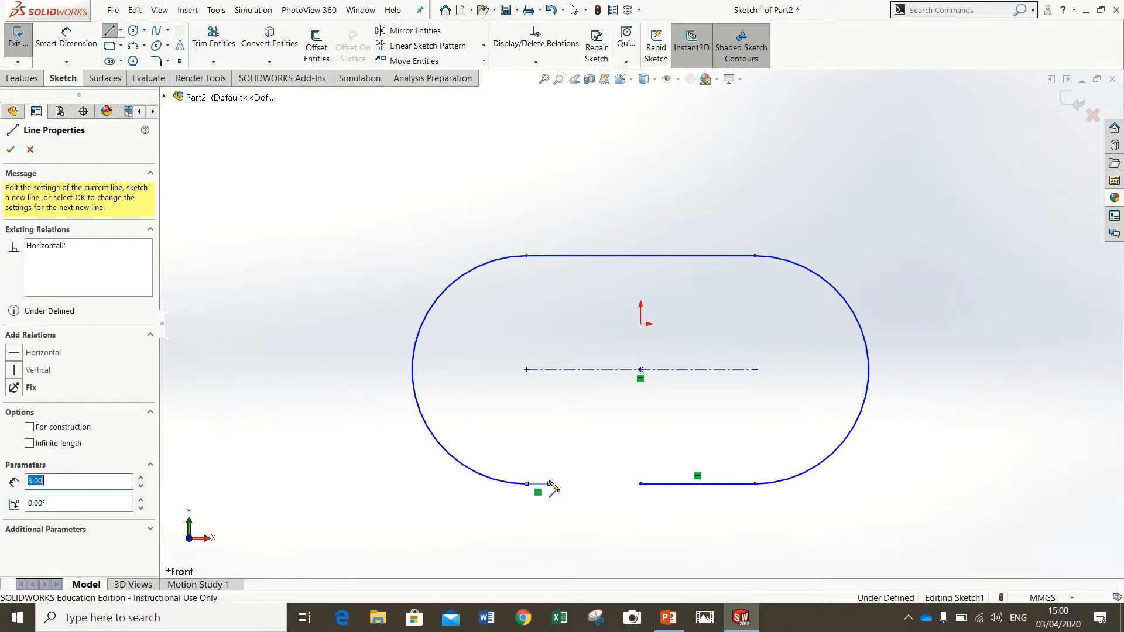
key(Escape)
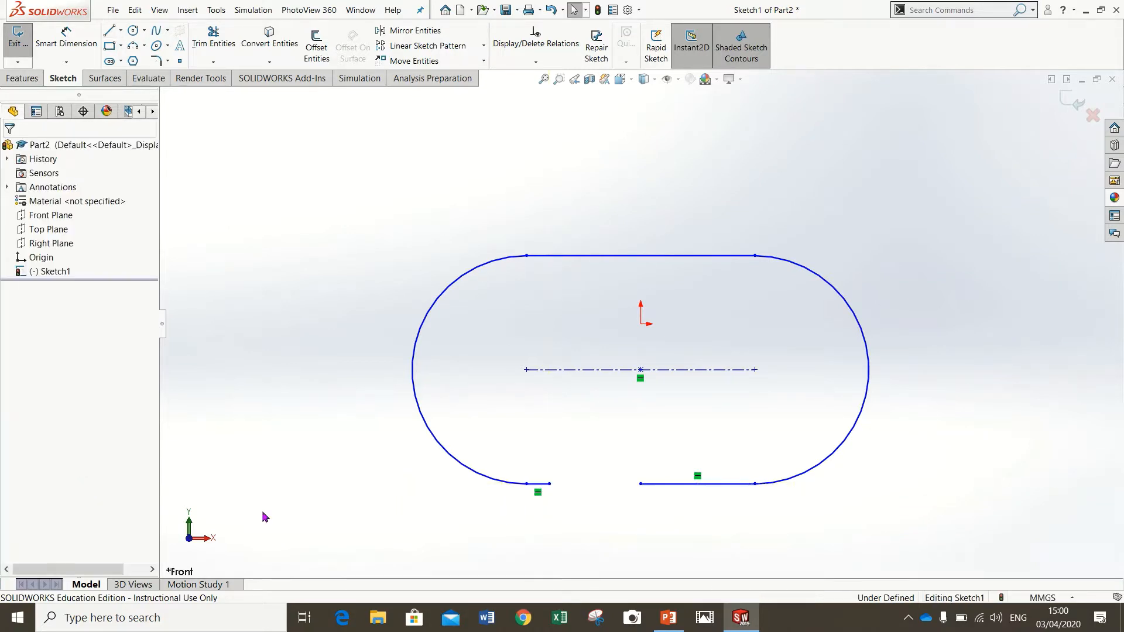
click(538, 484)
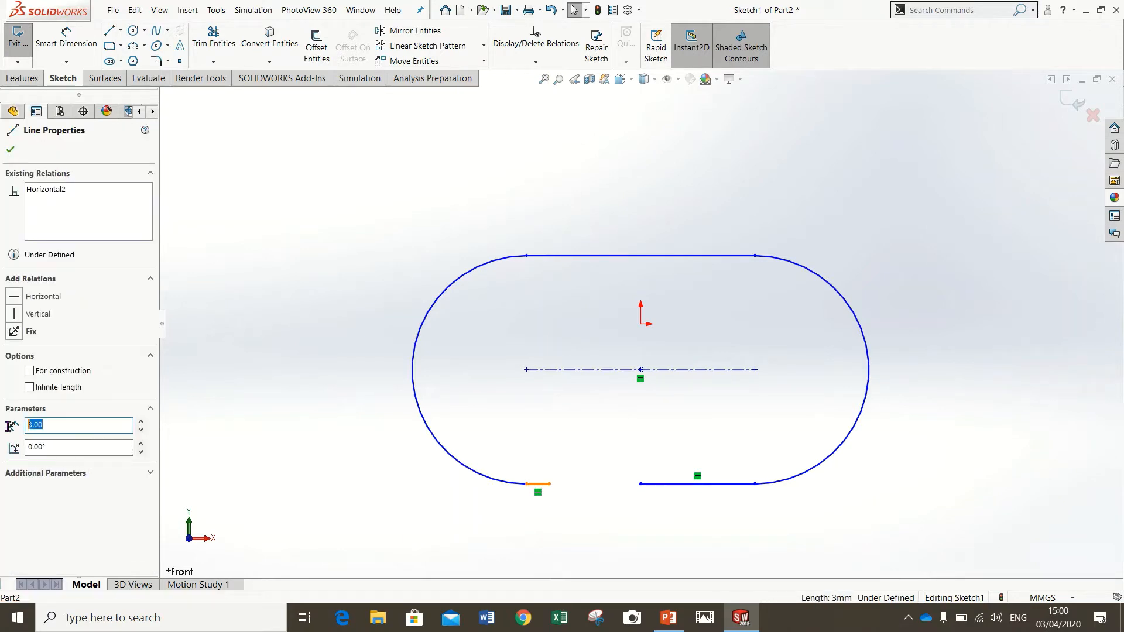
text(5)
key(Return)
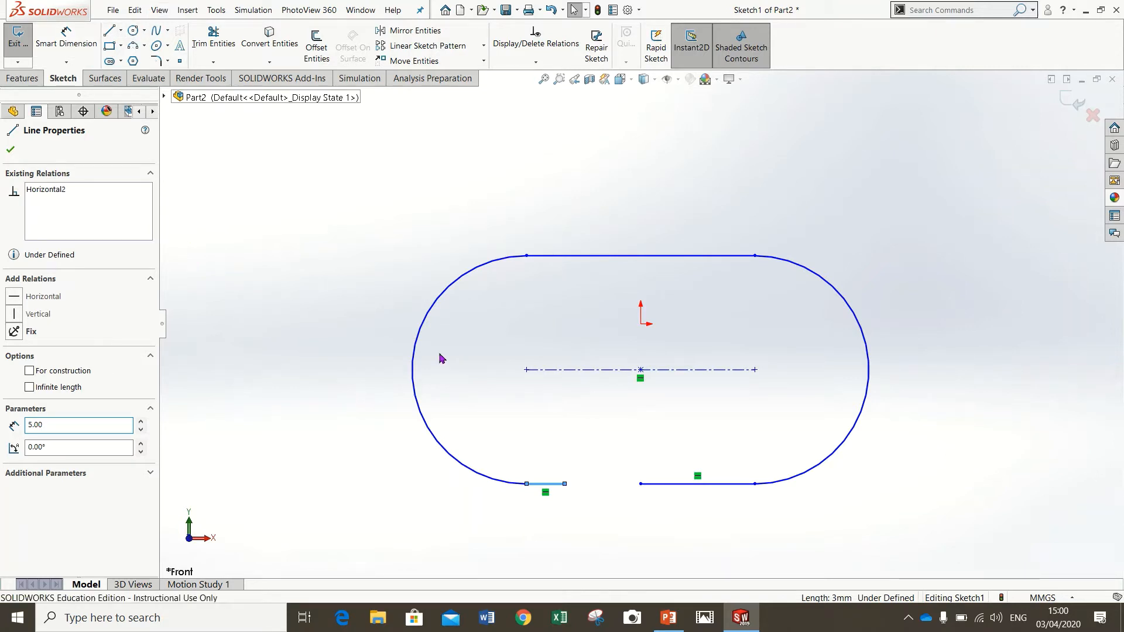
click(331, 294)
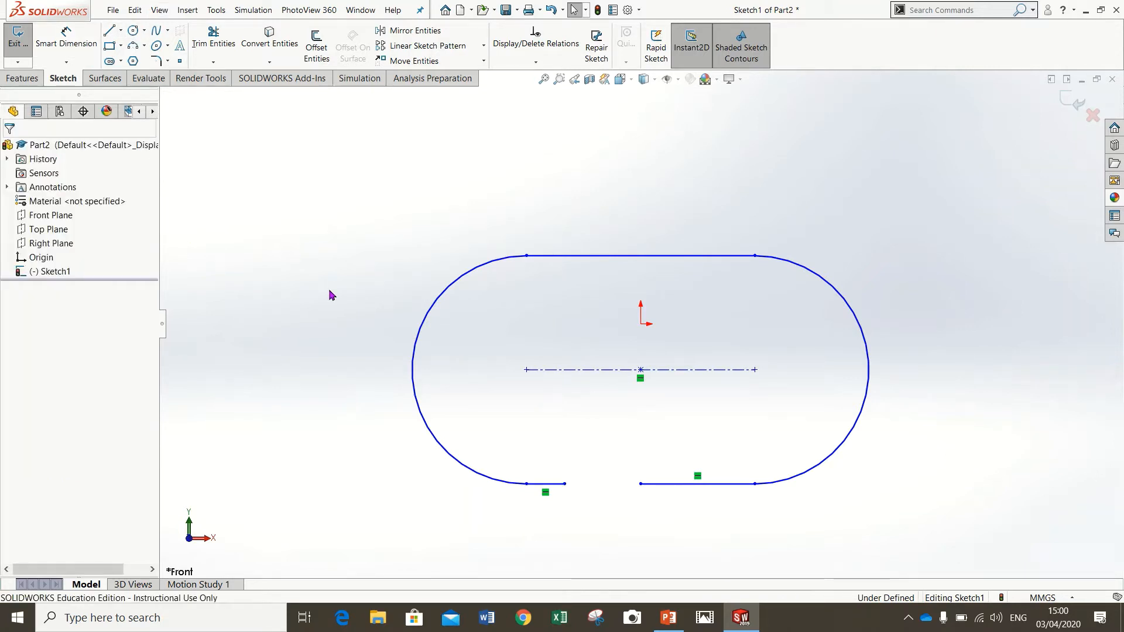
- Make the free end of the lower right 15 mm line coincident with the origin
click(640, 484)
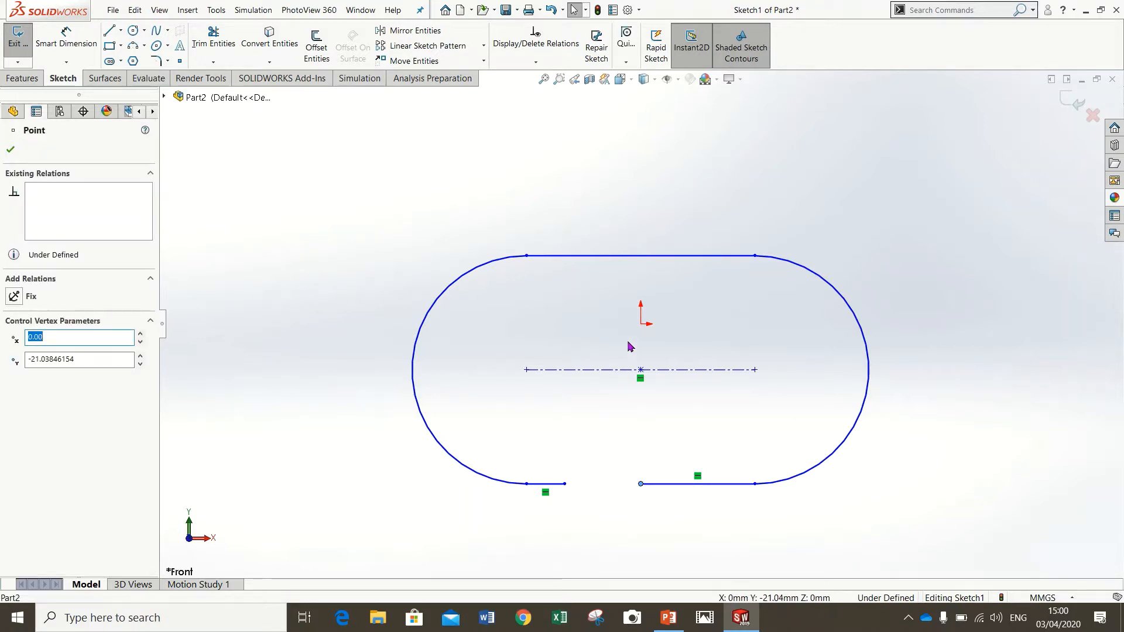
ctrl+click(640, 325)
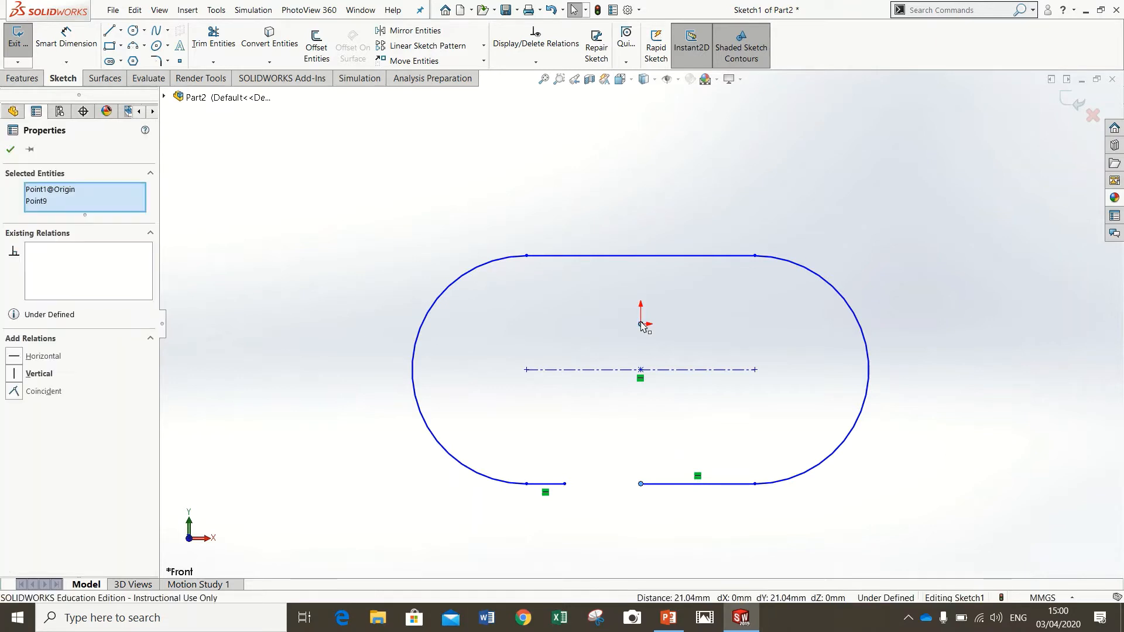
click(15, 393)
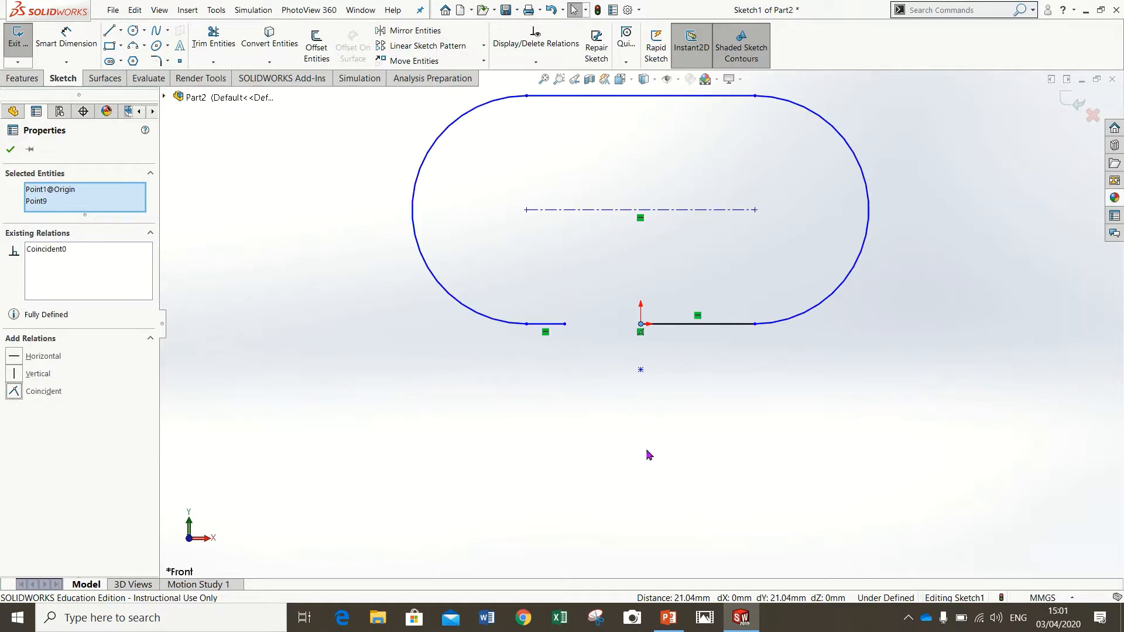
- Accept the coincident relation and close the open slot profile sketch
click(10, 151)
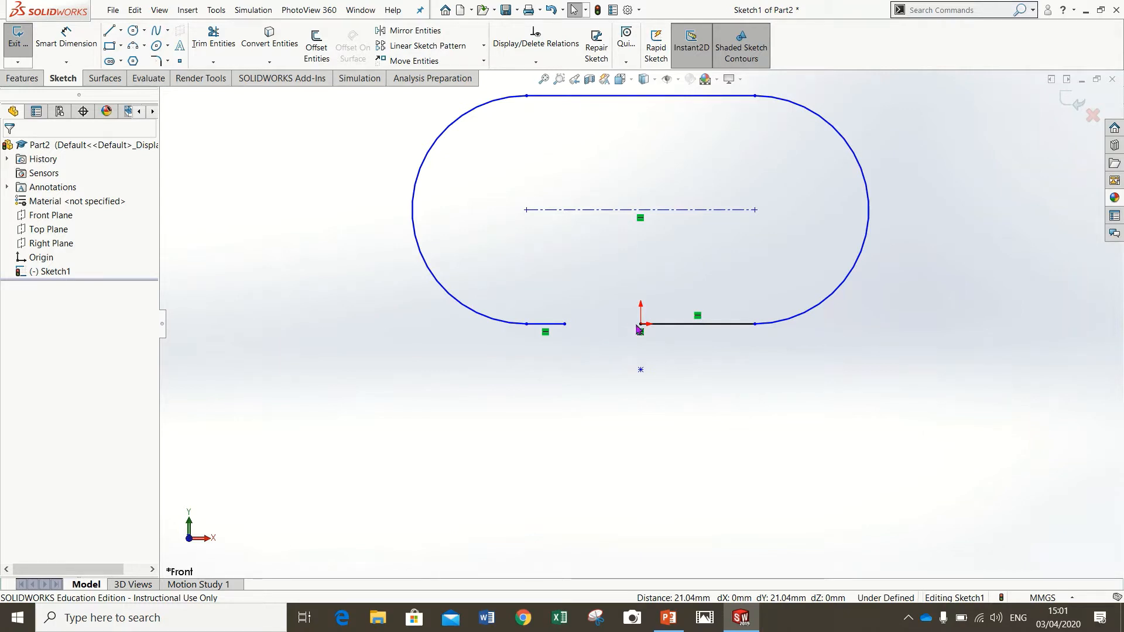
click(543, 79)
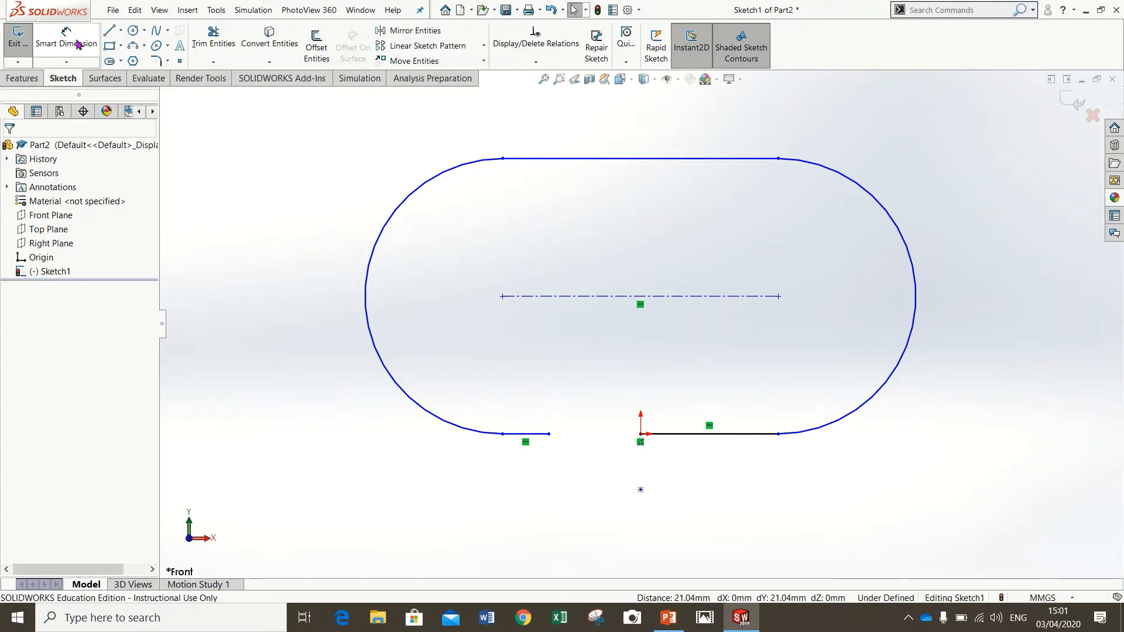
click(132, 33)
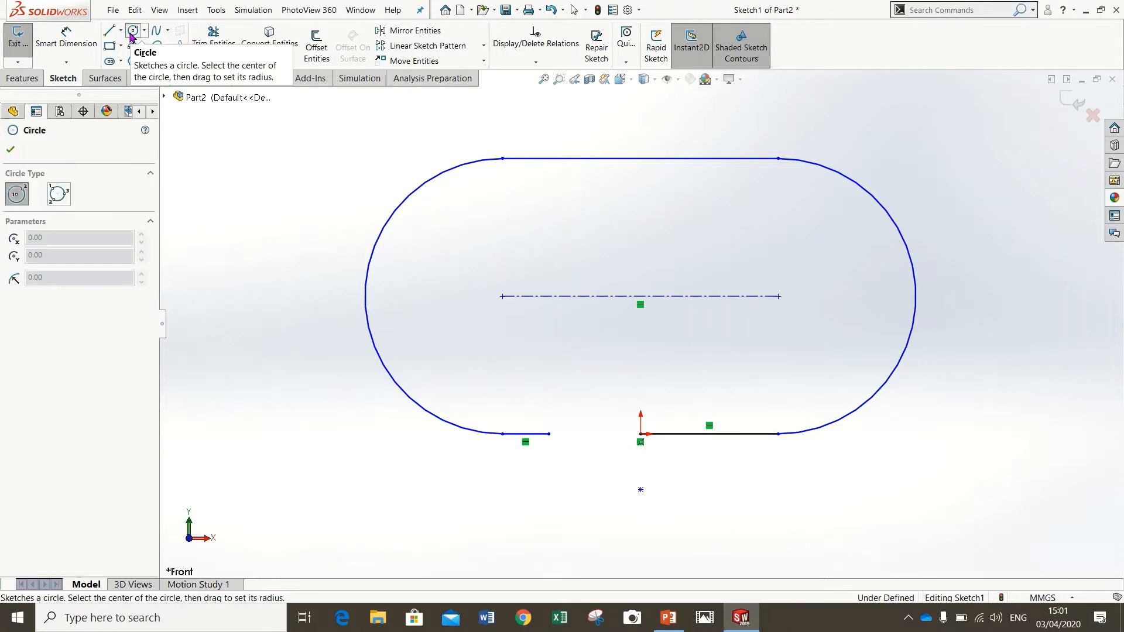
click(167, 99)
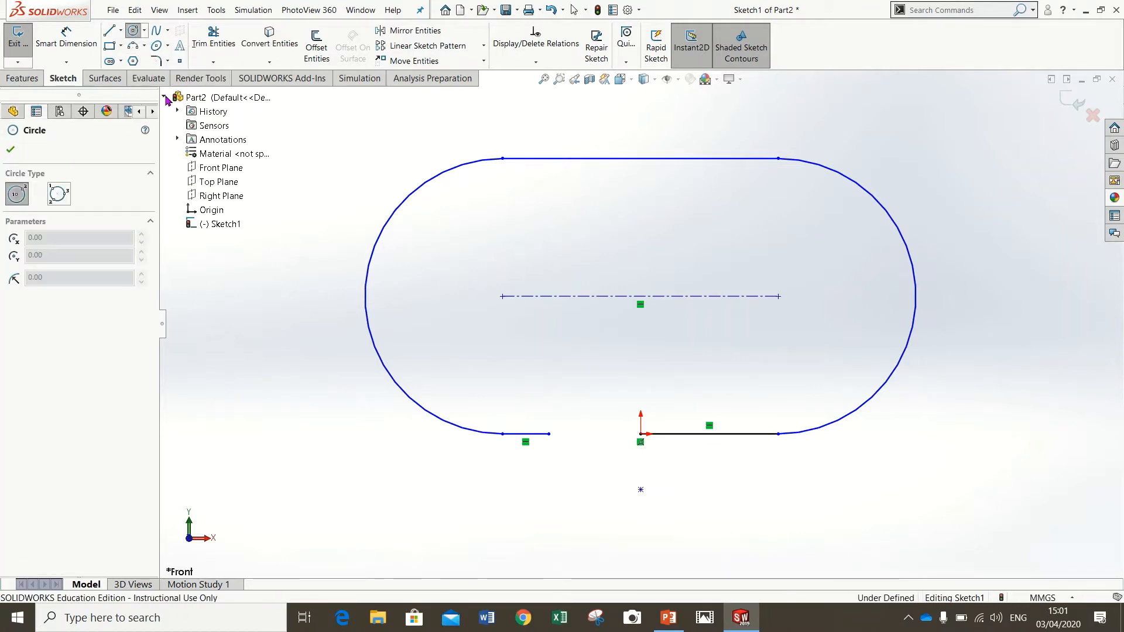
click(219, 197)
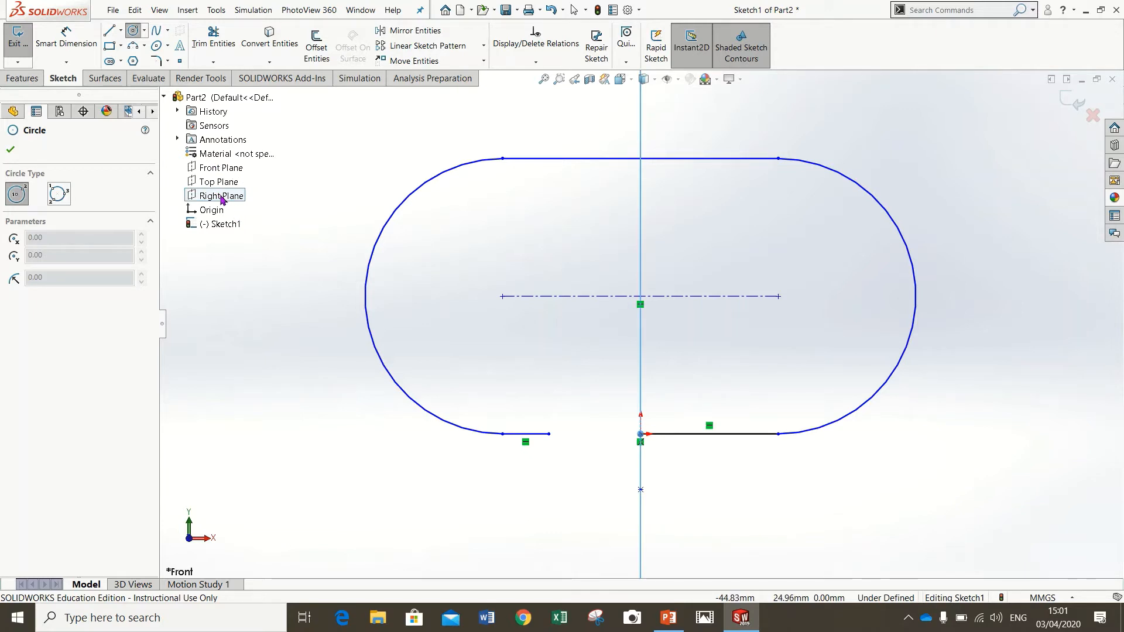
click(233, 178)
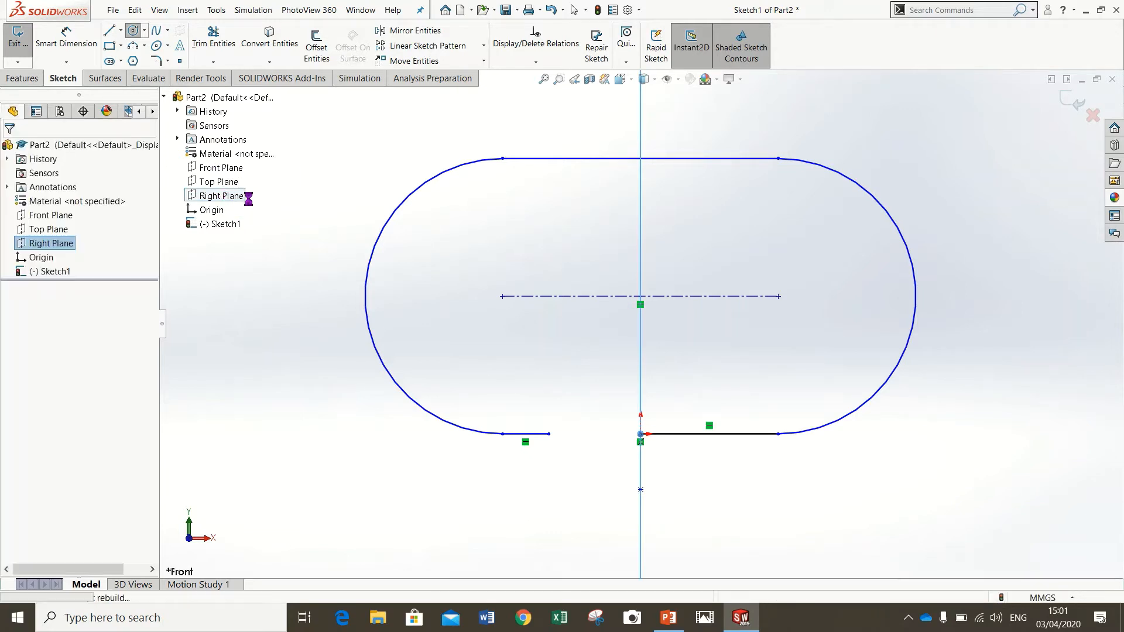
- Start a new sketch on the Right Plane
scroll(609, 415, up, 4)
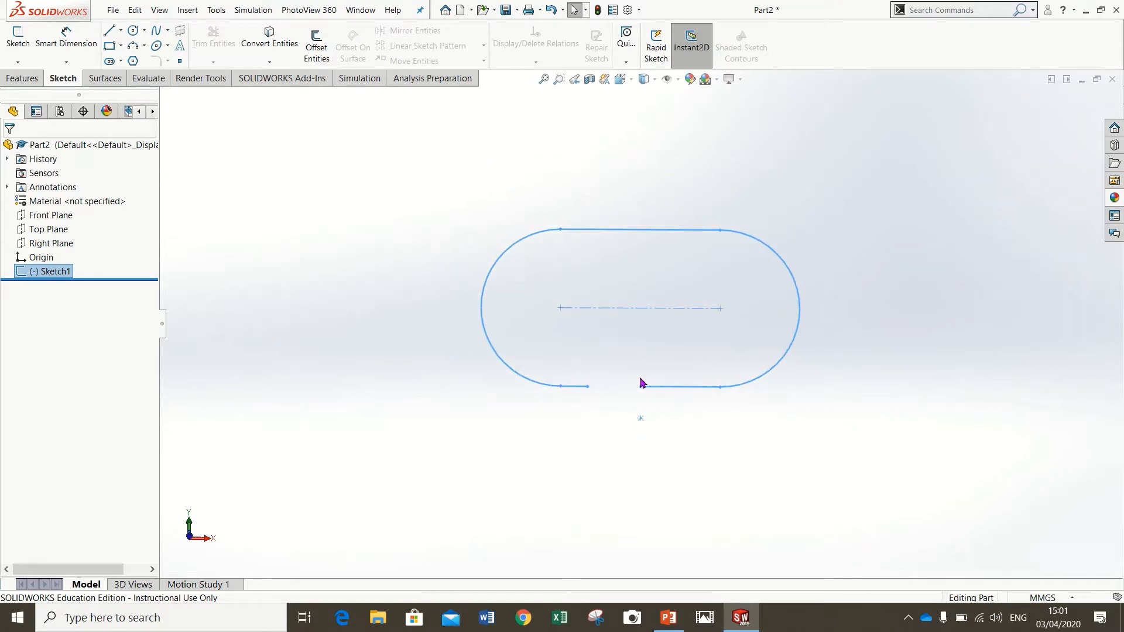
click(640, 387)
mouse_move(652, 389)
middle_down()
mouse_move(630, 368)
mouse_move(644, 368)
mouse_move(655, 398)
mouse_move(641, 380)
middle_up()
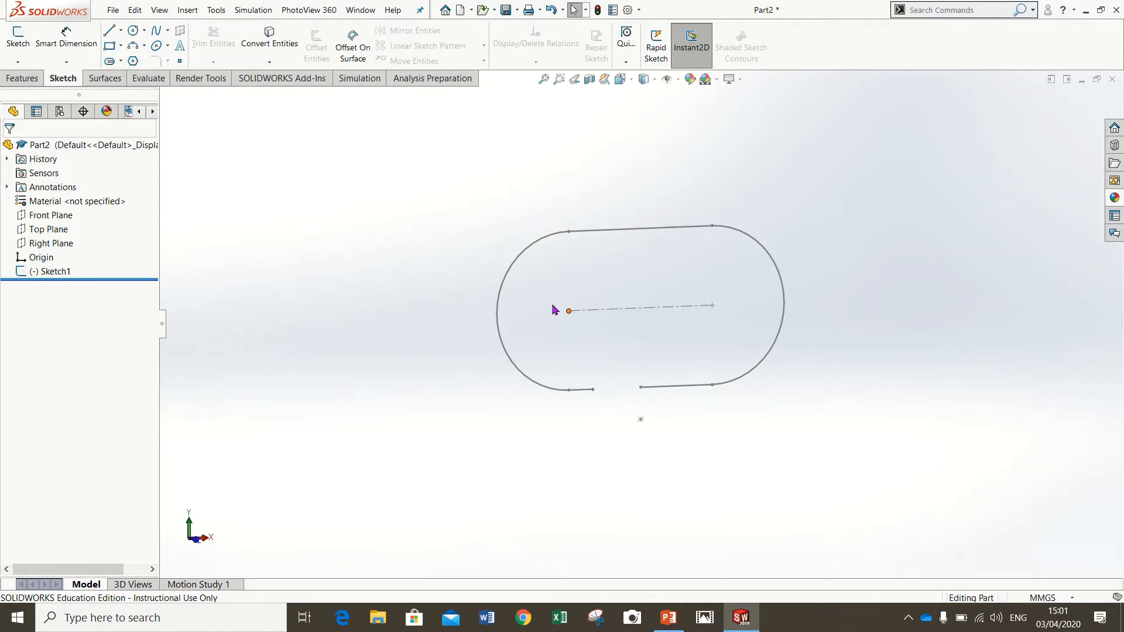
click(50, 243)
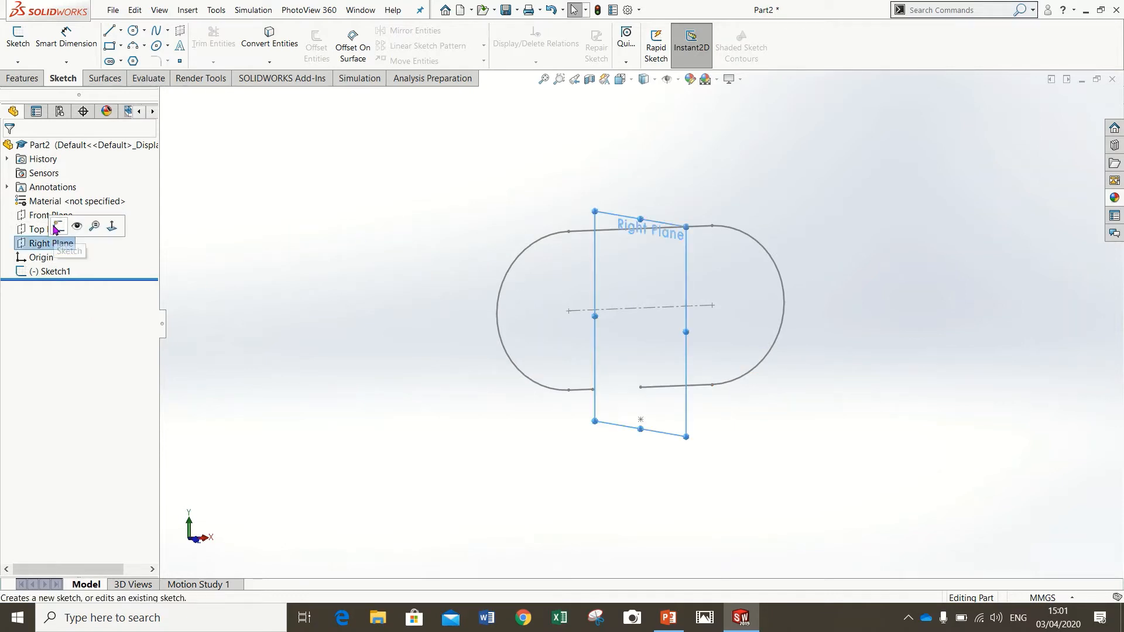
click(57, 226)
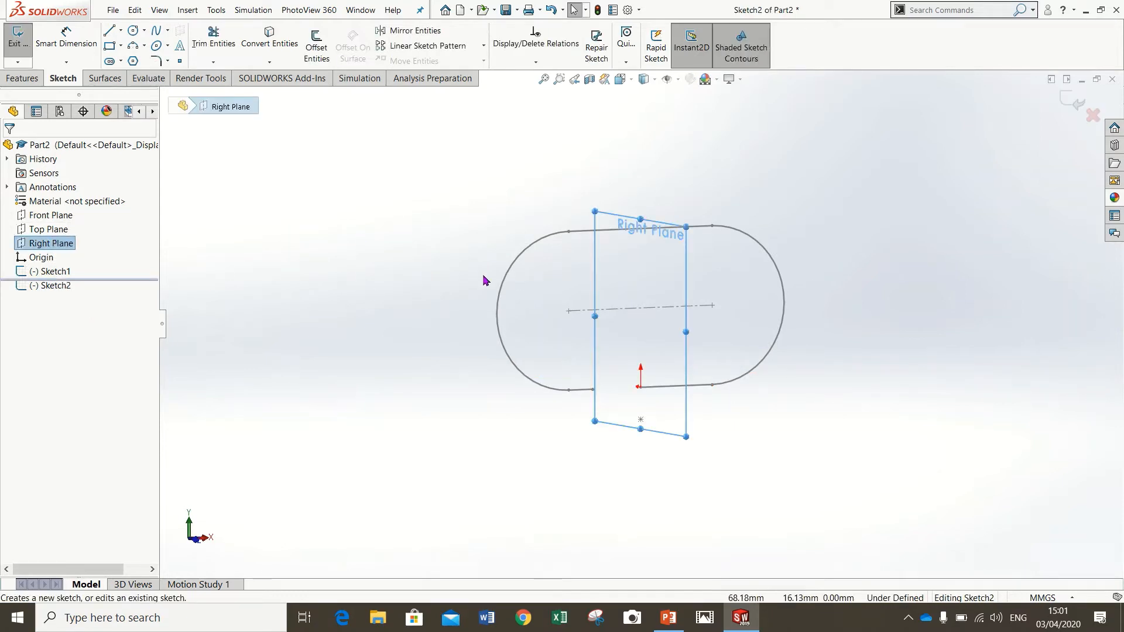
- Draw a circle centred on the origin with a radius of 3.5 mm
click(131, 31)
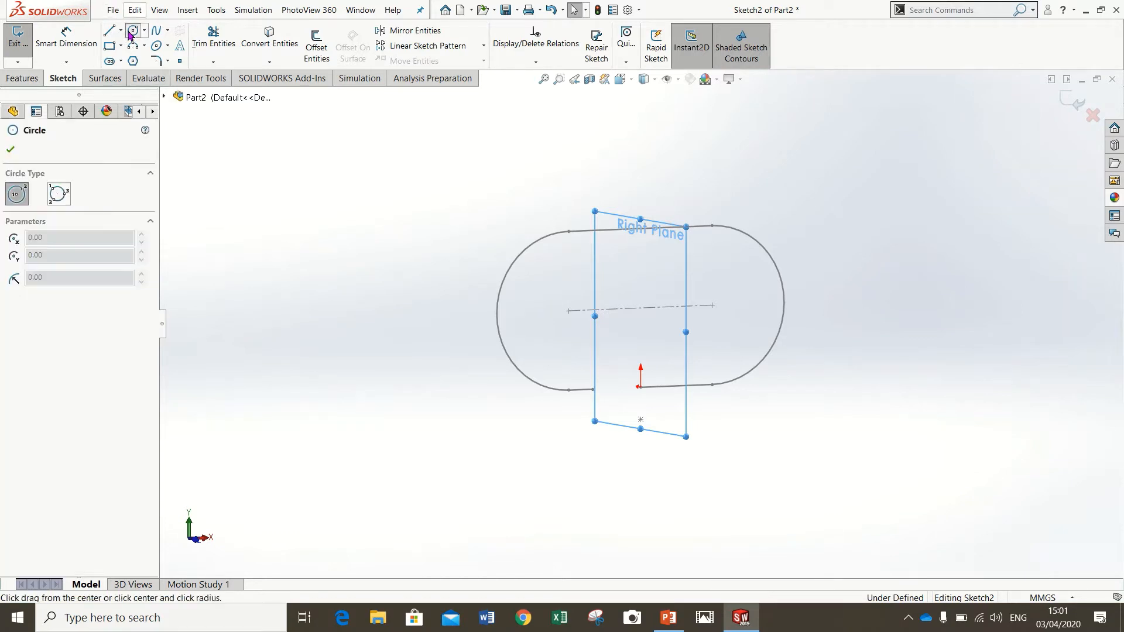
scroll(636, 396, down, 6)
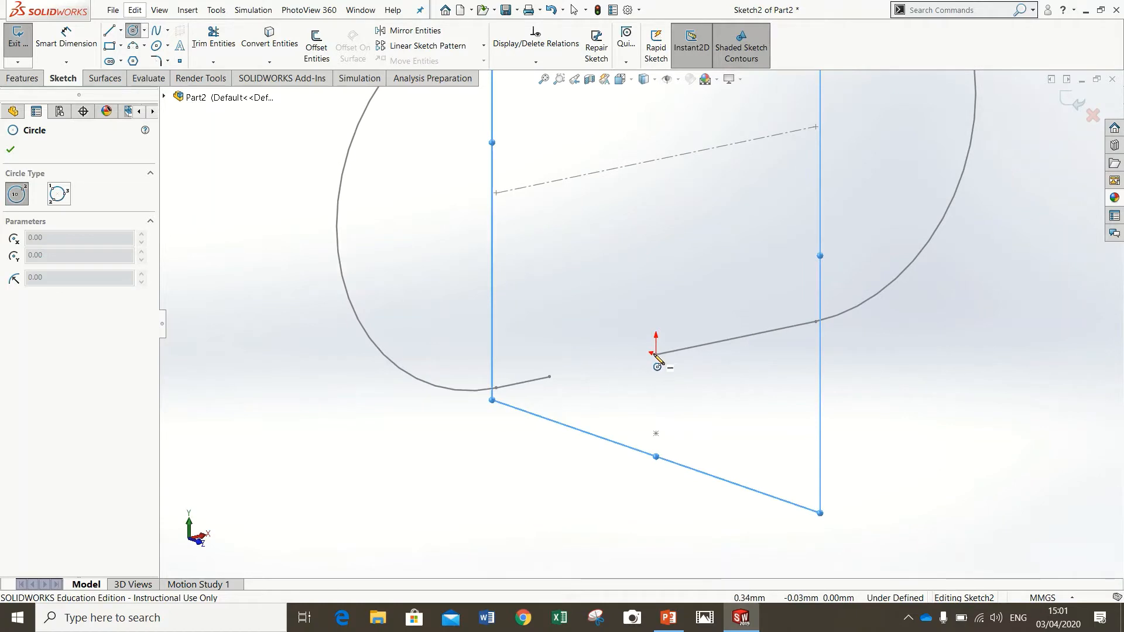
click(656, 353)
click(690, 334)
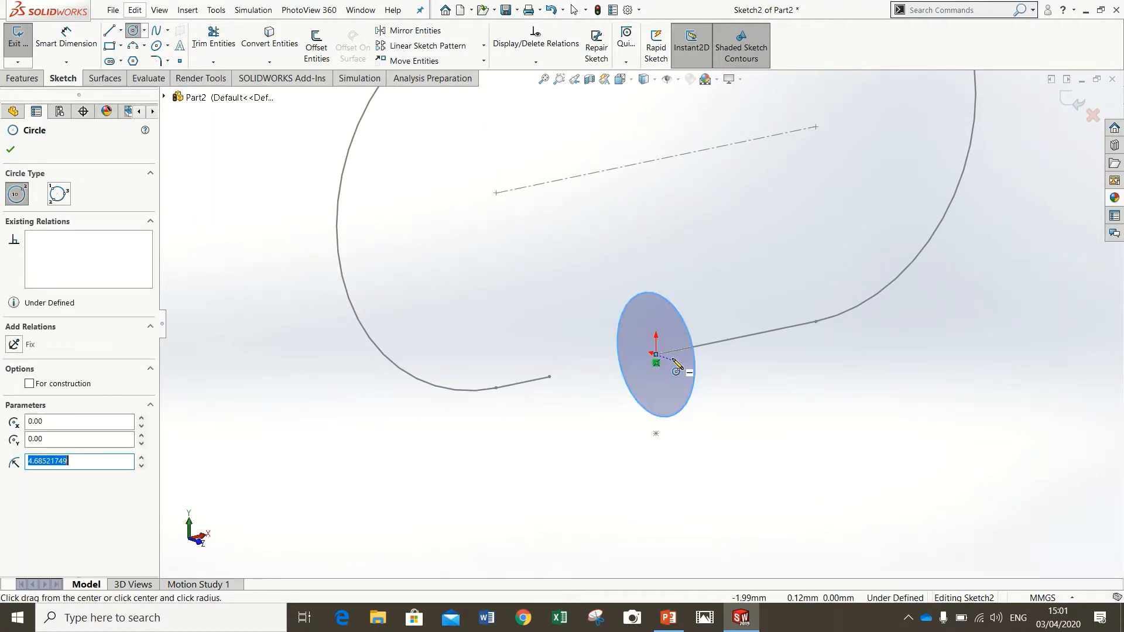
drag(76, 460, 1, 481)
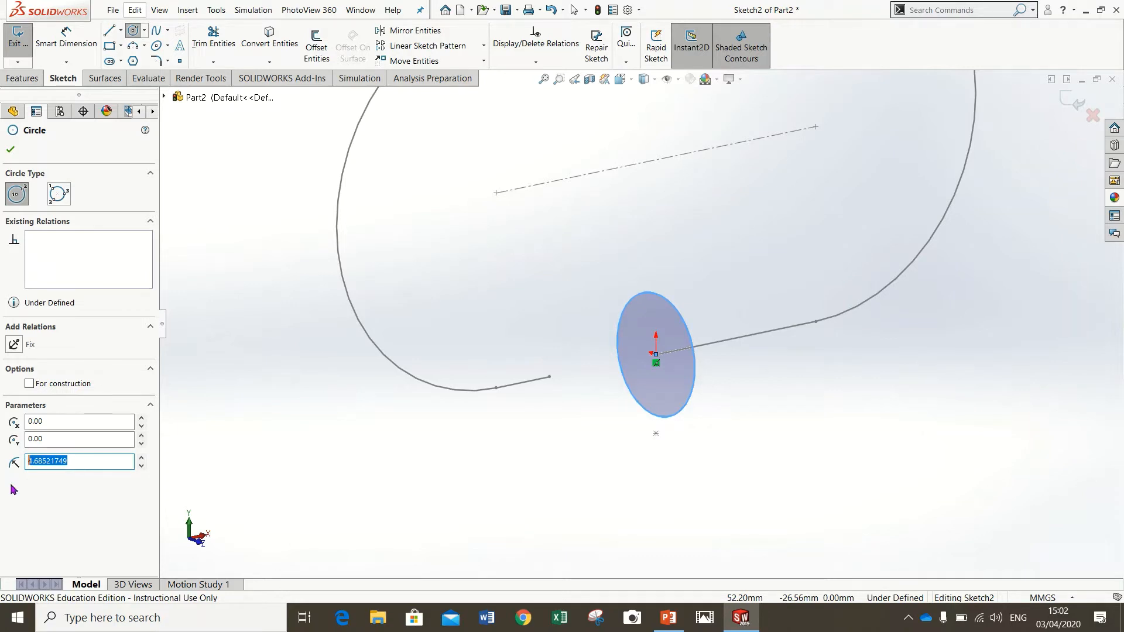
text(3.5)
click(9, 145)
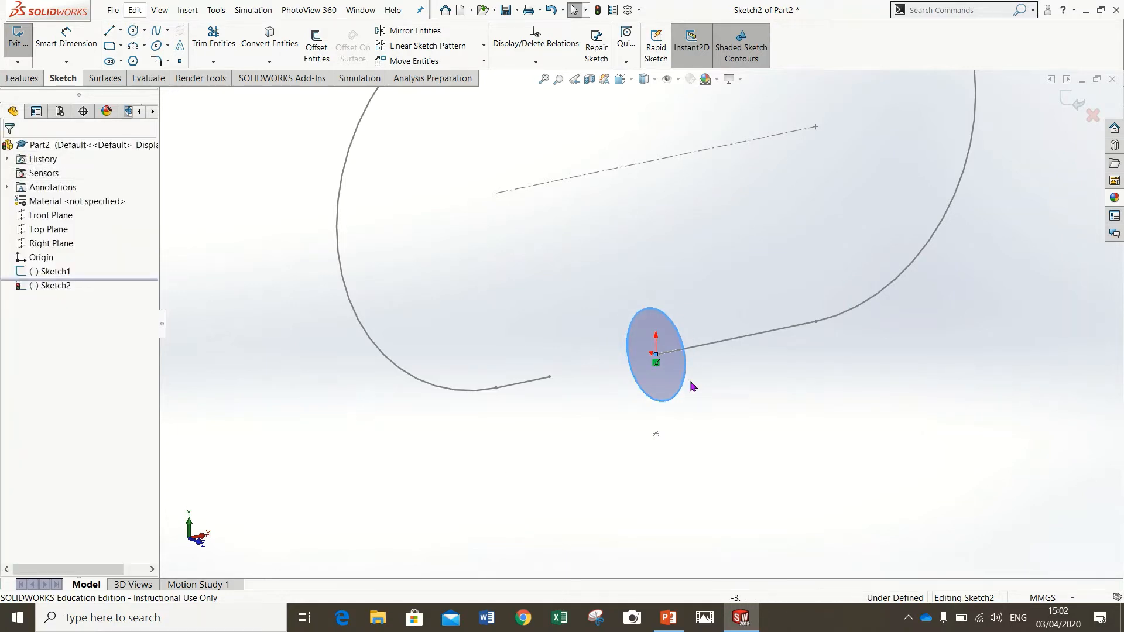
- Create a Swept Boss/Base using the circle sketch as the profile and the open slot sketch as the path
scroll(732, 415, up, 1)
scroll(758, 435, up, 3)
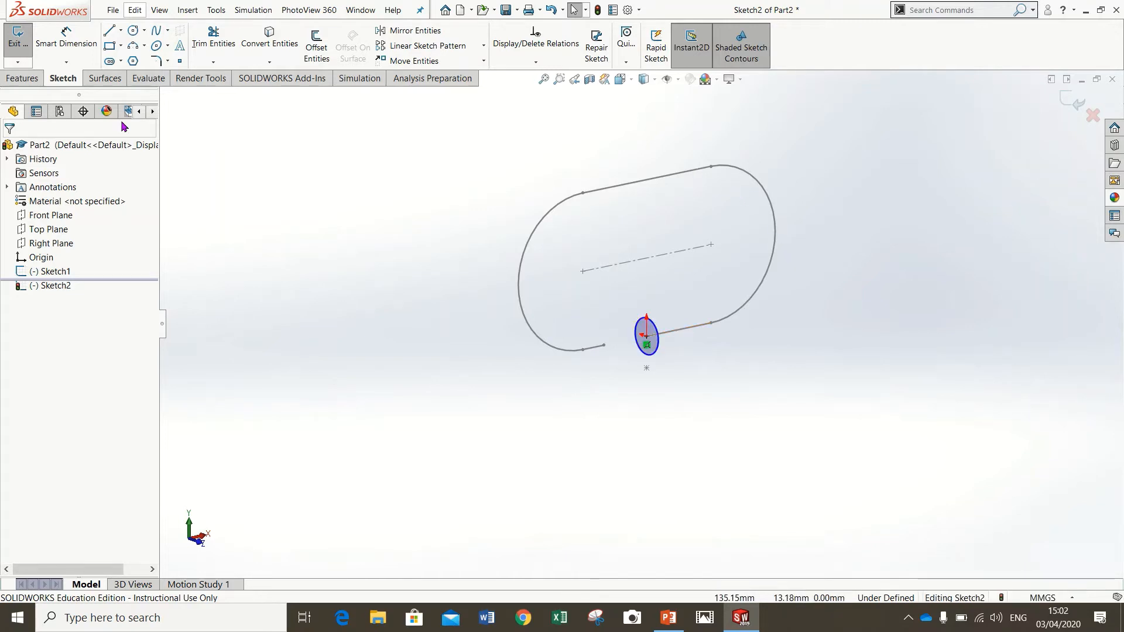
click(21, 79)
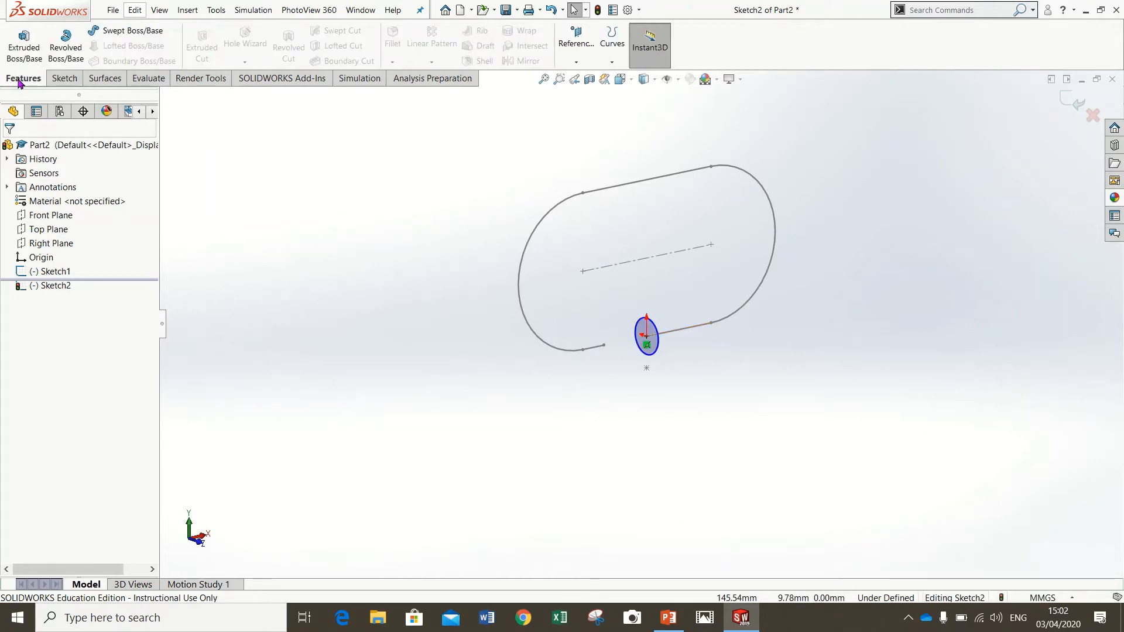
click(159, 34)
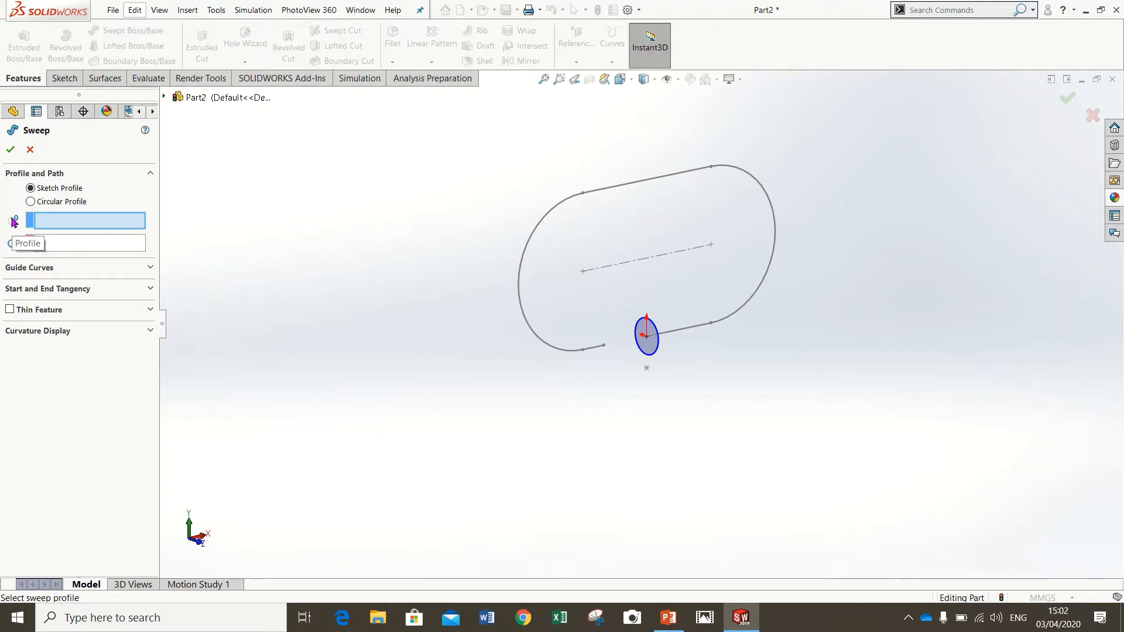
click(657, 353)
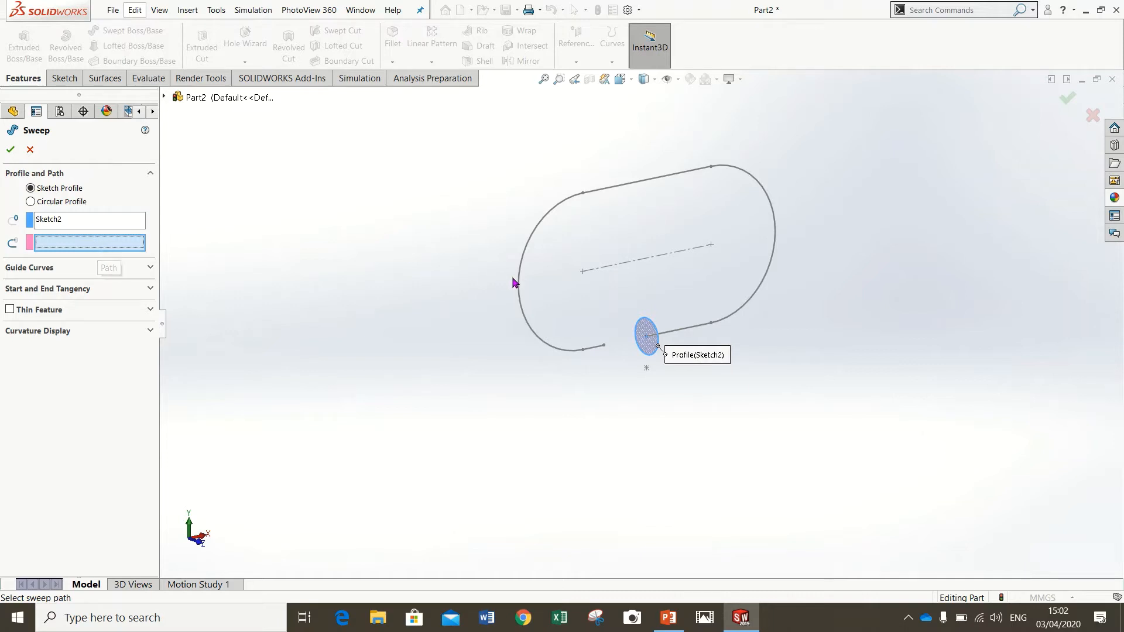
click(520, 288)
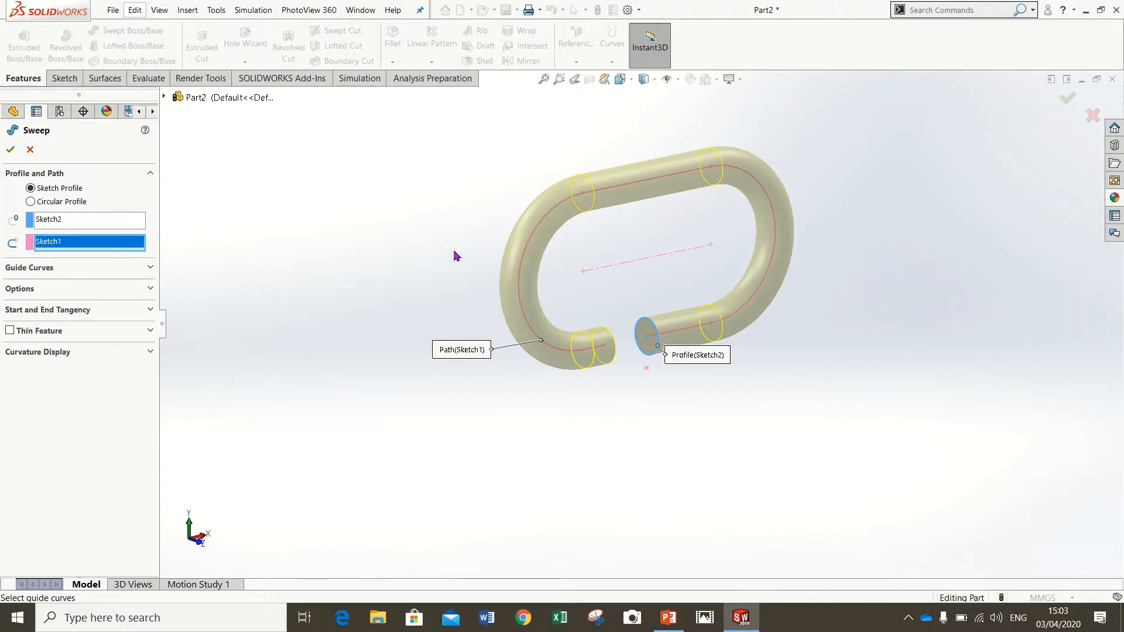
click(10, 151)
click(711, 379)
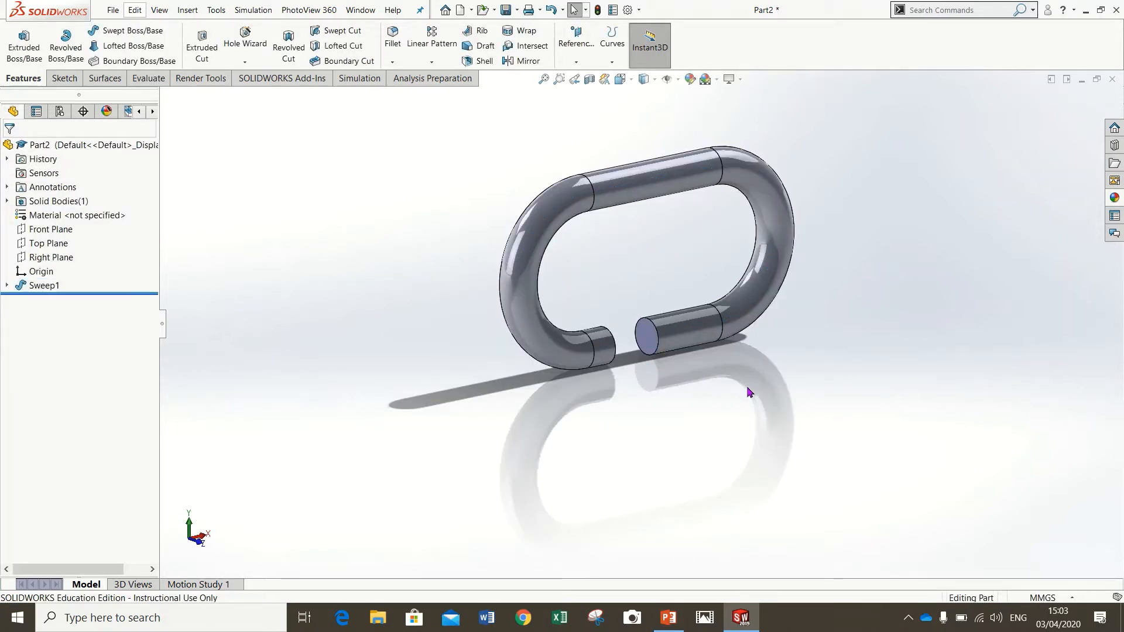
- Create a reference plane offset 15 mm from the end face of the longer lower leg, flipped into the body
click(543, 80)
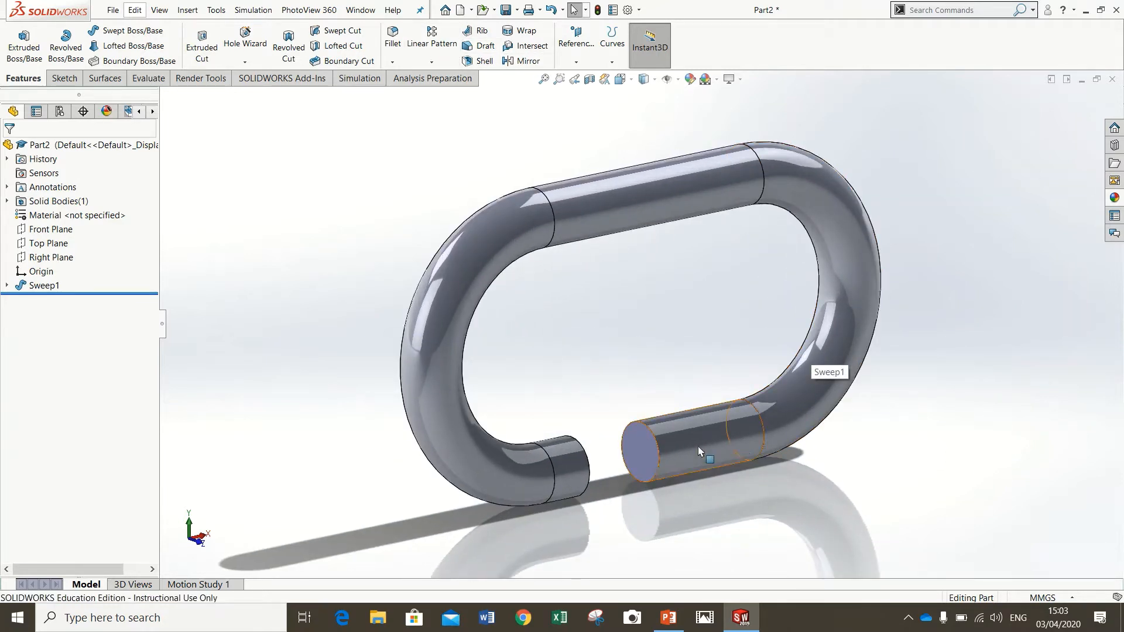
middle_drag(644, 458, 723, 450)
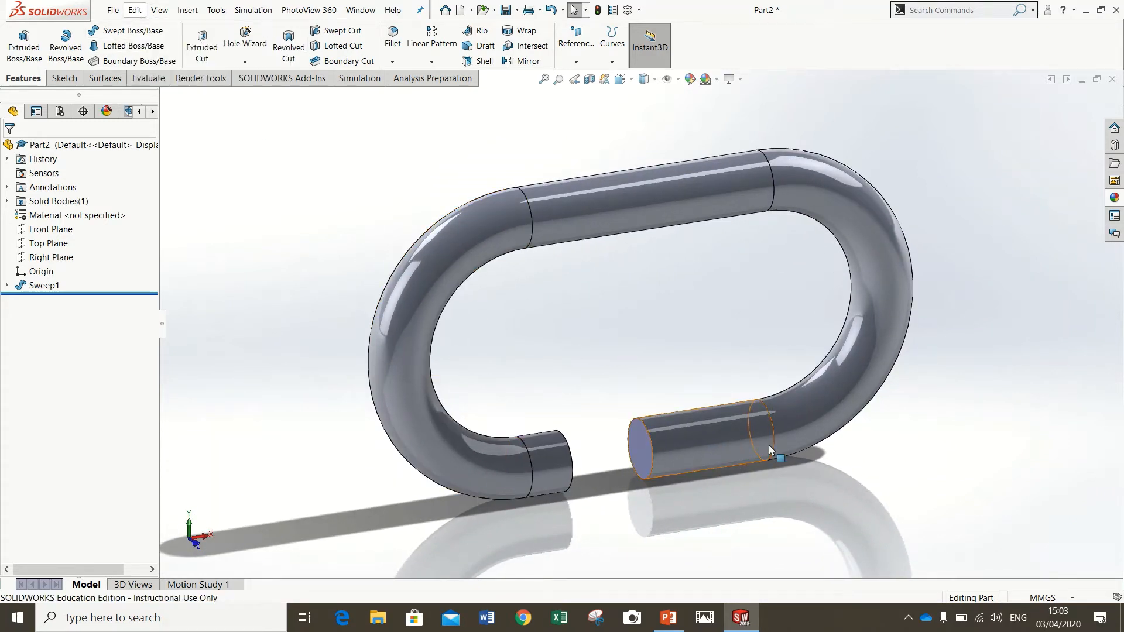
middle_drag(768, 445, 823, 477)
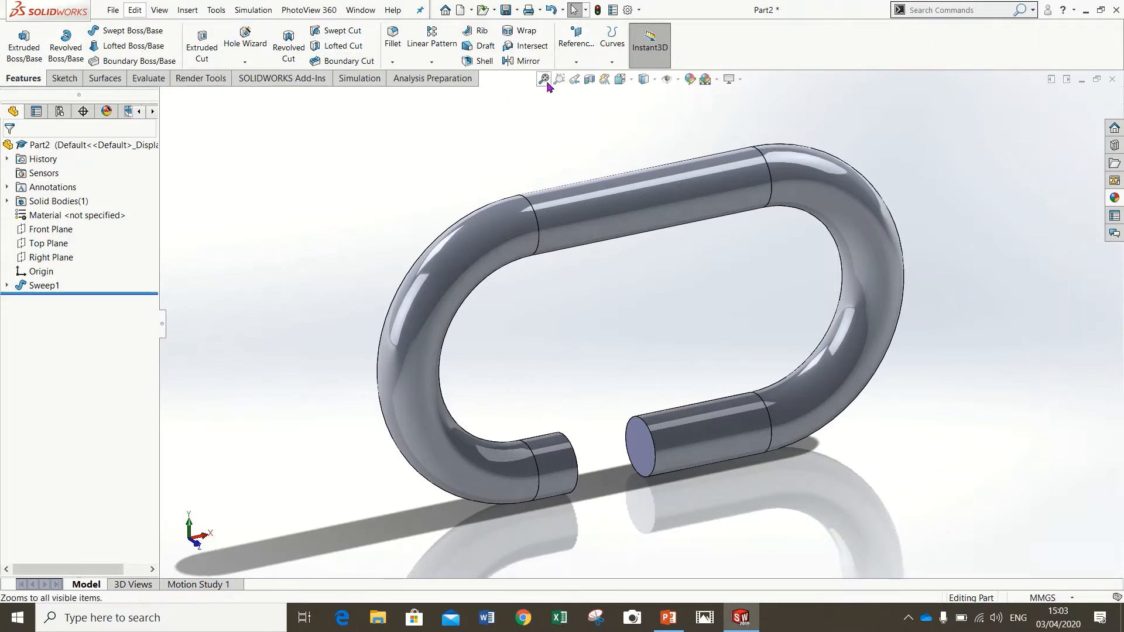
click(575, 62)
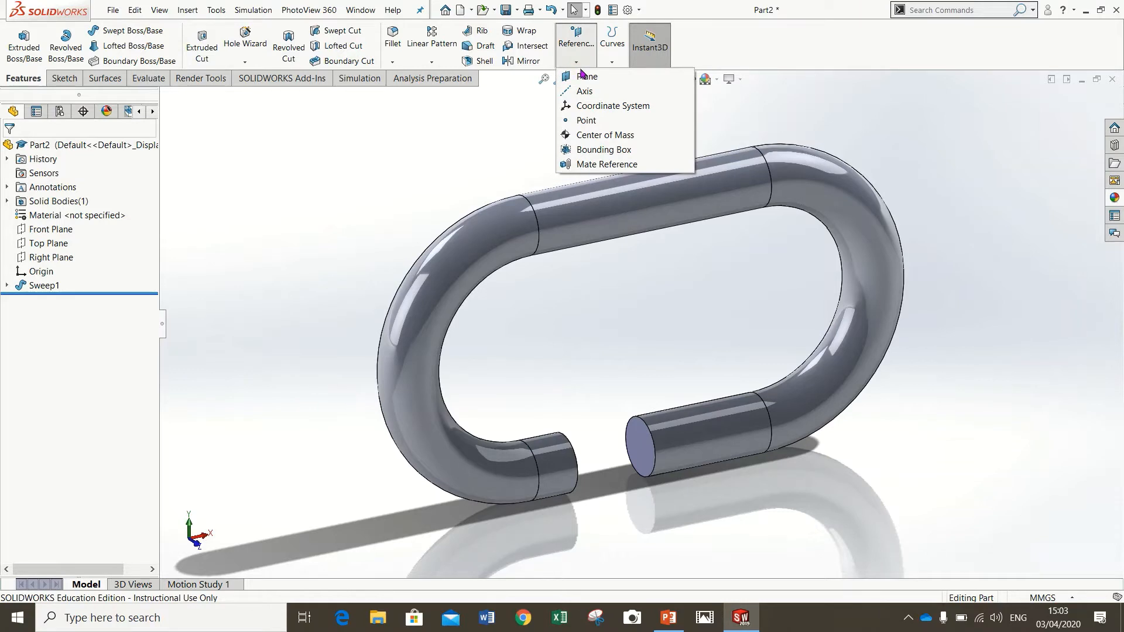
click(587, 77)
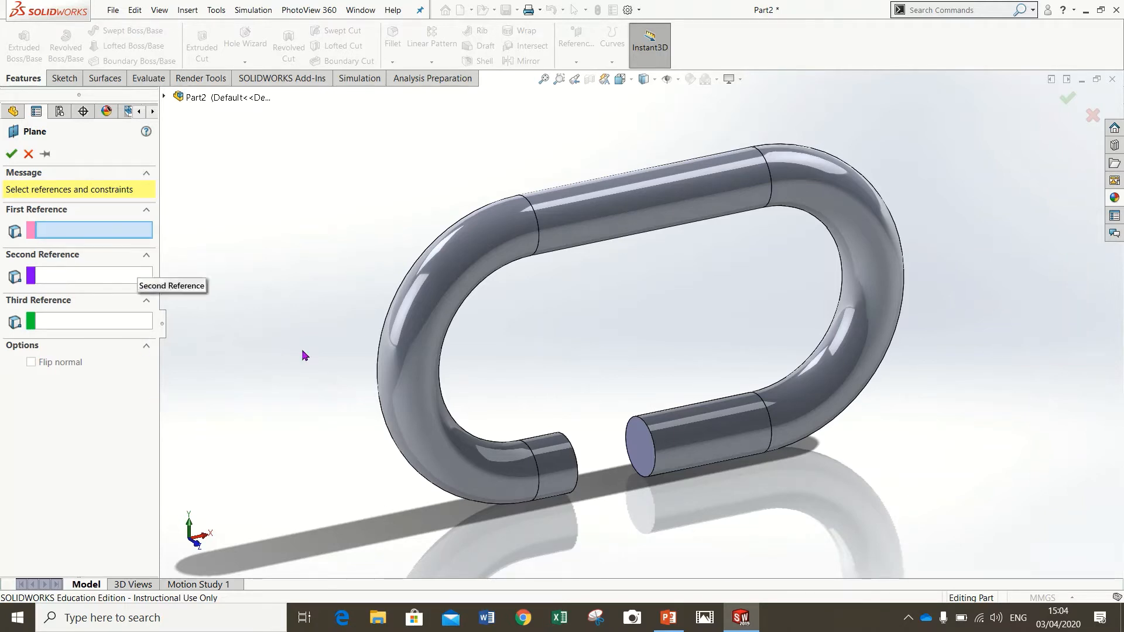
click(643, 457)
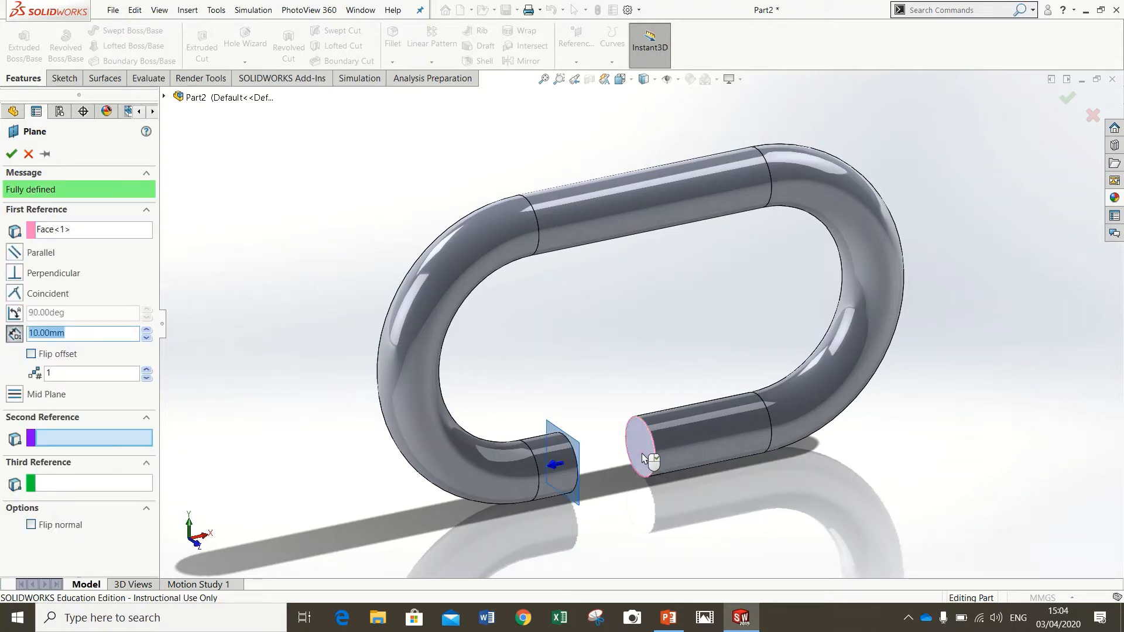
click(31, 354)
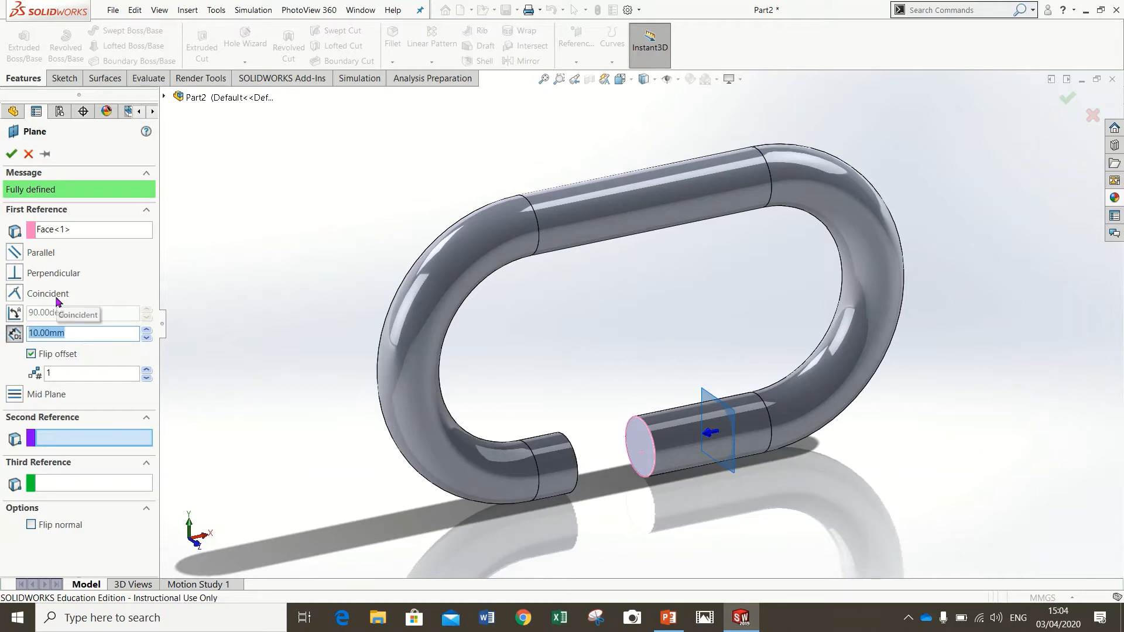
text(15)
key(Return)
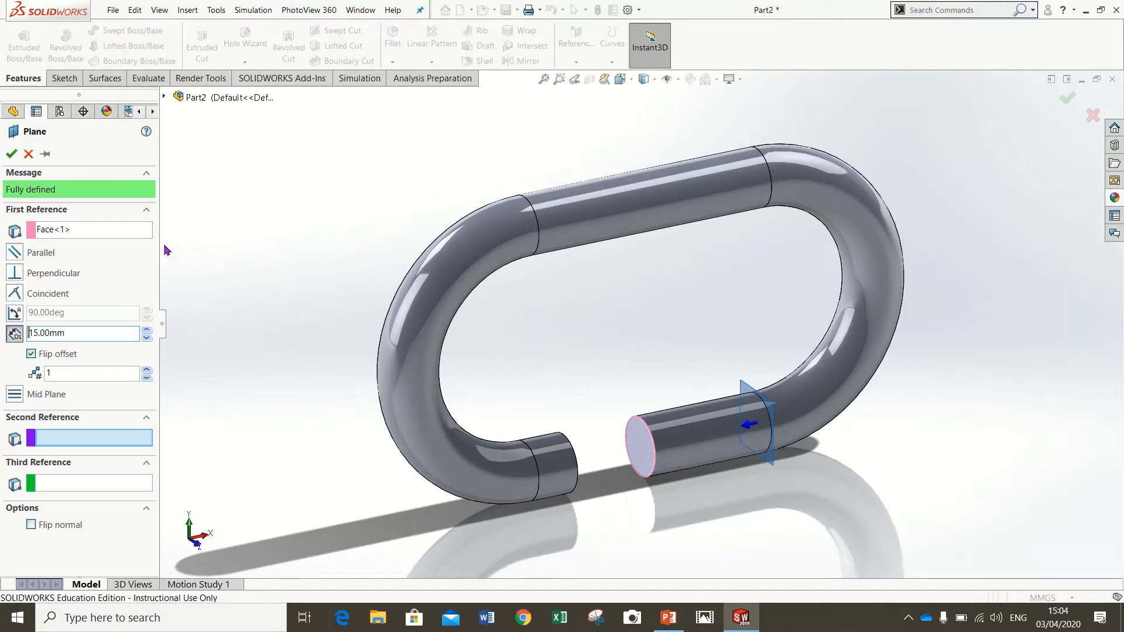
click(11, 155)
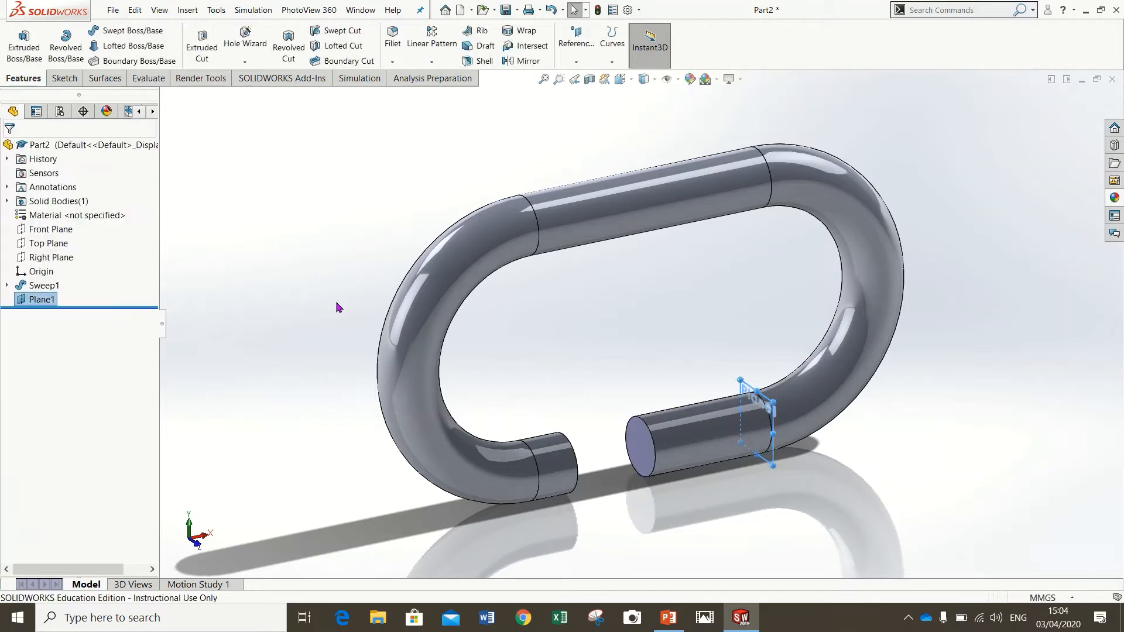
click(246, 258)
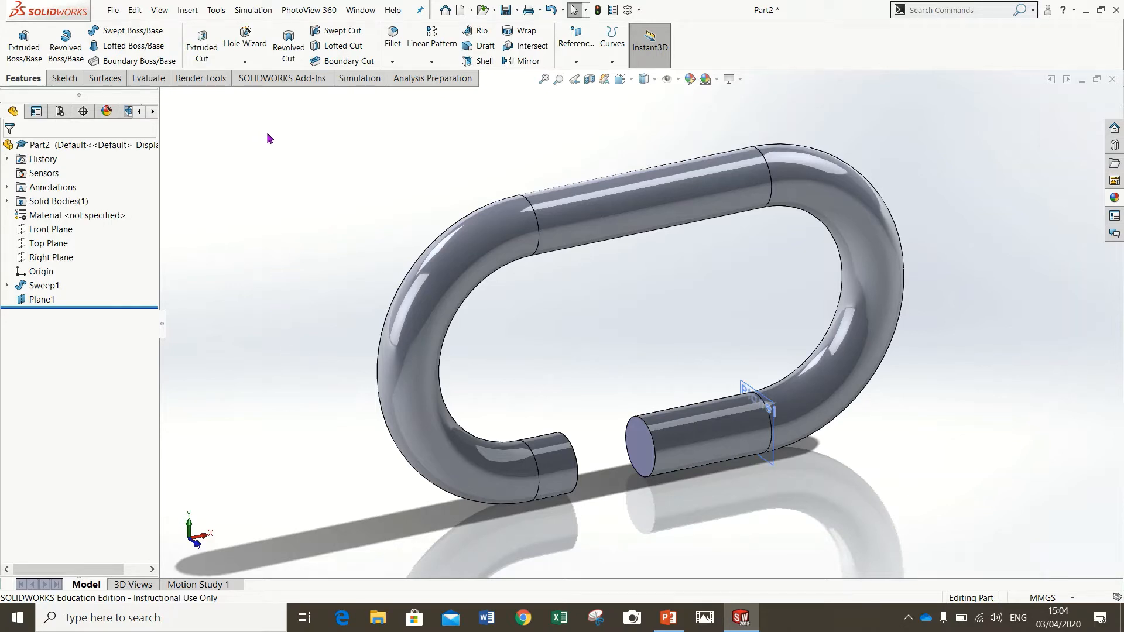
- Create a reference plane offset 2 mm from the end face of the shorter lower leg, flipped into the body
click(576, 62)
click(580, 76)
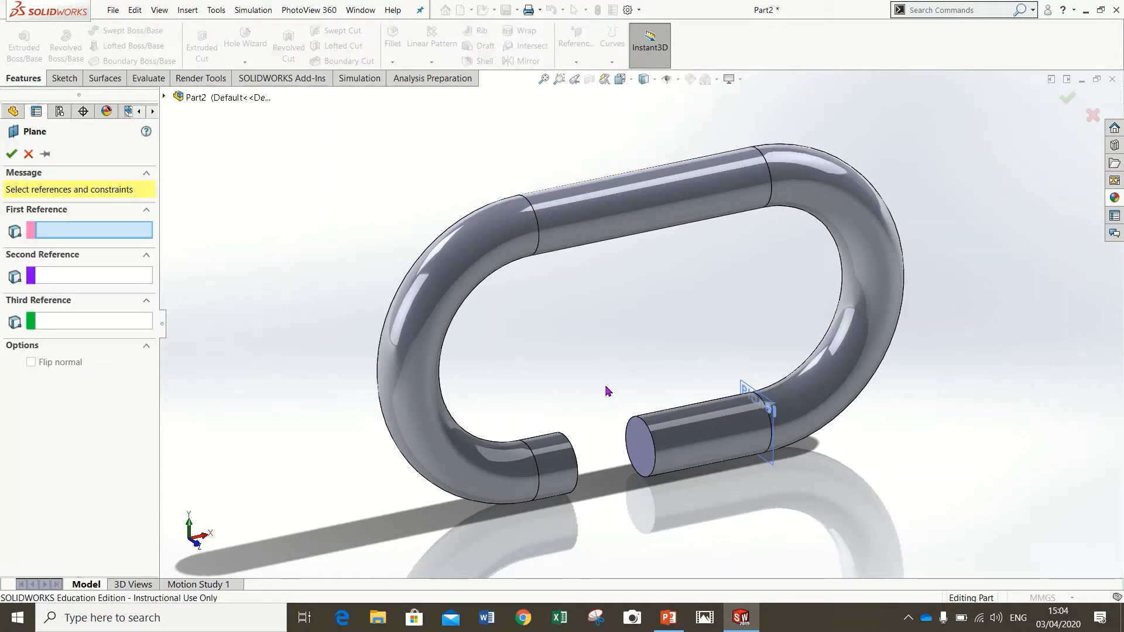
middle_drag(607, 391, 562, 428)
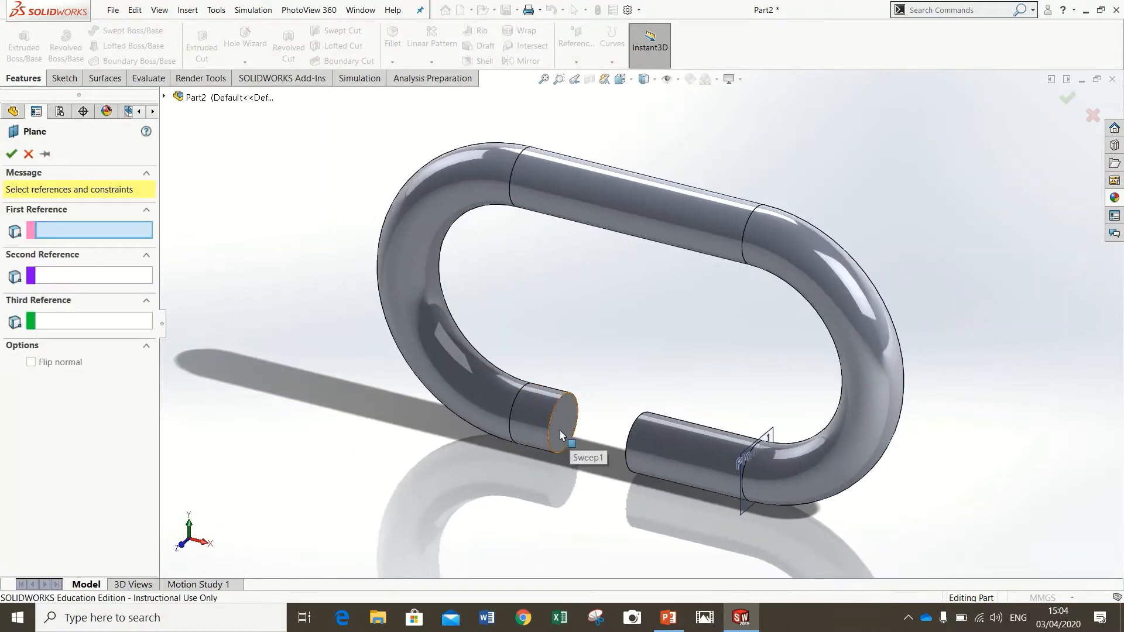
click(560, 431)
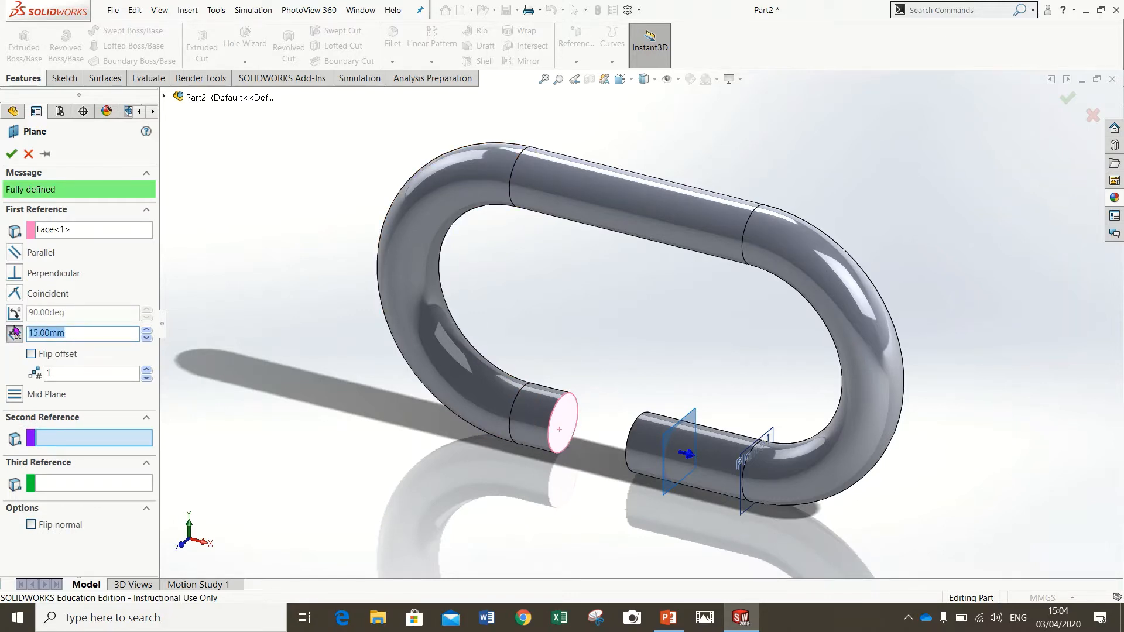
text(2)
key(Return)
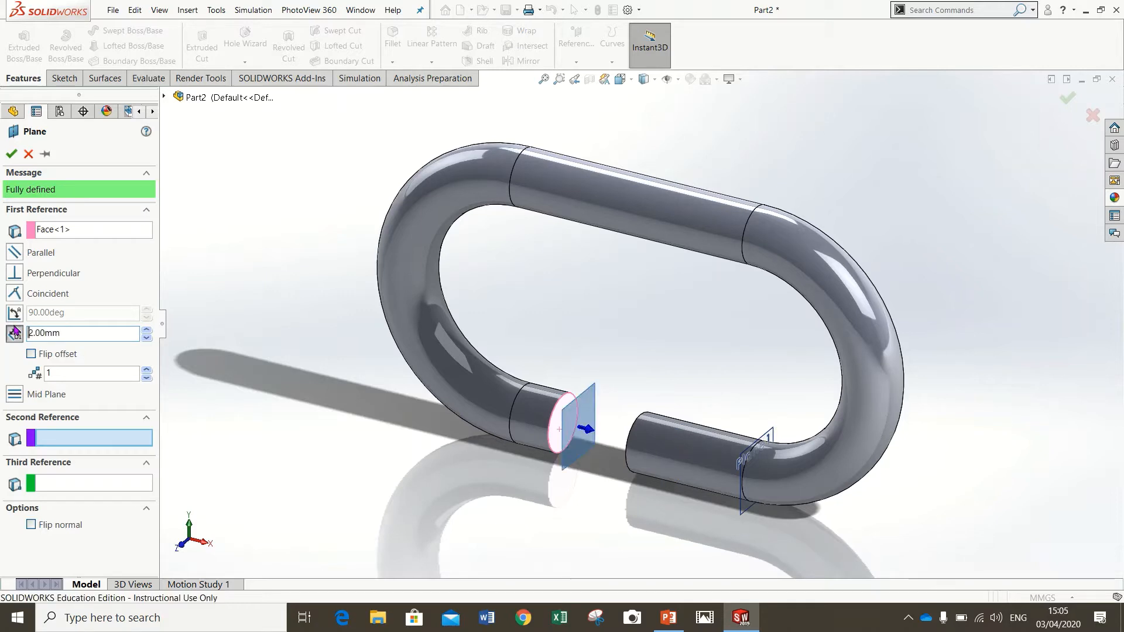
middle_drag(349, 386, 385, 353)
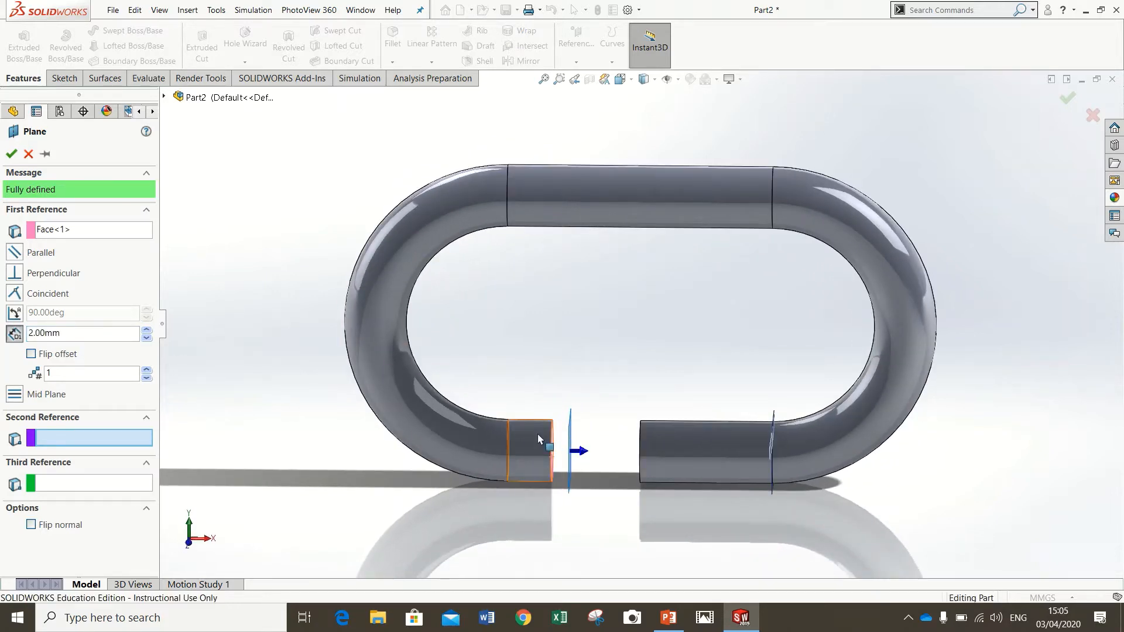
click(32, 354)
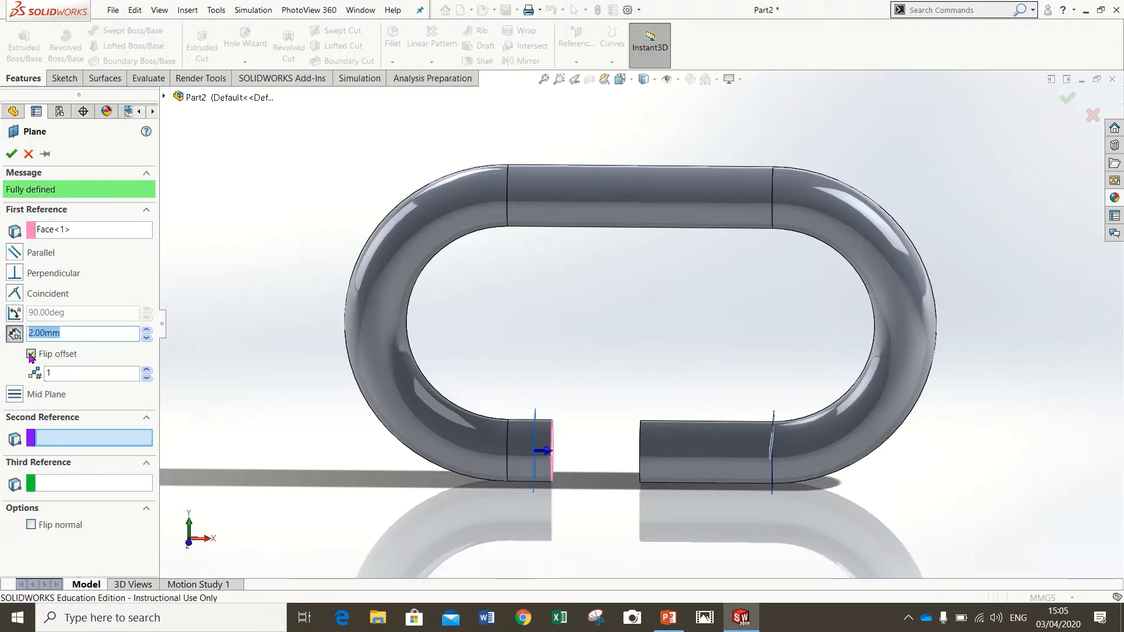
click(12, 154)
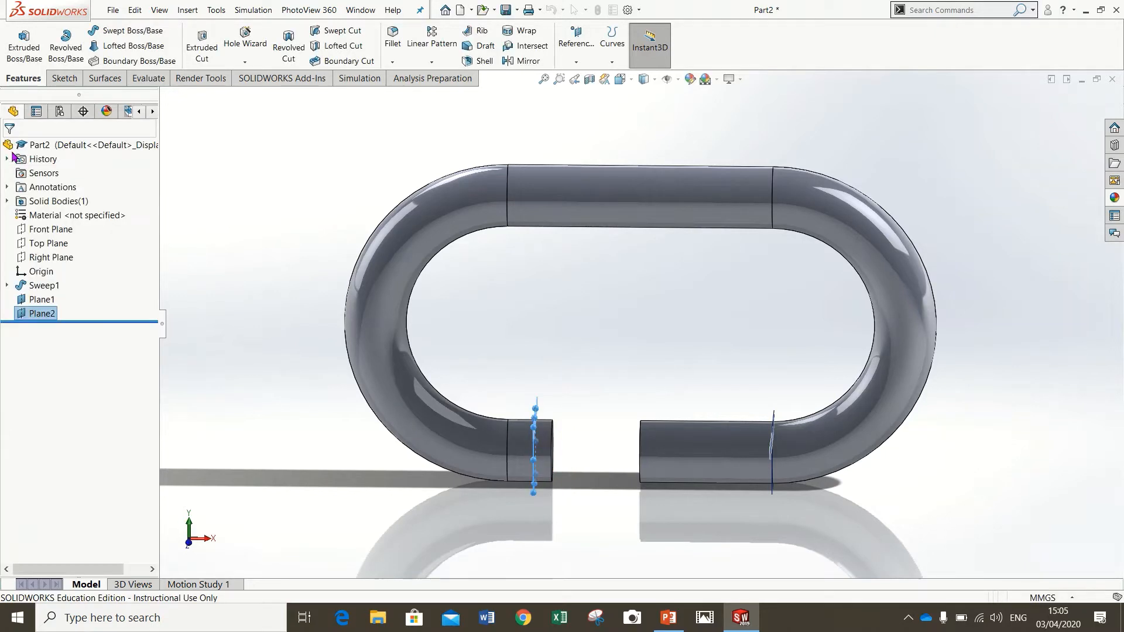
click(241, 375)
- Sketch a circle on Plane1, centred on the origin, and set its radius to 4.5 mm
middle_drag(248, 396, 296, 404)
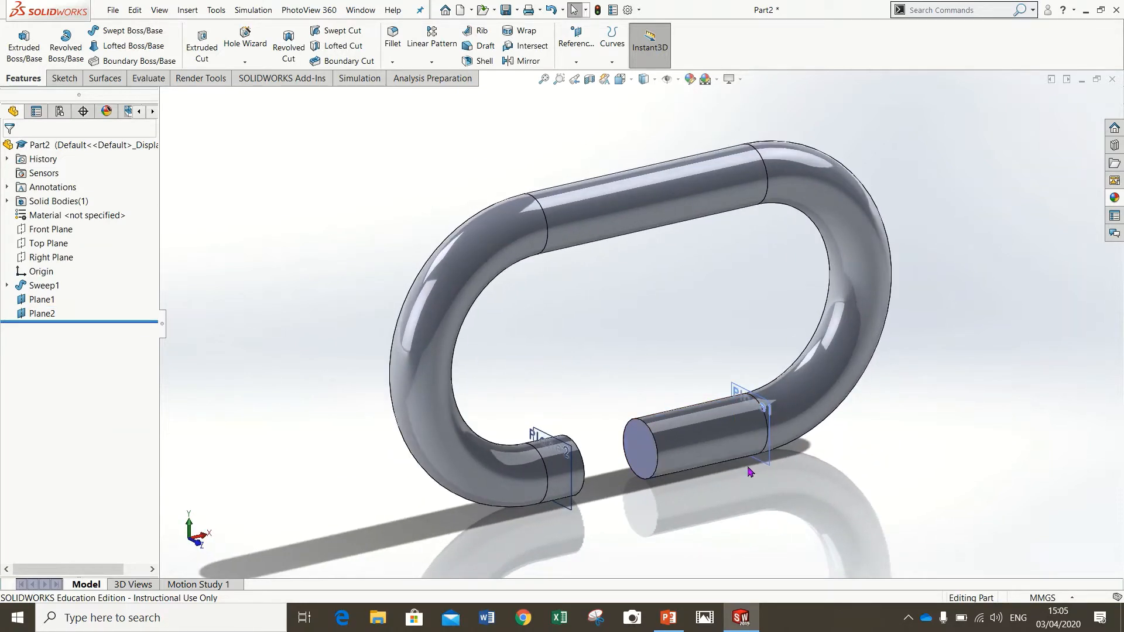
scroll(744, 468, down, 3)
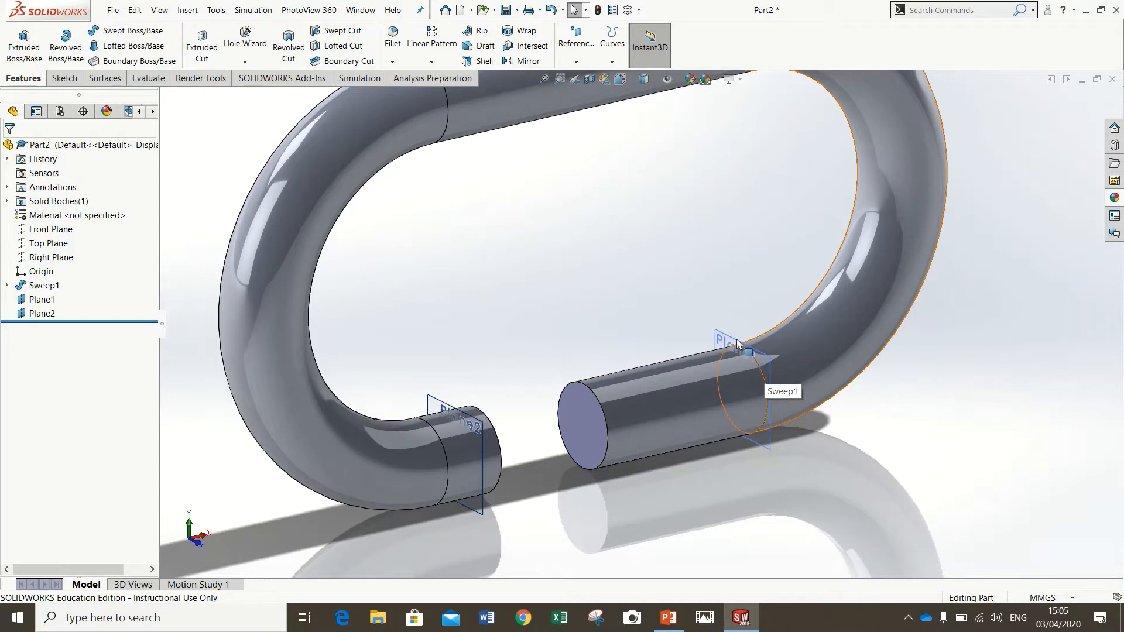
click(64, 79)
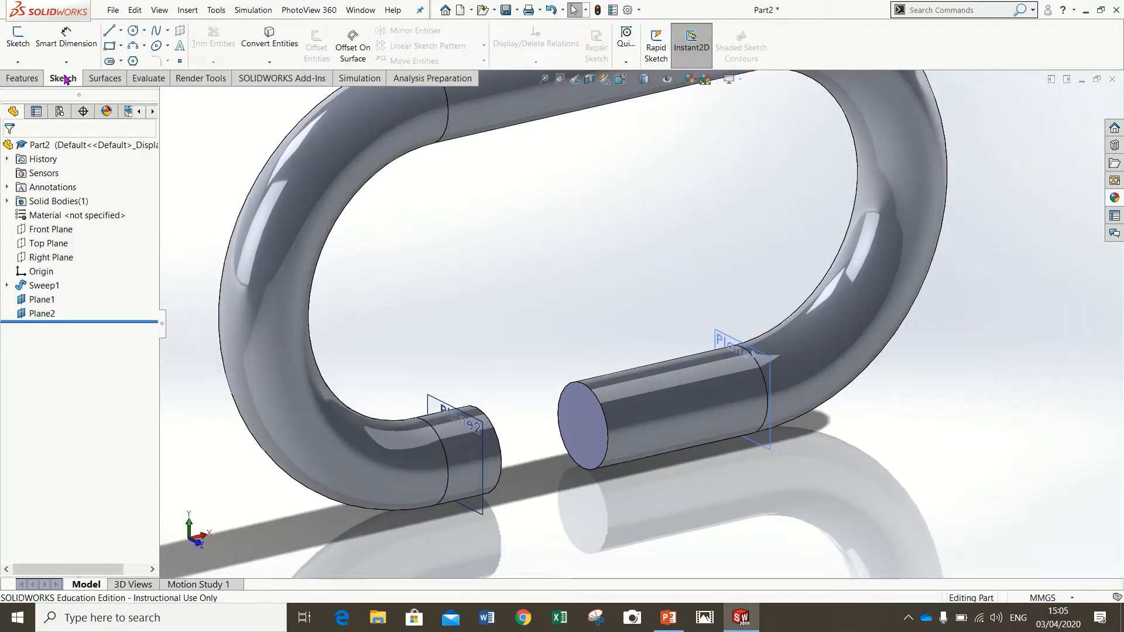
click(131, 33)
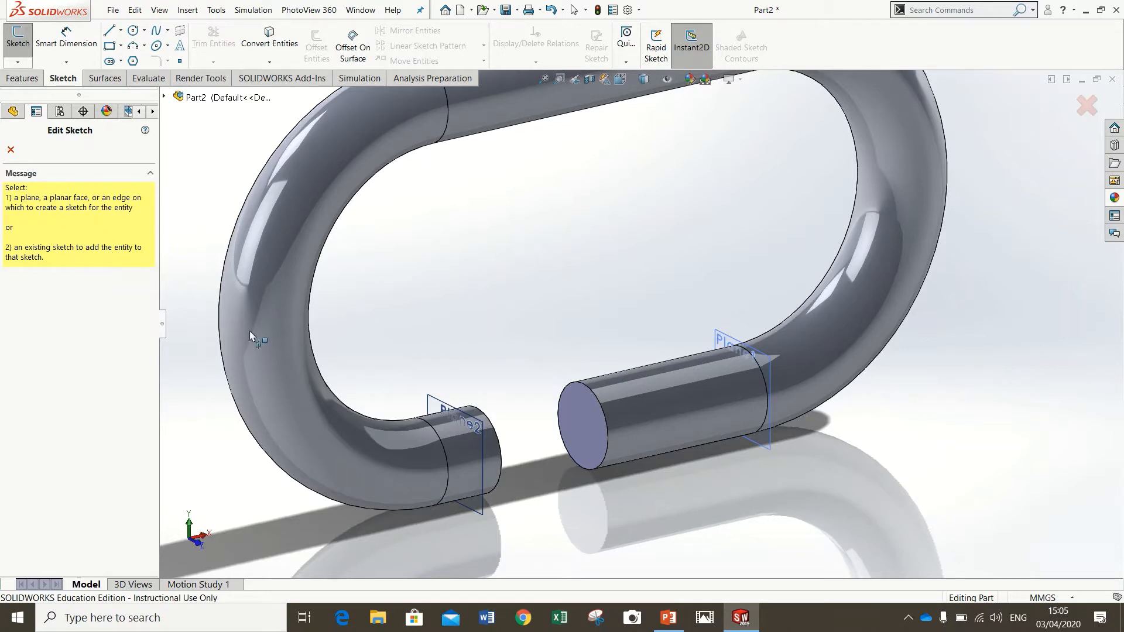
click(768, 374)
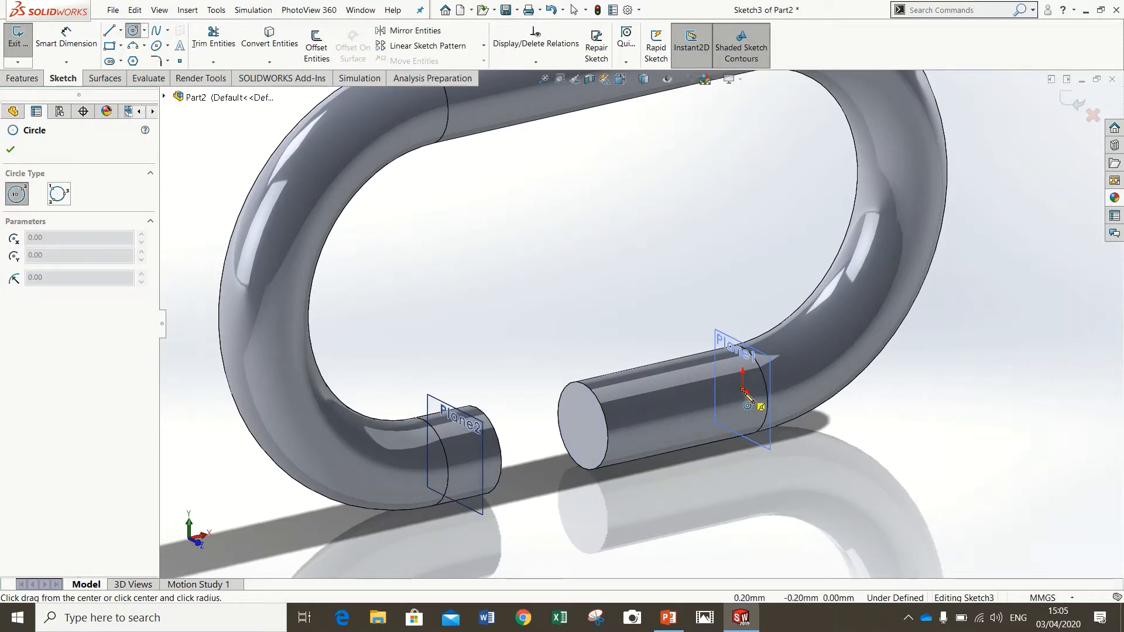
click(742, 389)
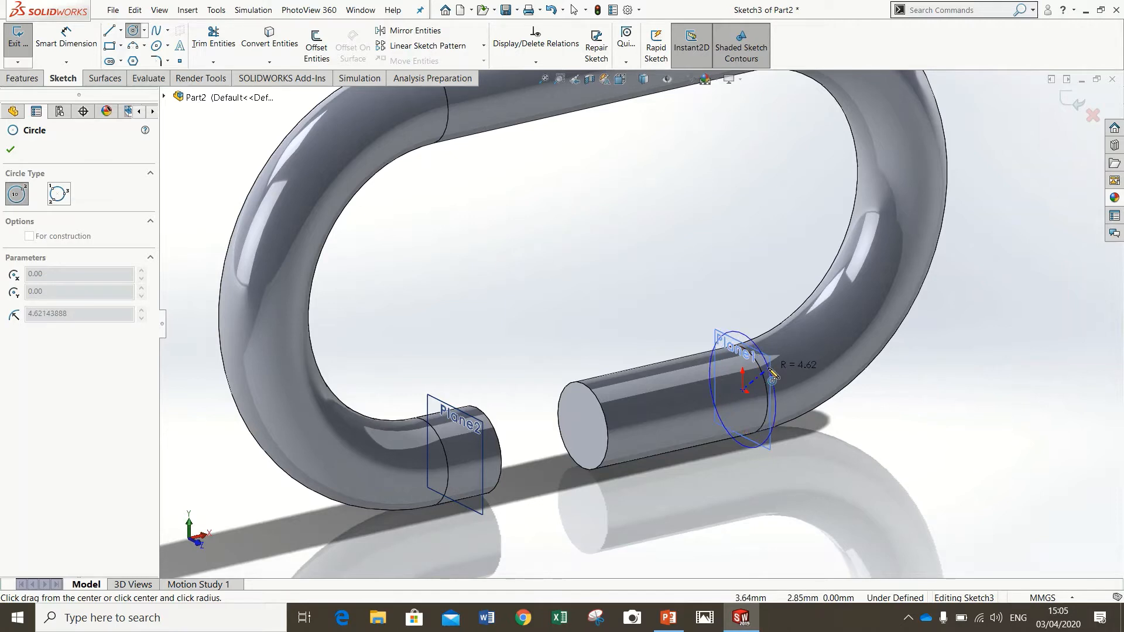
click(801, 358)
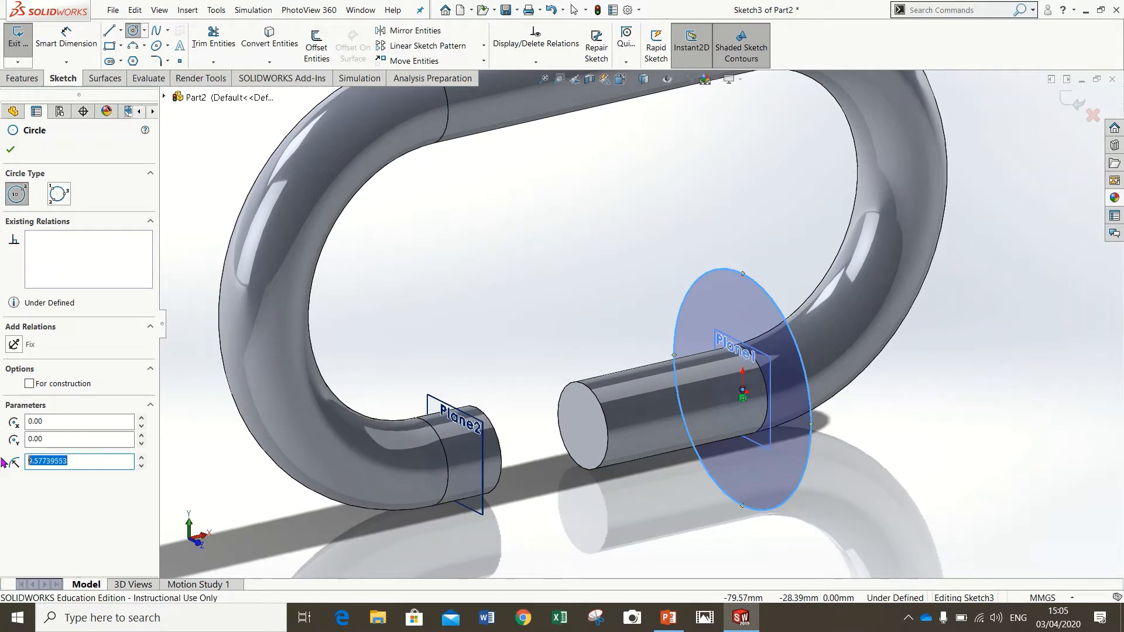
text(4.5)
key(Return)
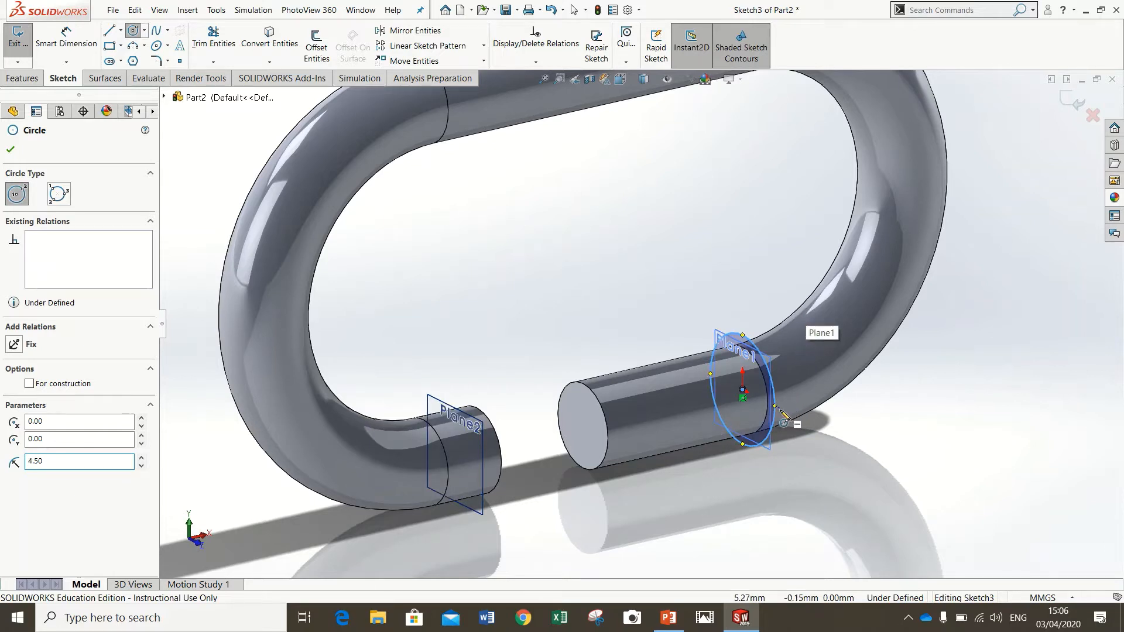
- Extrude the circle on Plane1 as a blind boss 1 mm deep towards the gap, merged with the link body
click(28, 78)
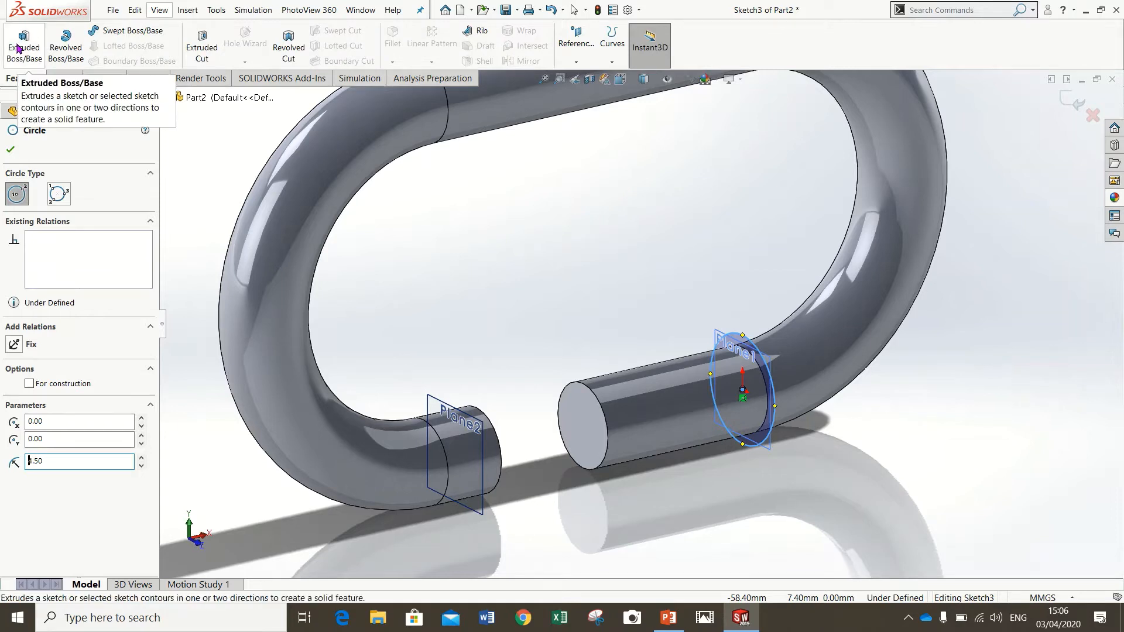
click(18, 47)
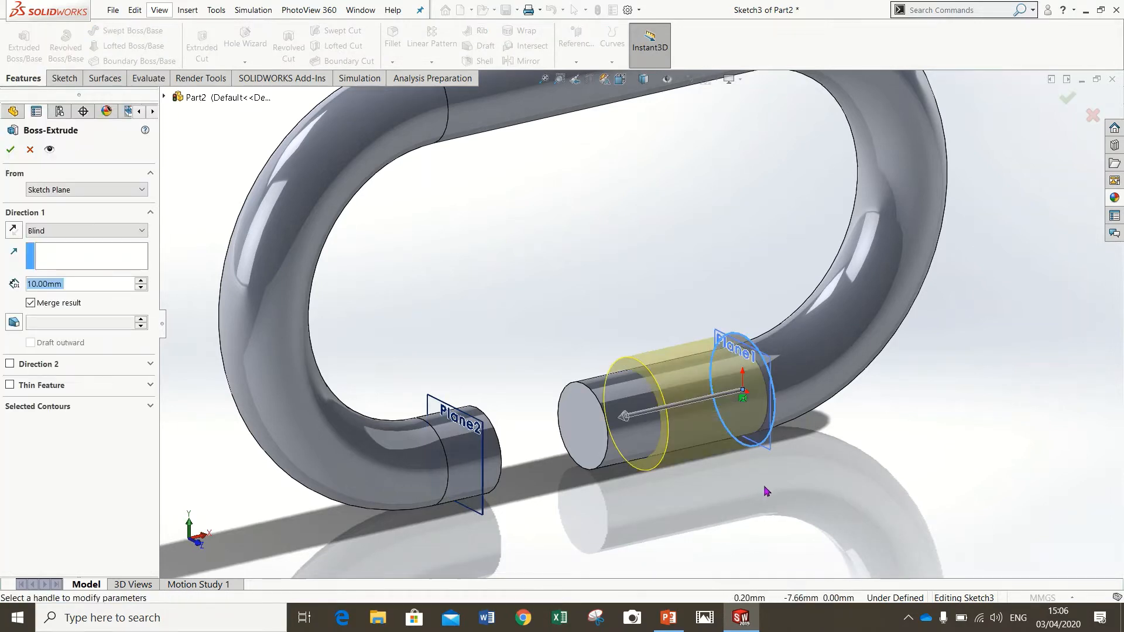
middle_drag(810, 496, 746, 516)
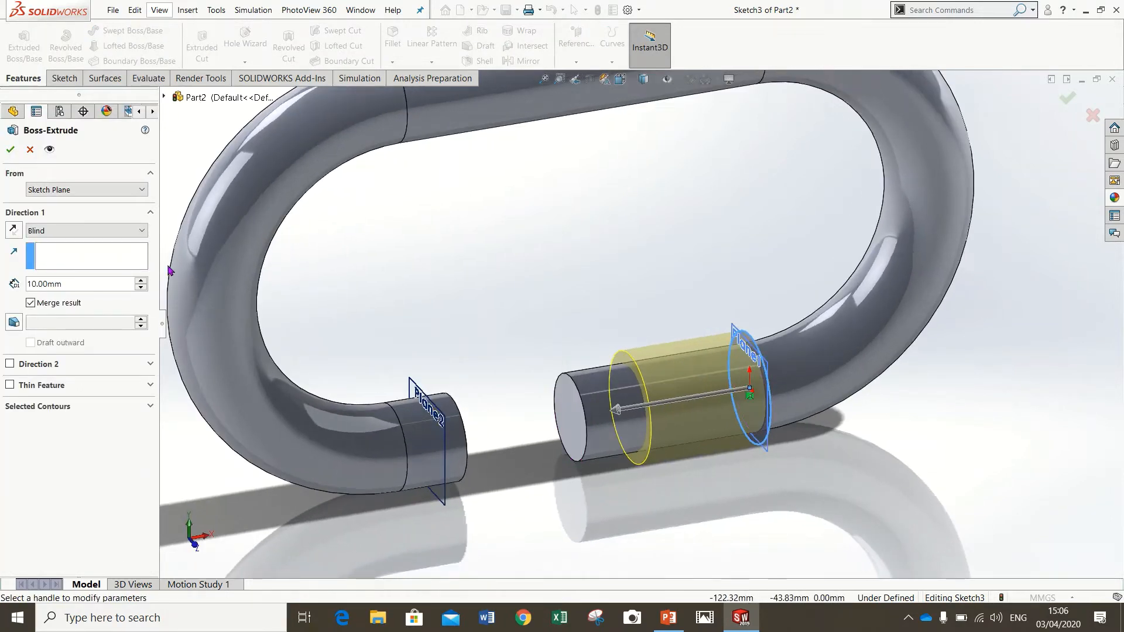
click(66, 284)
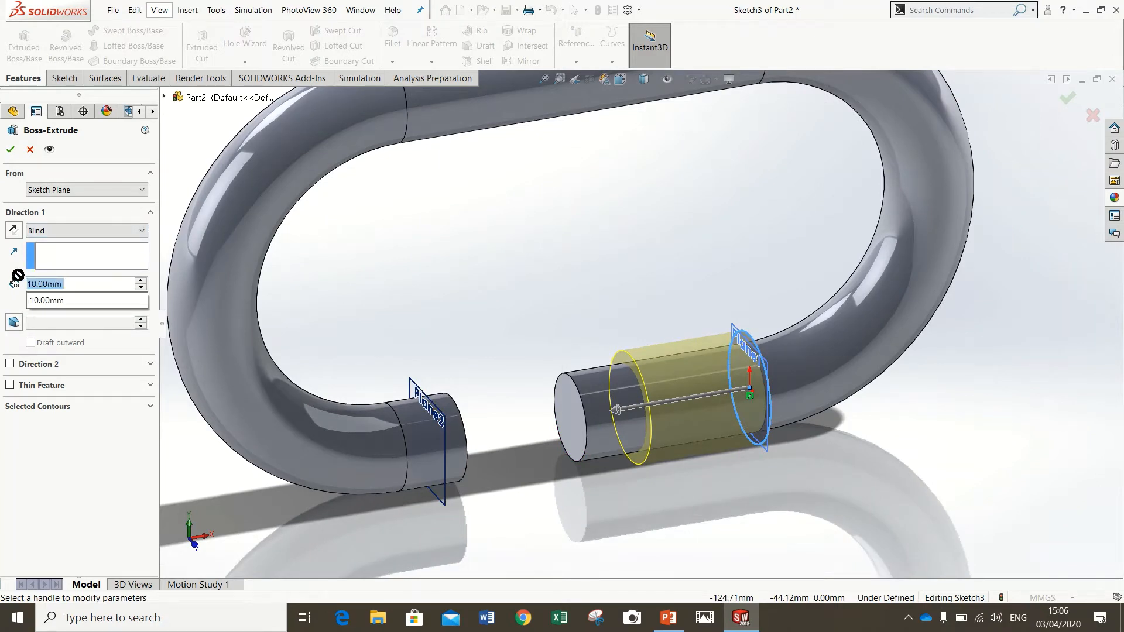
text(1)
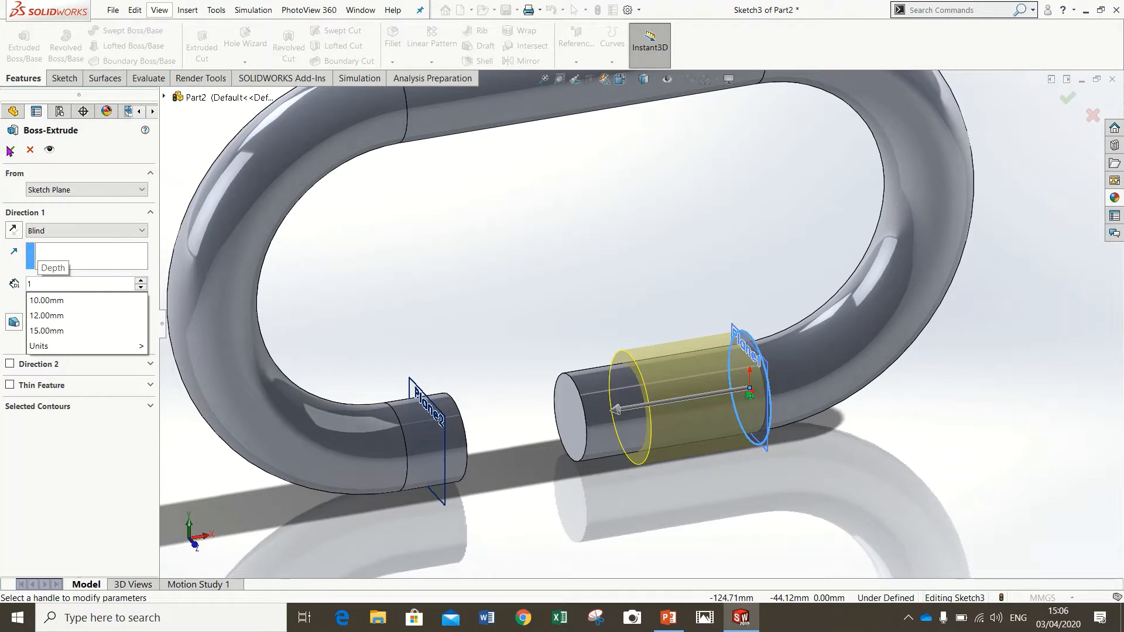
key(Return)
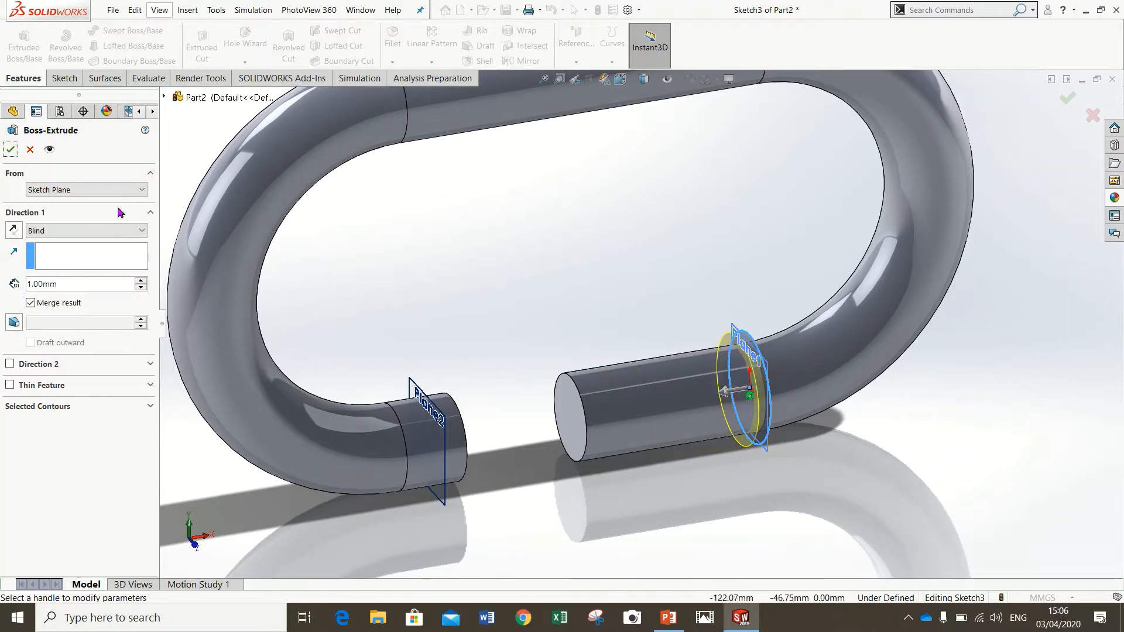
click(10, 149)
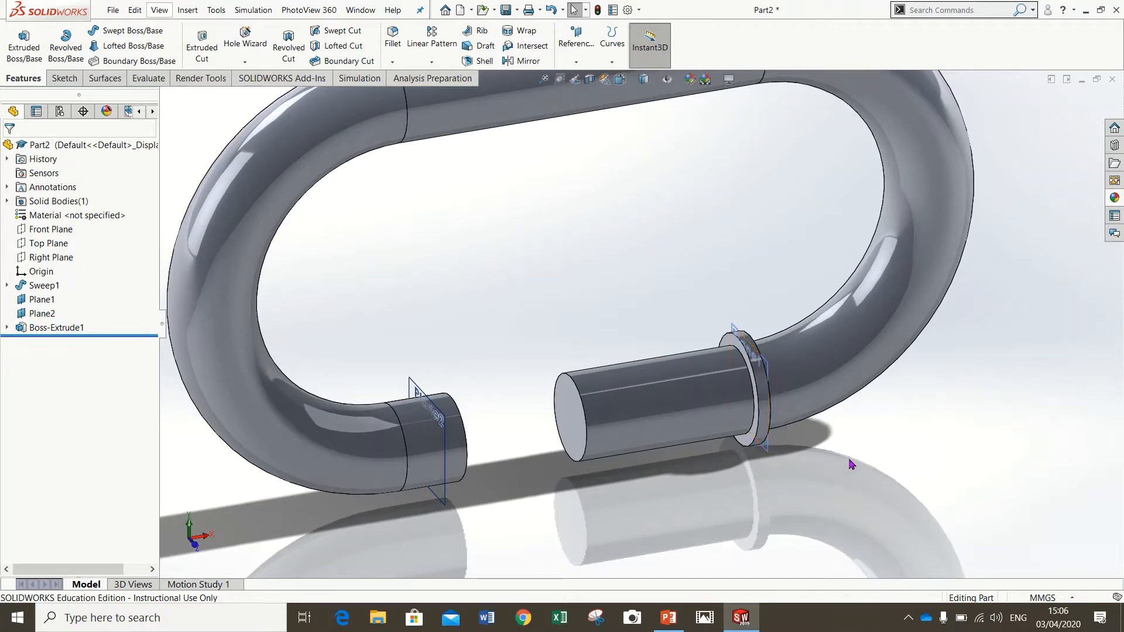
- Hide Plane1 at the new collar on the longer lower leg
middle_drag(851, 464, 865, 443)
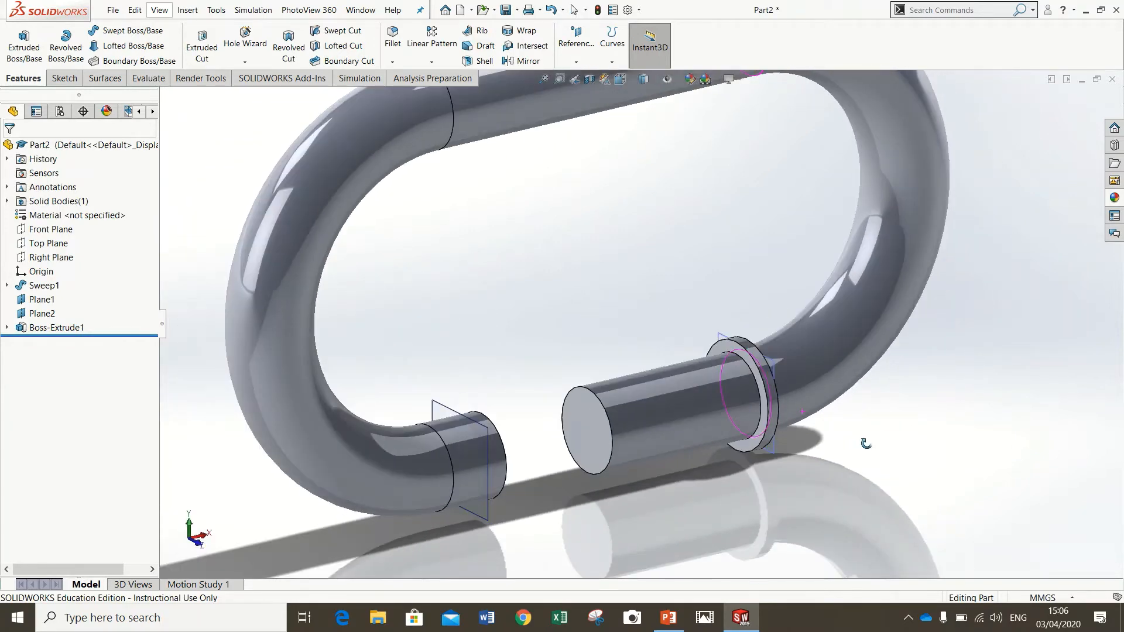
right_click(775, 375)
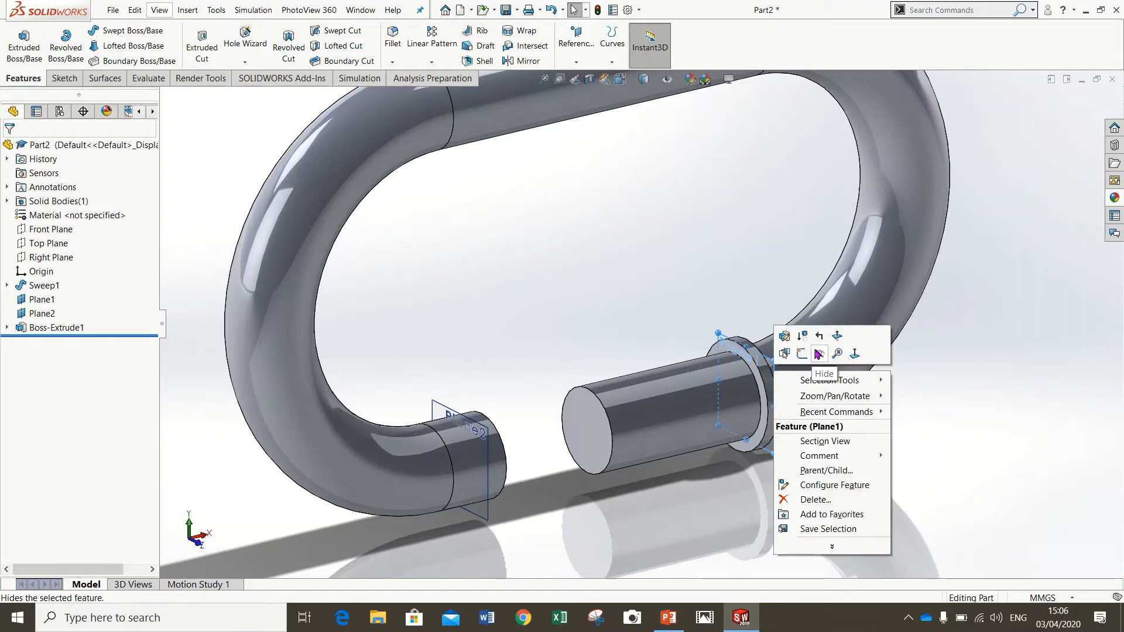
click(897, 403)
- Sketch a circle on Plane2, centred on the origin, and set its radius to 4.5 mm
middle_drag(819, 530, 726, 410)
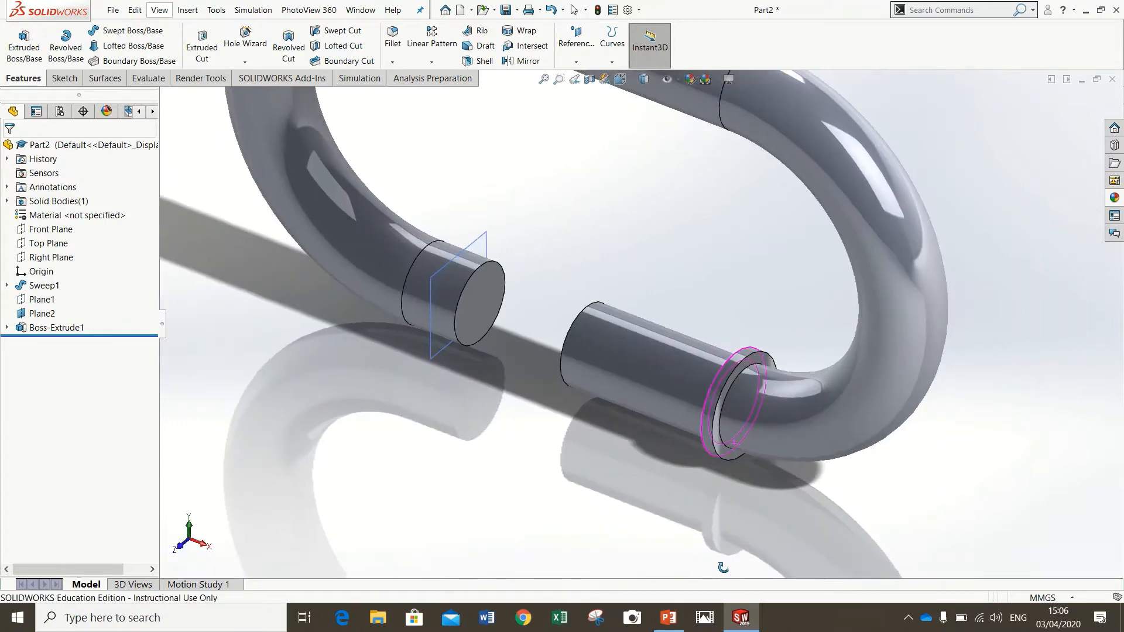
click(64, 78)
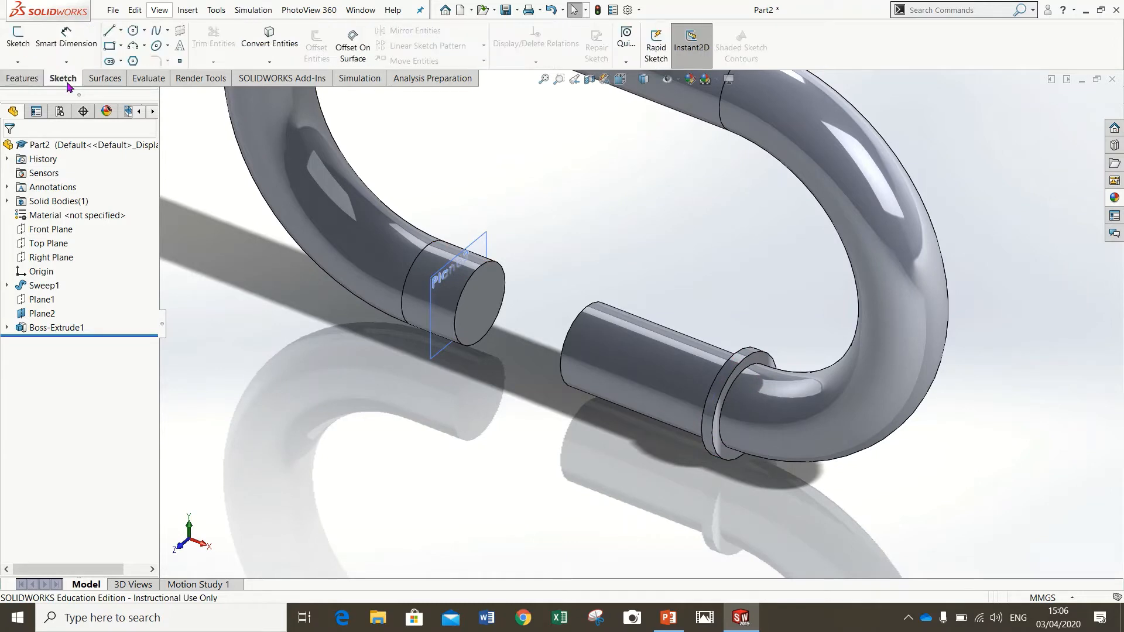
click(133, 31)
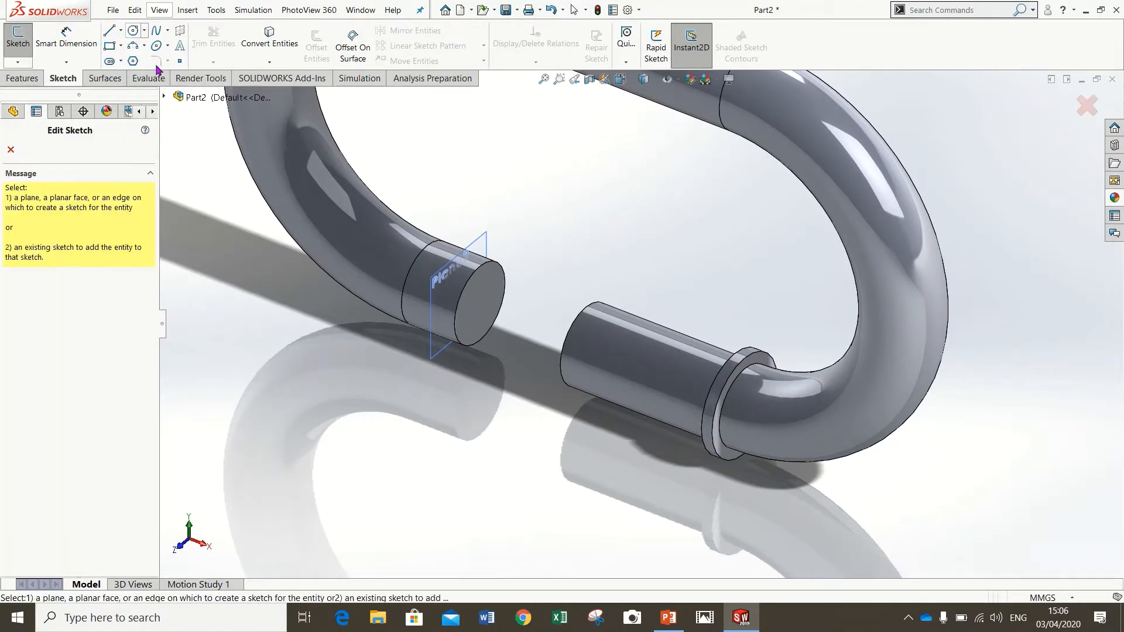
click(430, 290)
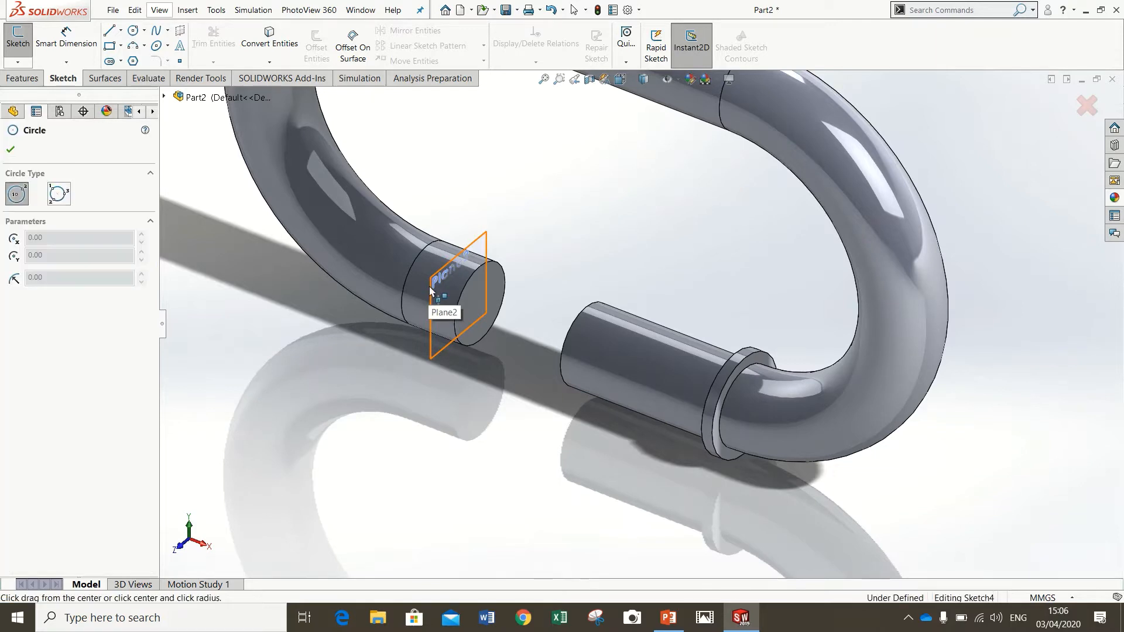
middle_drag(510, 393, 474, 375)
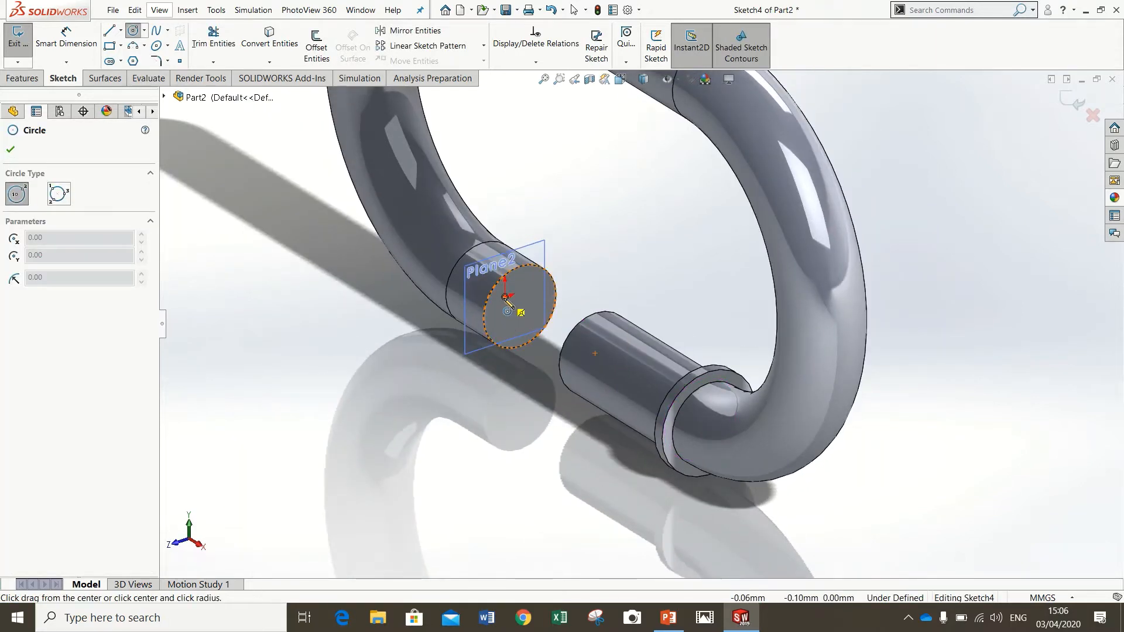
click(505, 296)
click(539, 261)
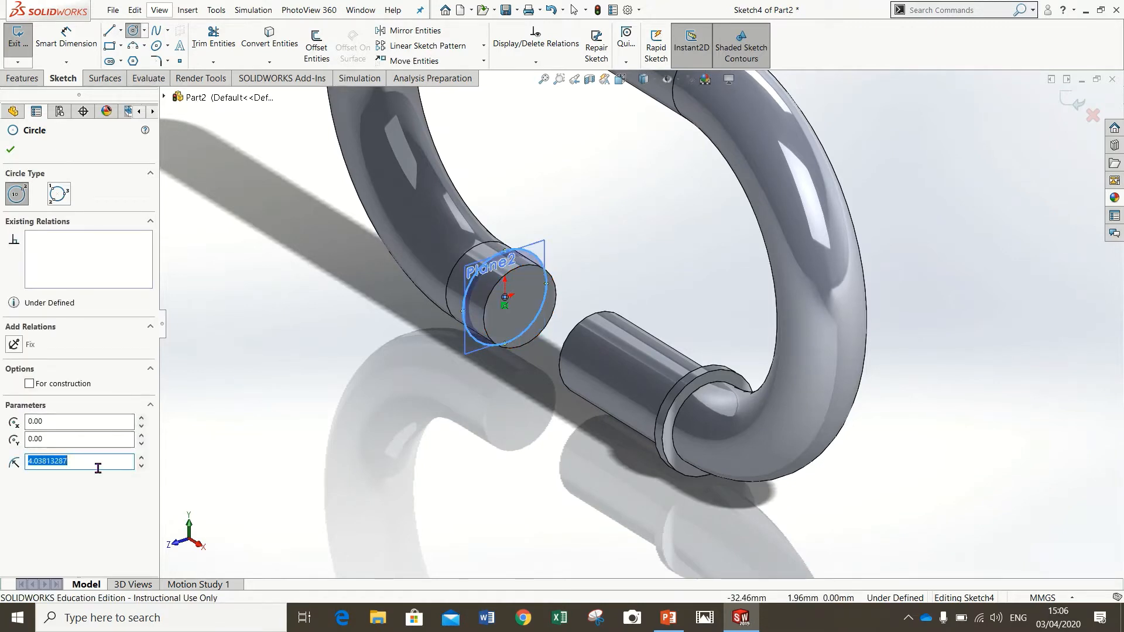
text(4.5)
key(Return)
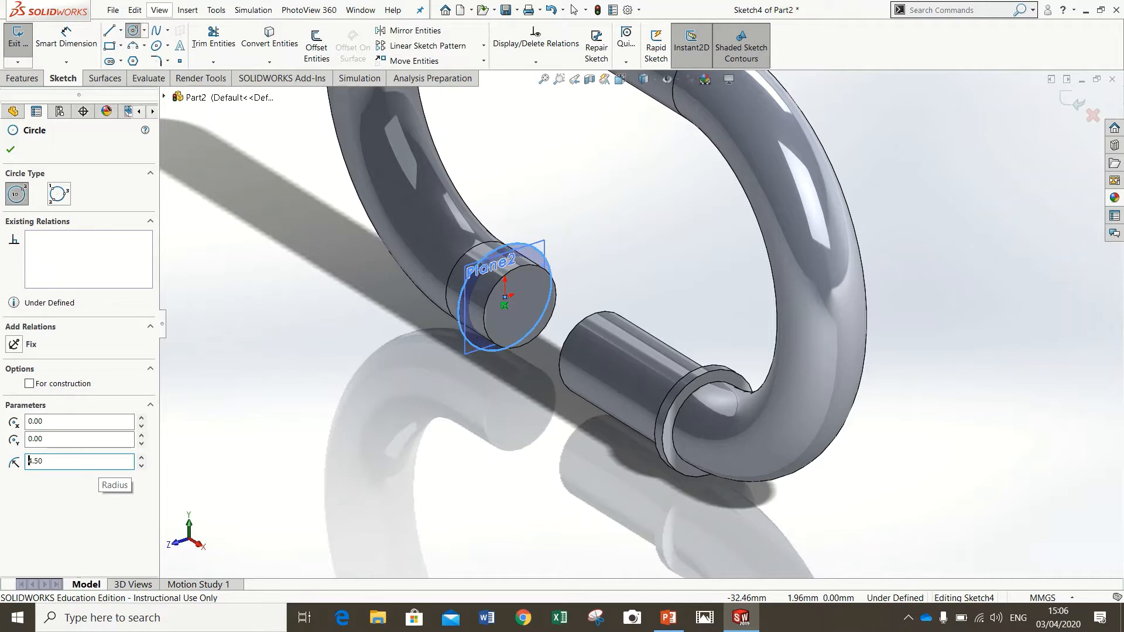
click(10, 150)
- Extrude the circle on Plane2 as a blind boss 1 mm deep towards the gap, merged with the link body
middle_drag(294, 351, 325, 358)
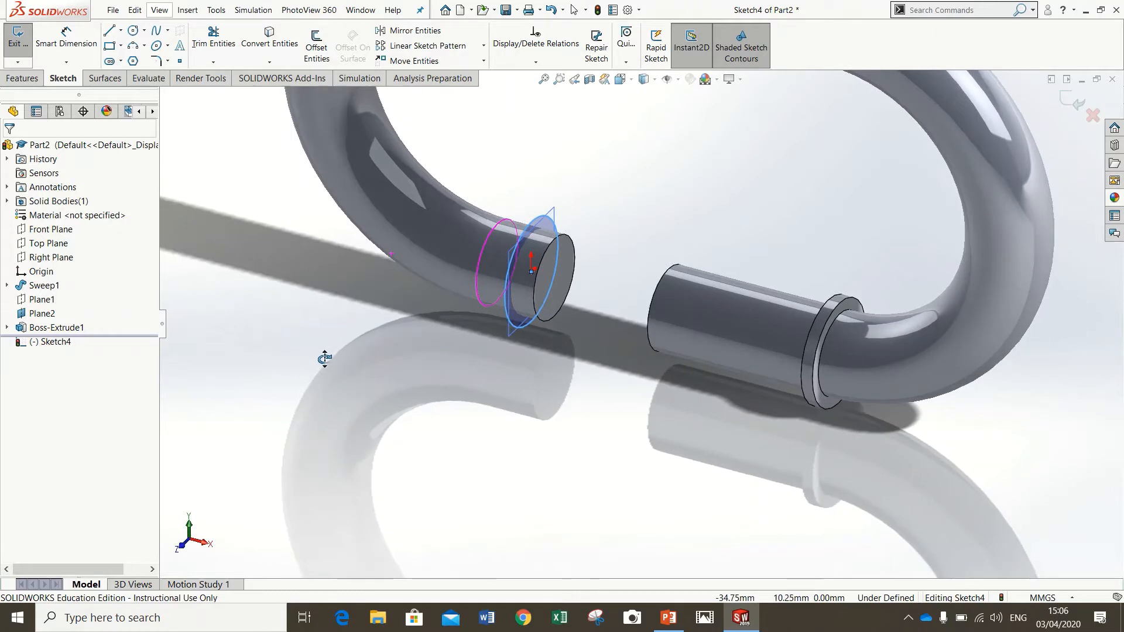
click(23, 77)
click(24, 47)
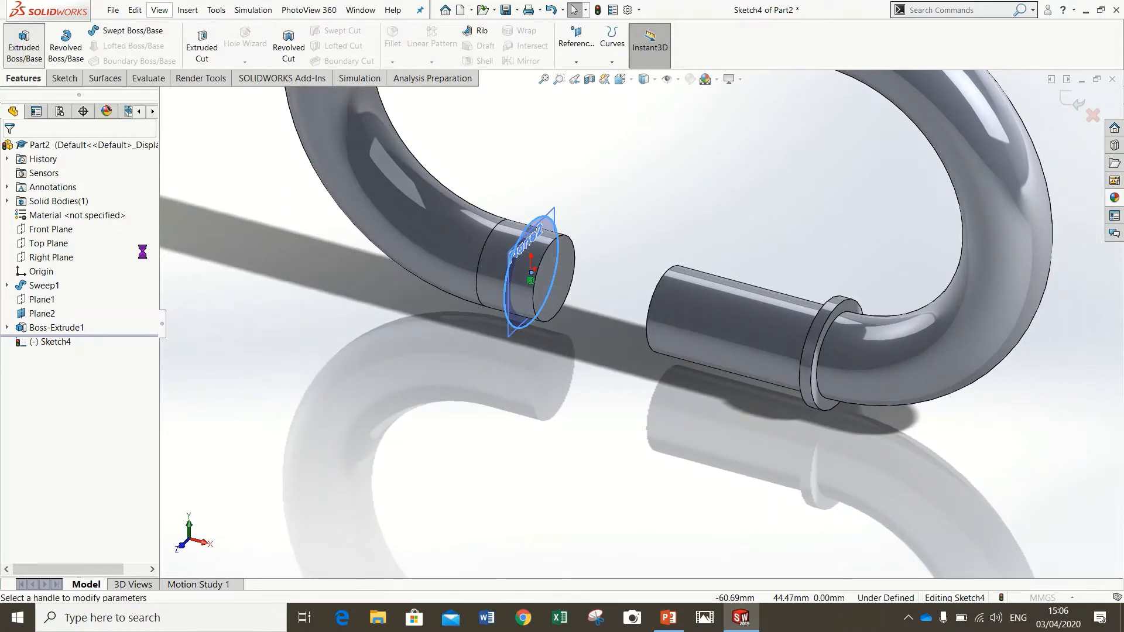
middle_drag(259, 320, 271, 315)
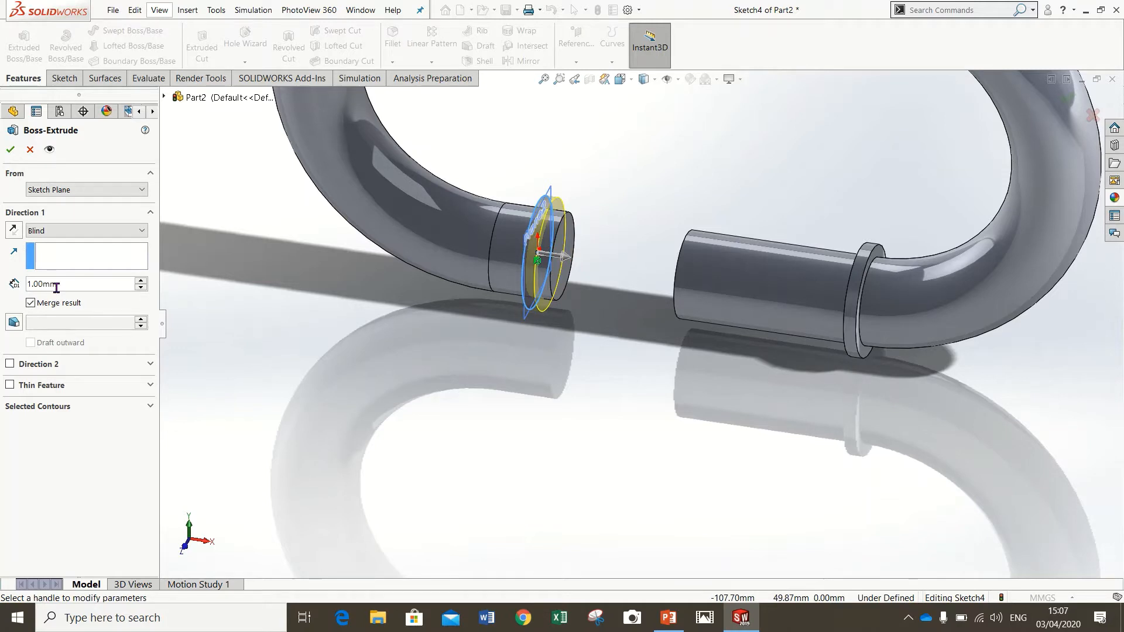
click(10, 150)
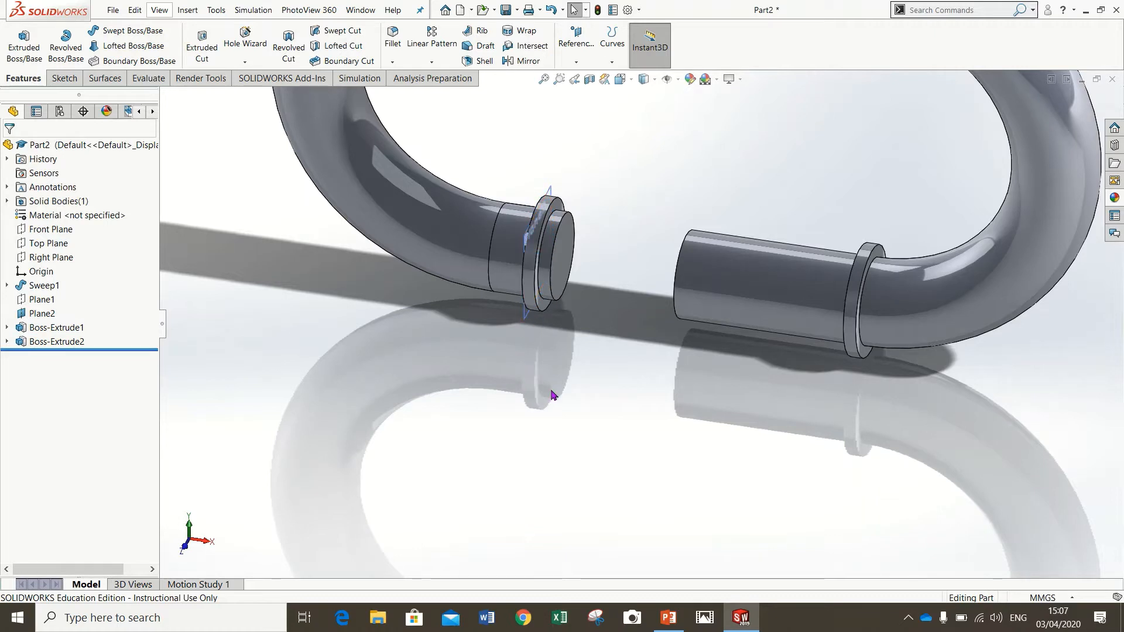
- Hide Plane2 at the new collar on the shorter lower leg
scroll(657, 295, up, 1)
scroll(651, 303, down, 2)
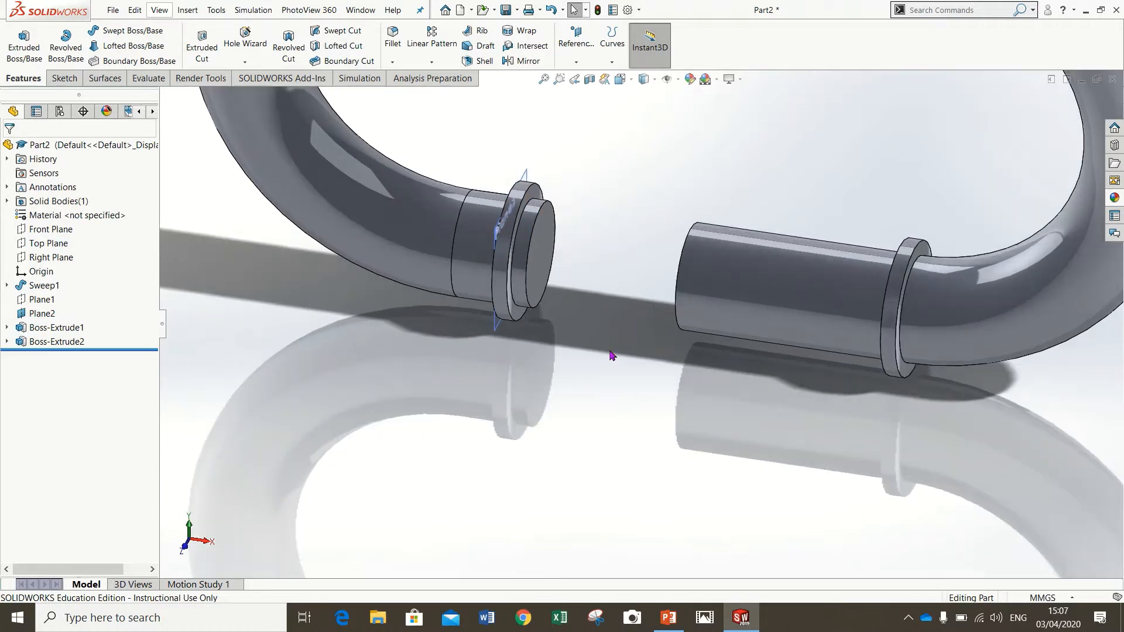
middle_drag(610, 350, 588, 352)
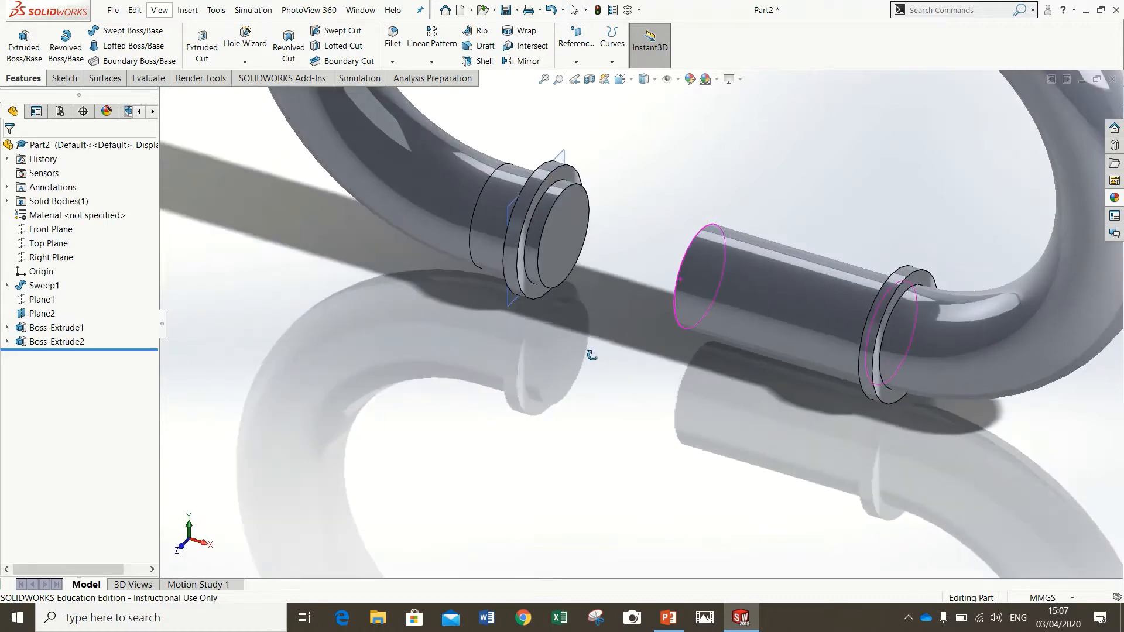
right_click(509, 309)
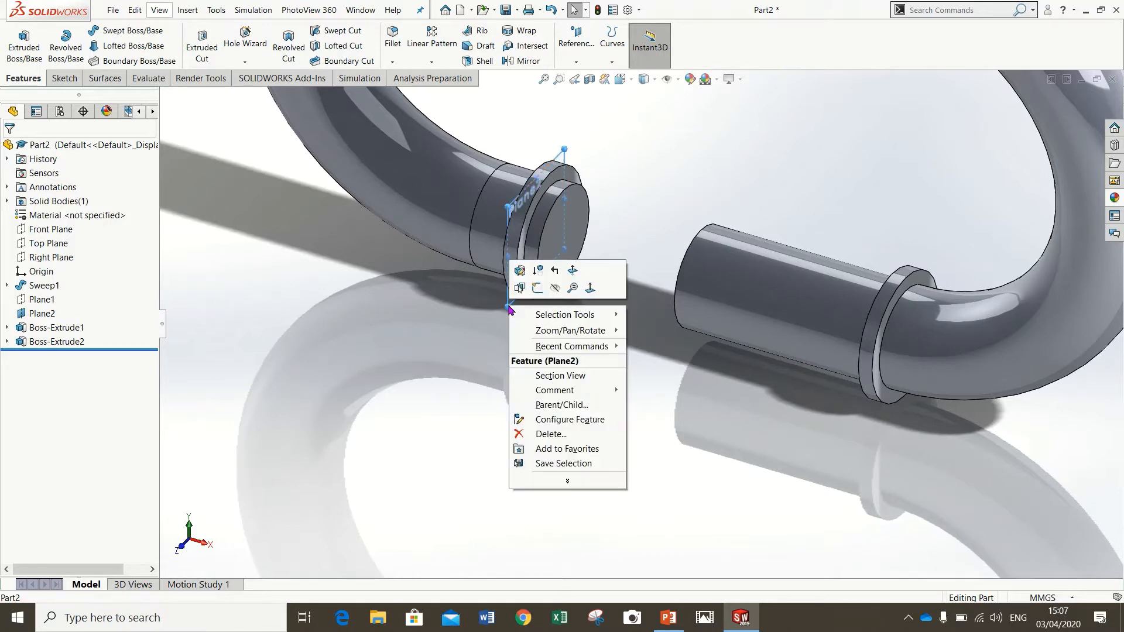
click(554, 289)
- Start a symmetric 0.5 mm fillet and select the base edge, annular side face and outer rim face of the shorter leg's collar
middle_drag(515, 401, 543, 412)
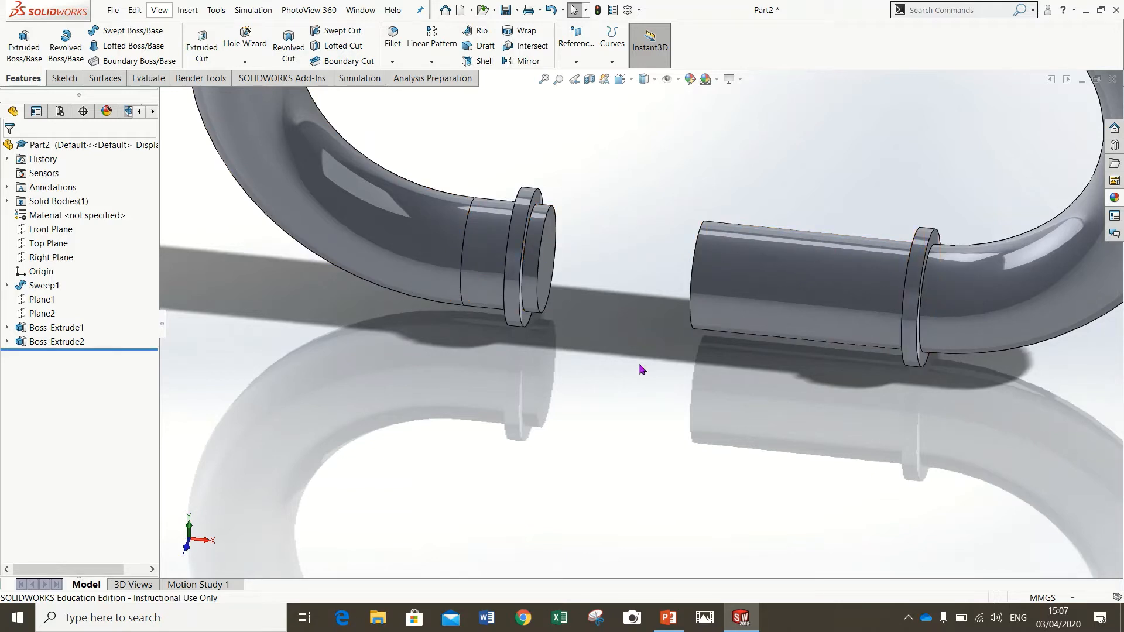
middle_drag(640, 365, 677, 380)
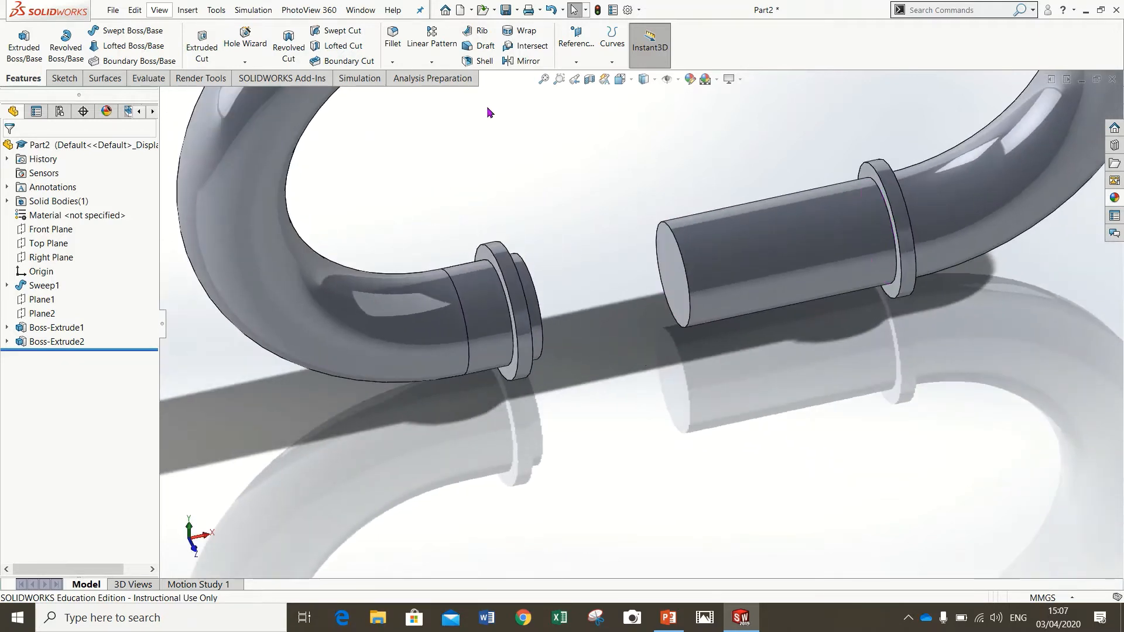
click(544, 79)
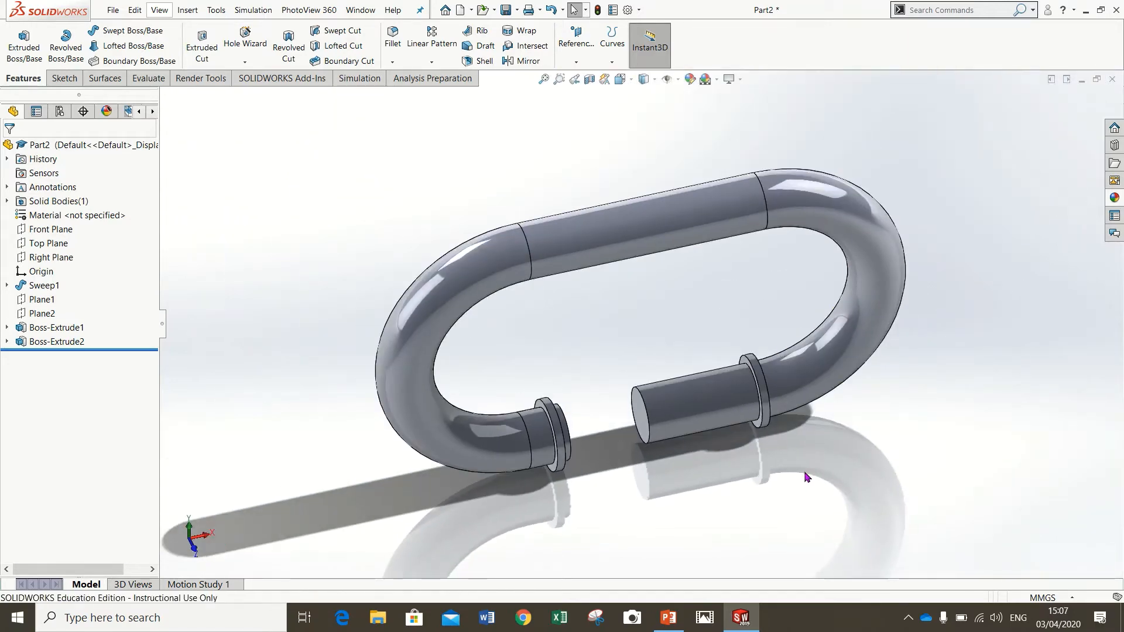
middle_drag(807, 477, 817, 451)
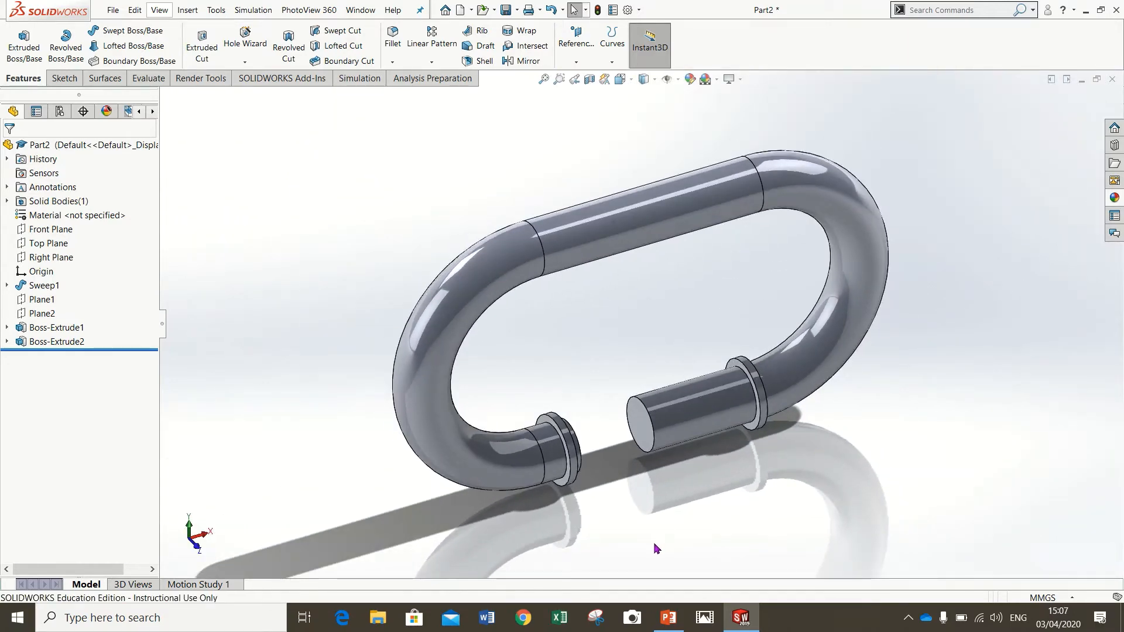
scroll(656, 549, down, 2)
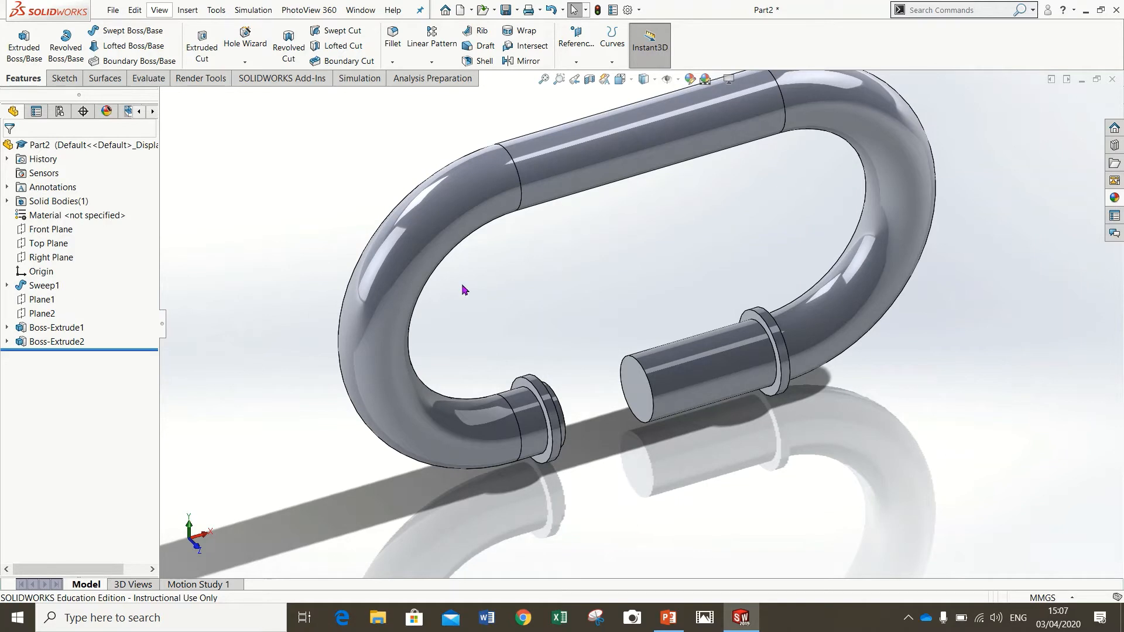
click(392, 36)
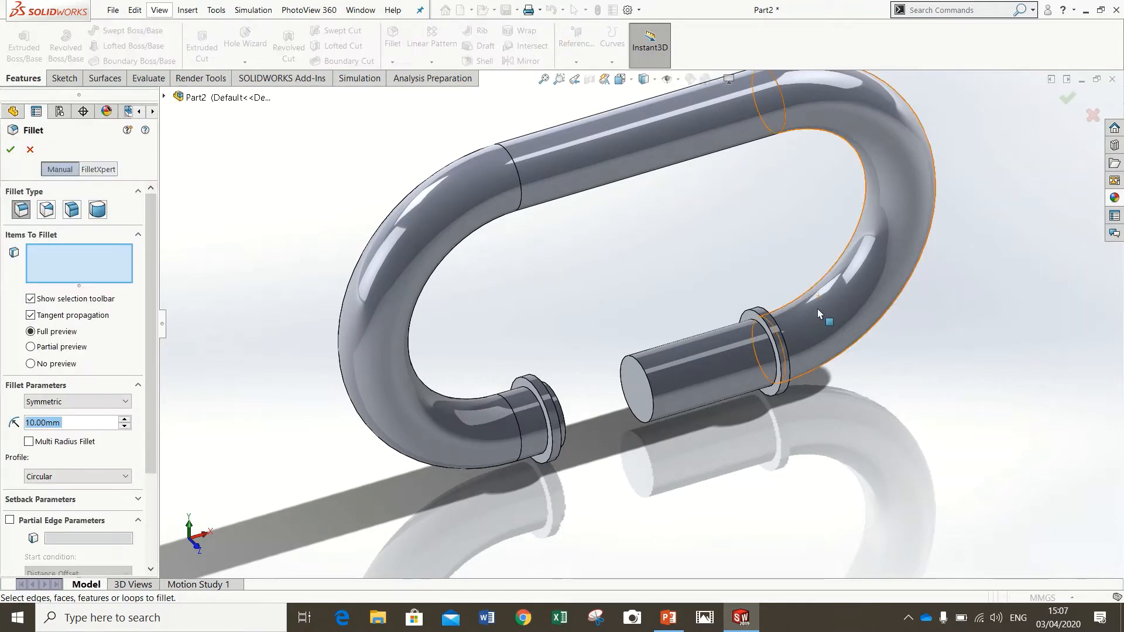
scroll(772, 467, down, 2)
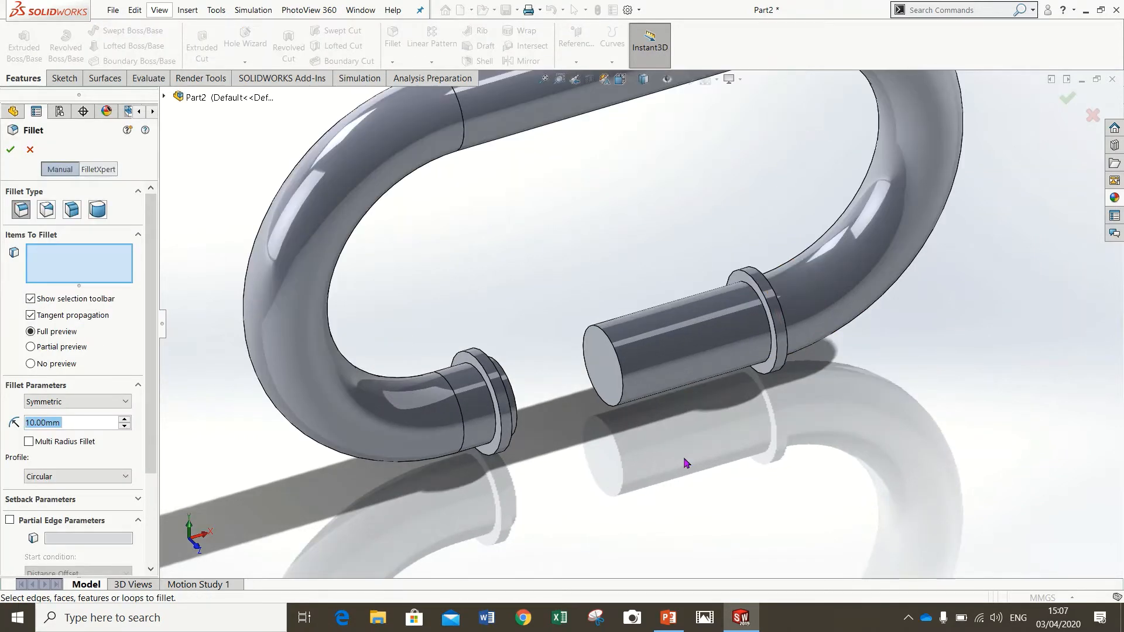
click(494, 405)
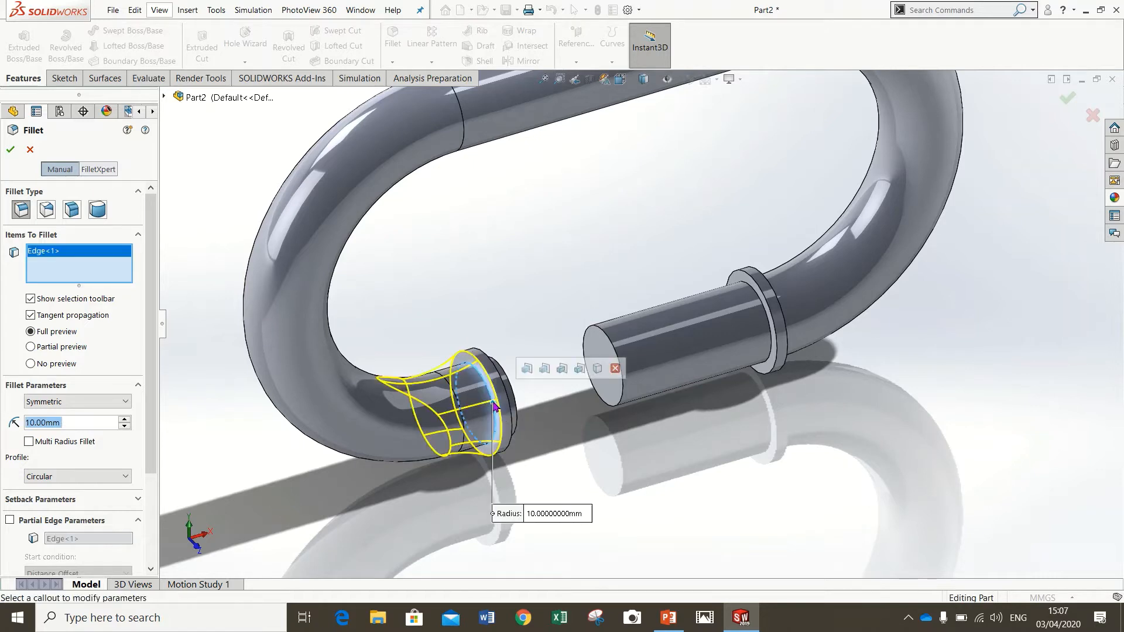
click(492, 407)
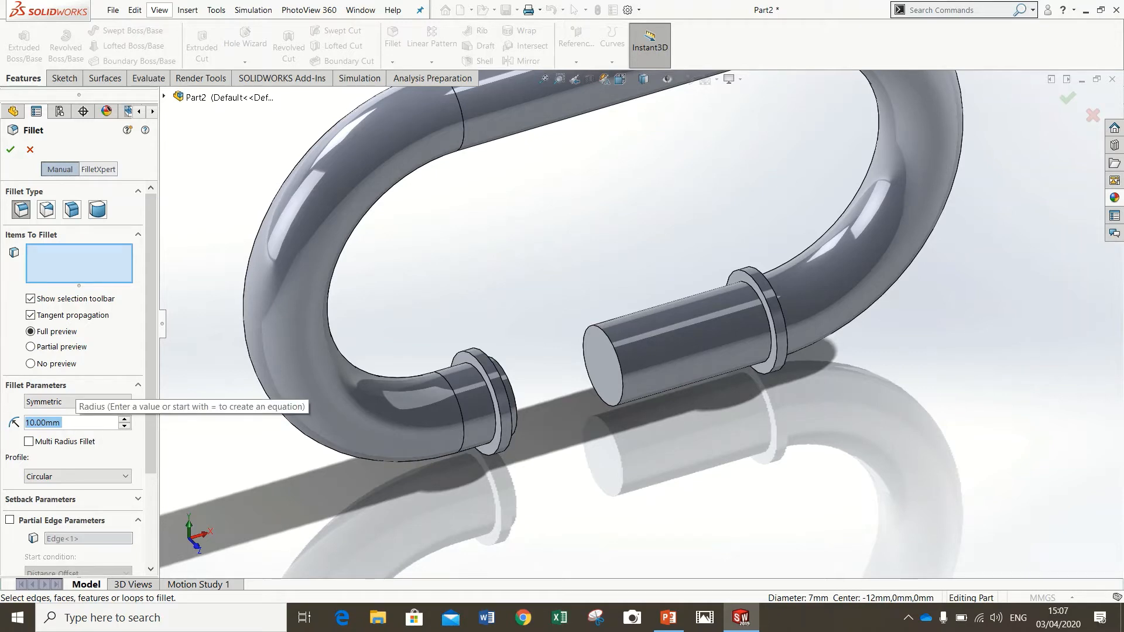
text(0.5)
key(Return)
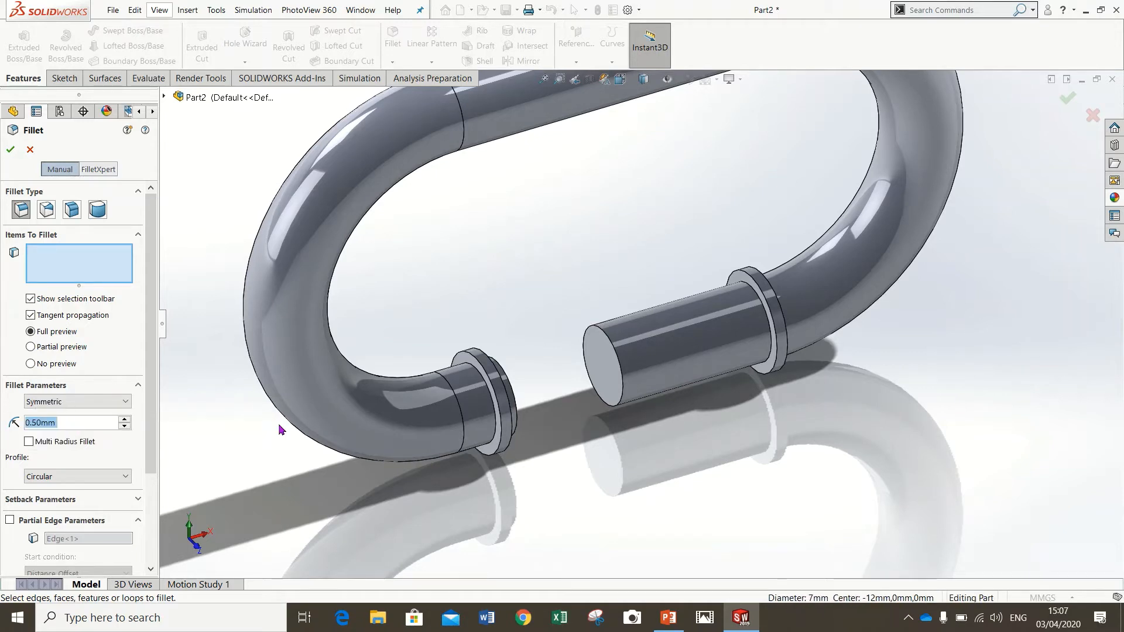
scroll(405, 465, down, 2)
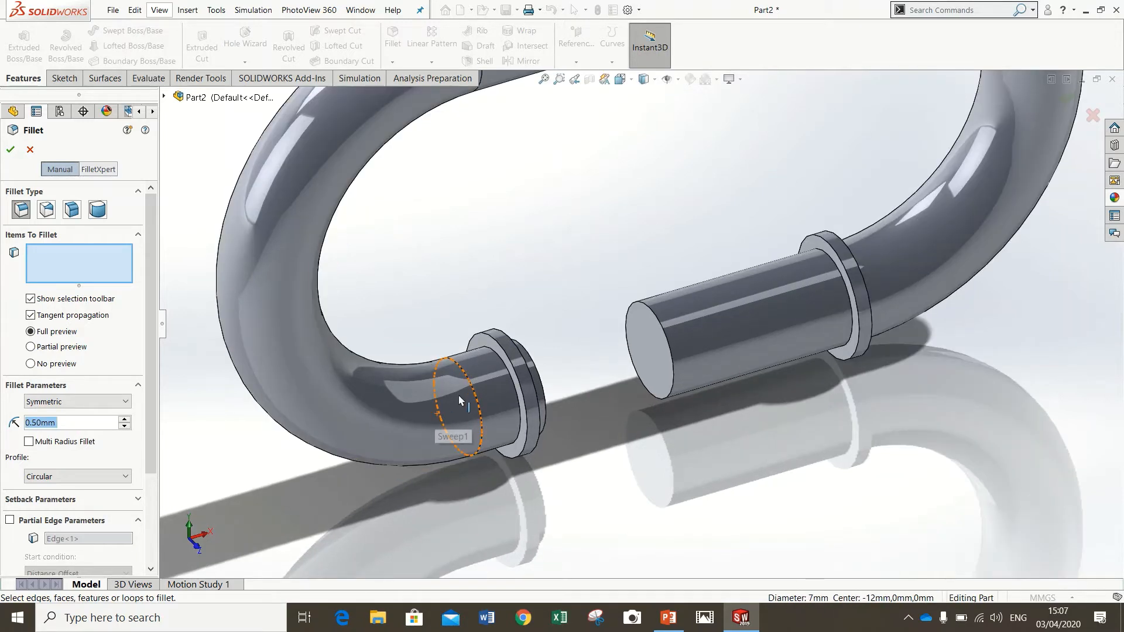
click(510, 381)
click(523, 381)
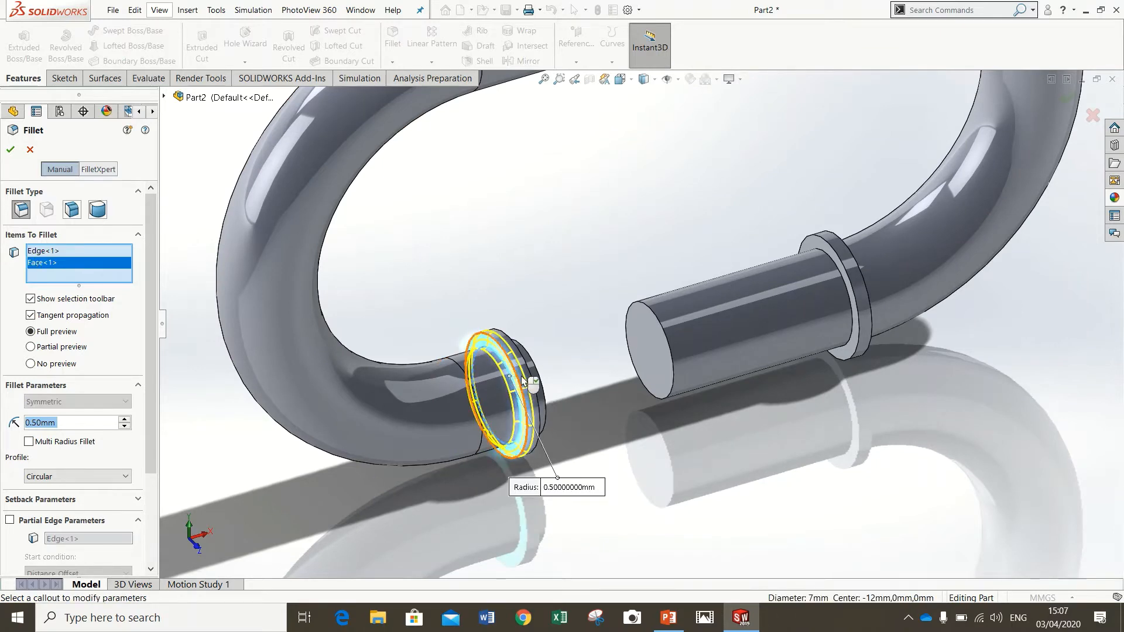
click(522, 381)
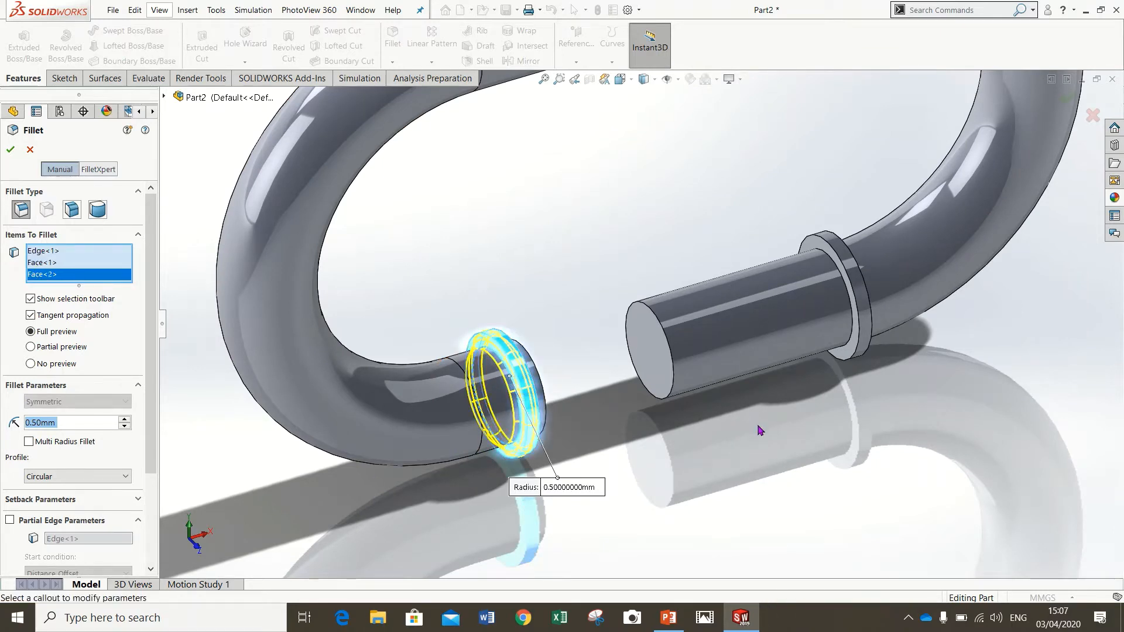
- Add both outer rim edges and the bend-side base edge of the longer leg's collar to the fillet selection
scroll(820, 290, down, 3)
click(820, 290)
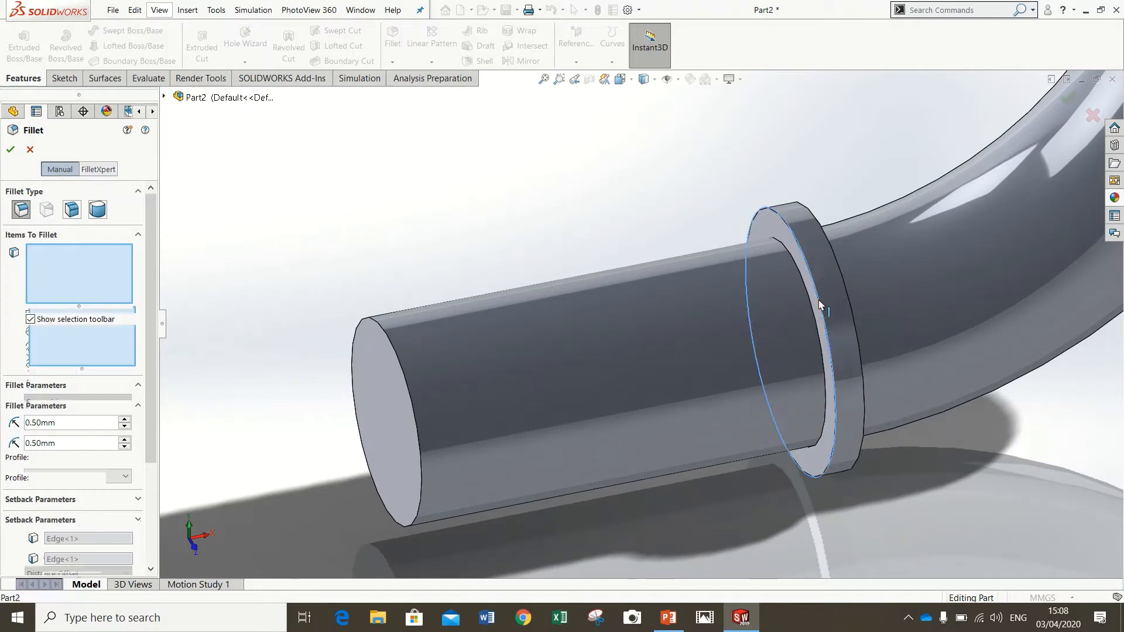
click(848, 292)
scroll(921, 386, up, 1)
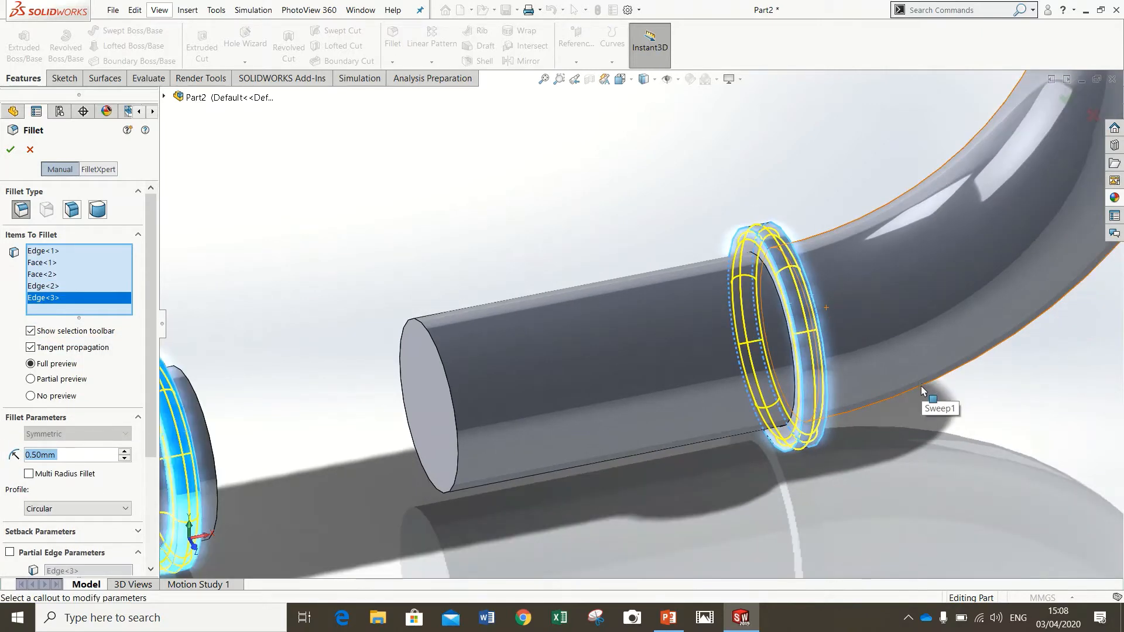
middle_drag(921, 385, 839, 265)
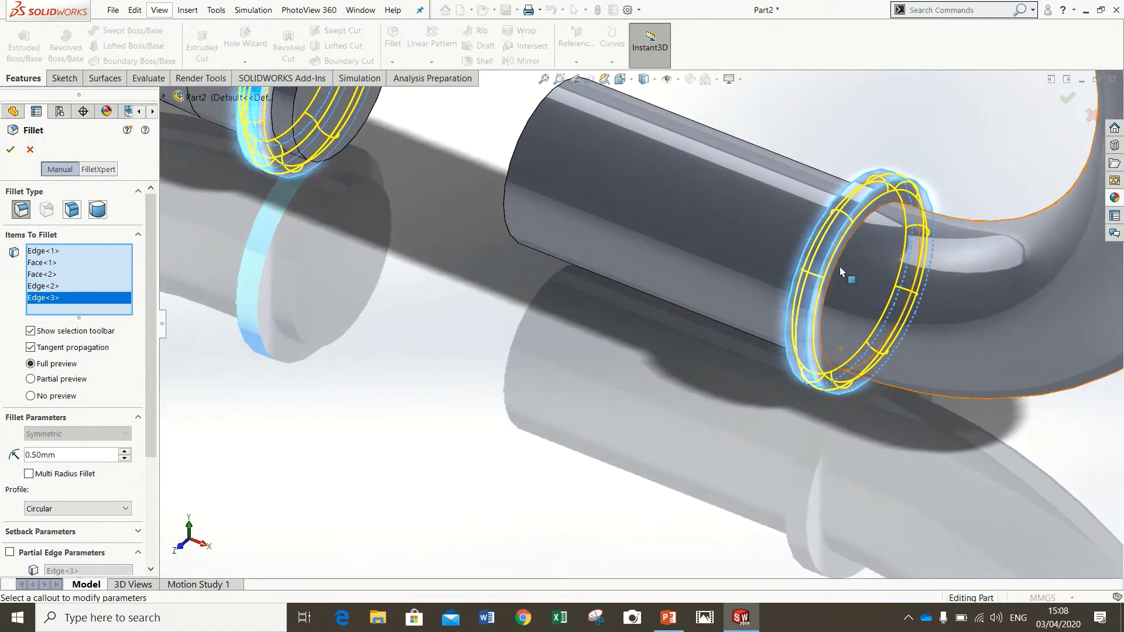
click(846, 250)
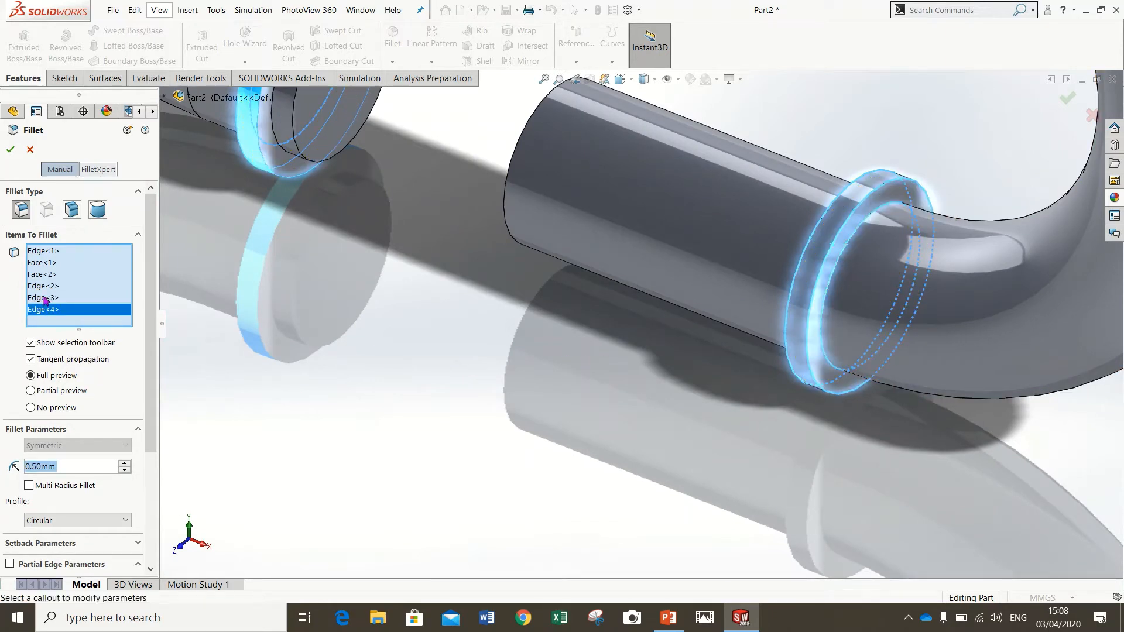
- Set the fillet radius to 0.4 mm and create the fillet on both collars
click(12, 151)
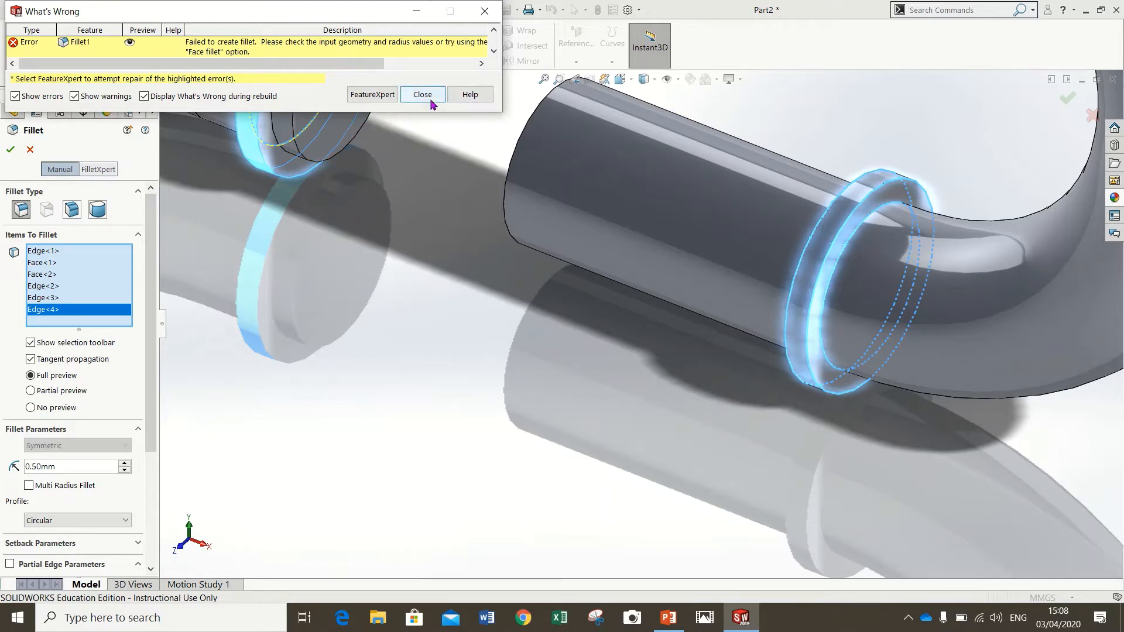
click(26, 467)
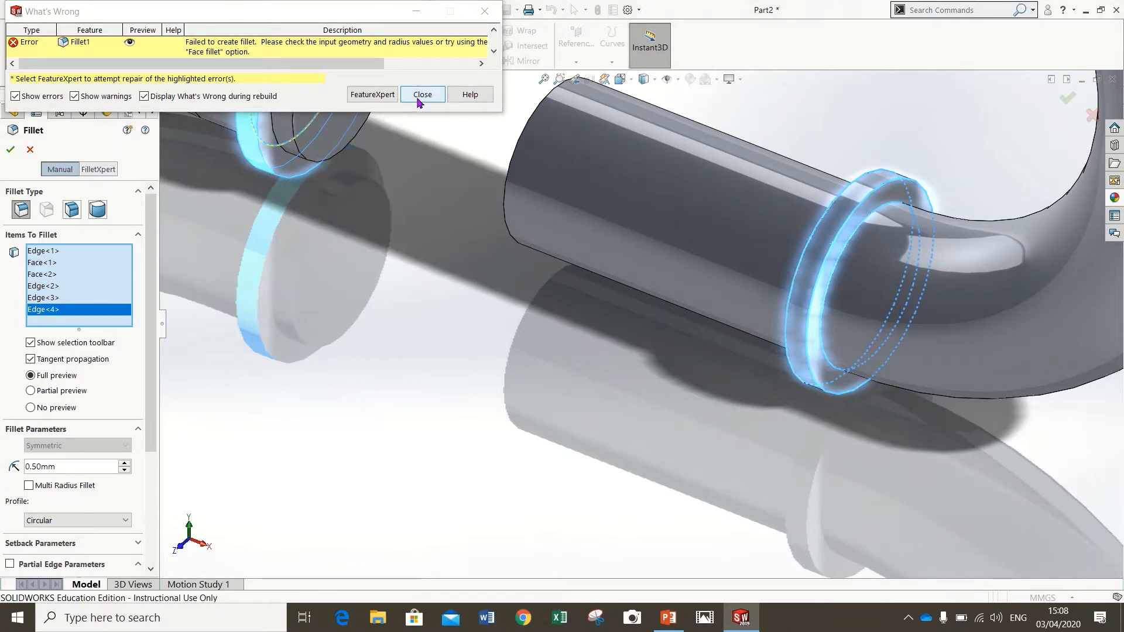
click(421, 95)
double_click(38, 465)
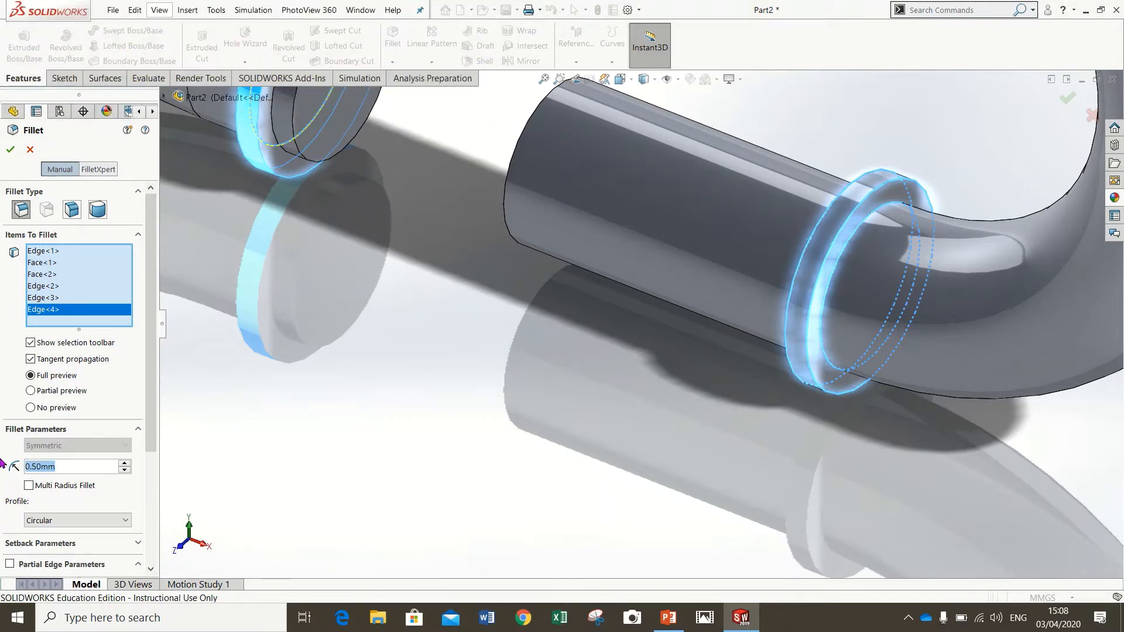
text(0.4)
key(Return)
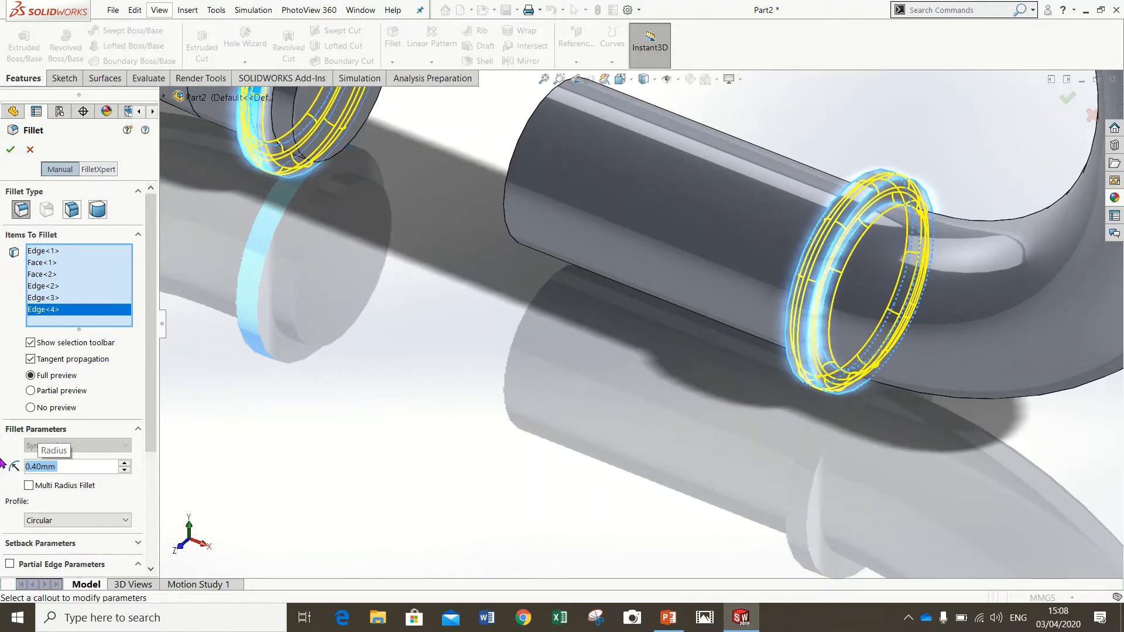
click(11, 150)
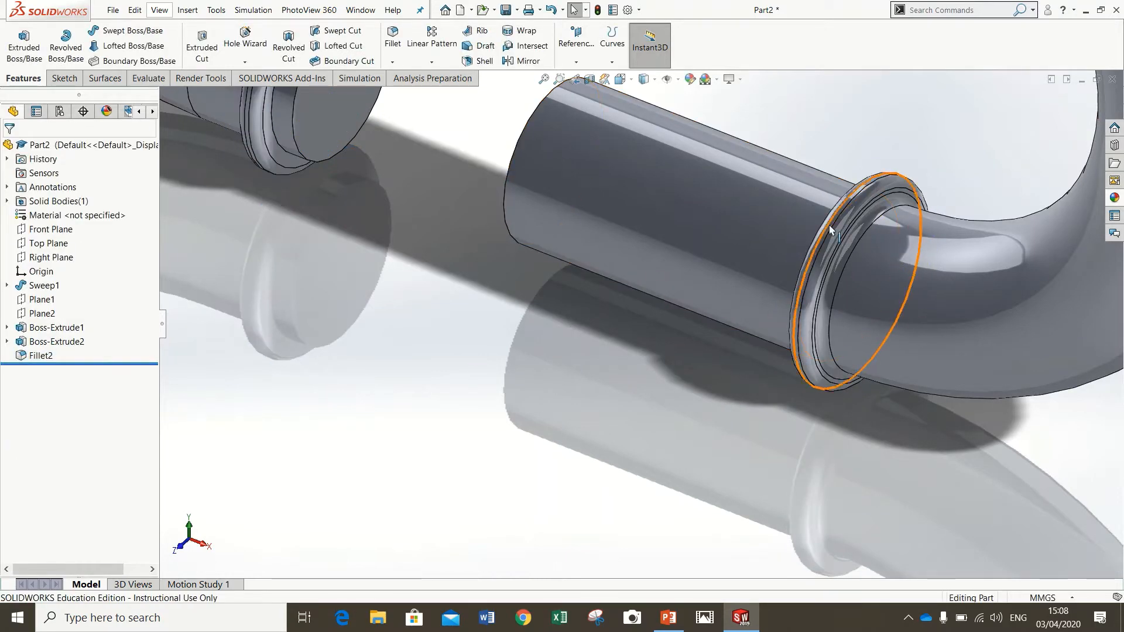
- Inspect the whole filleted link in the Shaded display without edges, and return to Shaded With Edges
scroll(836, 226, down, 1)
scroll(836, 226, up, 3)
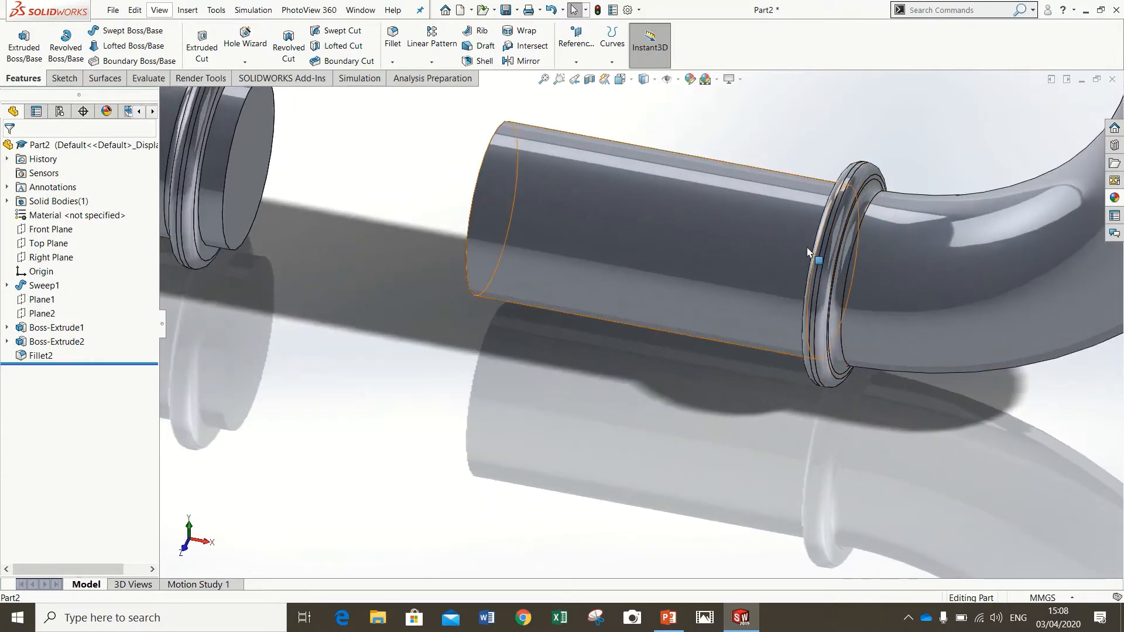
scroll(794, 268, up, 3)
middle_drag(659, 245, 673, 165)
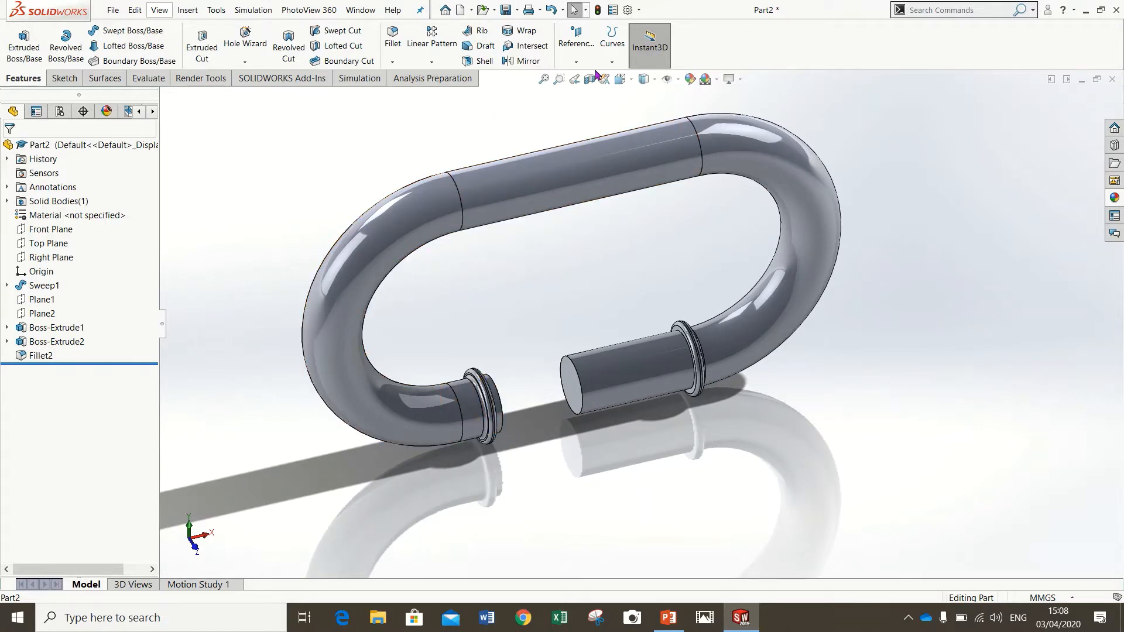
click(649, 82)
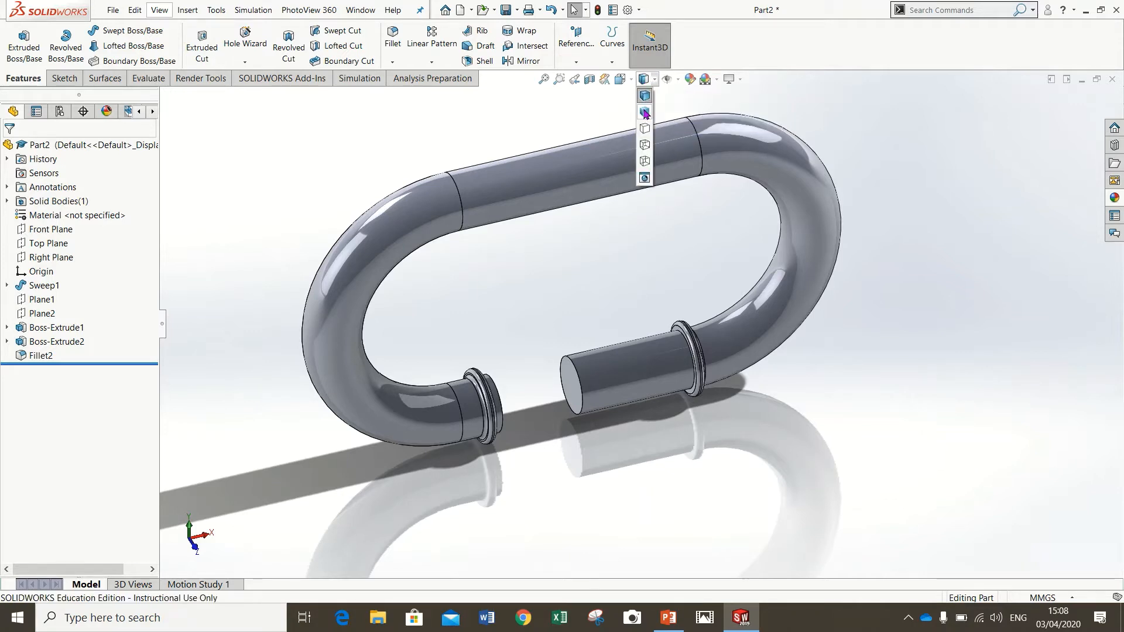
click(644, 115)
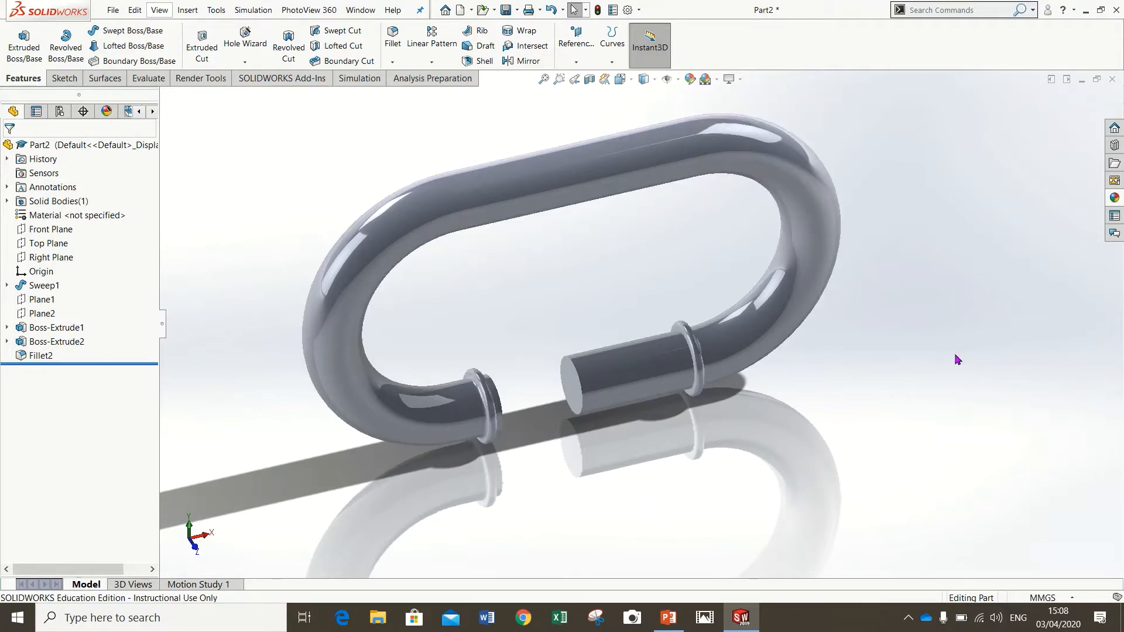
click(655, 82)
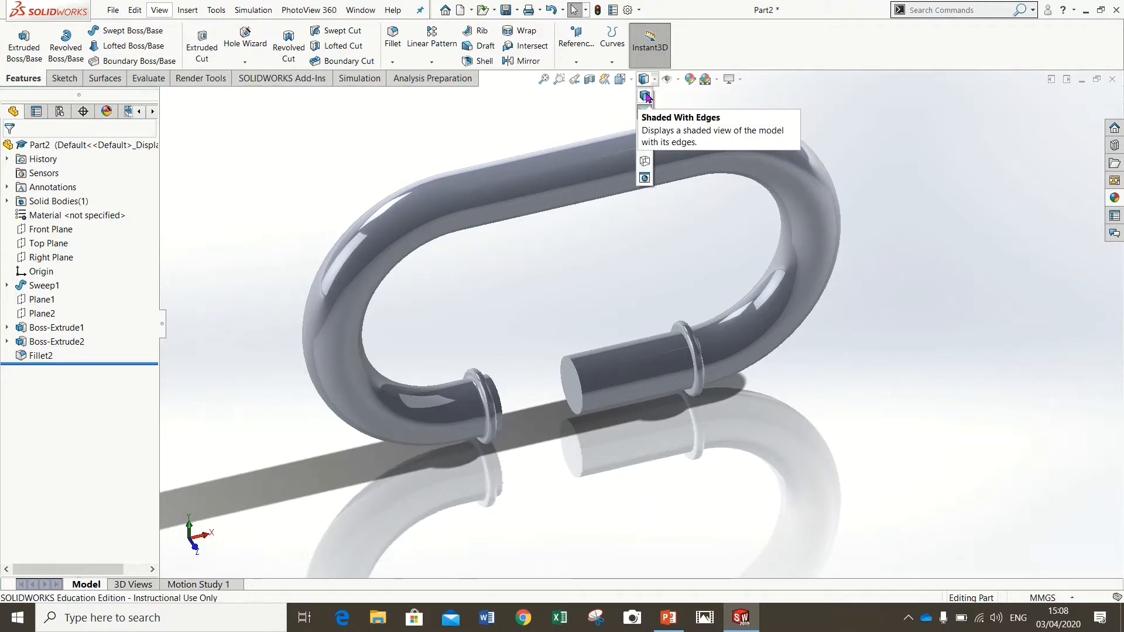
click(645, 96)
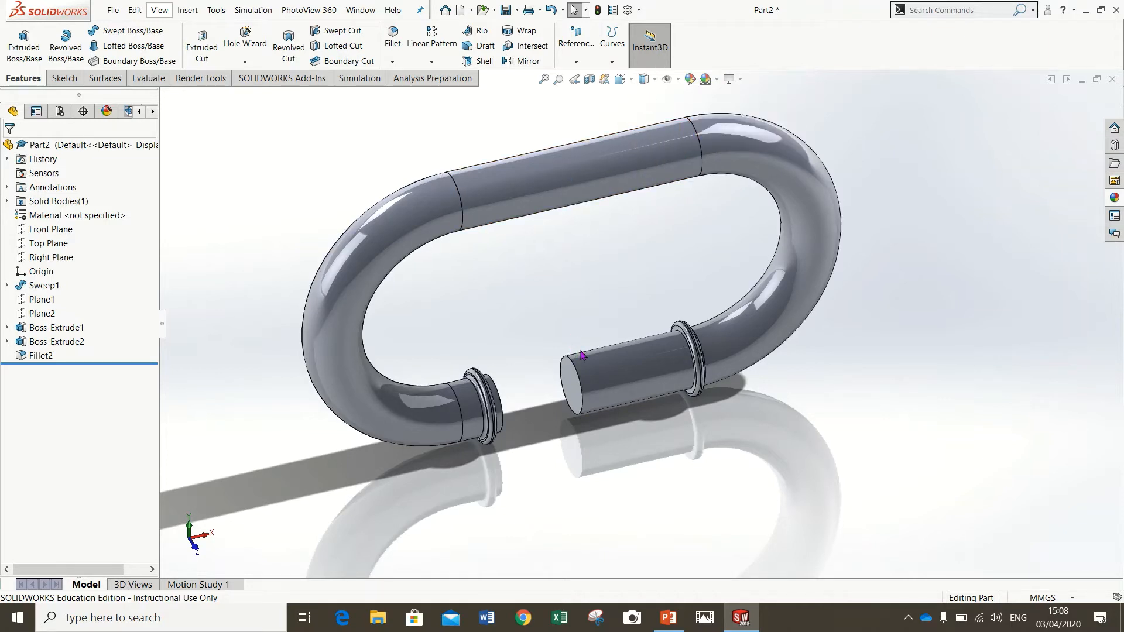
- Start a Helix and Spiral curve and open its sketch on the gap-side annular face of the longer leg's collar
middle_drag(324, 161, 326, 162)
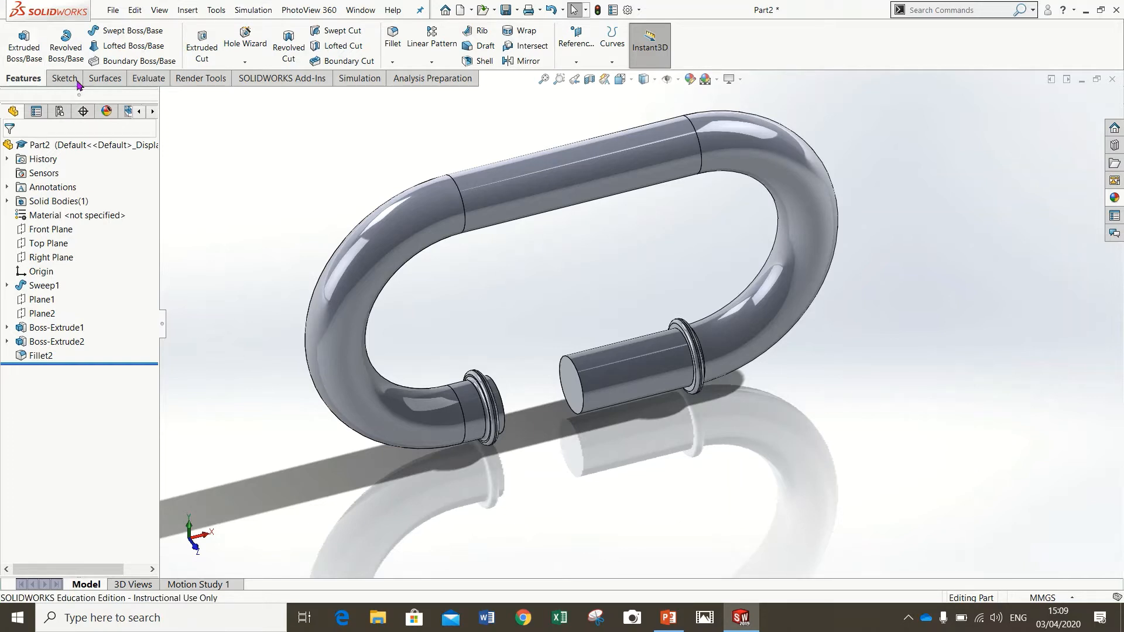
click(610, 63)
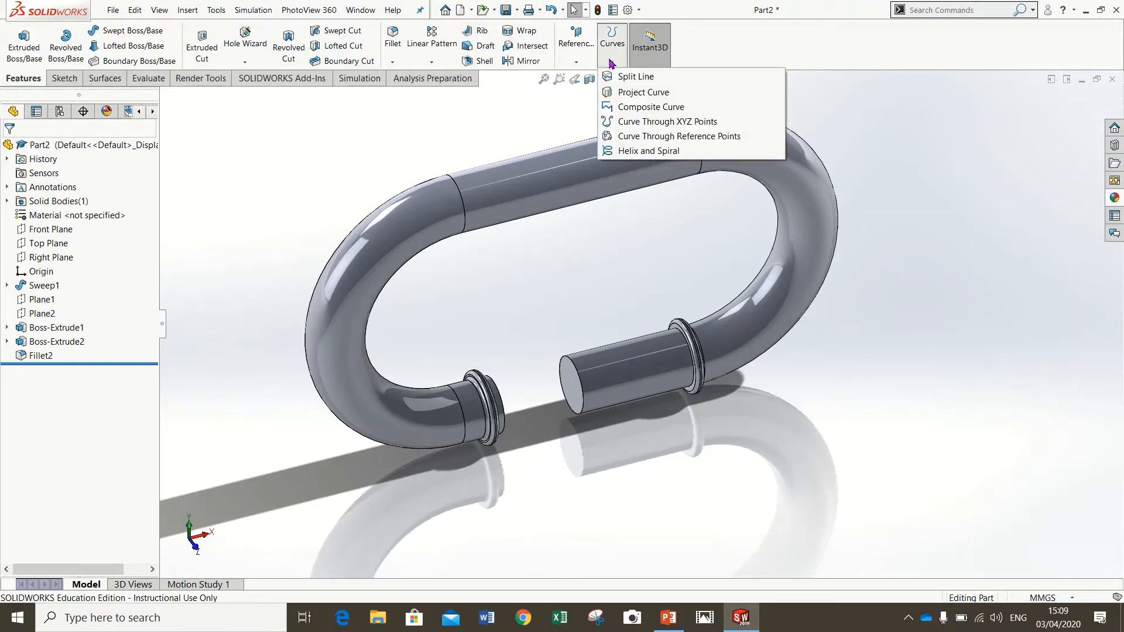
click(629, 150)
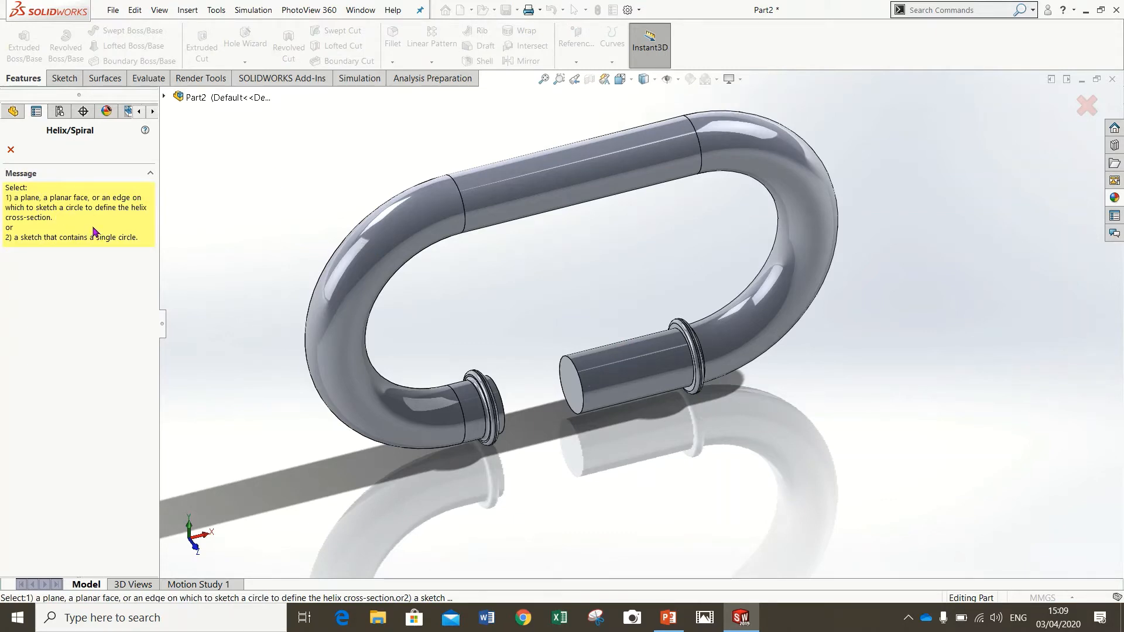
scroll(660, 378, down, 5)
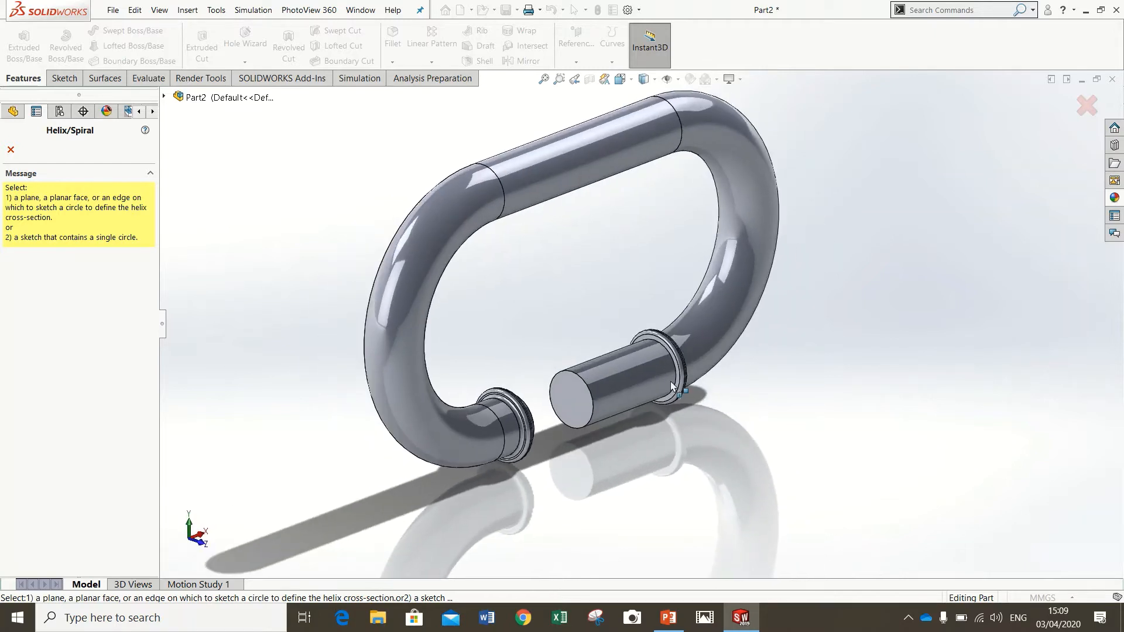
scroll(659, 378, down, 3)
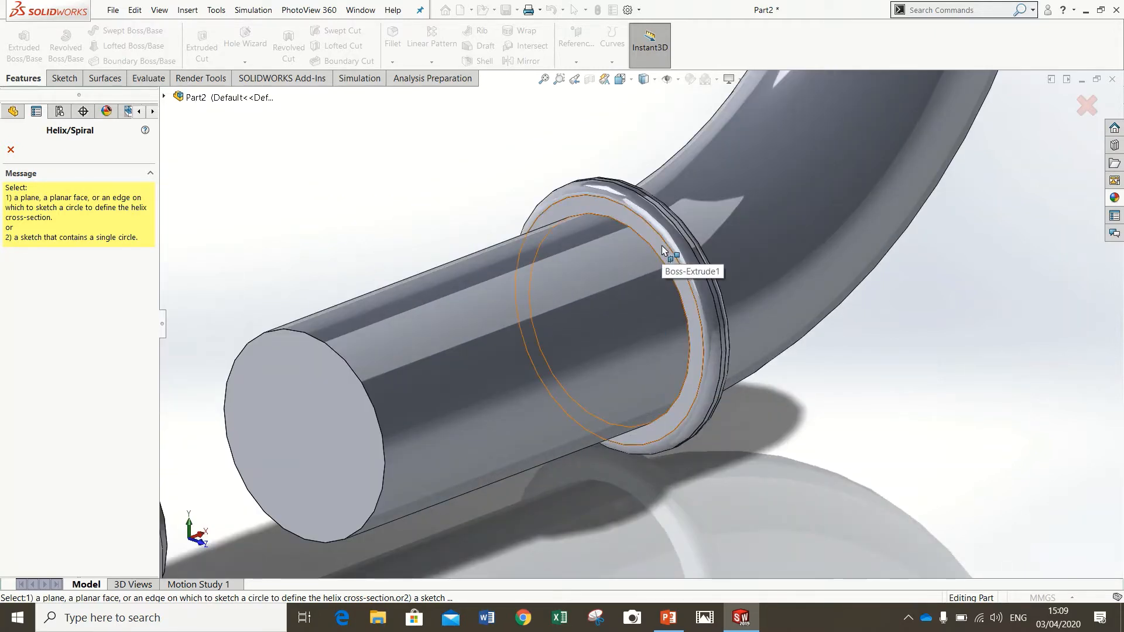
middle_drag(668, 258, 638, 266)
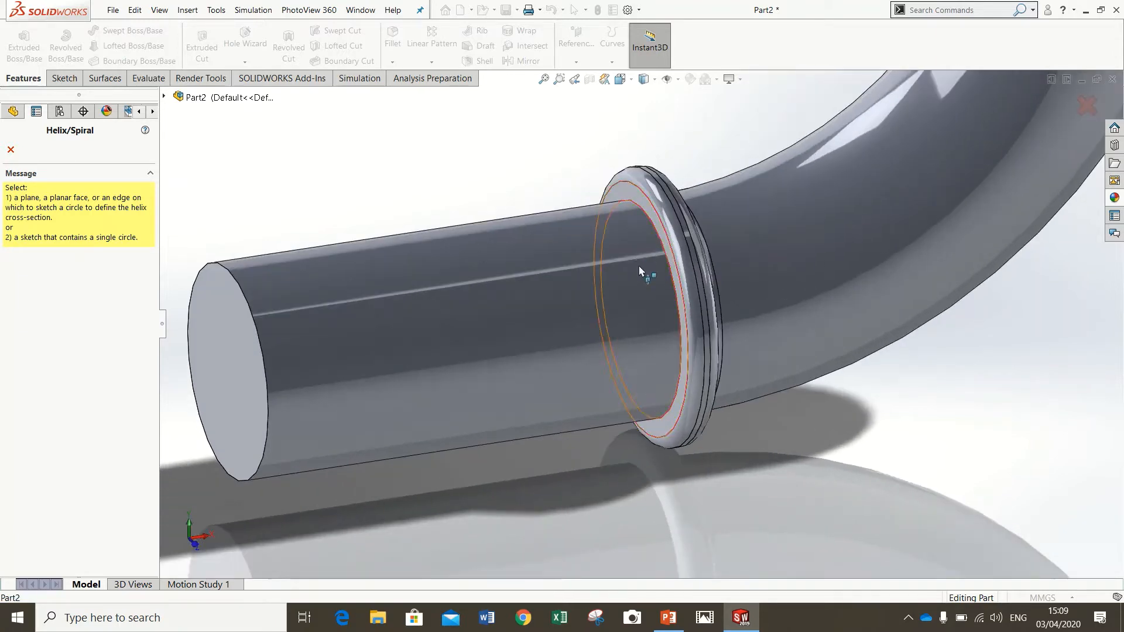
click(666, 243)
scroll(668, 448, up, 3)
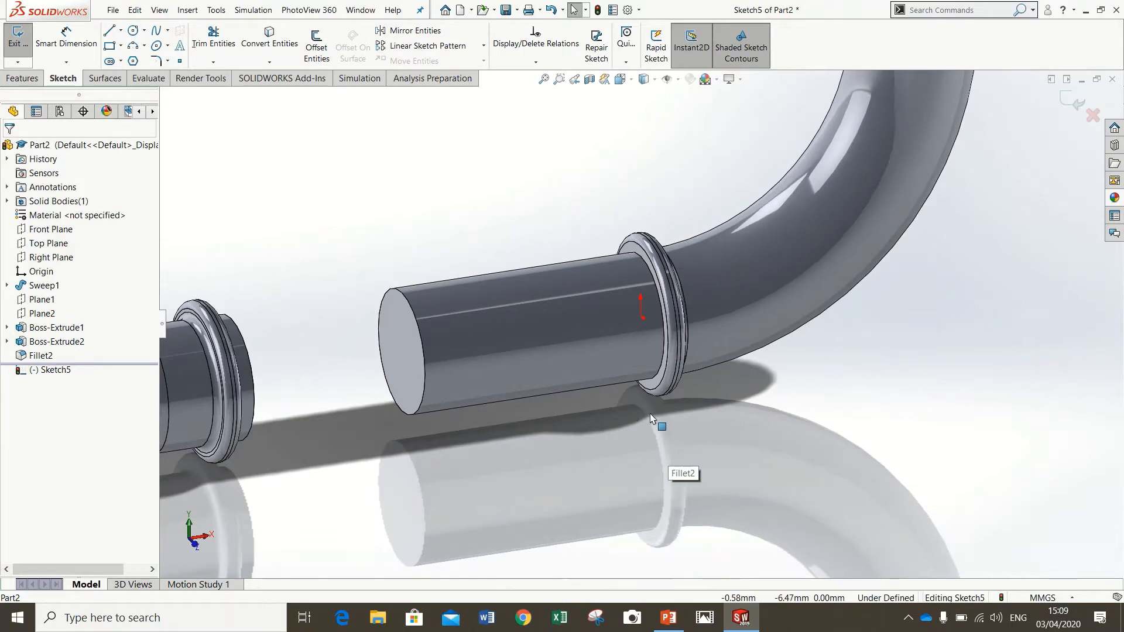
middle_drag(649, 414, 665, 414)
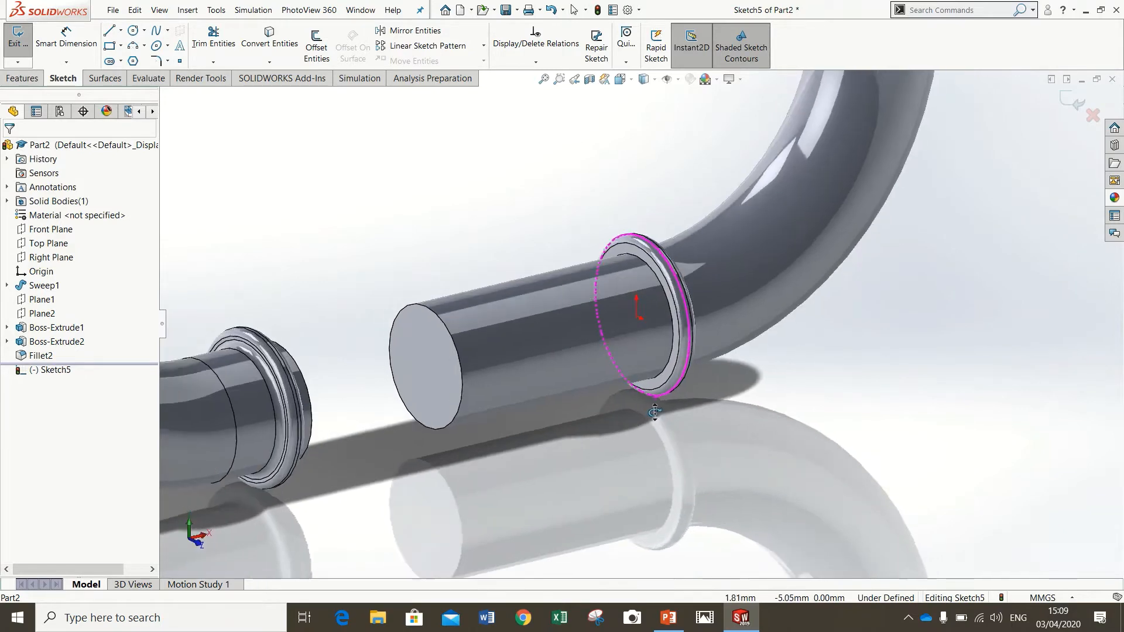
- Sketch a 3.5 mm radius circle centred on the sketch origin, matching the longer leg's outline at the collar
click(134, 31)
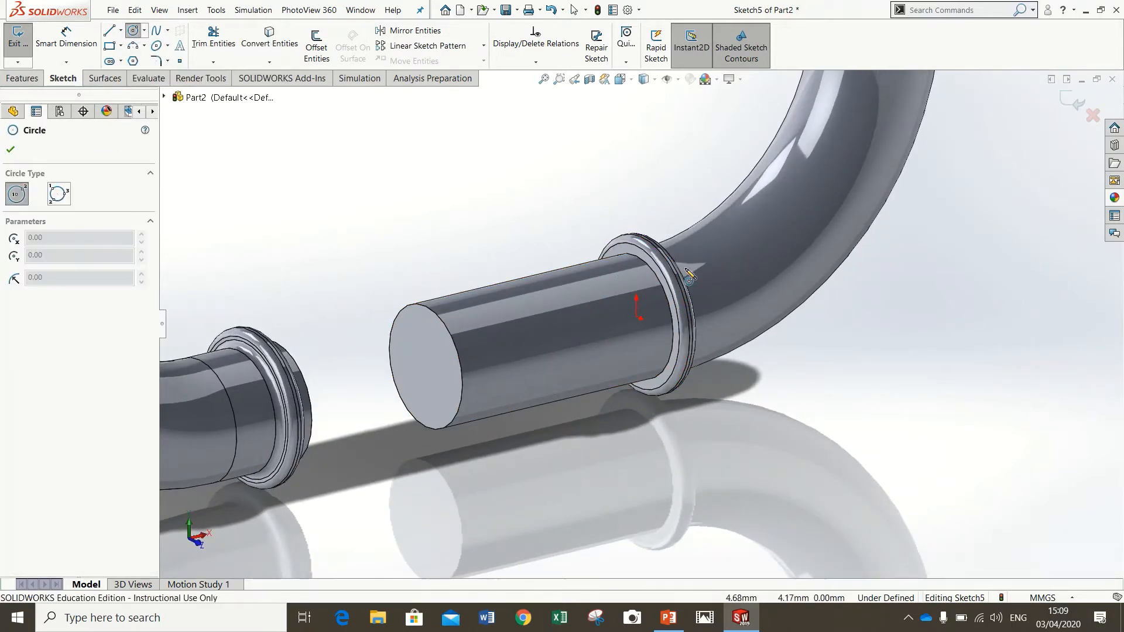
click(636, 316)
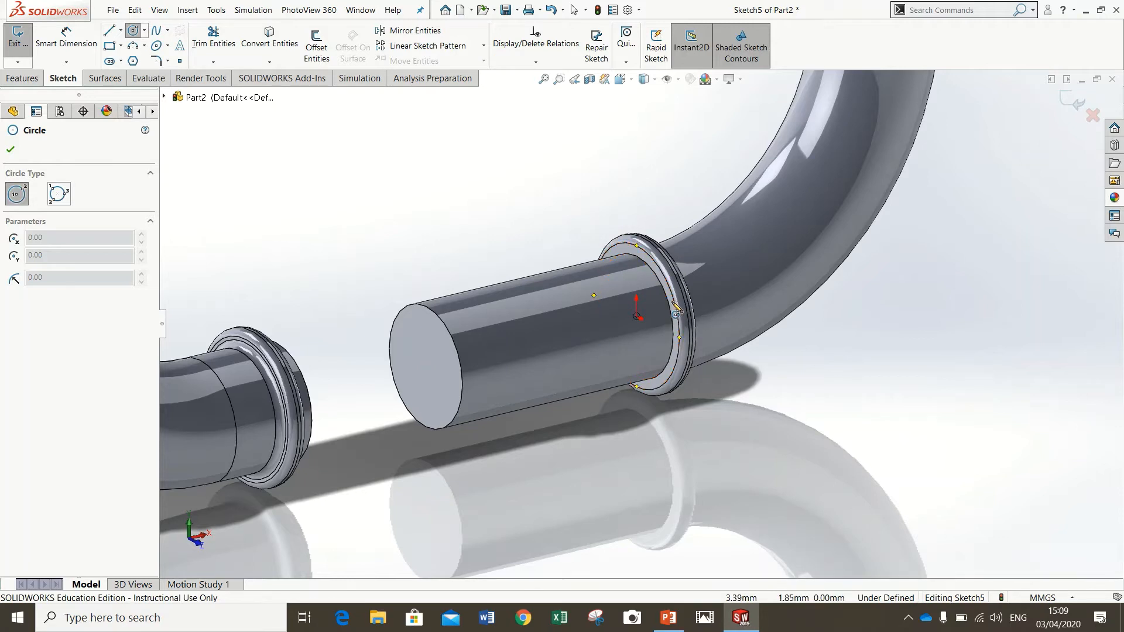
click(636, 318)
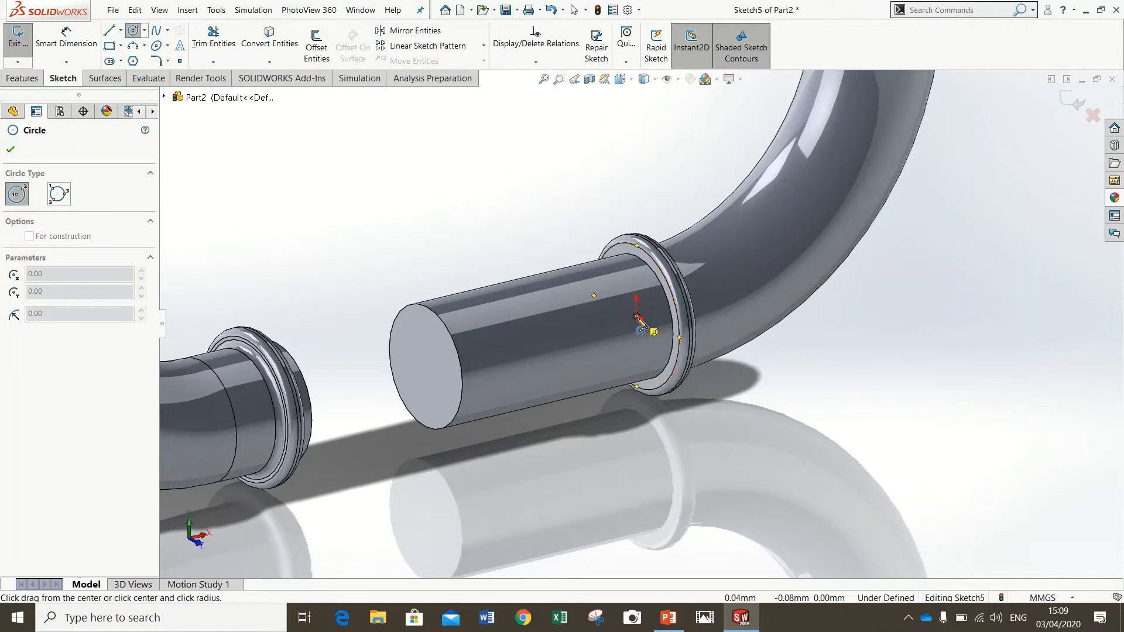
click(670, 309)
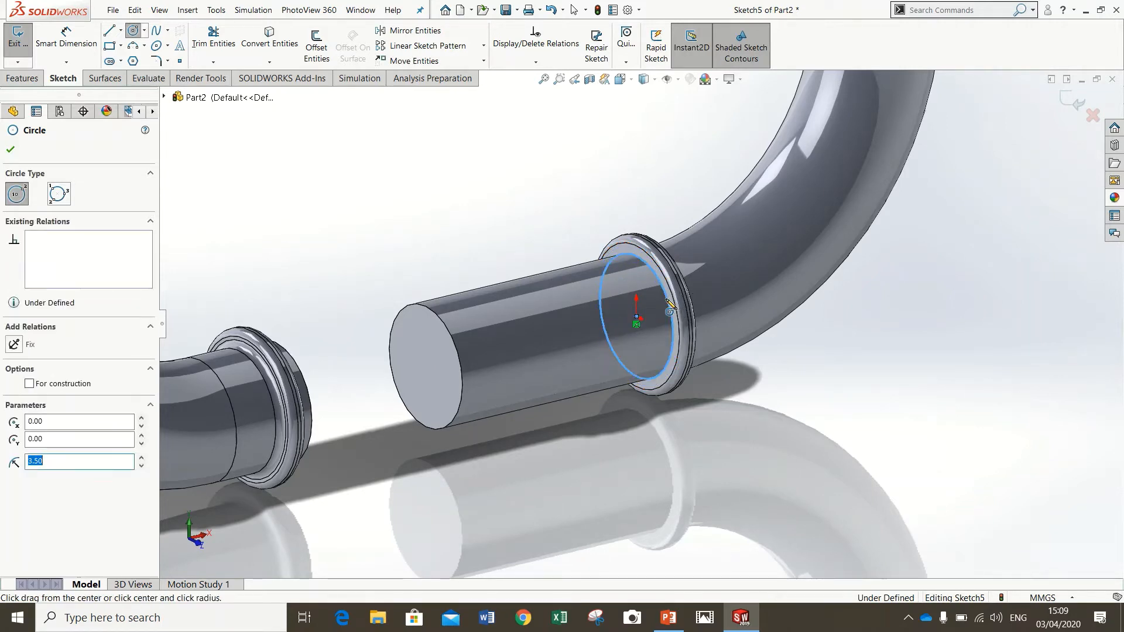
key(Escape)
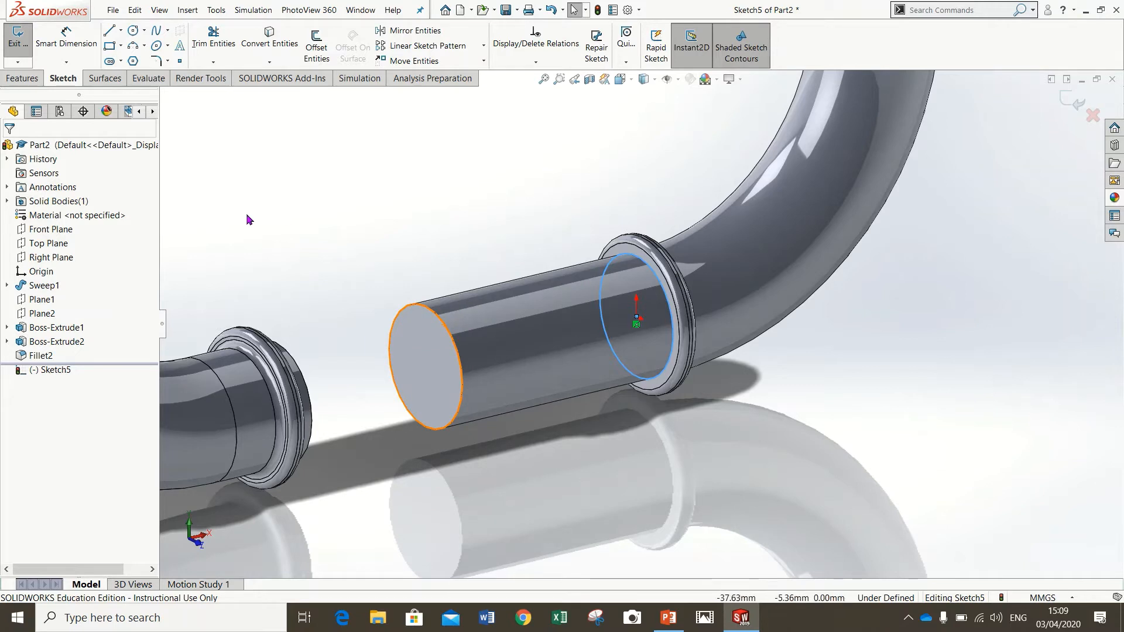
- Create a clockwise constant-pitch helix from the circle with a 1 mm pitch and 25 revolutions, spanning the gap between the collars
click(10, 83)
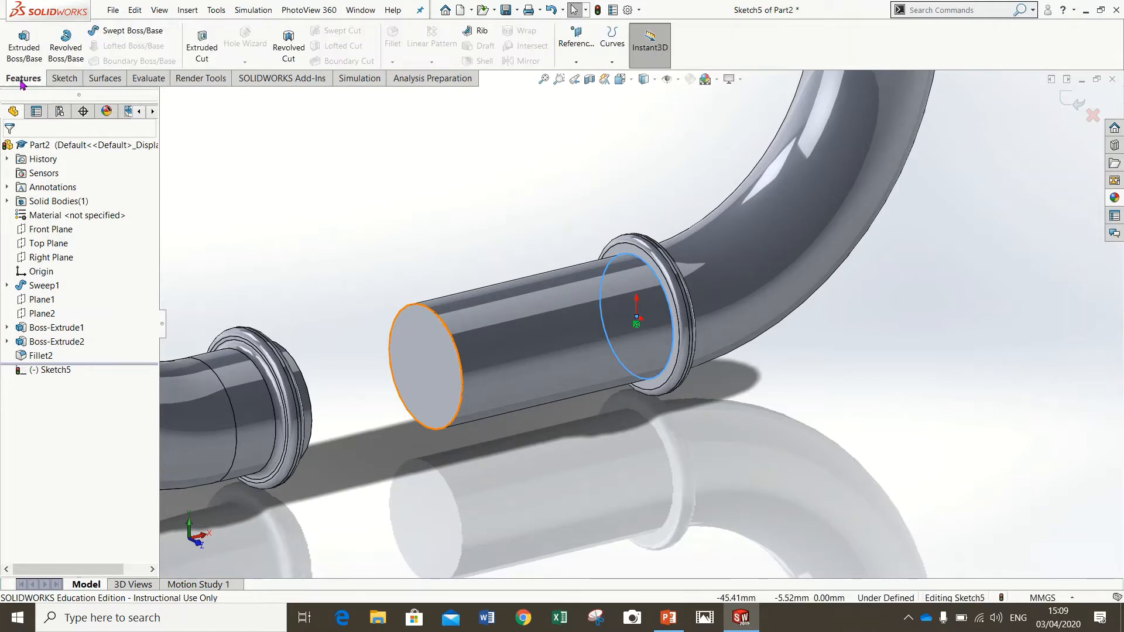
click(612, 63)
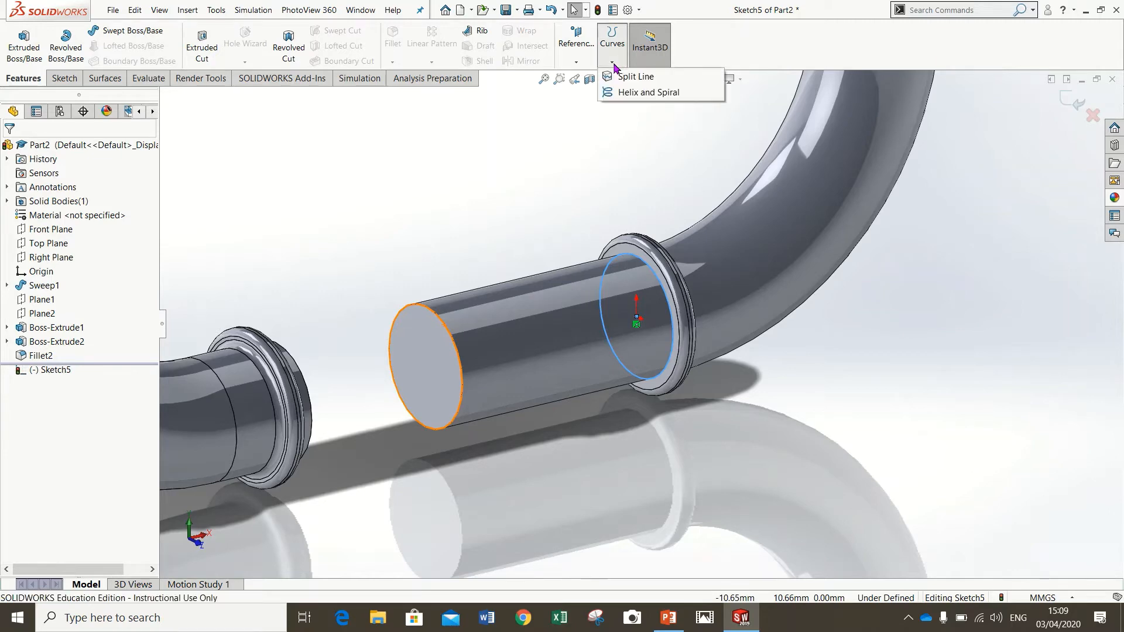
click(644, 92)
scroll(591, 372, up, 6)
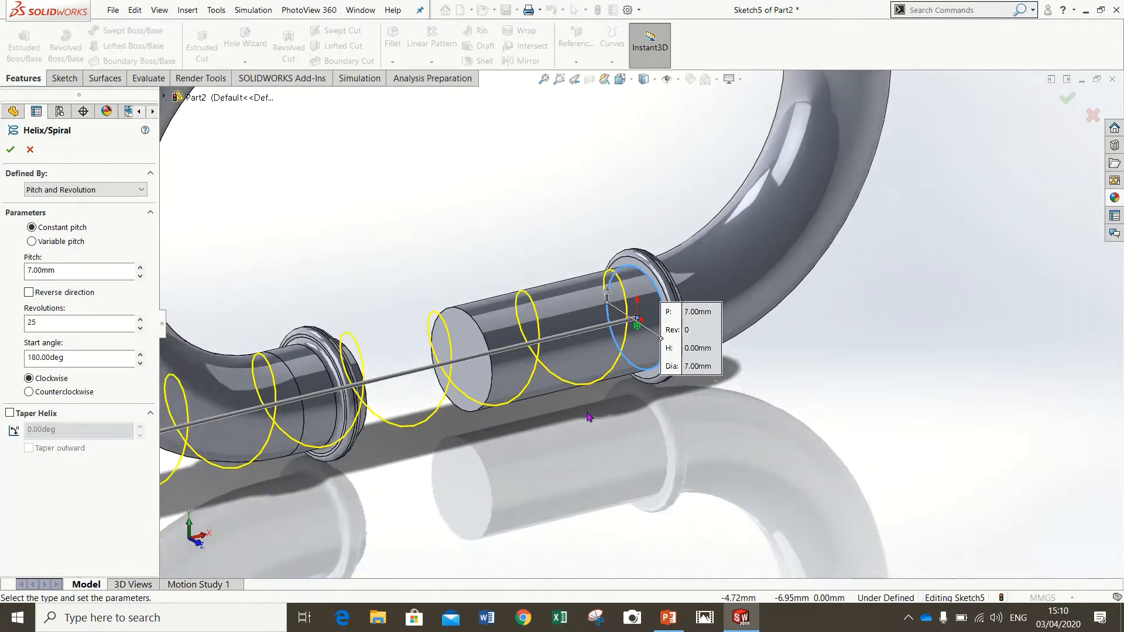
middle_drag(653, 391, 653, 394)
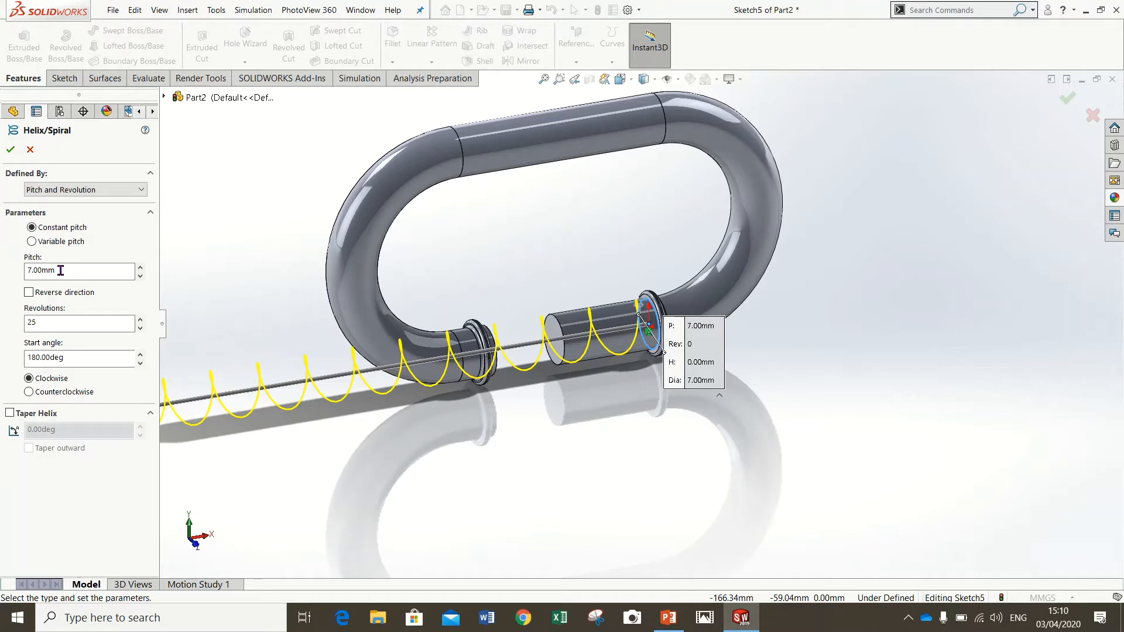
drag(60, 271, 14, 271)
text(1)
key(Return)
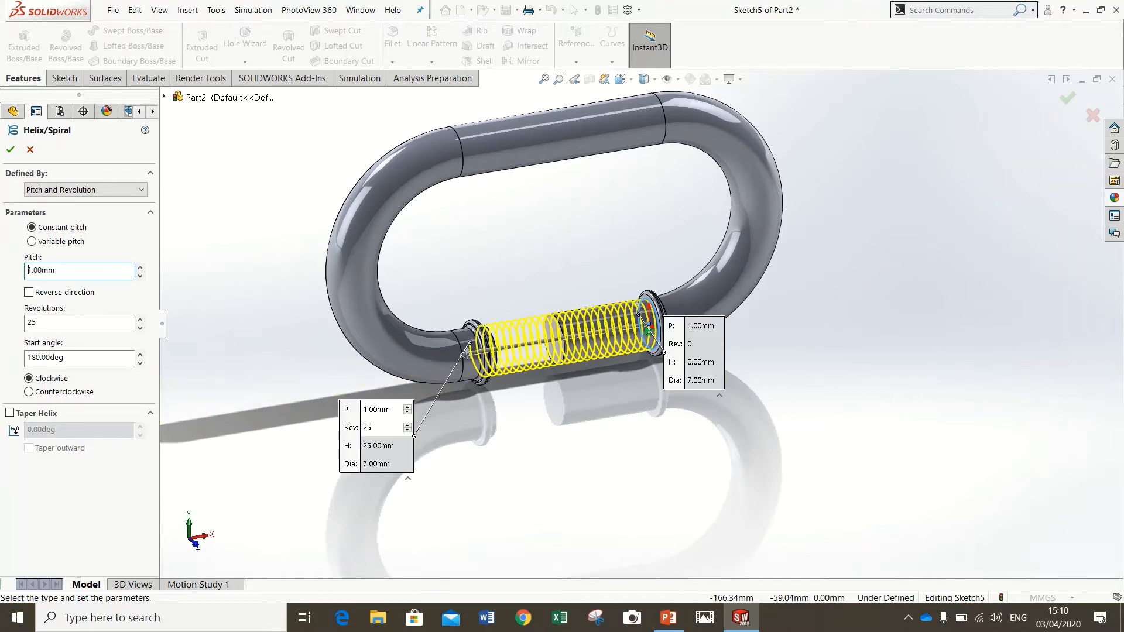
middle_drag(649, 405, 609, 397)
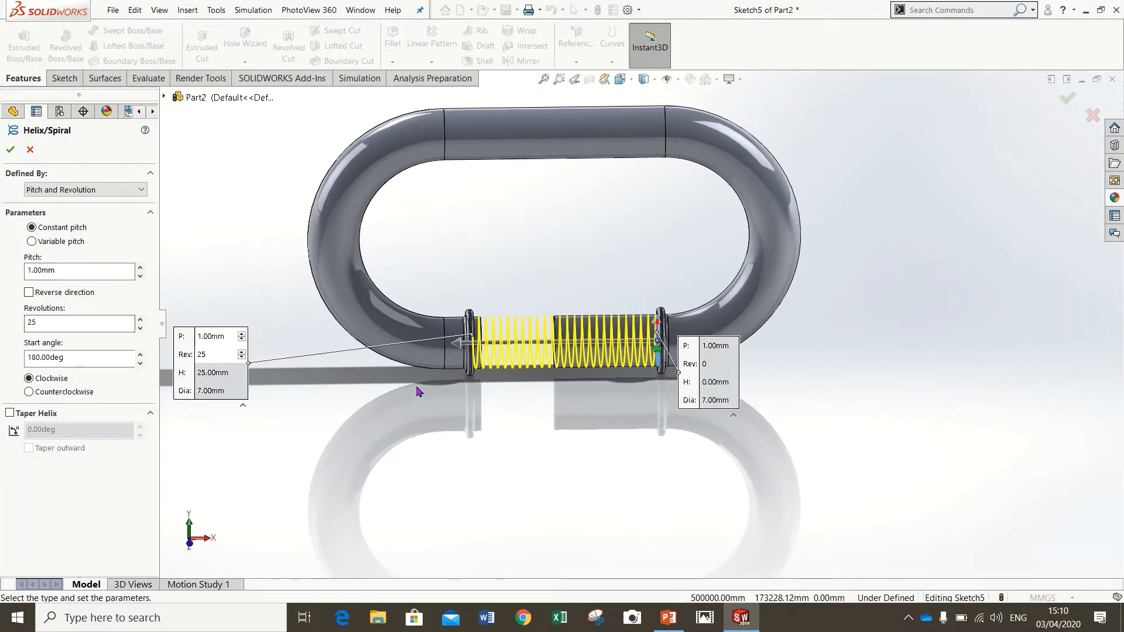
scroll(509, 389, down, 2)
scroll(510, 388, down, 2)
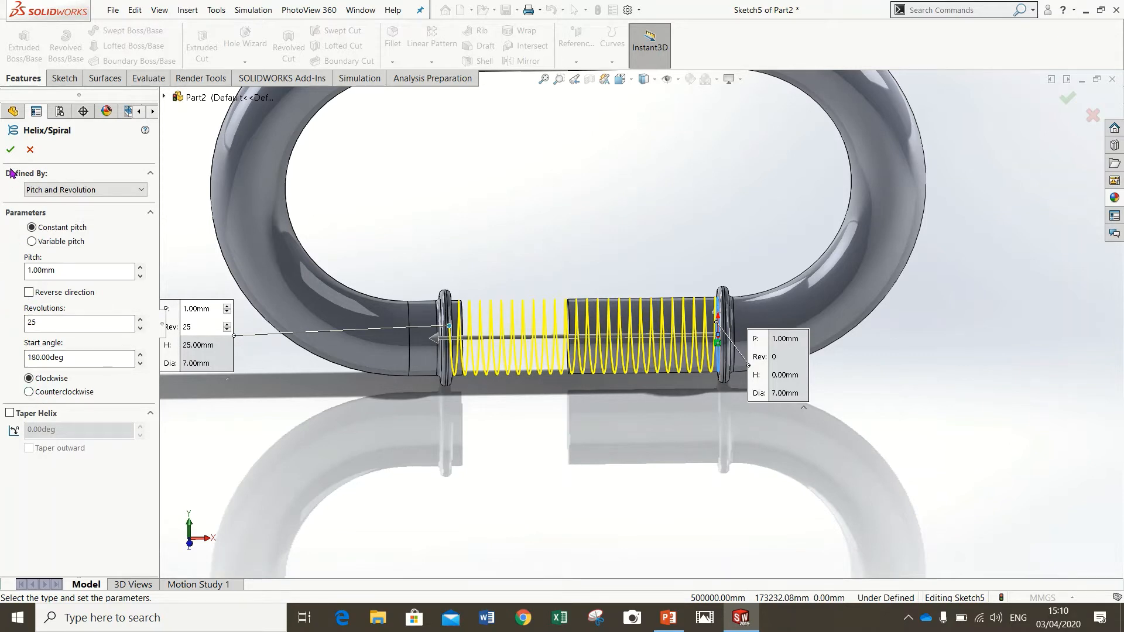
click(11, 150)
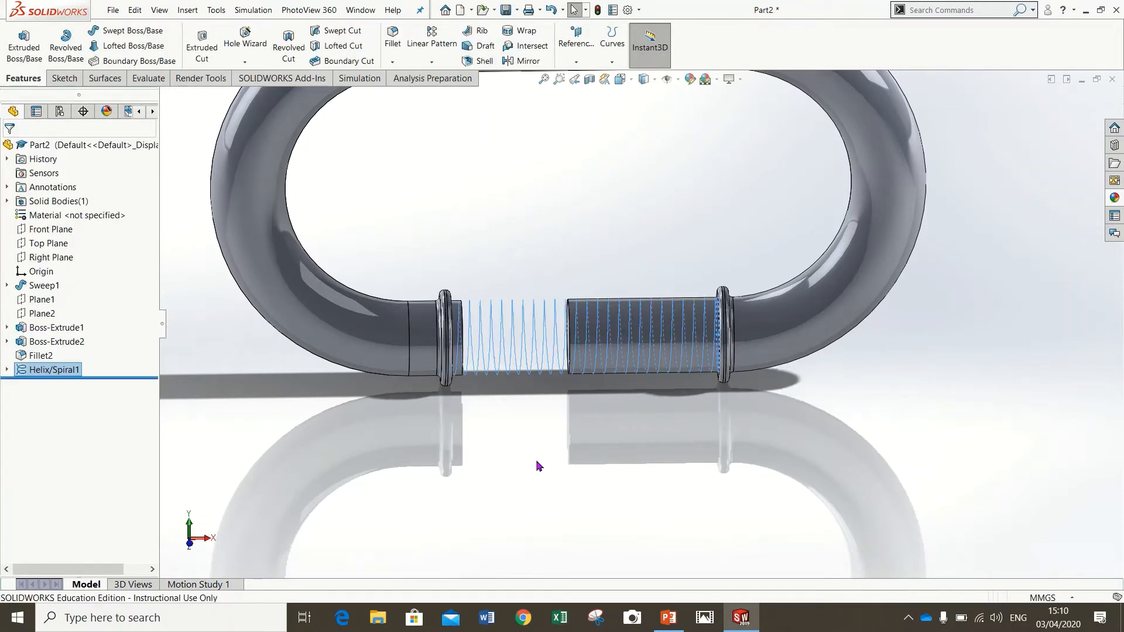
- Examine the helix's position between the collars from the front, bottom and top, and finish in the Top view
middle_drag(595, 426, 621, 454)
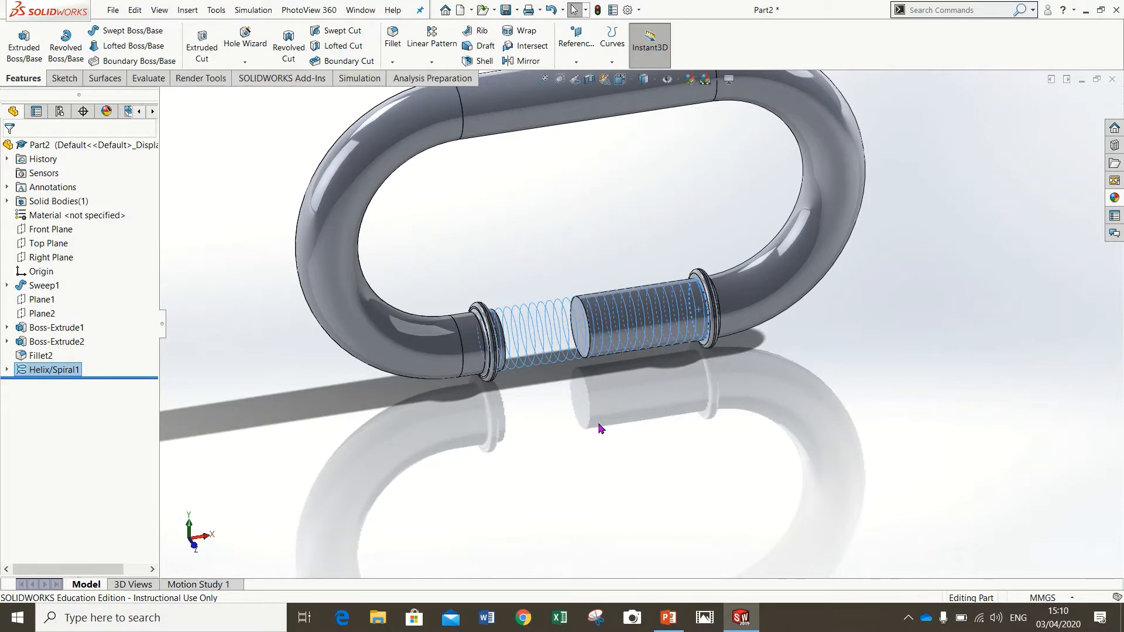
key(space)
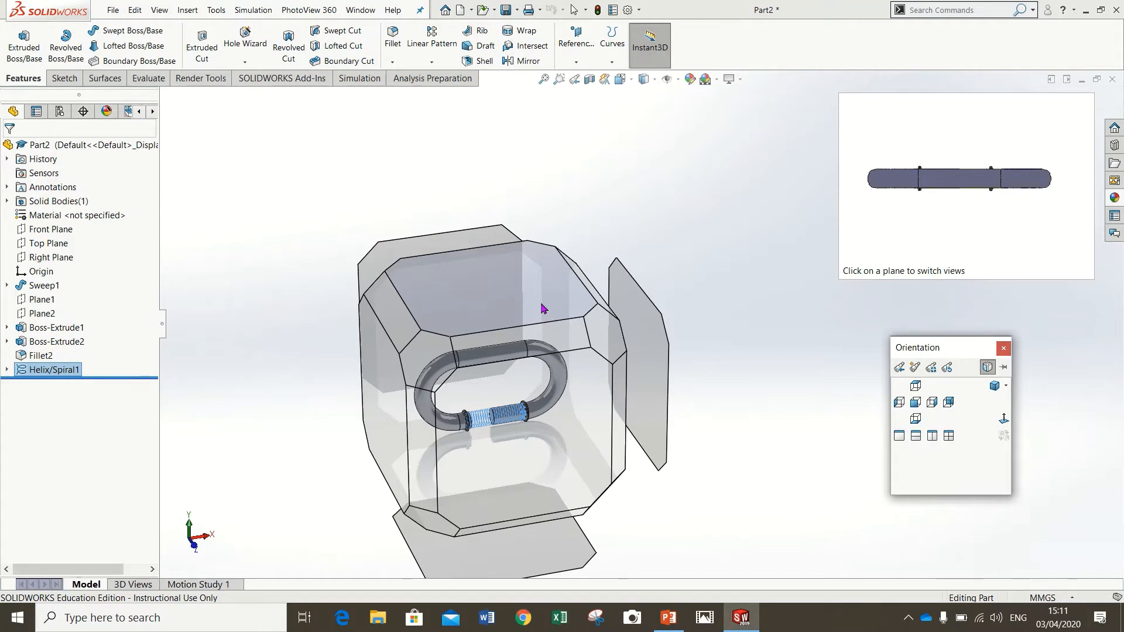
click(541, 309)
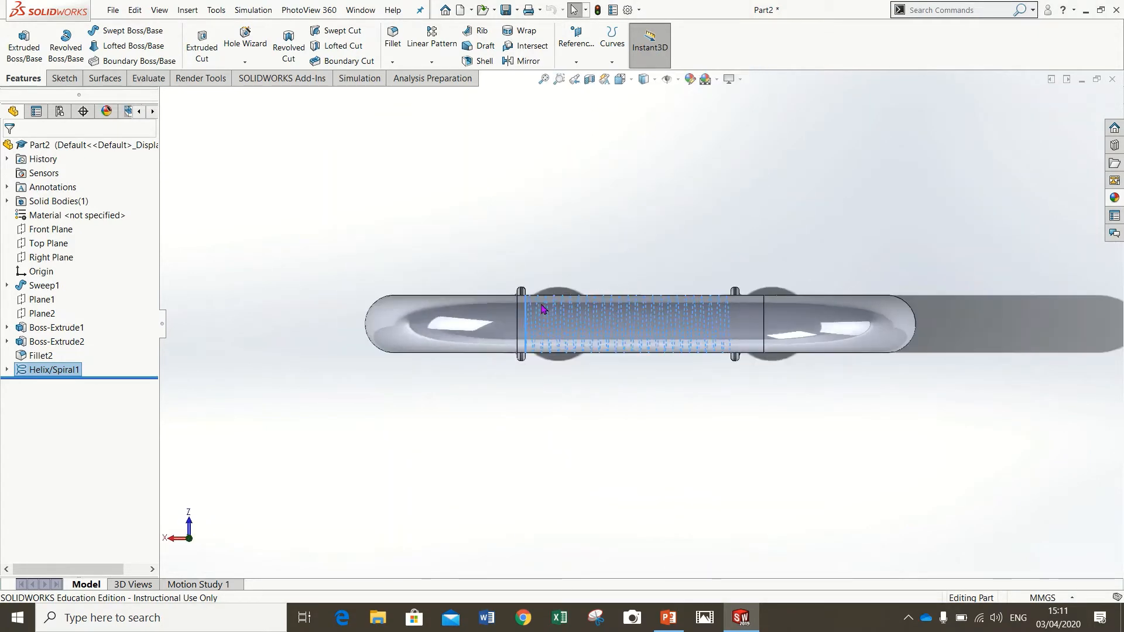
key(space)
click(917, 406)
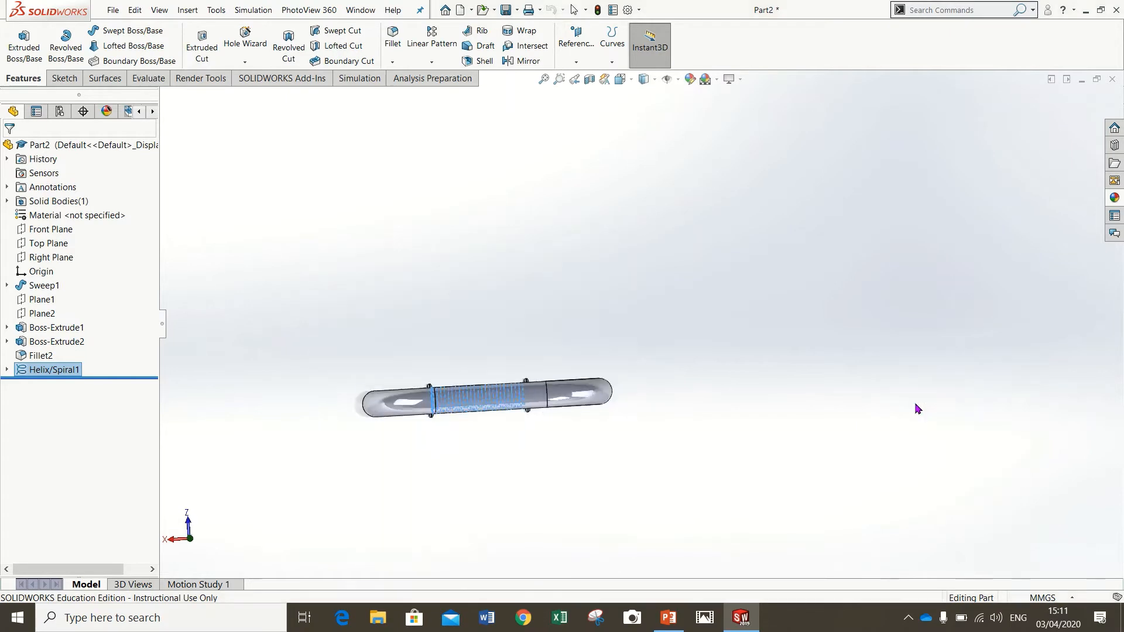
key(space)
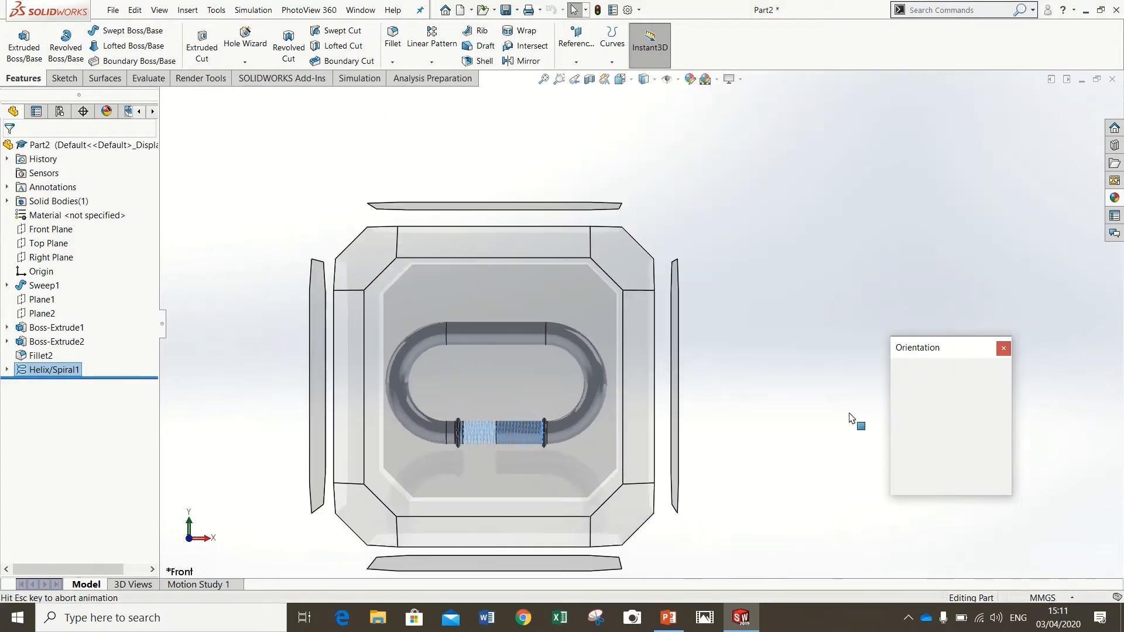
click(921, 386)
key(ctrl+5)
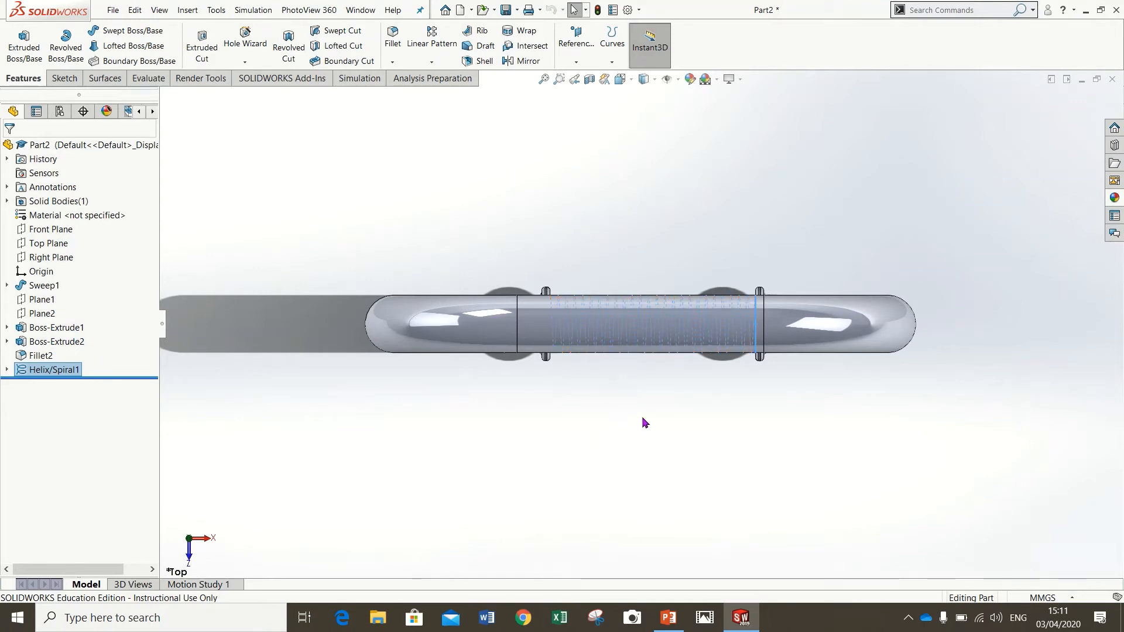
middle_drag(654, 422, 651, 277)
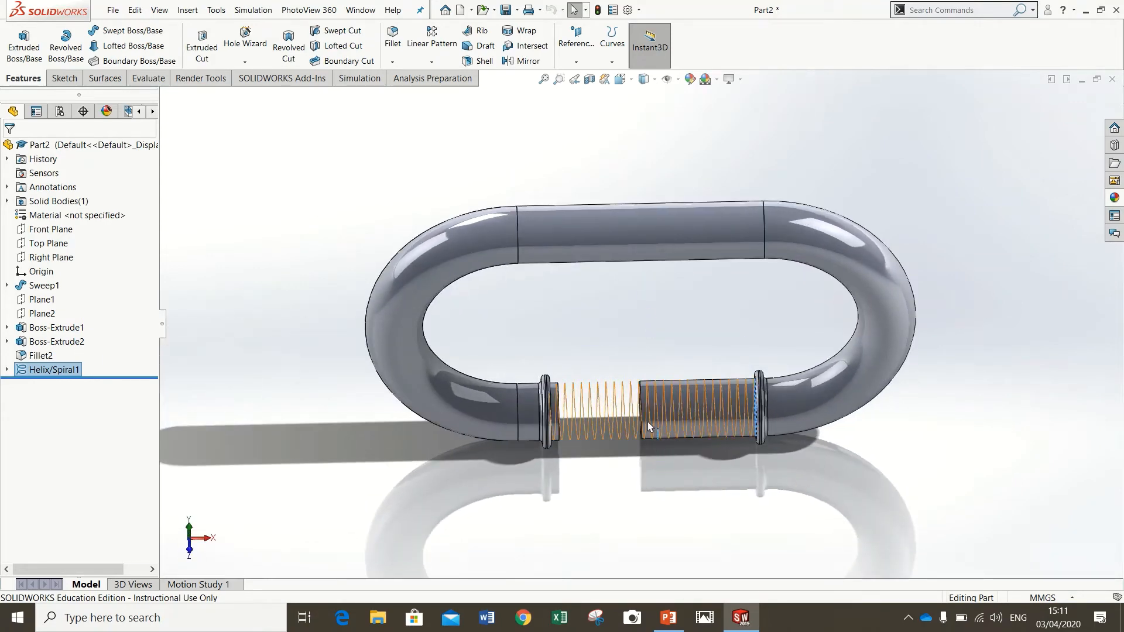
key(ctrl+1)
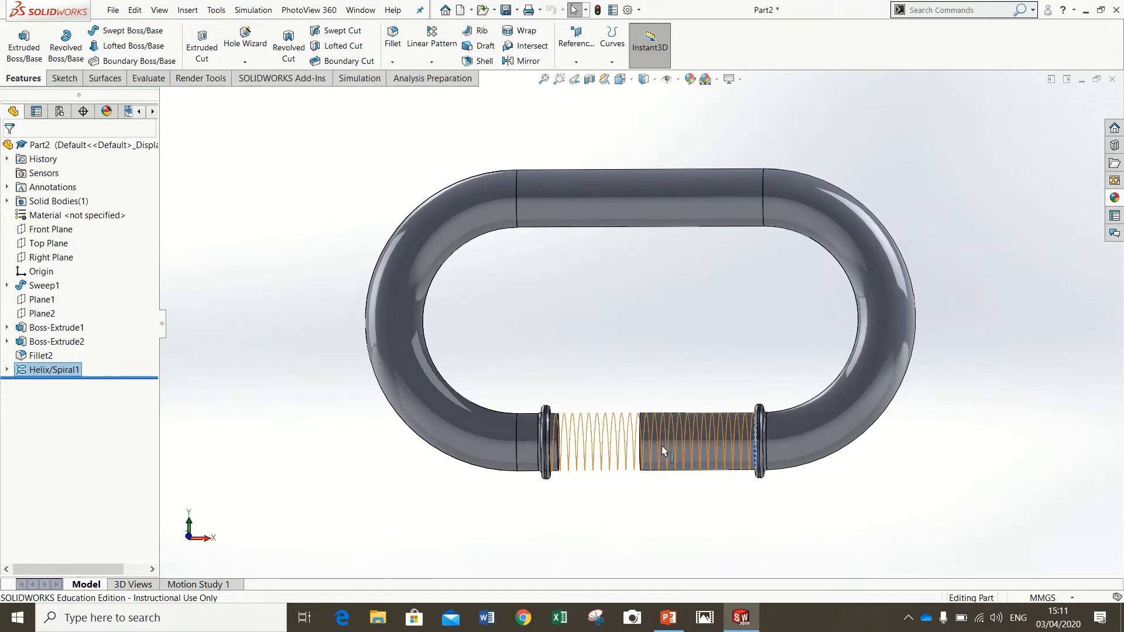
key(space)
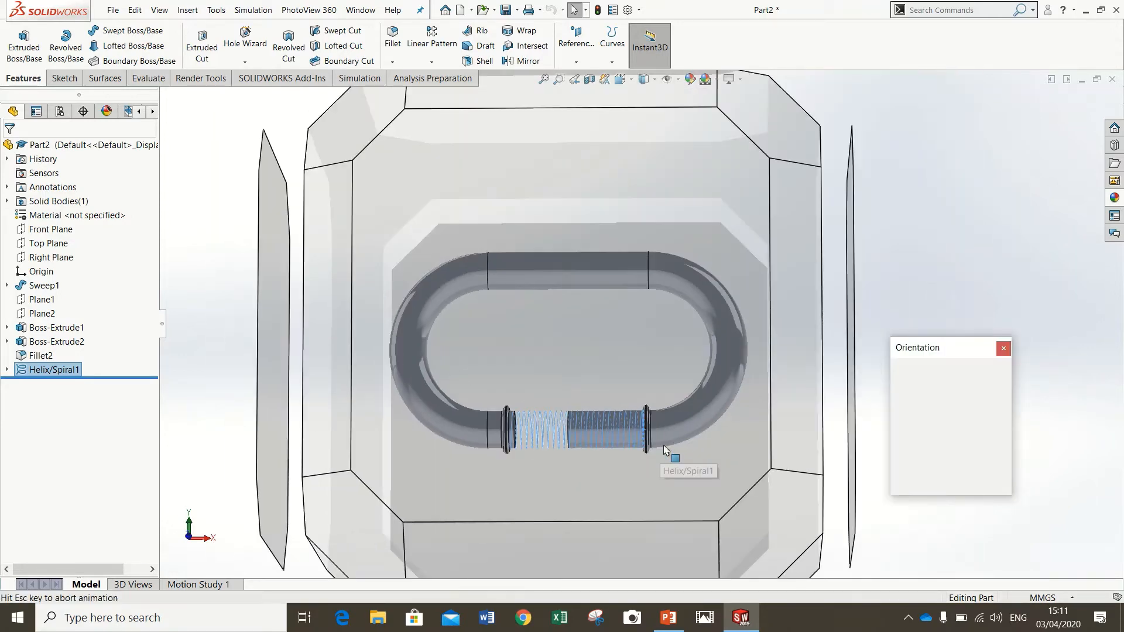
click(915, 386)
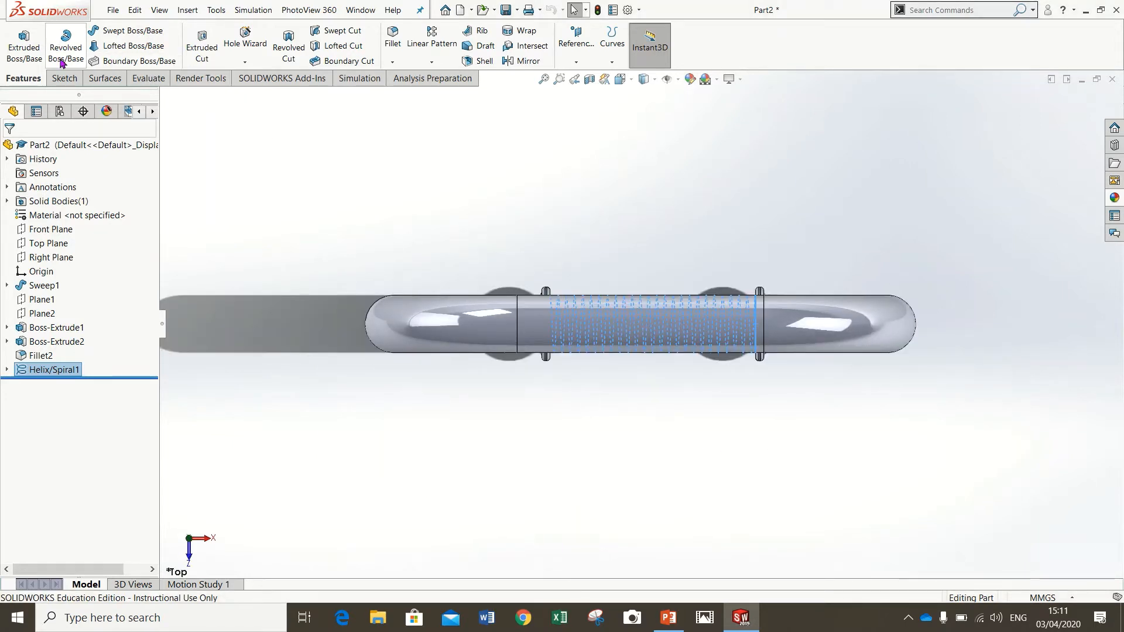
- Start a Centerpoint Arc in a new sketch on the Top Plane
click(63, 78)
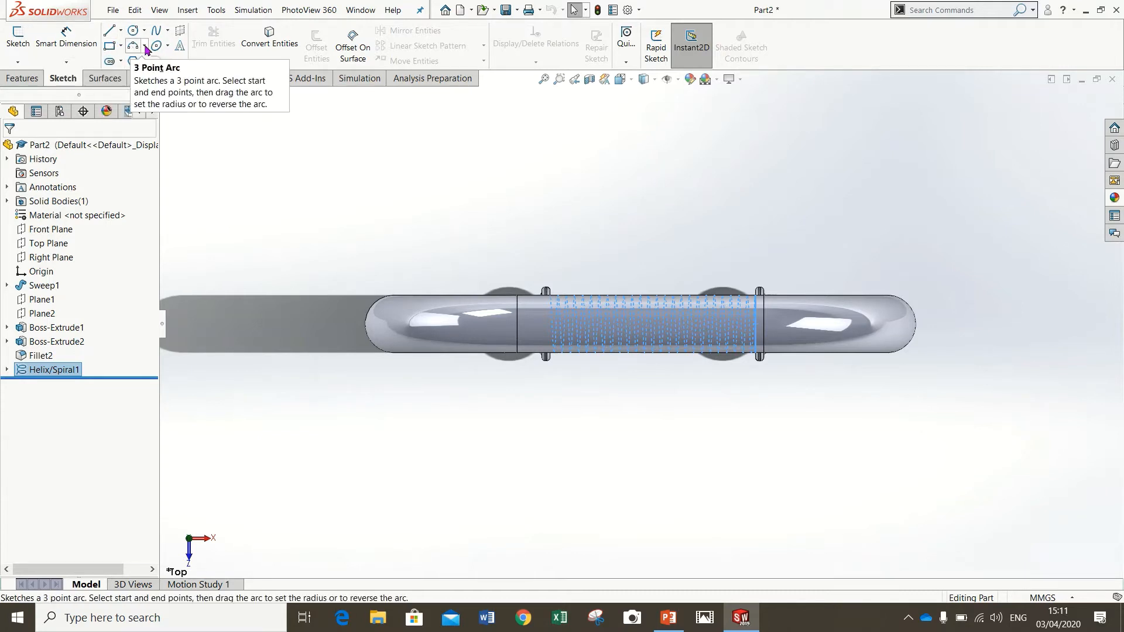
click(145, 48)
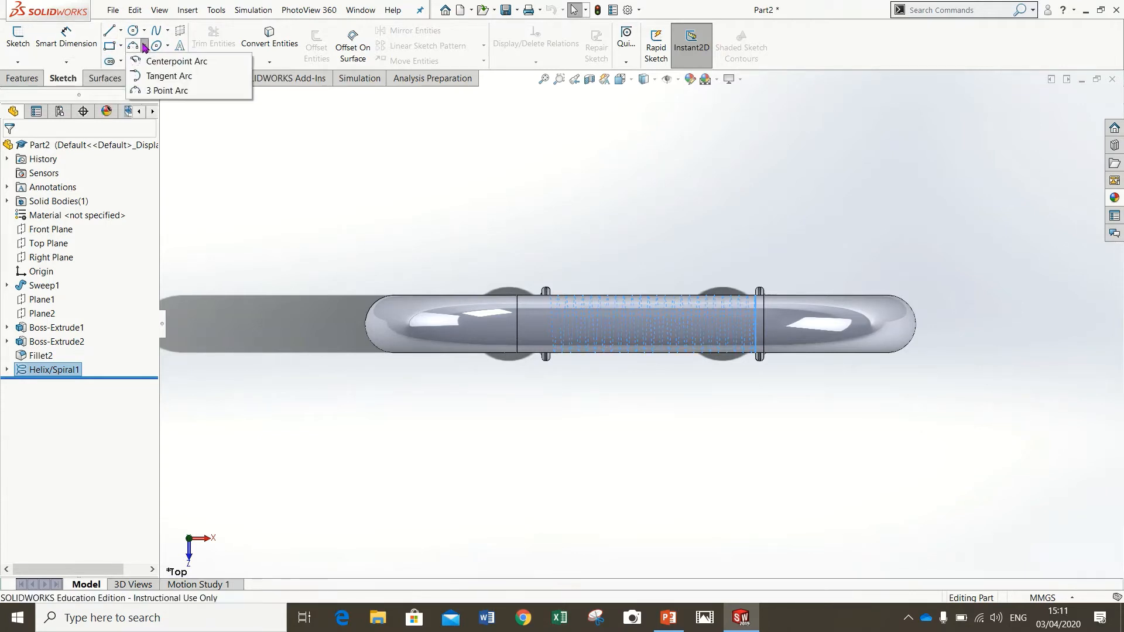
click(170, 61)
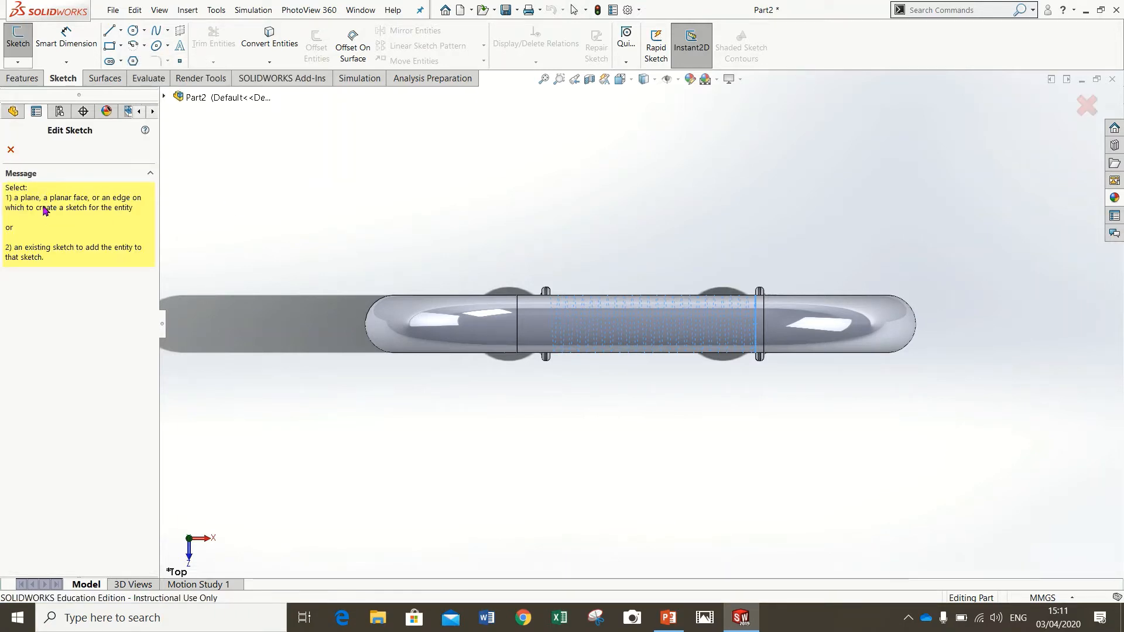
click(165, 98)
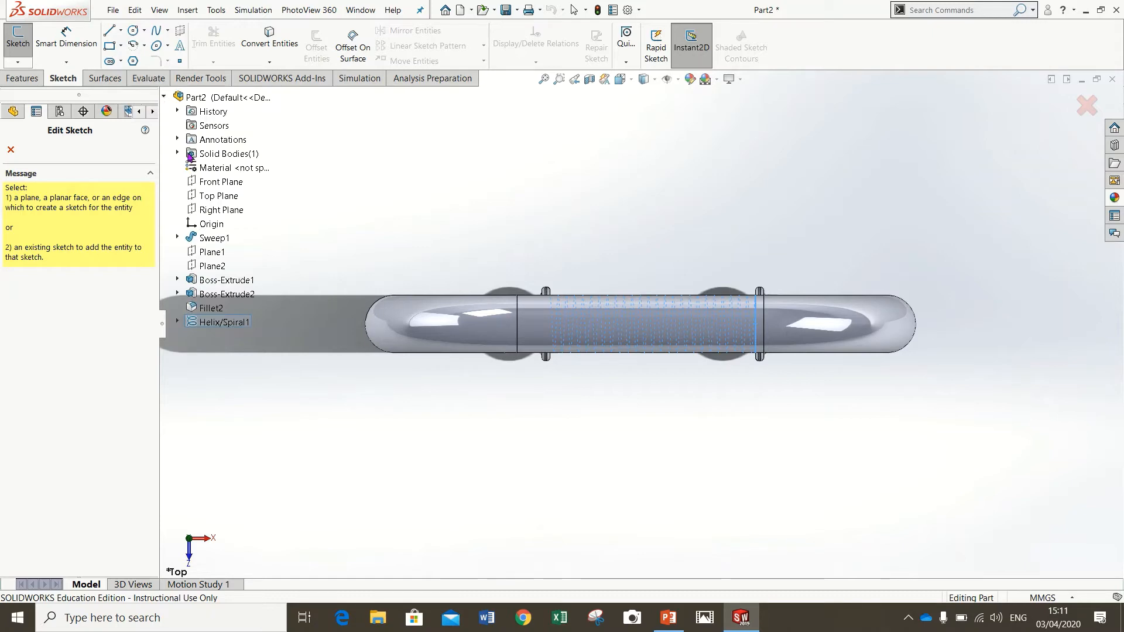
click(219, 196)
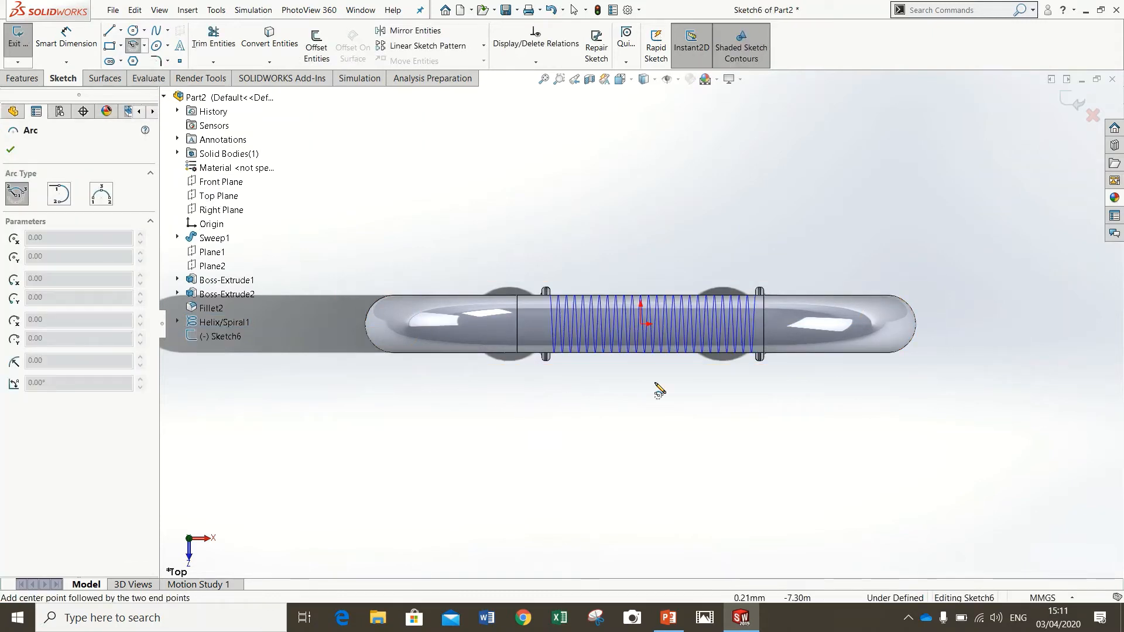
- Sketch an outward-facing 180° arc with a 0.4 mm radius, centred on the helix crest nearest the longer leg's collar
scroll(743, 350, down, 5)
scroll(742, 350, down, 3)
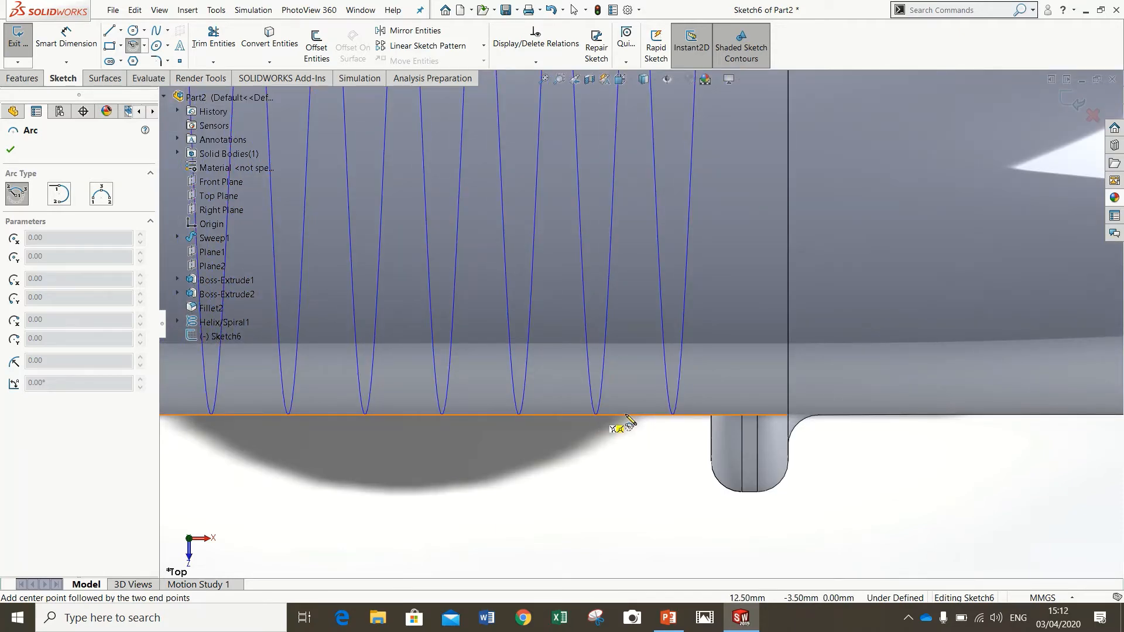
click(673, 415)
click(661, 416)
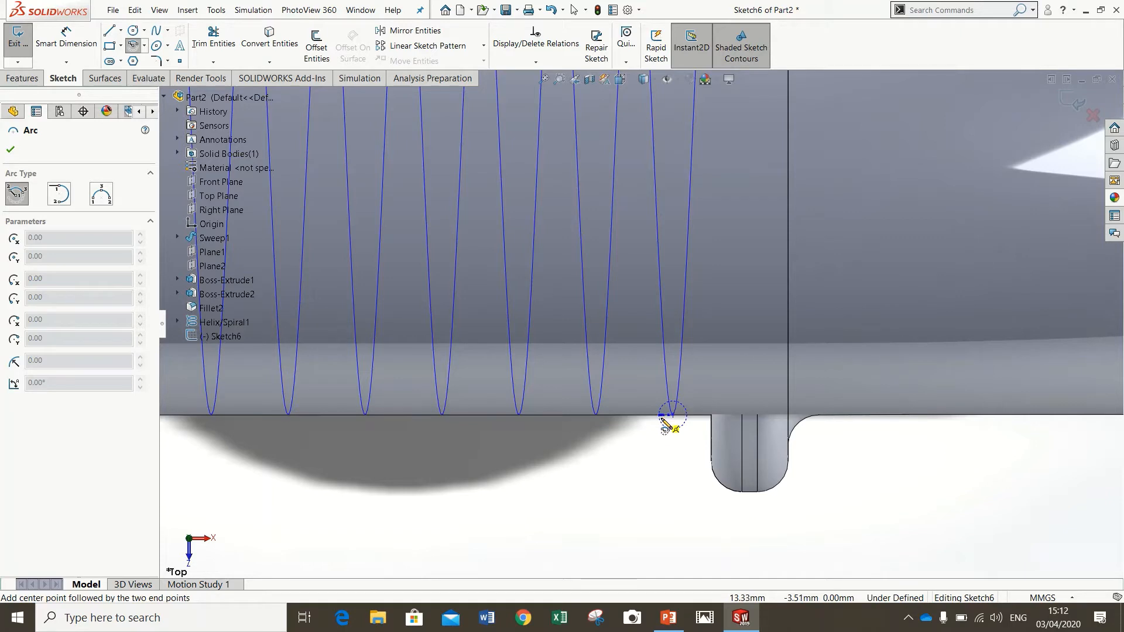
click(697, 428)
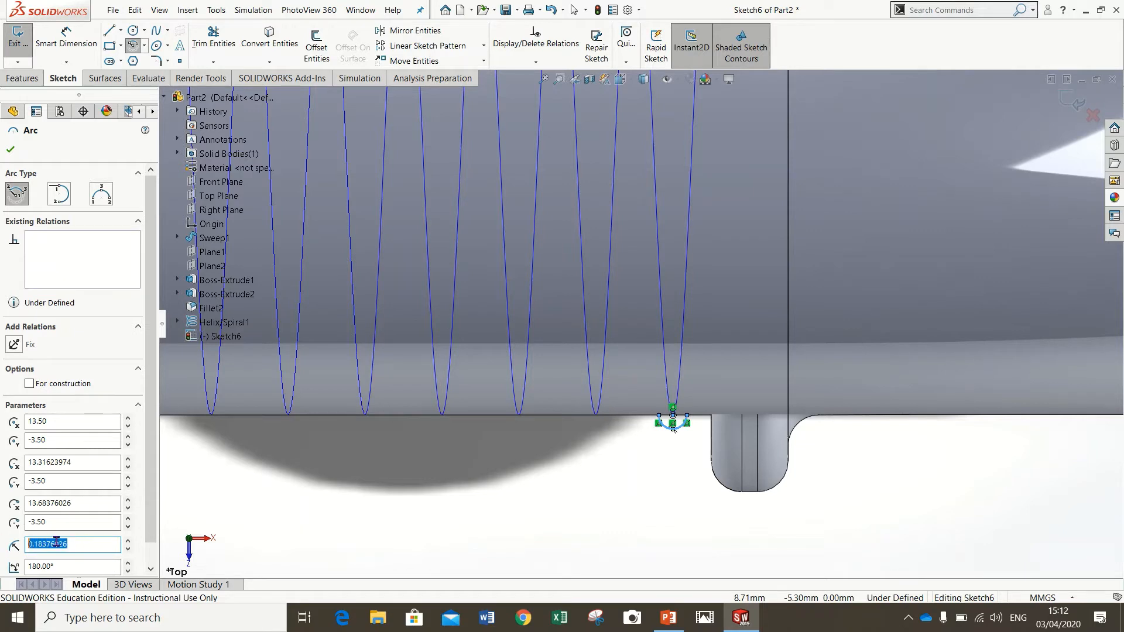
text(.4)
key(Return)
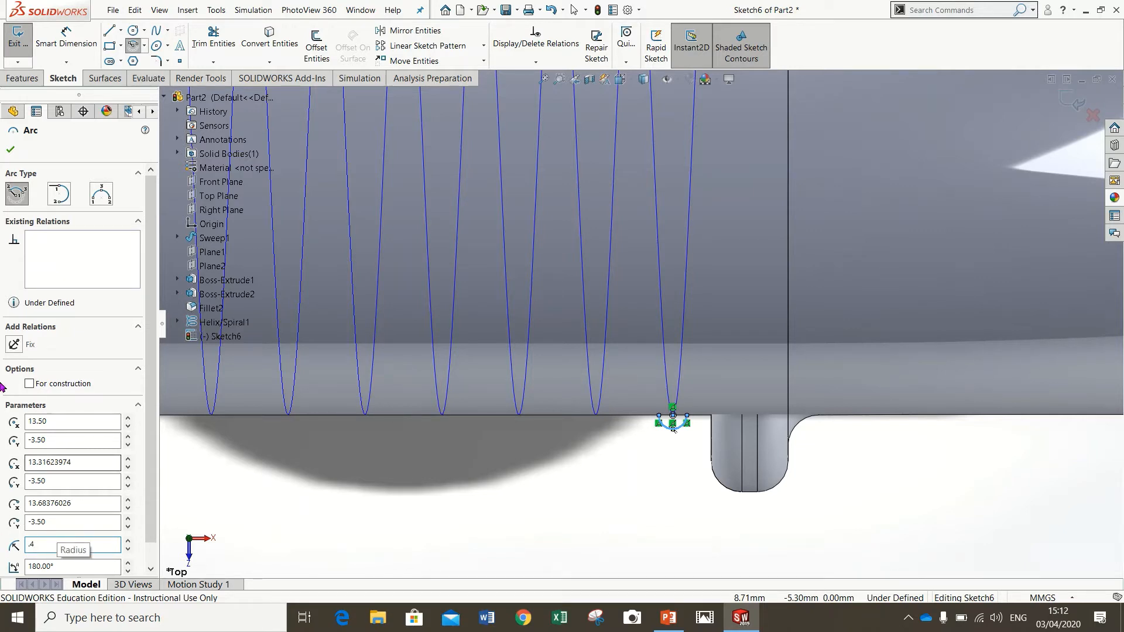
click(11, 150)
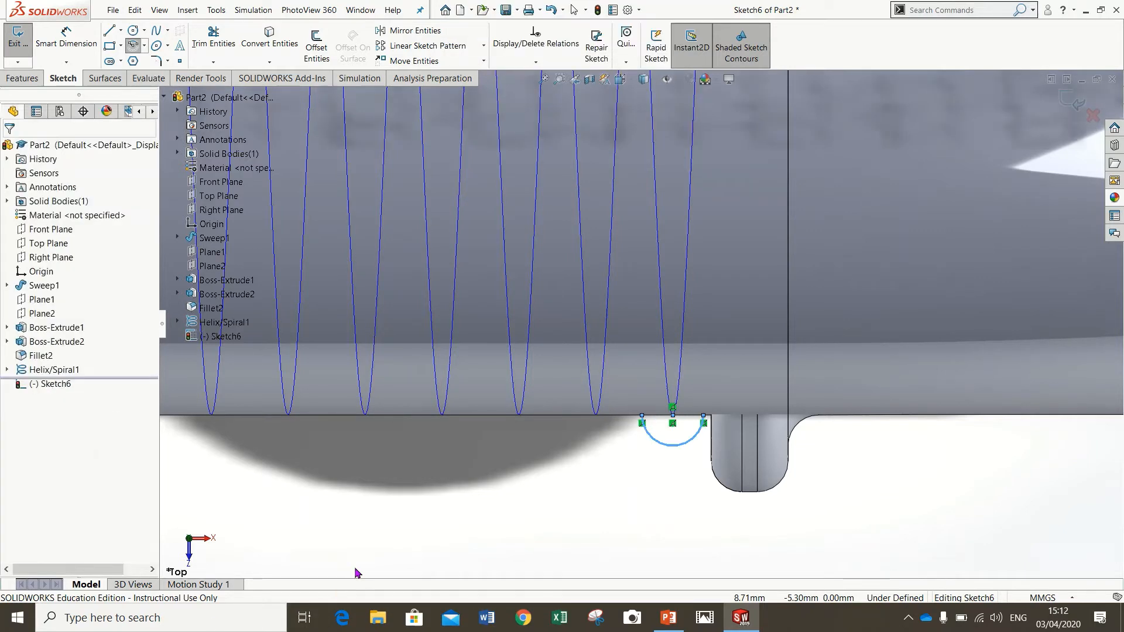
- Close the semicircular arc with a horizontal line joining its two endpoints
click(109, 31)
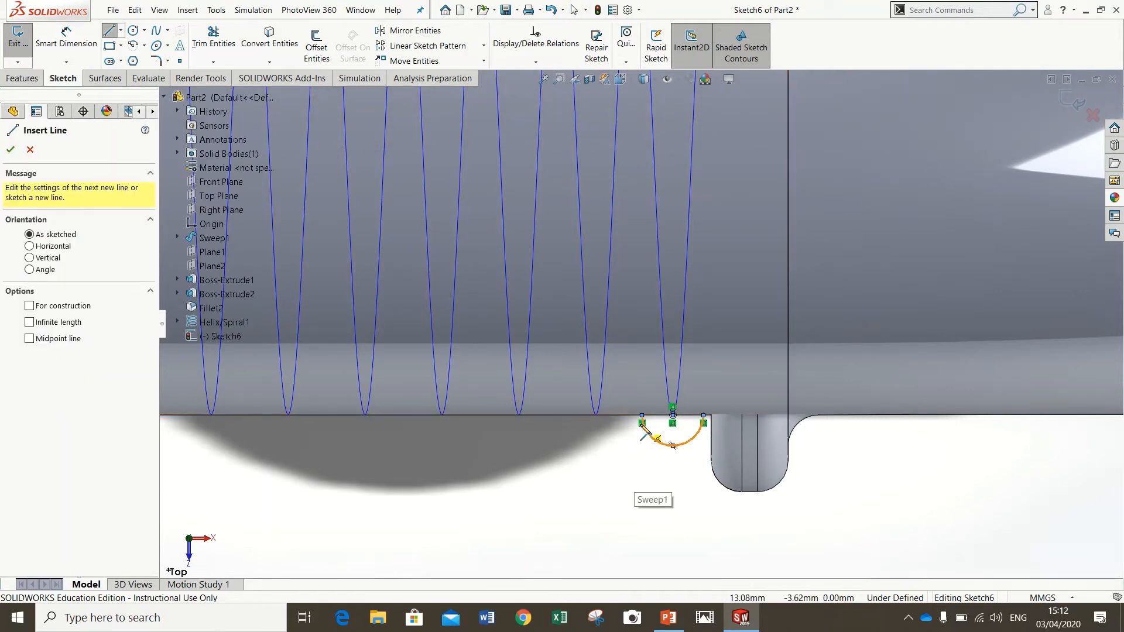
click(642, 415)
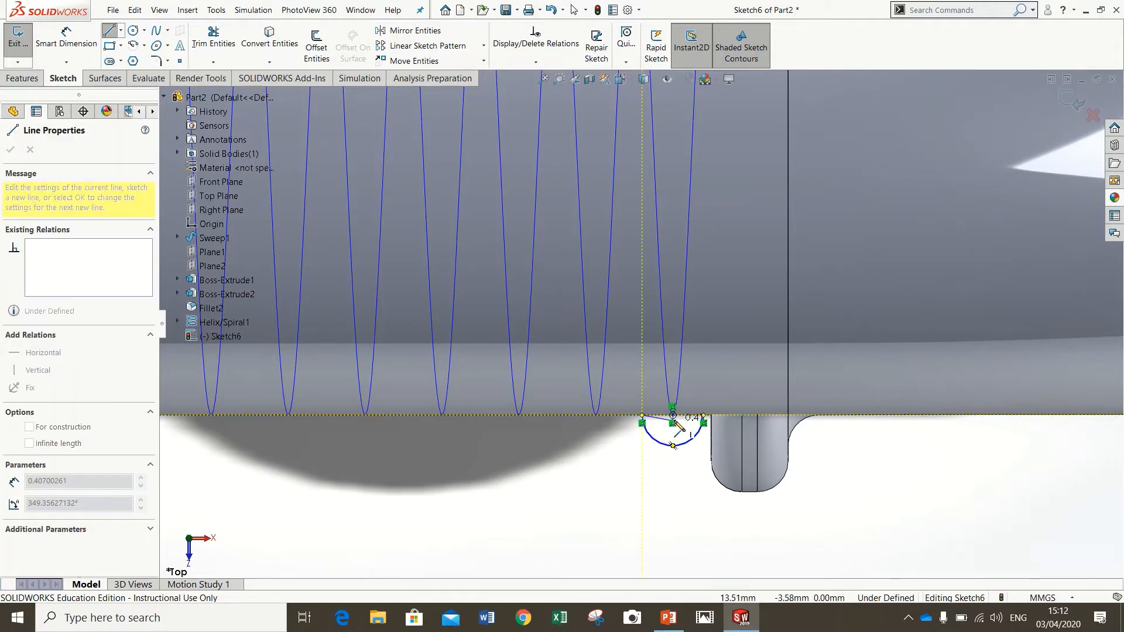
click(704, 416)
- Start a Swept Boss/Base with the closed semicircle sketch as the profile and the helix as the path
middle_drag(572, 514, 622, 451)
scroll(622, 449, up, 5)
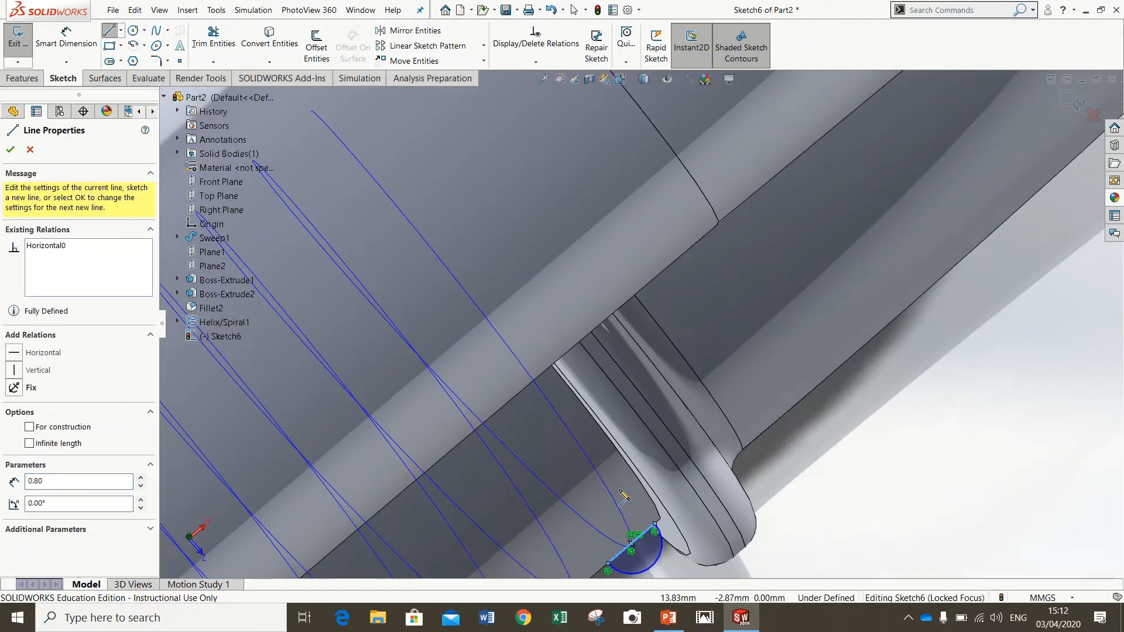
scroll(622, 482, up, 6)
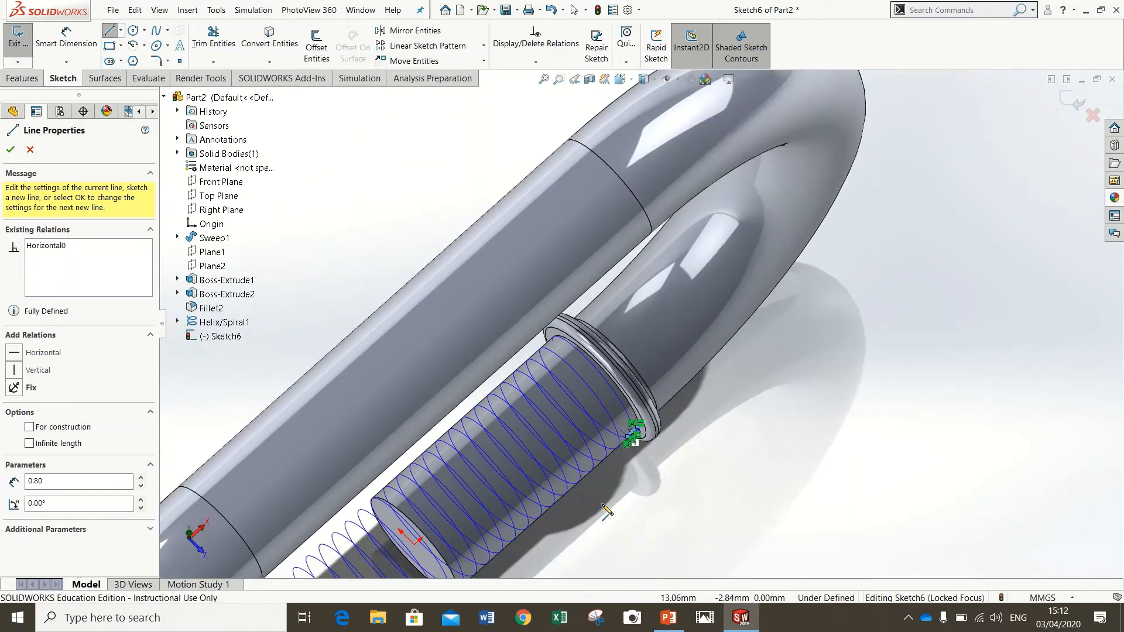
scroll(636, 390, down, 6)
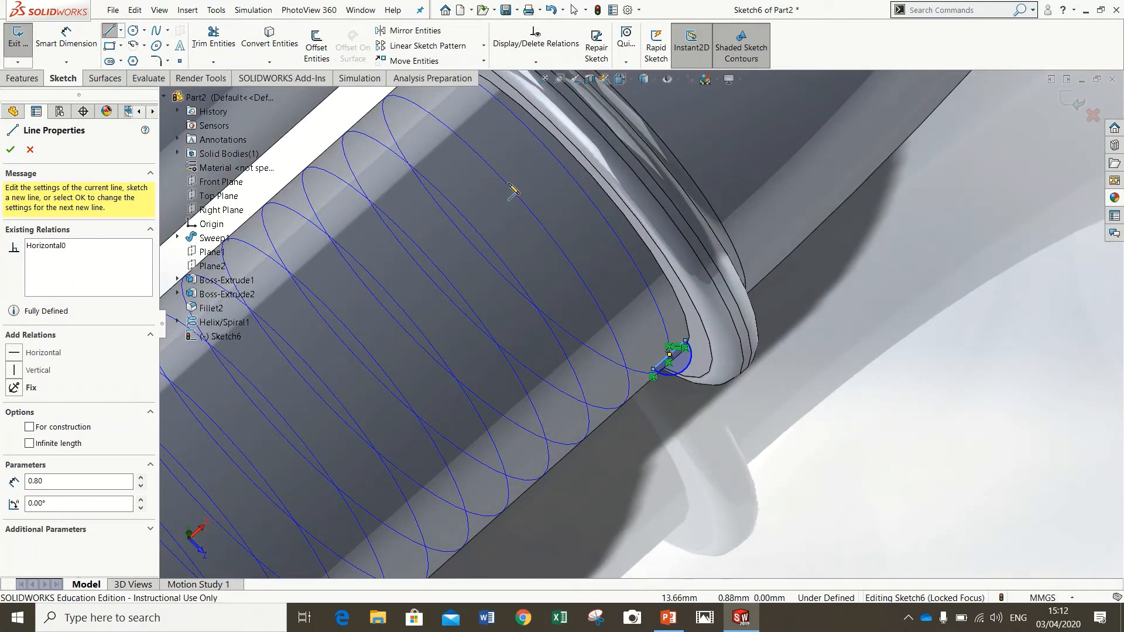
click(33, 80)
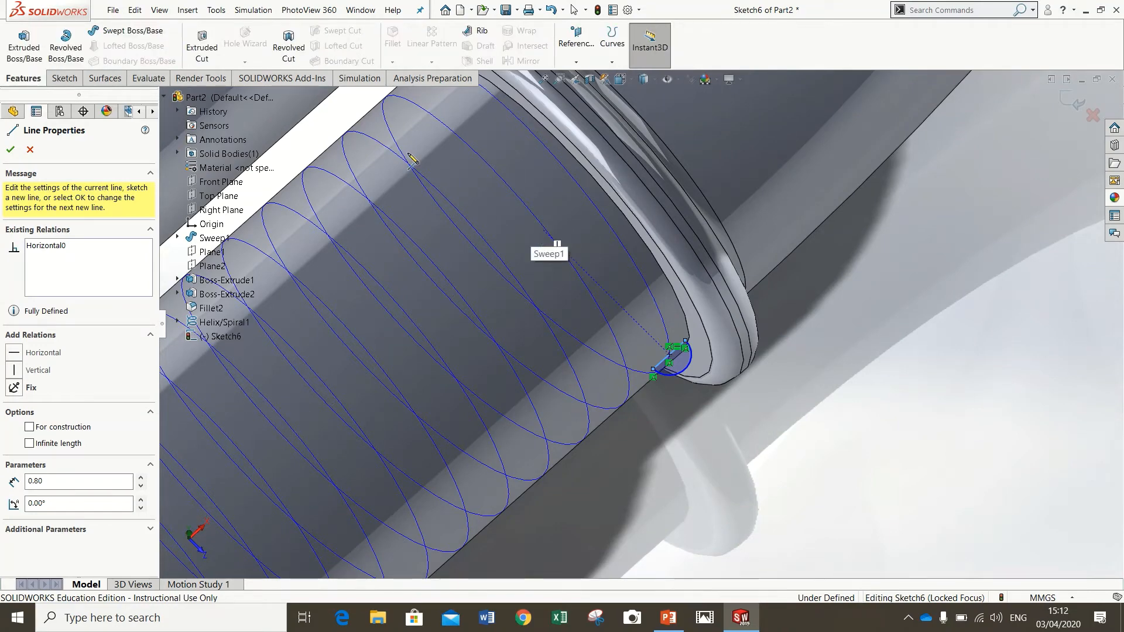
click(141, 31)
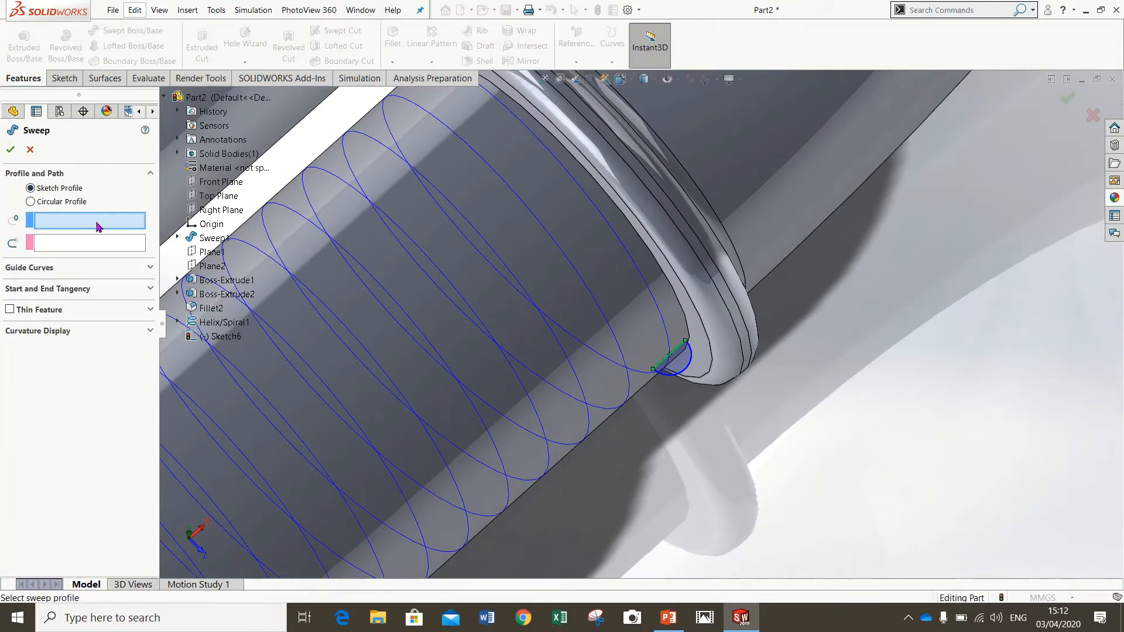
click(680, 376)
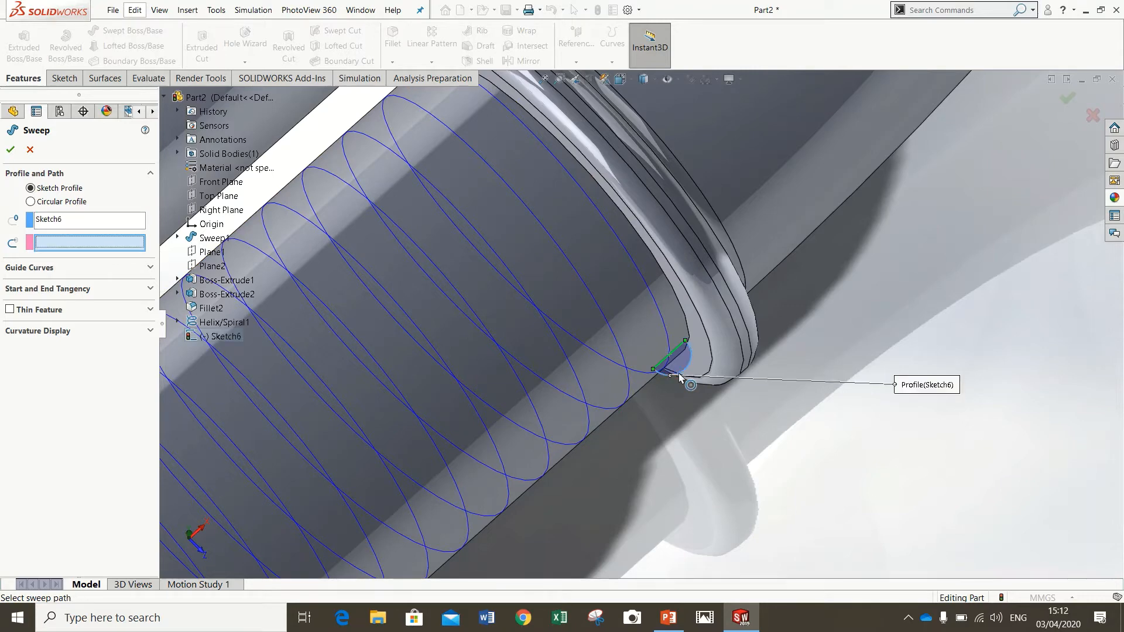
click(653, 312)
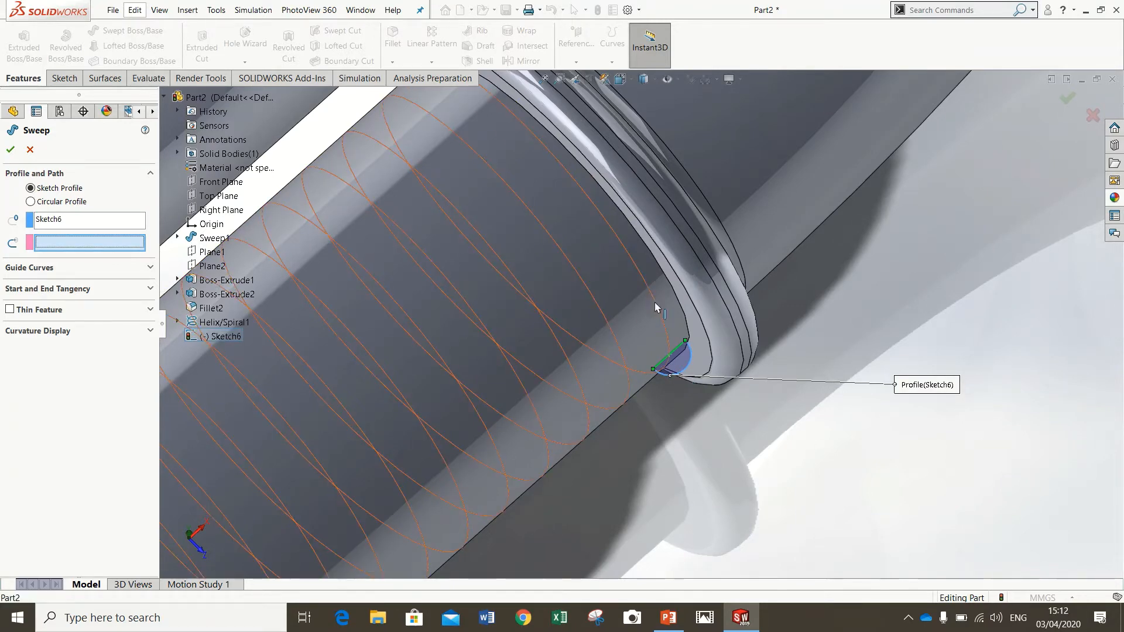
- Set the sweep to bidirectional so the semicircle follows the whole helix between the collars, and create the feature
scroll(710, 495, up, 6)
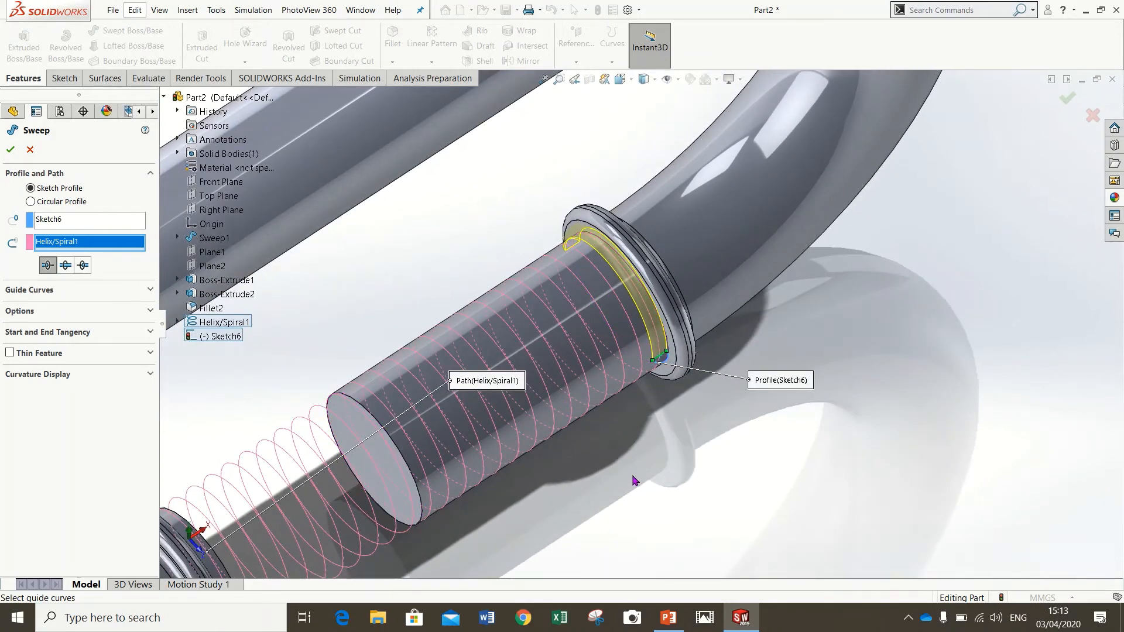
middle_drag(626, 438, 622, 370)
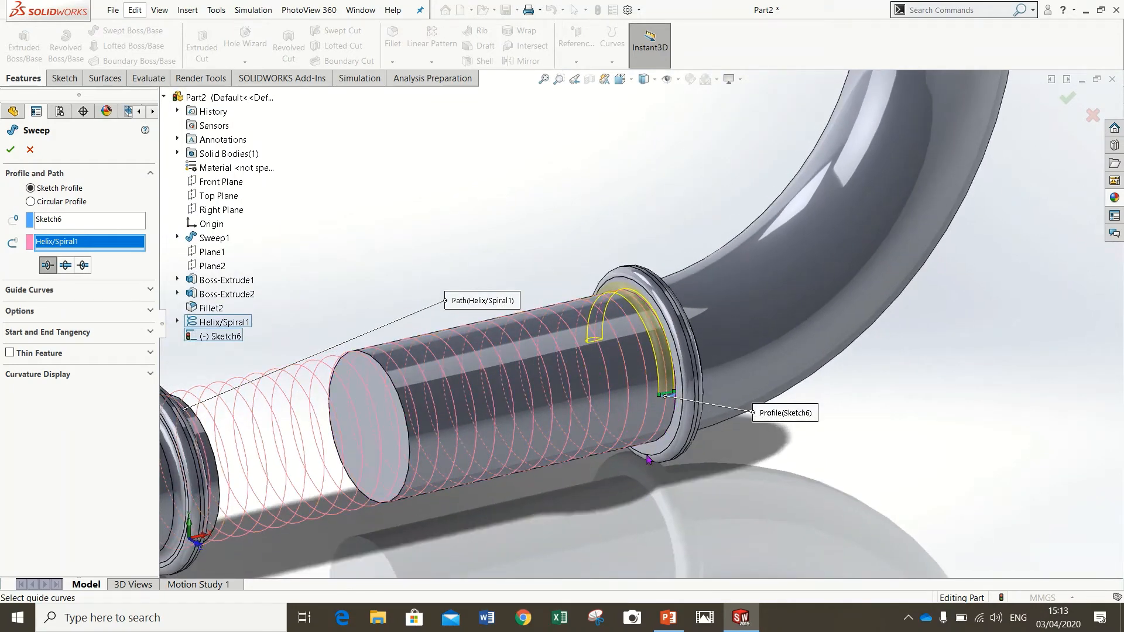
scroll(662, 398, down, 3)
scroll(619, 203, down, 1)
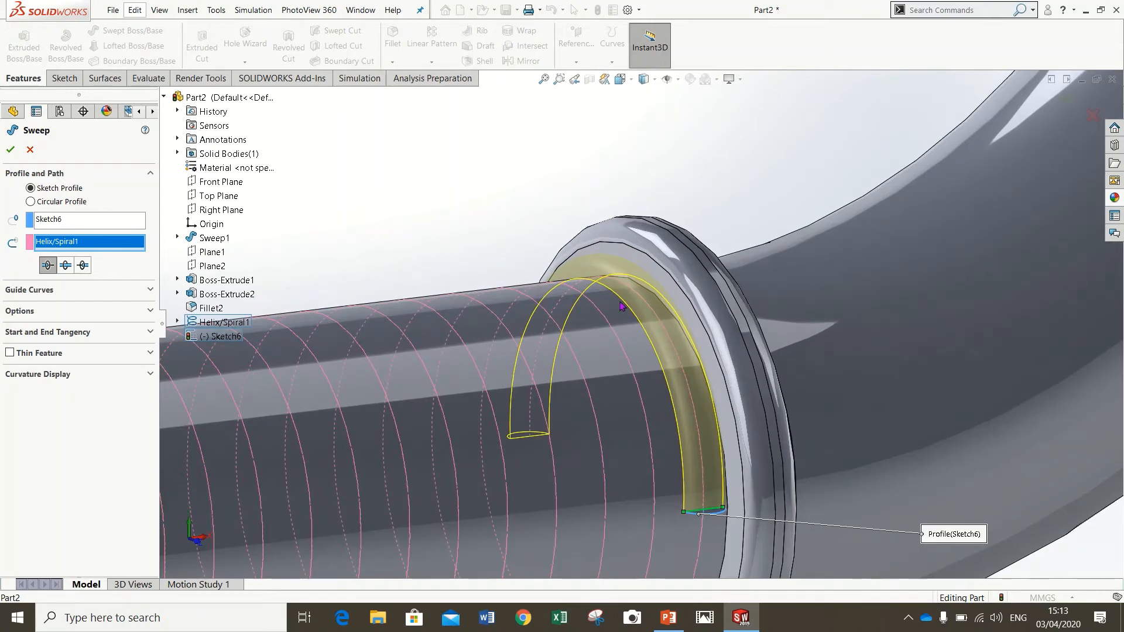
scroll(621, 307, up, 10)
scroll(600, 382, up, 5)
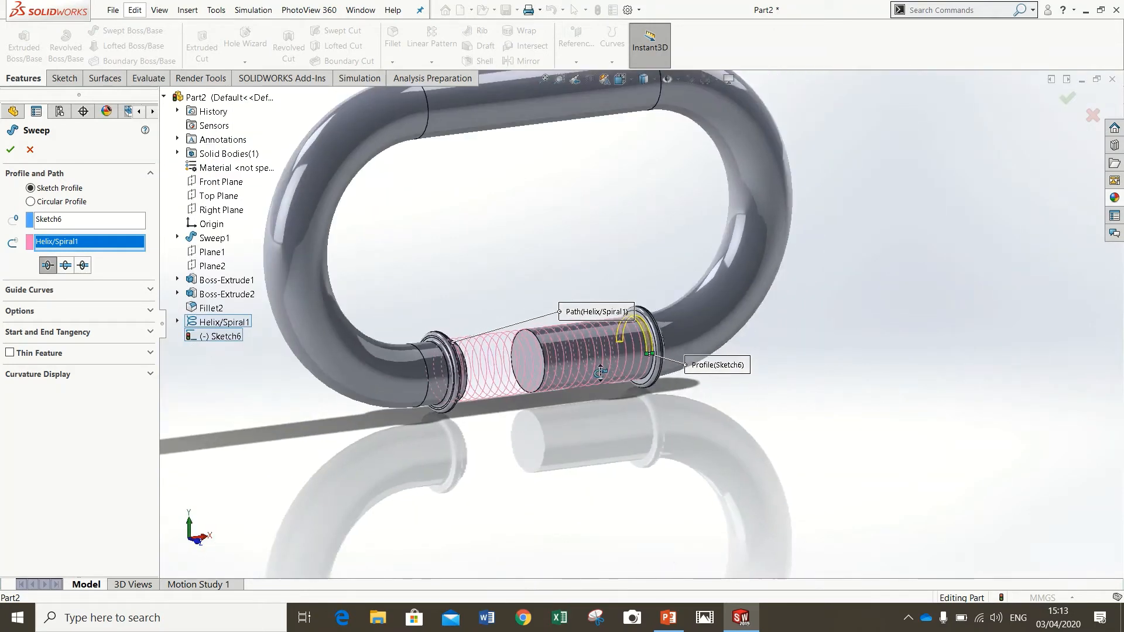
scroll(506, 209, down, 2)
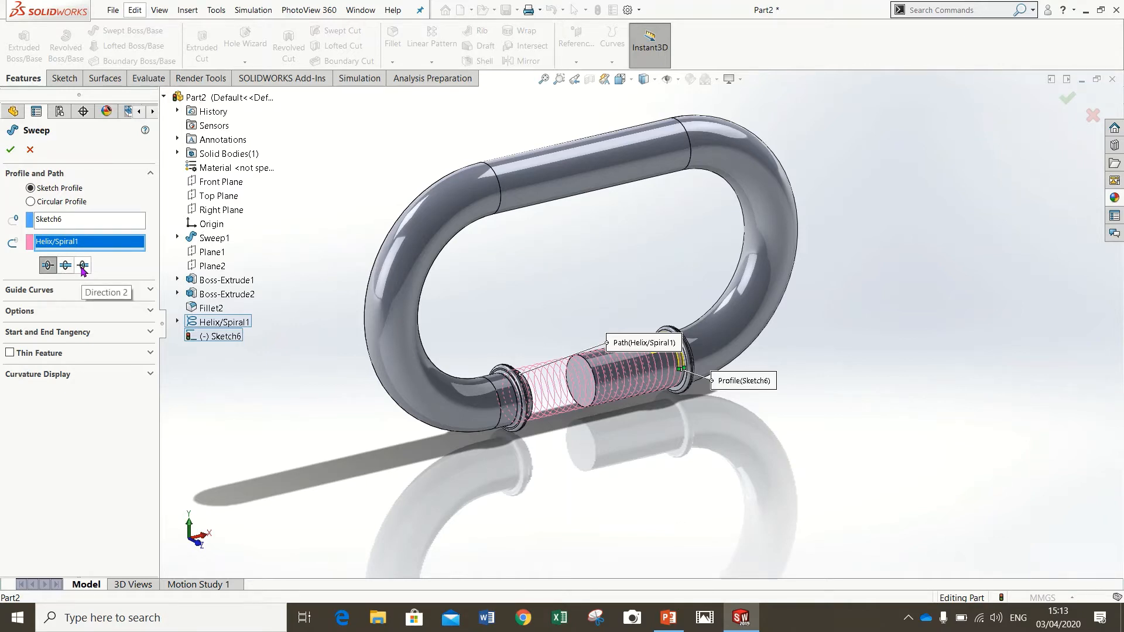
click(66, 267)
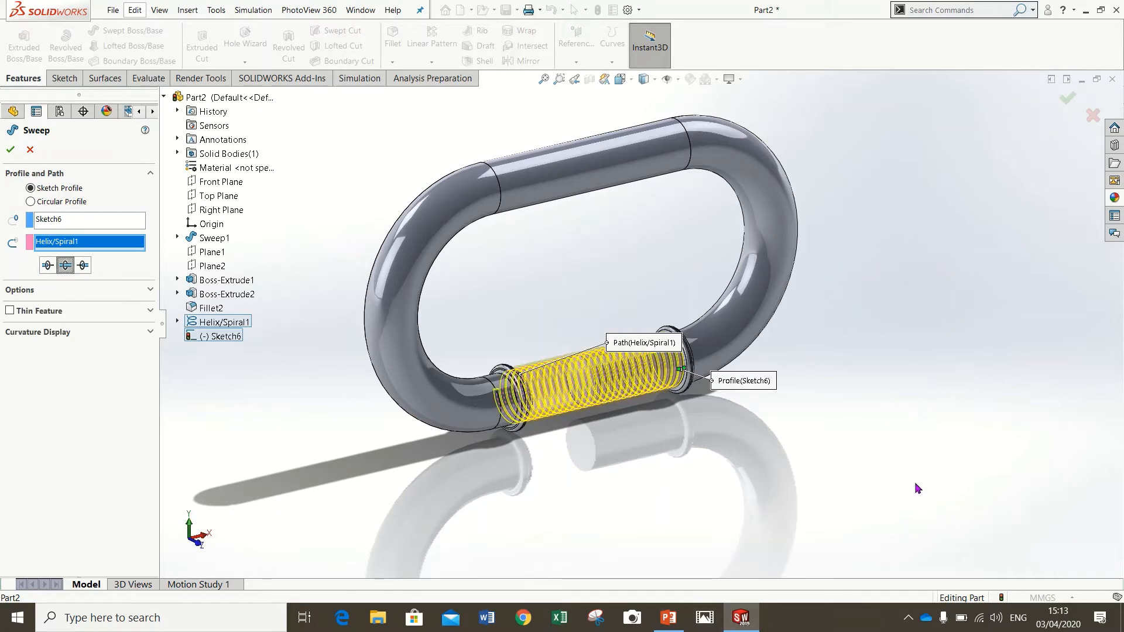
middle_drag(916, 484, 872, 446)
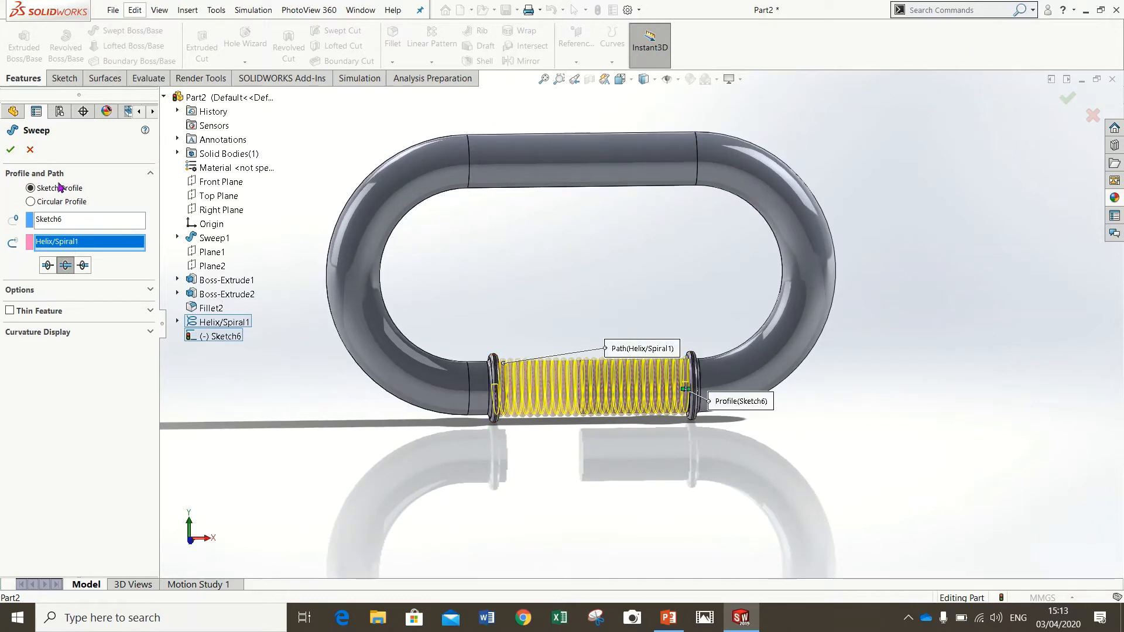
click(10, 151)
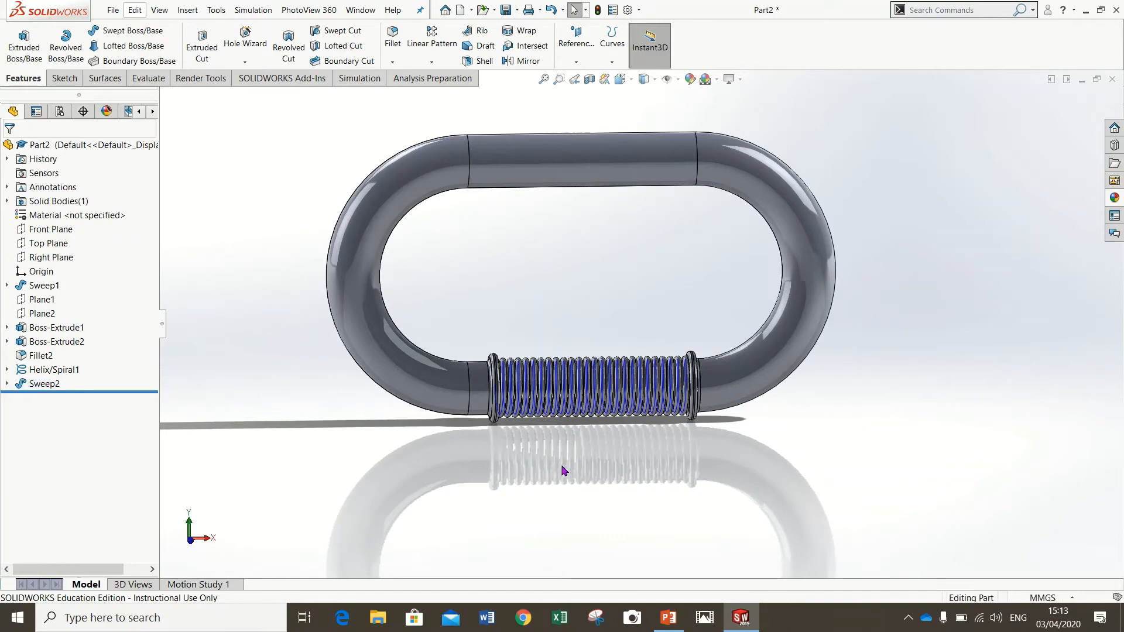
- Examine the swept coil between the two collars up close from several angles, and finish in the Front view
middle_drag(569, 469, 587, 433)
scroll(592, 367, down, 5)
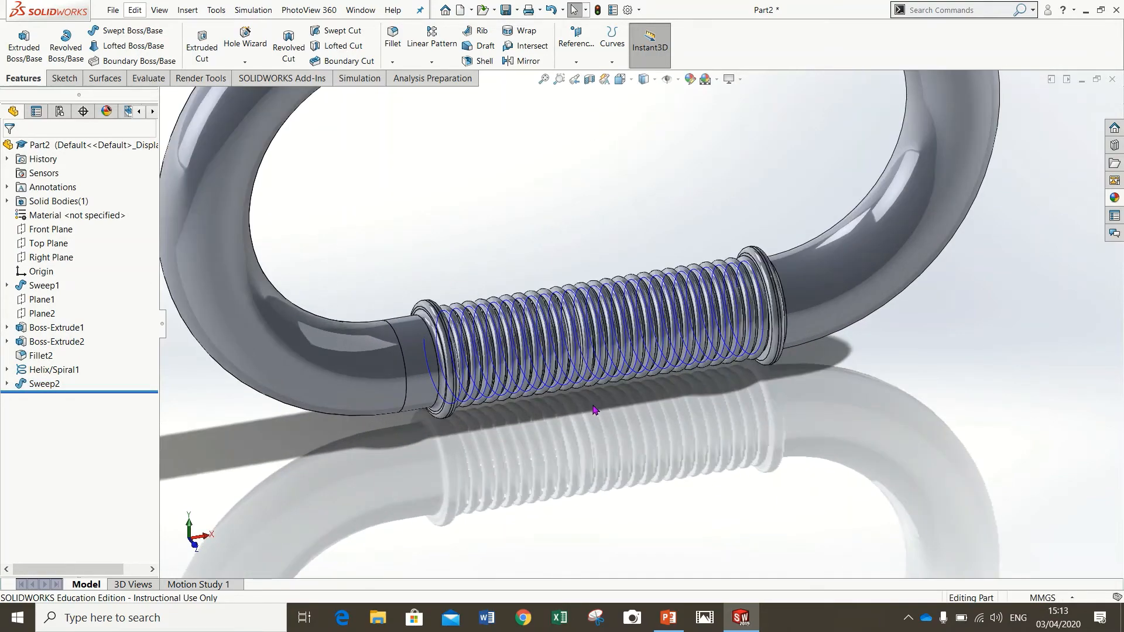
middle_drag(591, 368, 589, 361)
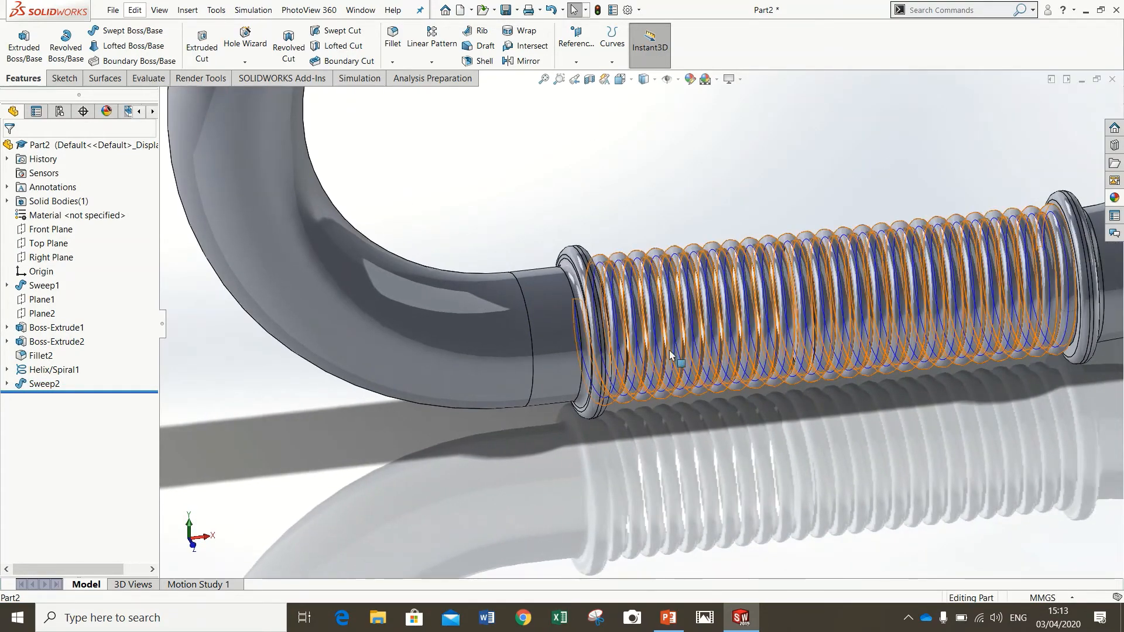
middle_drag(670, 354, 656, 330)
scroll(648, 363, up, 3)
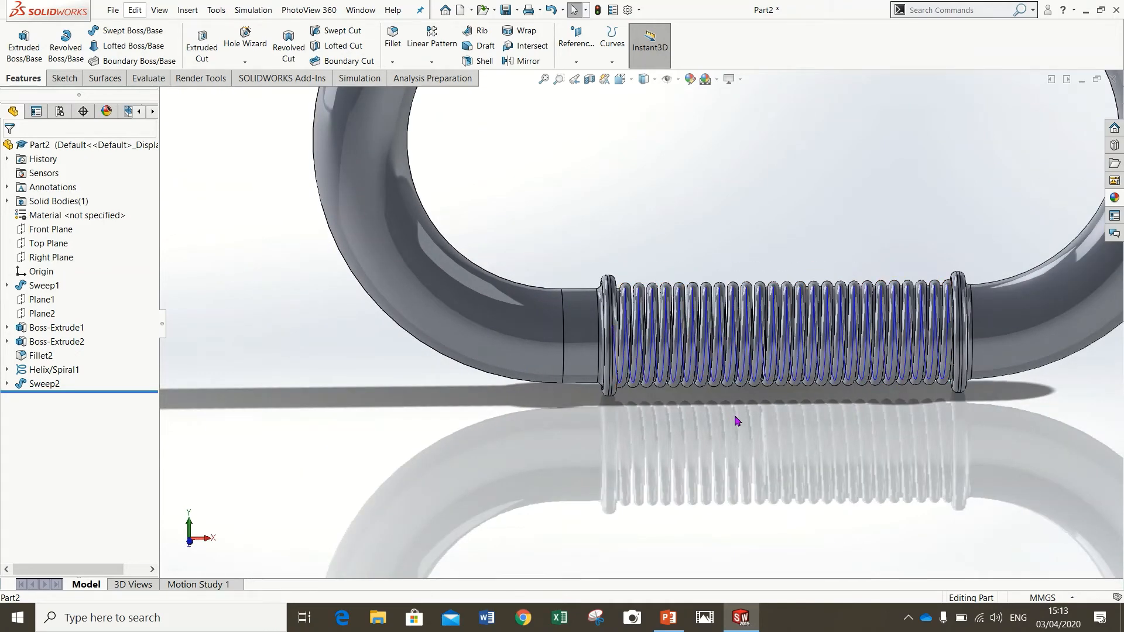
key(space)
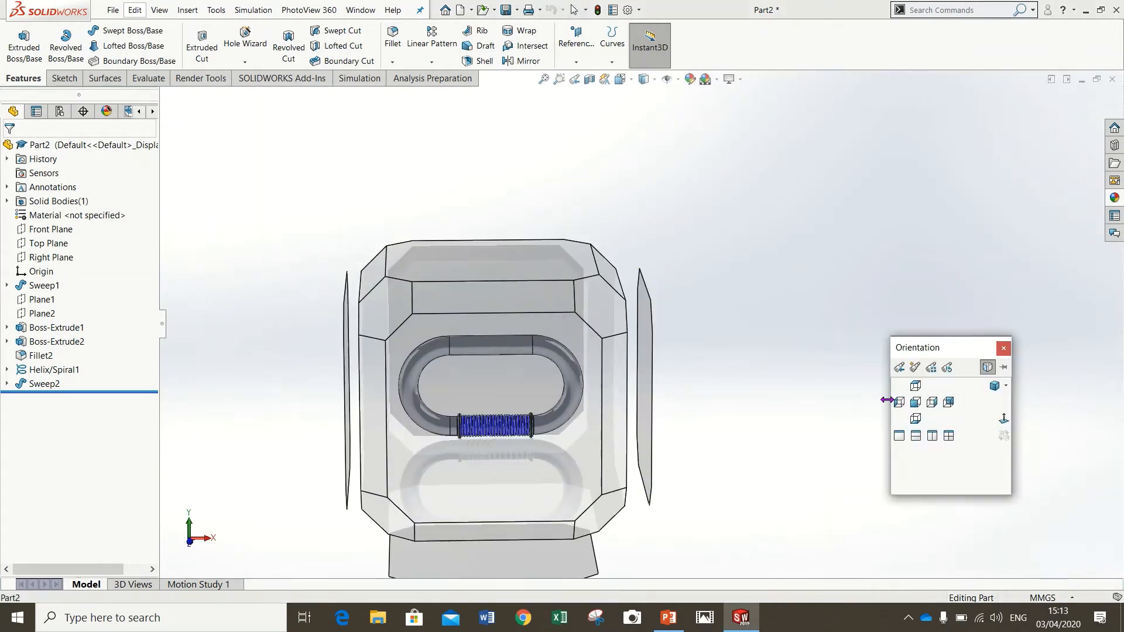
click(916, 405)
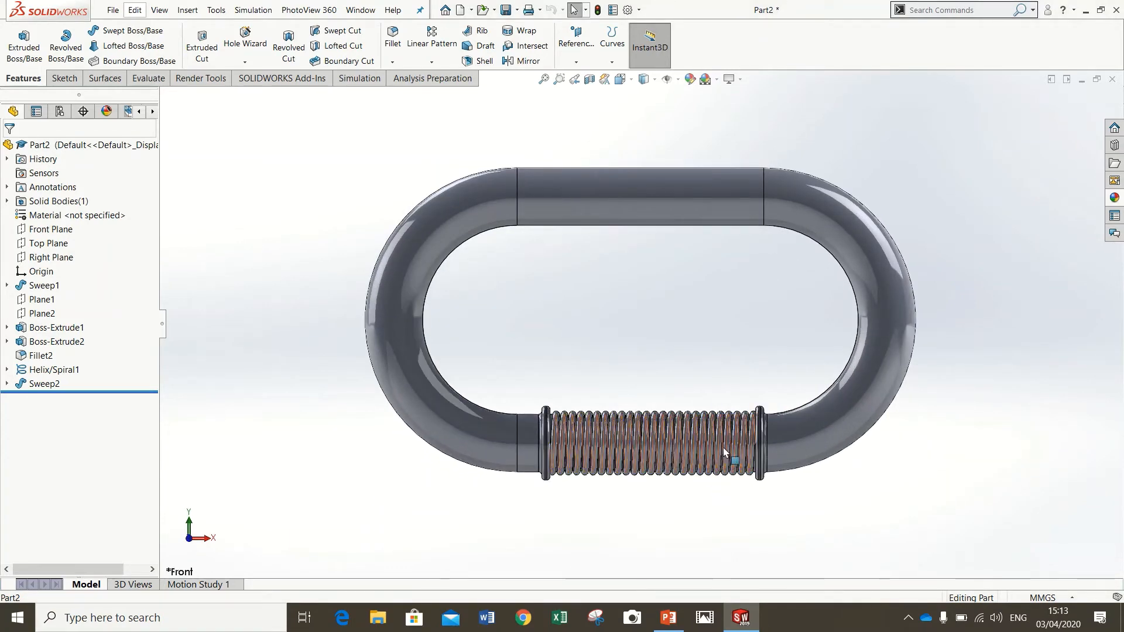
click(606, 436)
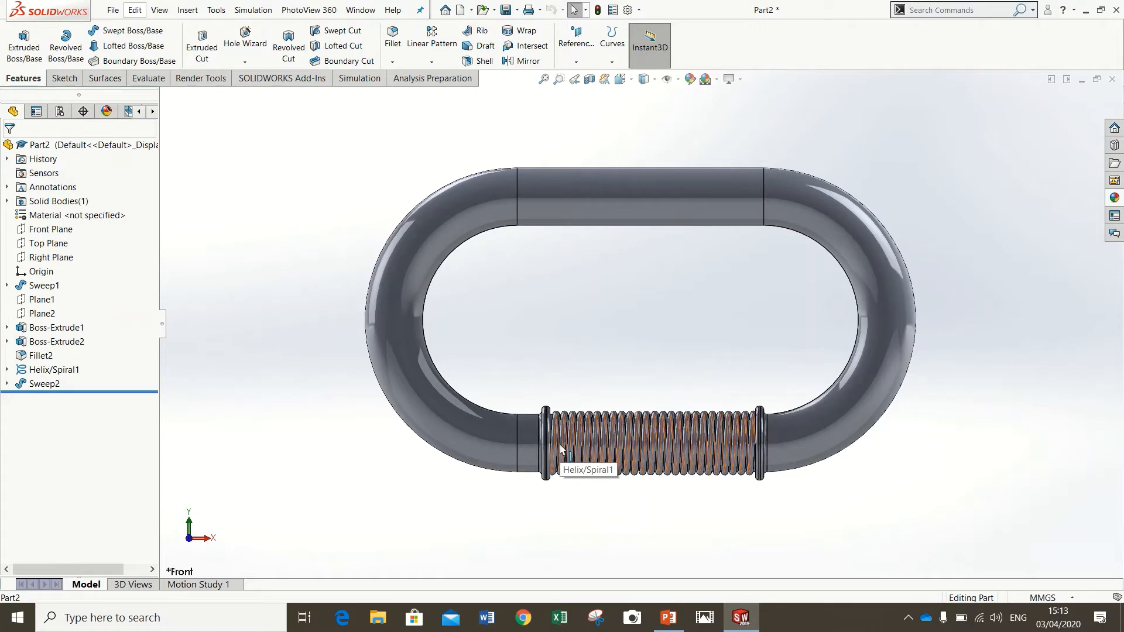
- Sketch a corner rectangle about 10.2 mm wide and 11.7 mm high on the Front Plane, covering the coil from its middle towards the left collar
click(61, 80)
click(110, 46)
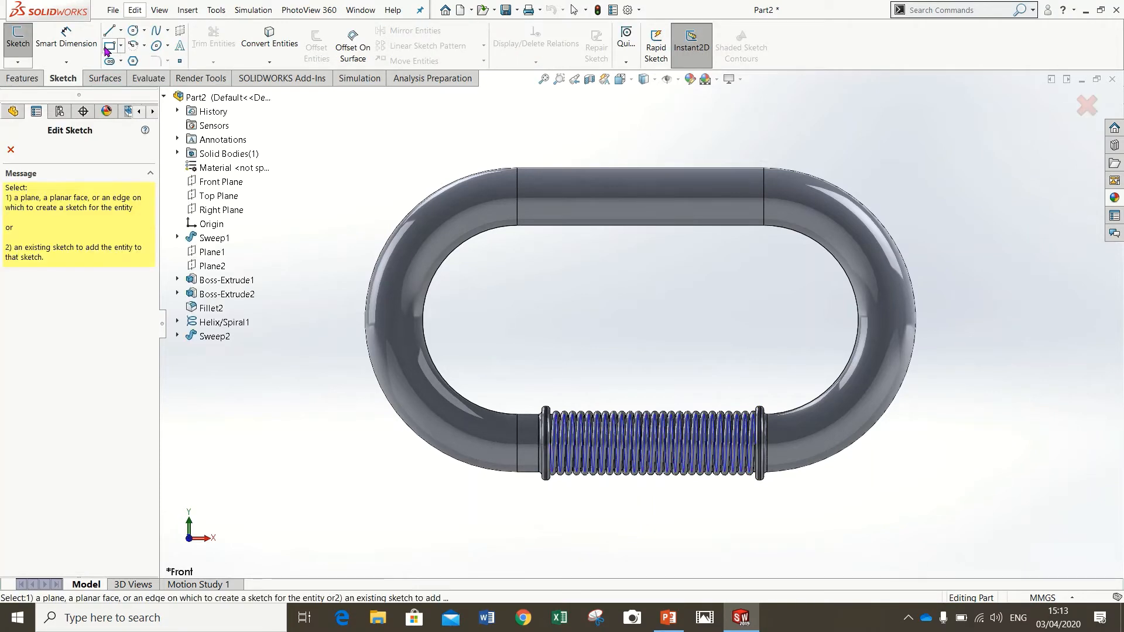
click(220, 181)
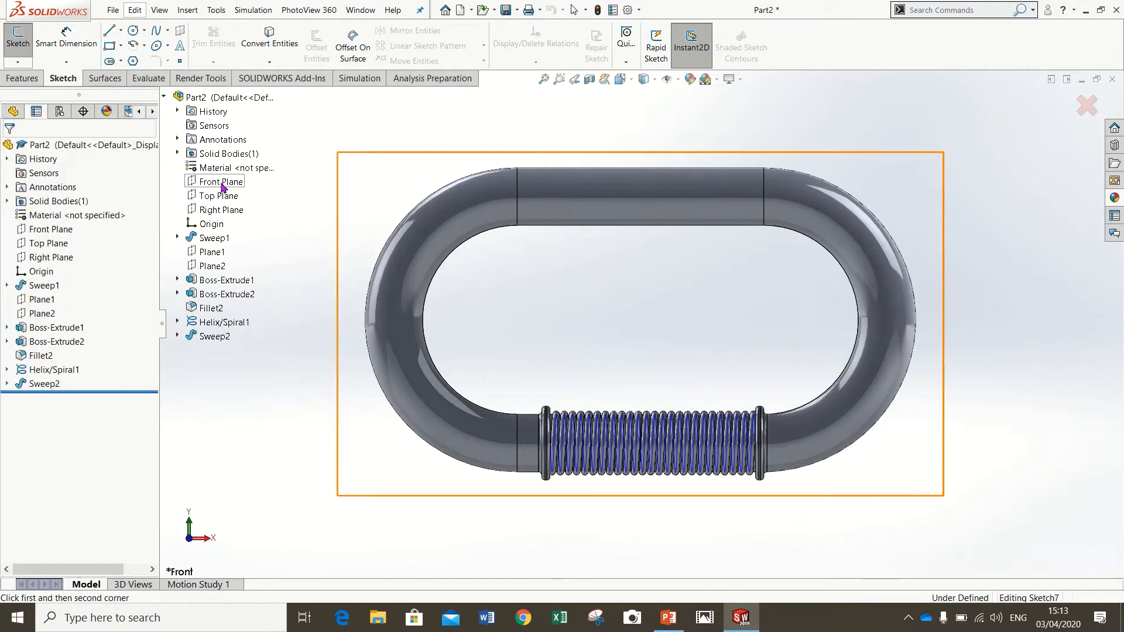
scroll(619, 475, down, 5)
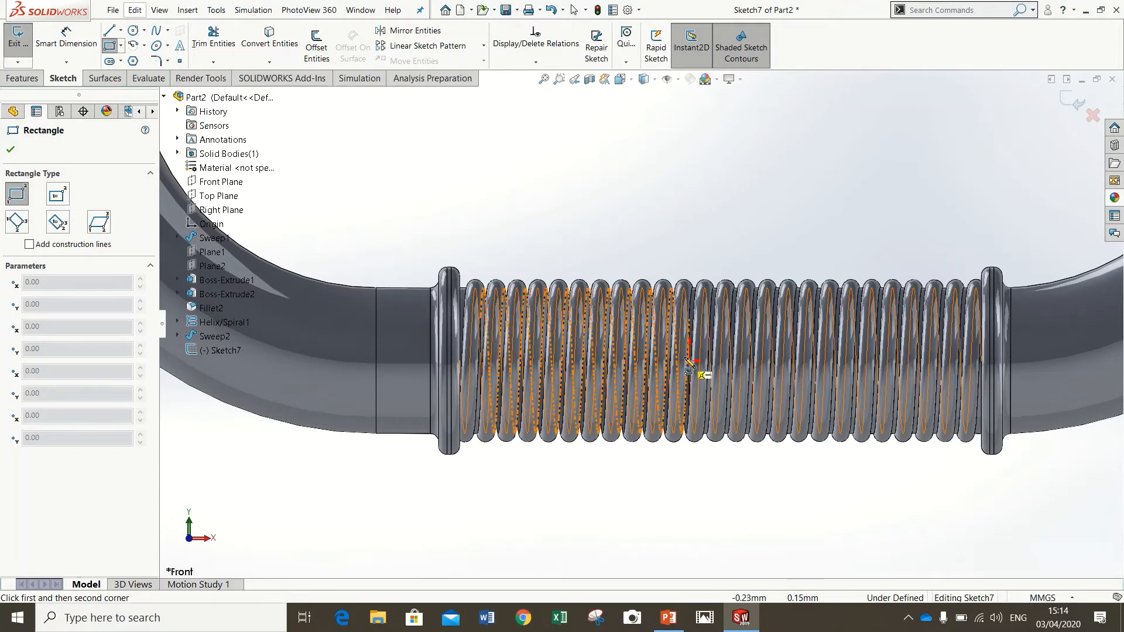
click(689, 481)
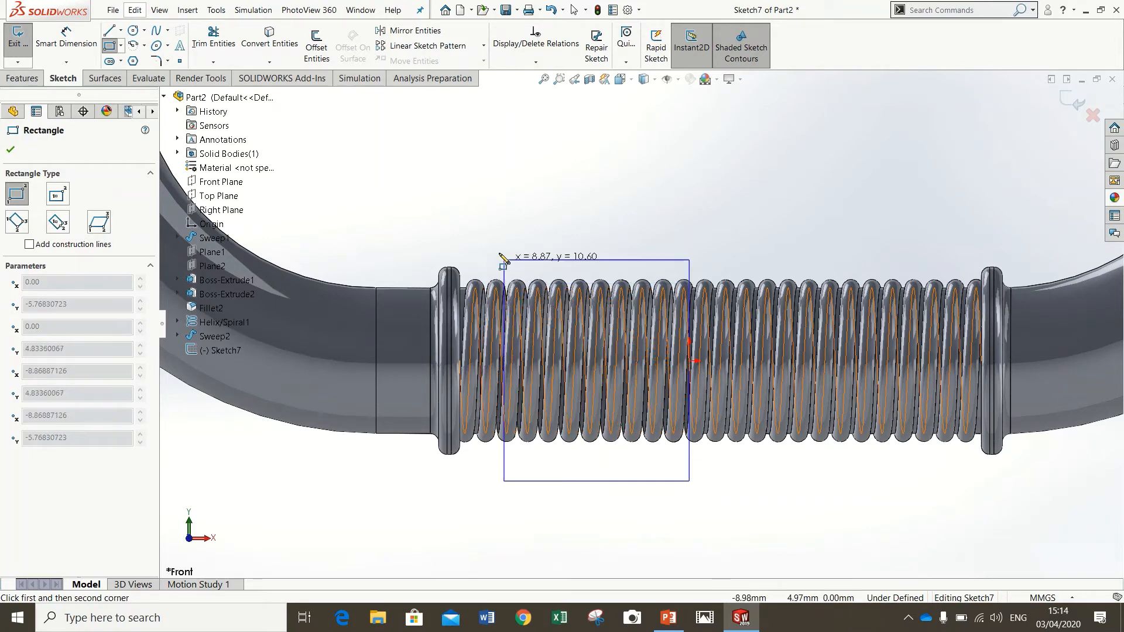
click(477, 236)
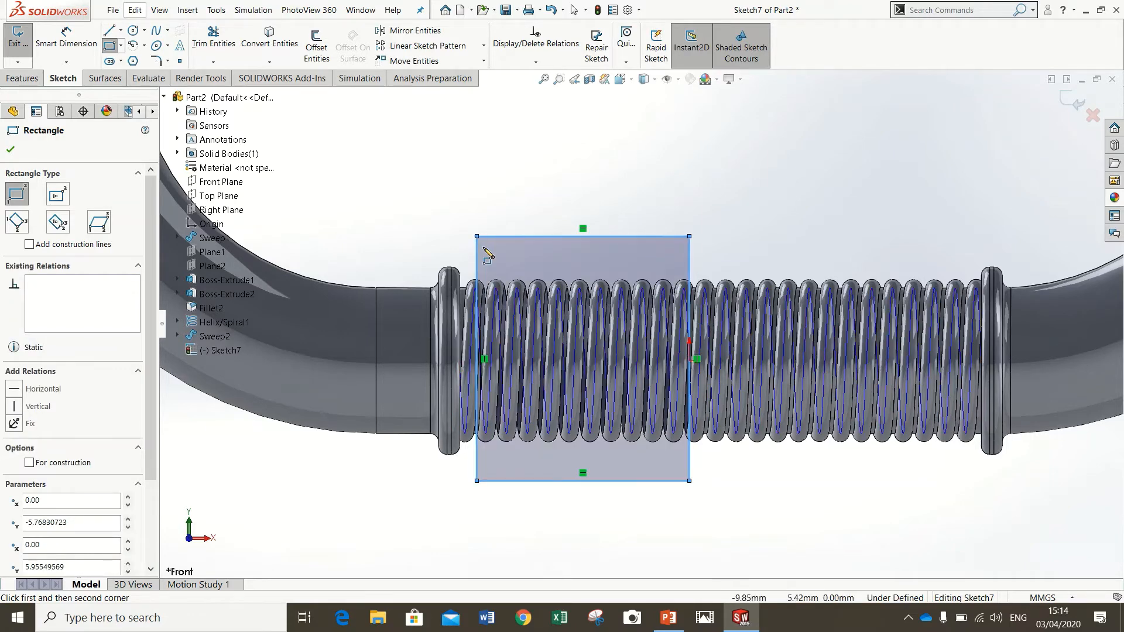
key(Escape)
- Dimension the rectangle's upper edge and set its width to 10 mm
click(55, 50)
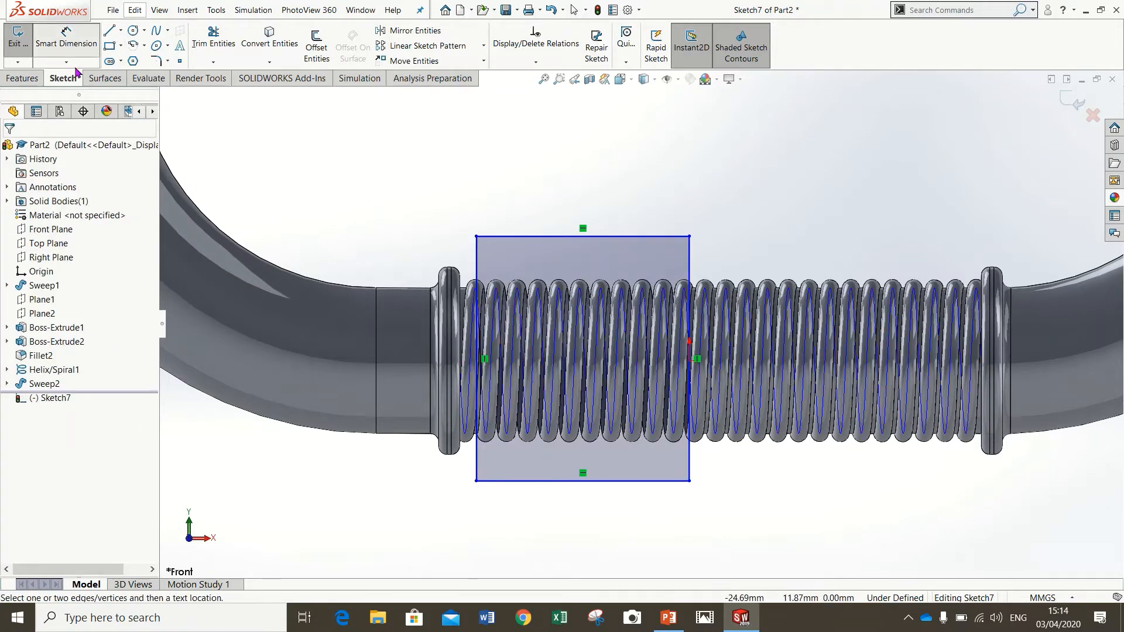
click(616, 237)
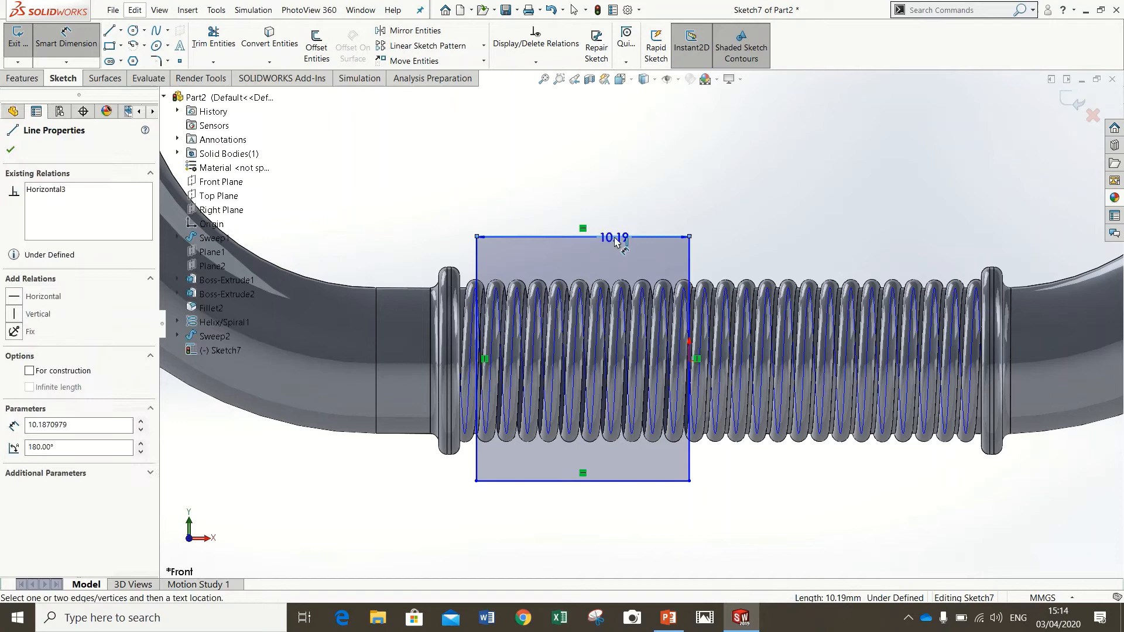
click(587, 204)
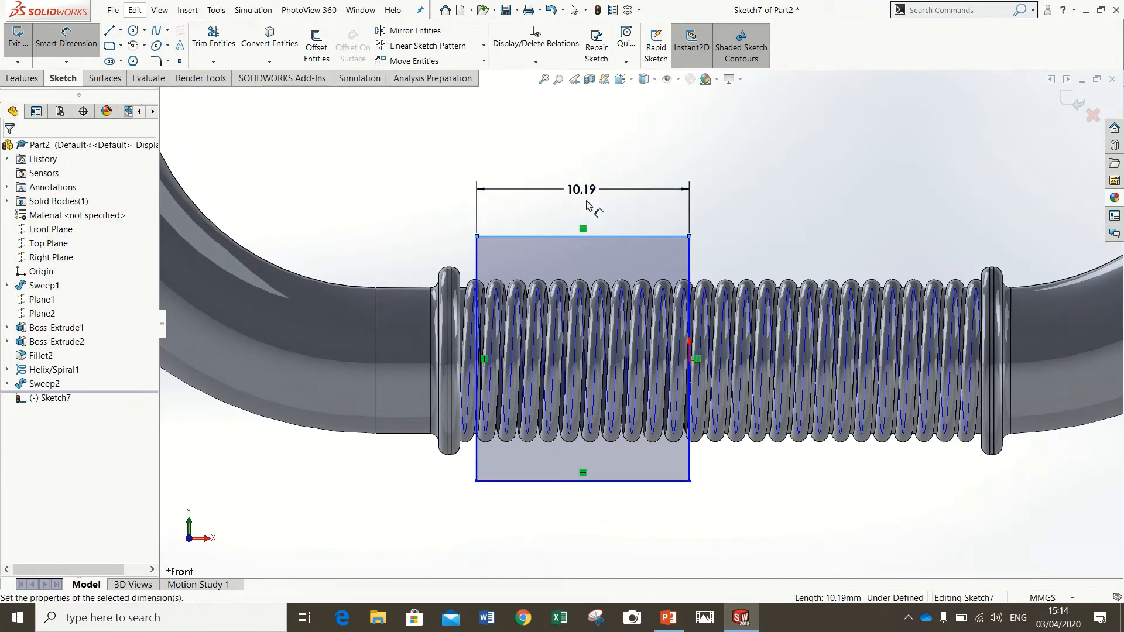
text(10)
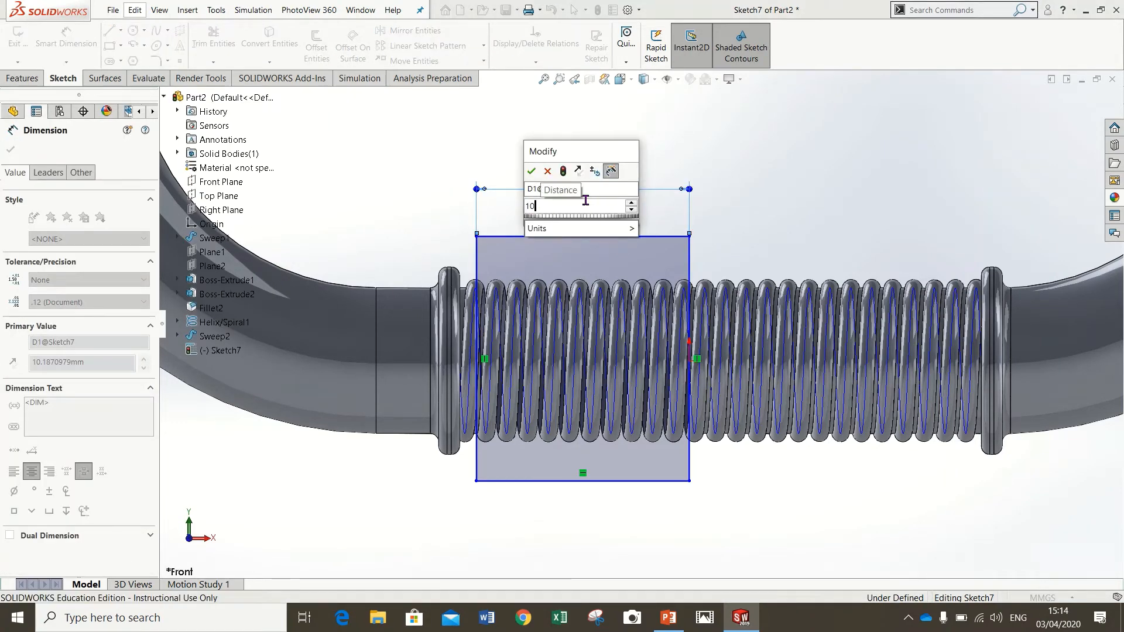
click(530, 171)
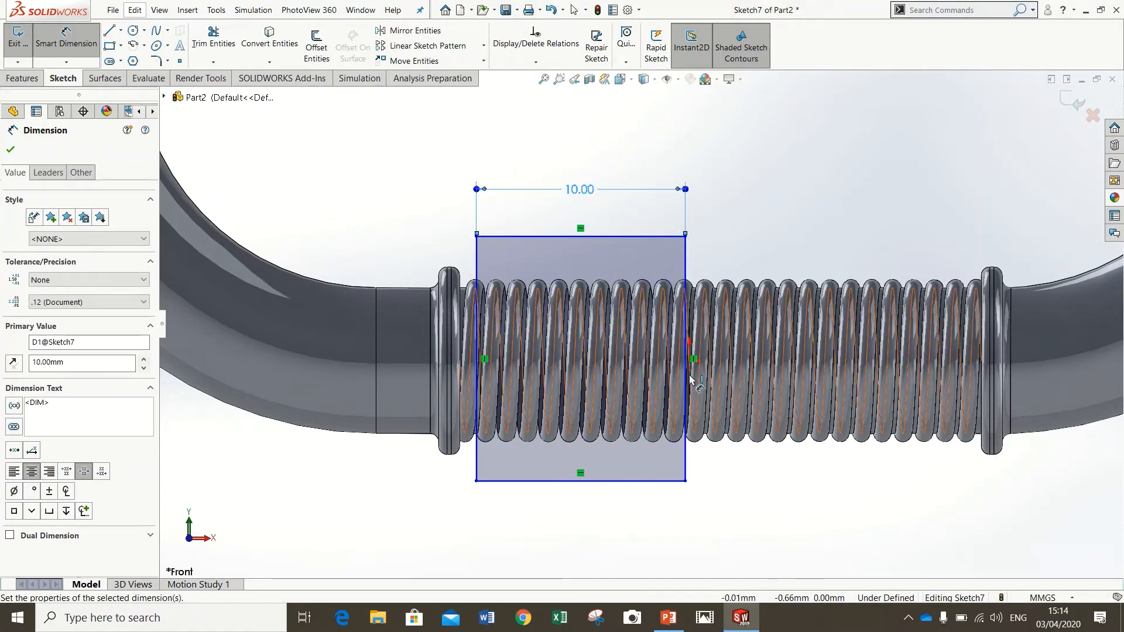
- Make the rectangle's right vertical edge coincident with the origin
scroll(696, 383, down, 3)
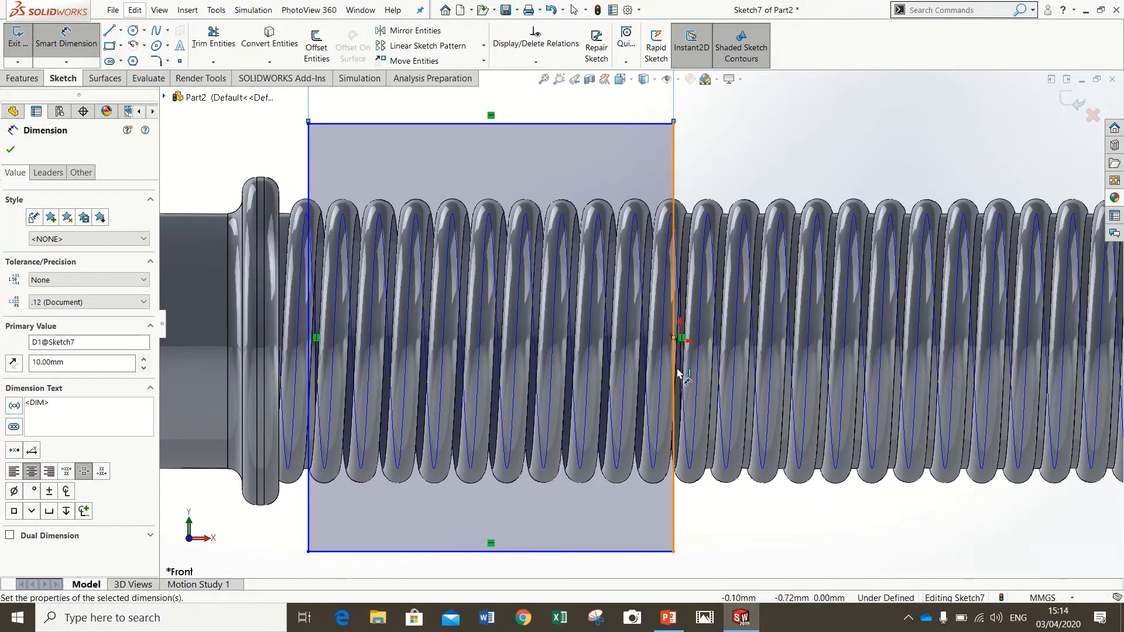
click(678, 523)
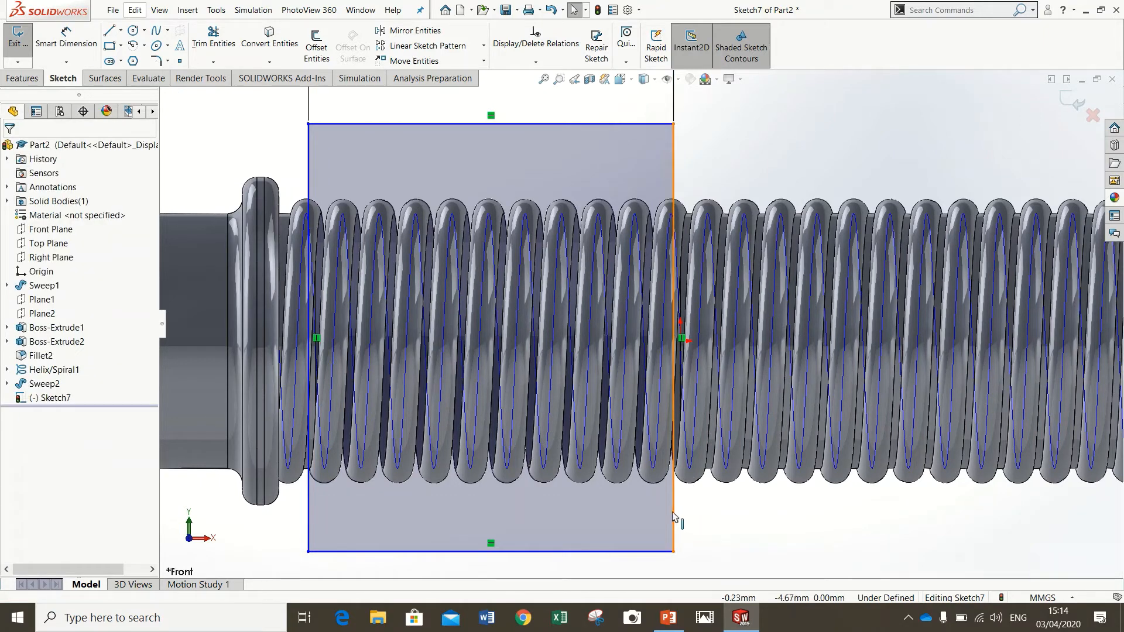
click(673, 513)
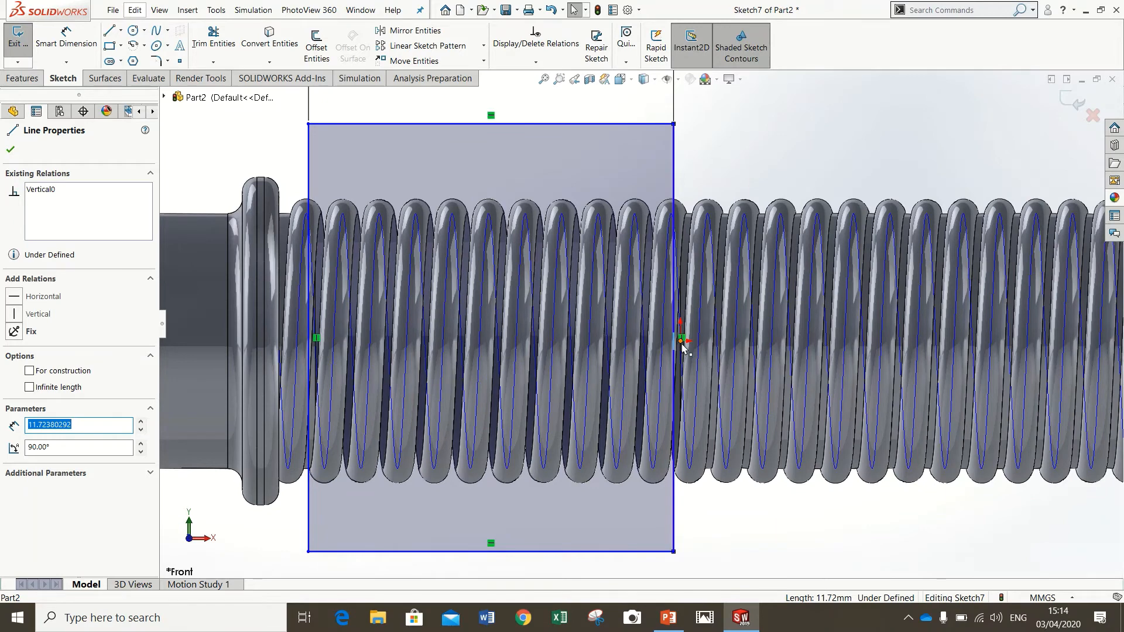
ctrl+click(682, 344)
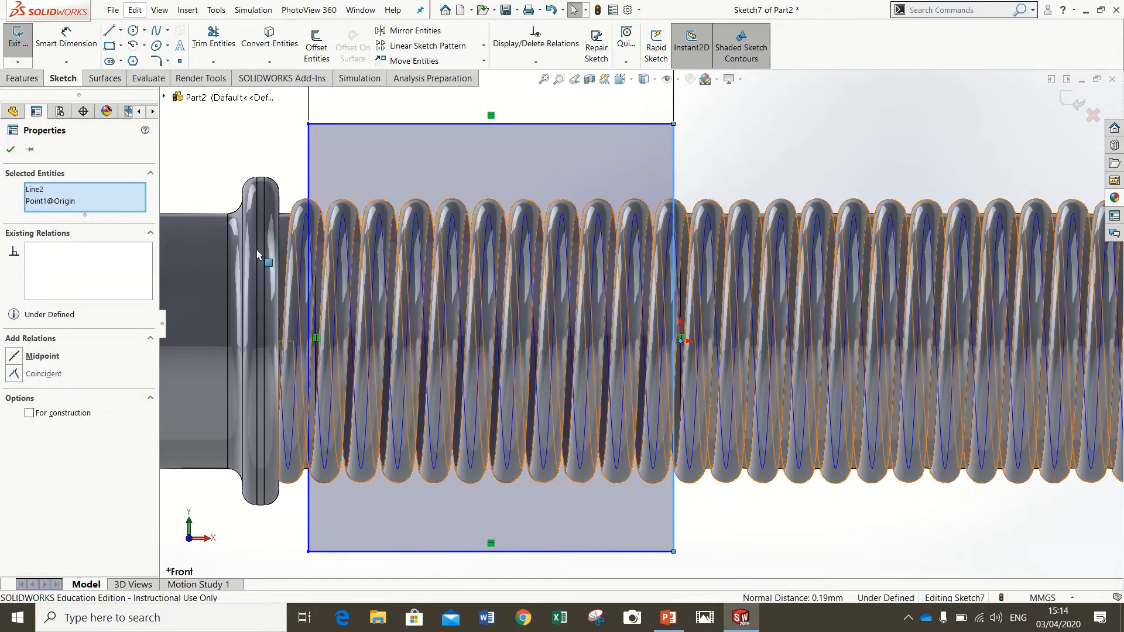
click(15, 374)
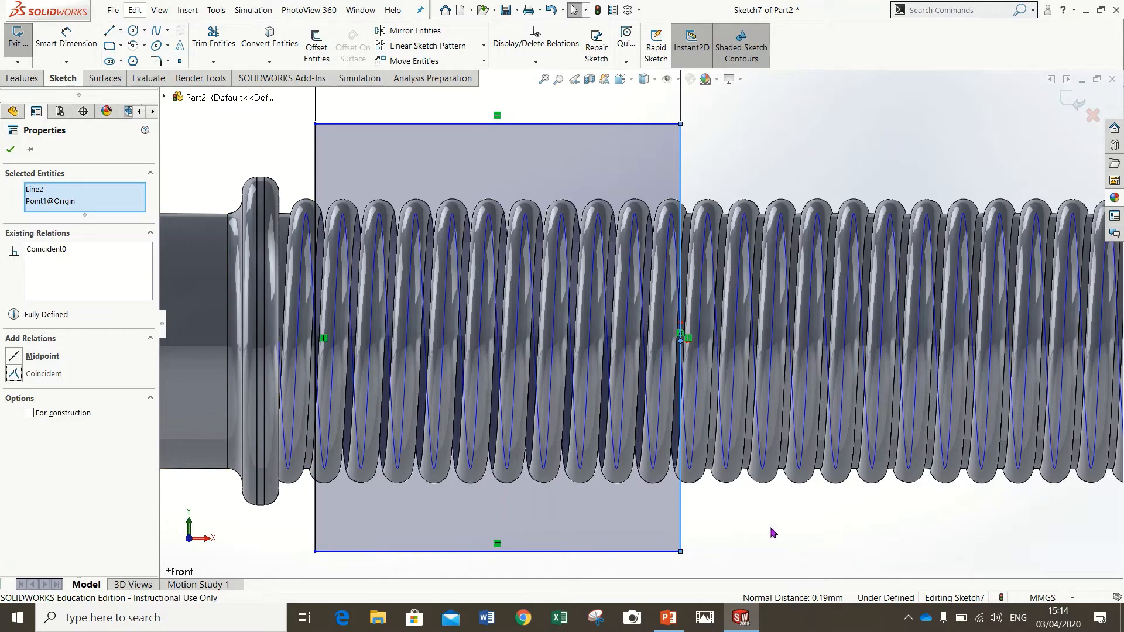
- Start an Extruded Cut from the rectangle sketch with the Mid Plane end condition
scroll(684, 395, up, 4)
middle_drag(525, 223, 688, 335)
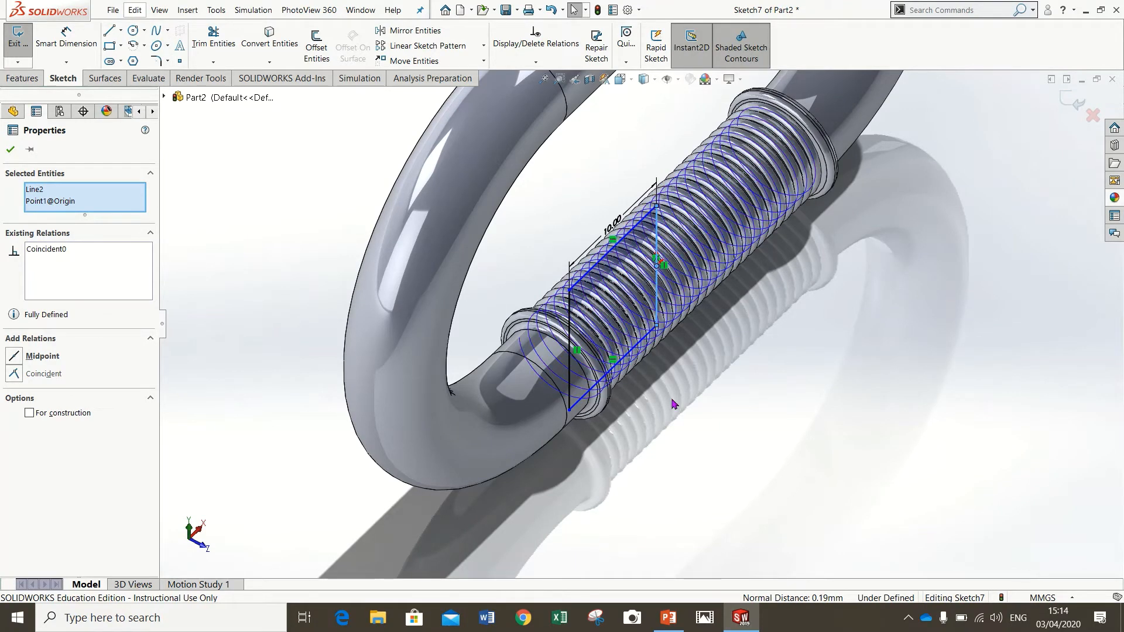
middle_drag(720, 453, 732, 392)
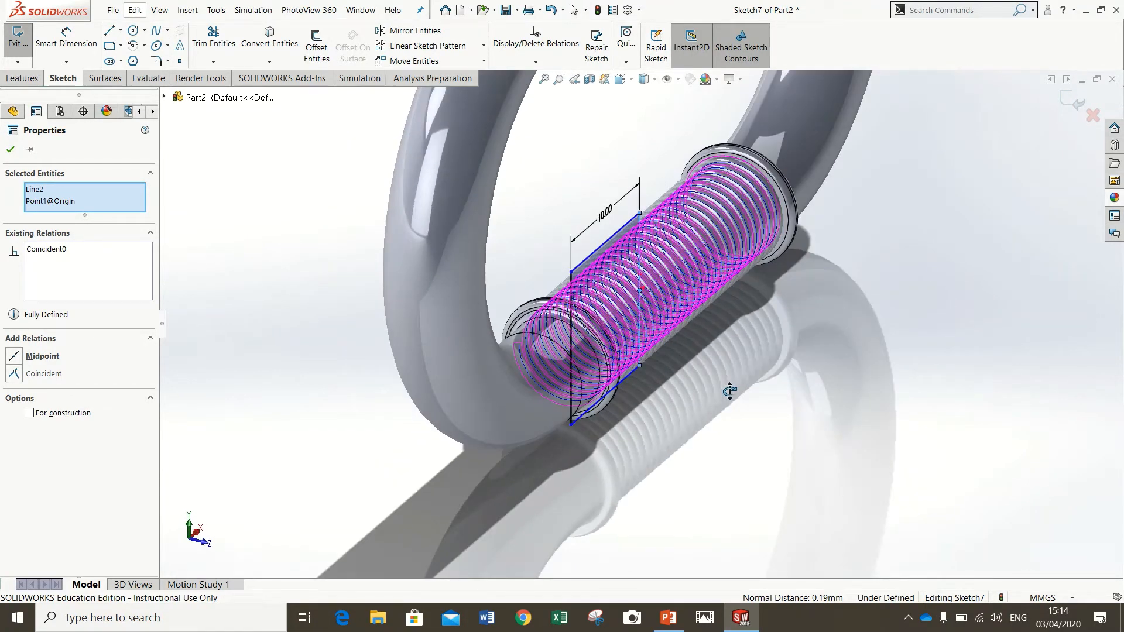
click(23, 78)
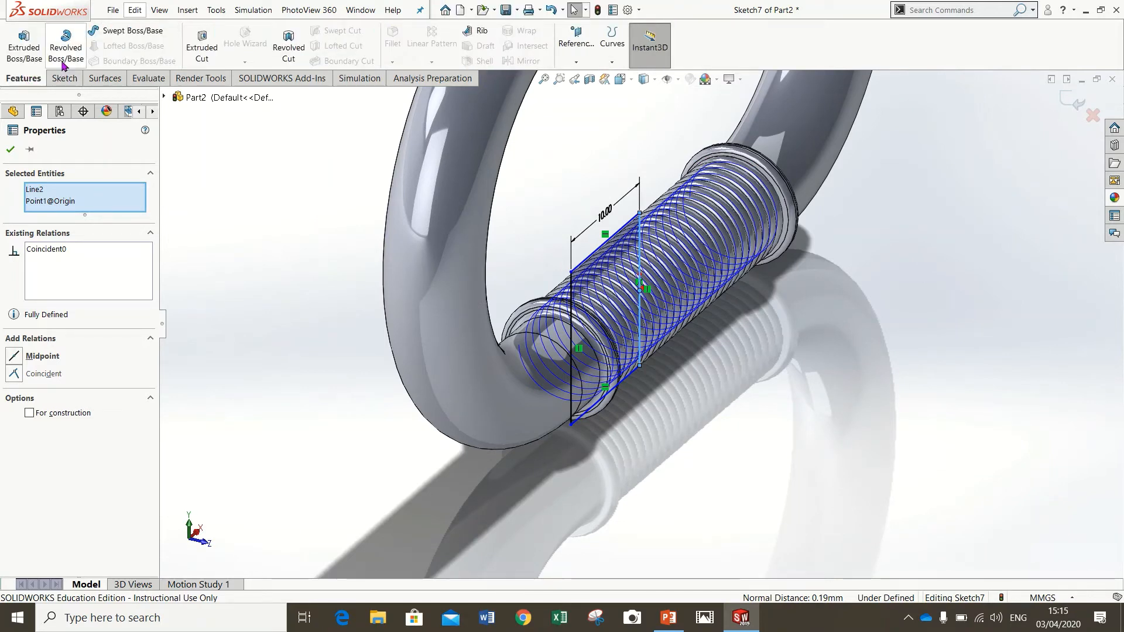
click(192, 50)
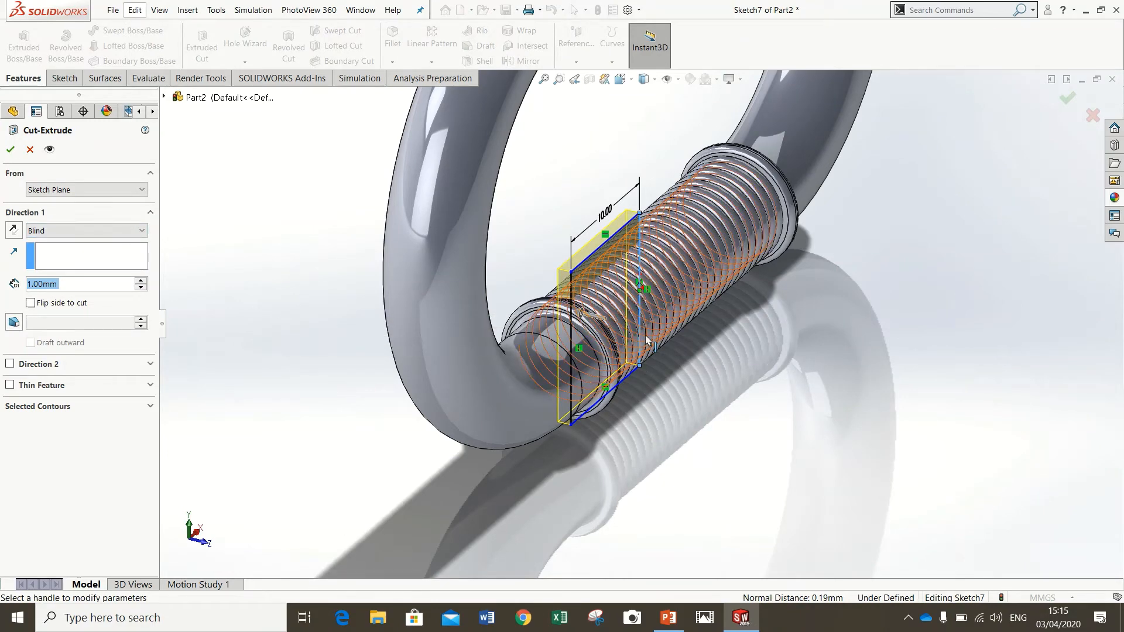
click(90, 231)
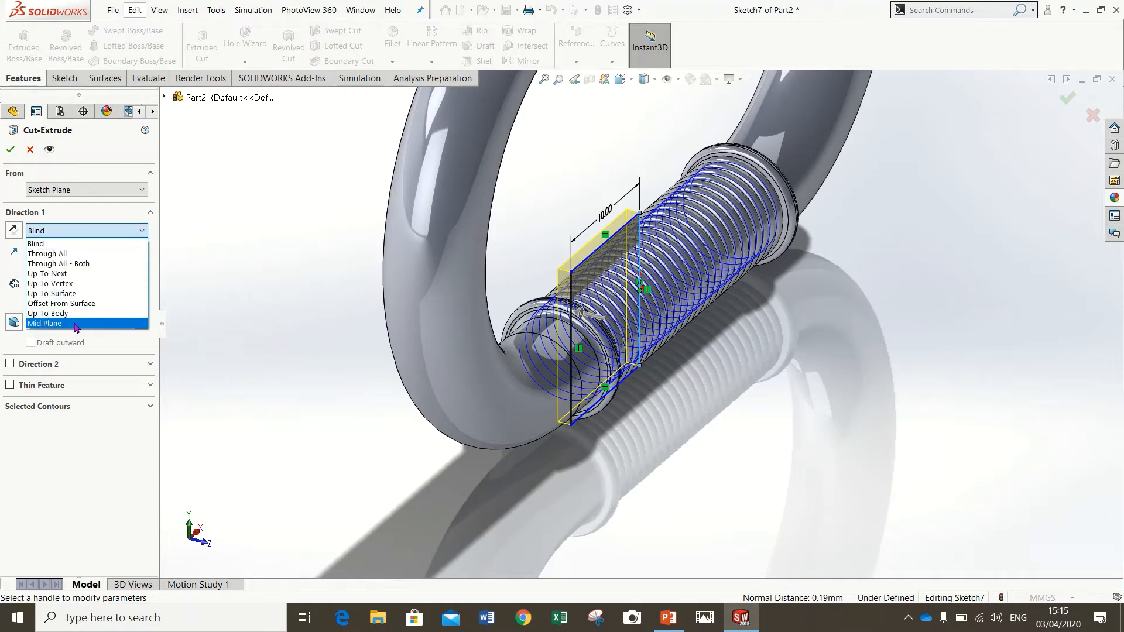
click(76, 324)
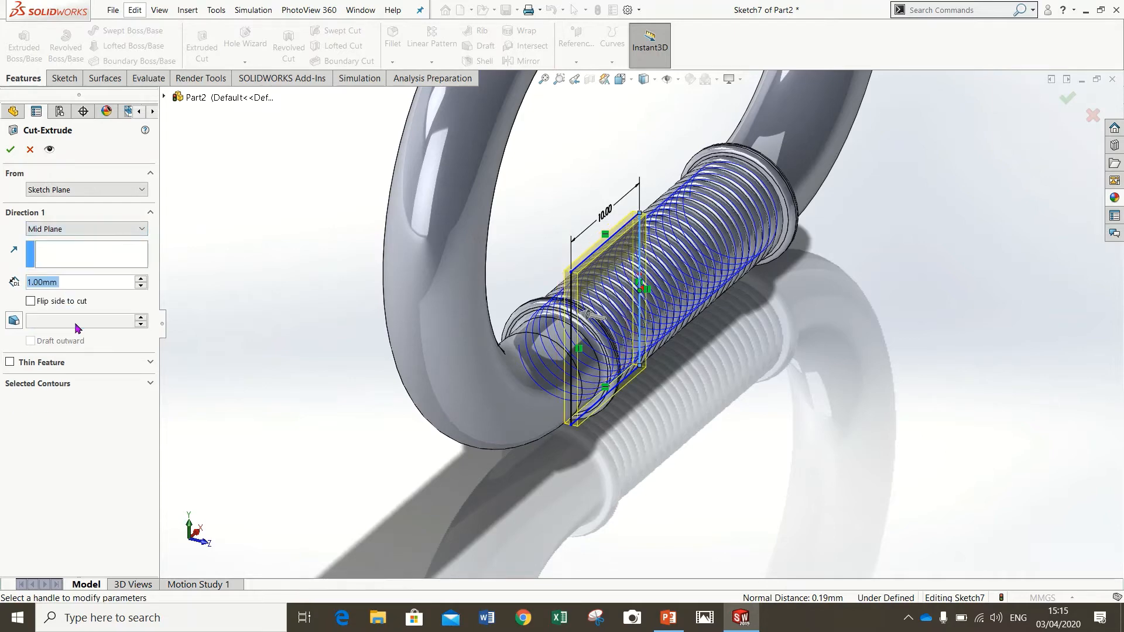
- Set the cut depth to 31 mm and create the cut through the left part of the coiled bar
click(141, 279)
click(141, 279)
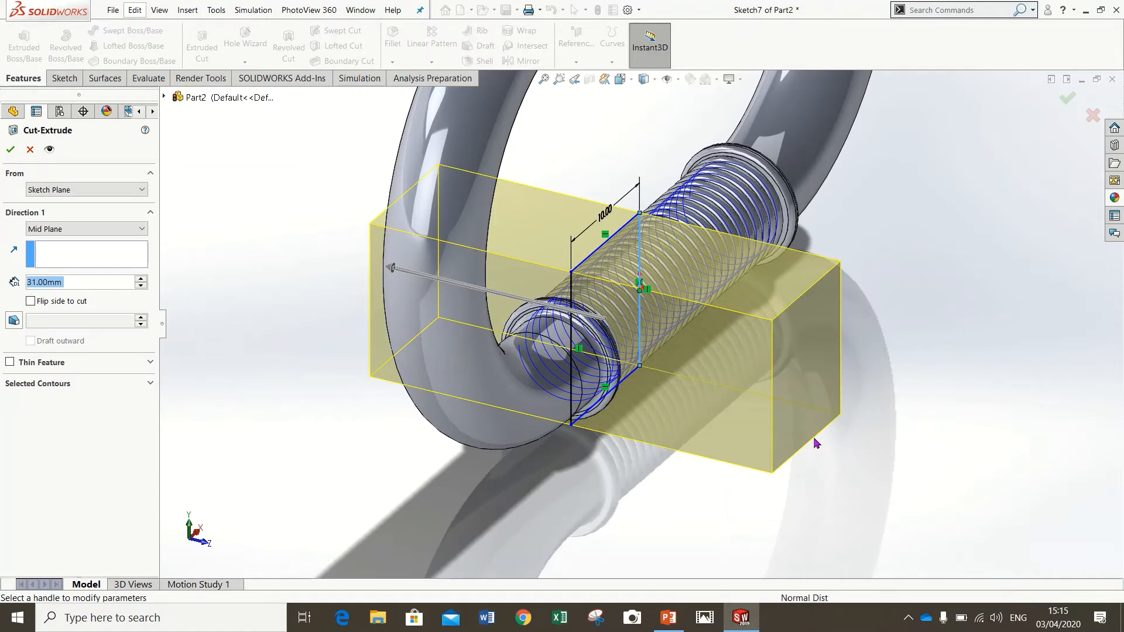
scroll(816, 443, down, 5)
scroll(810, 486, up, 10)
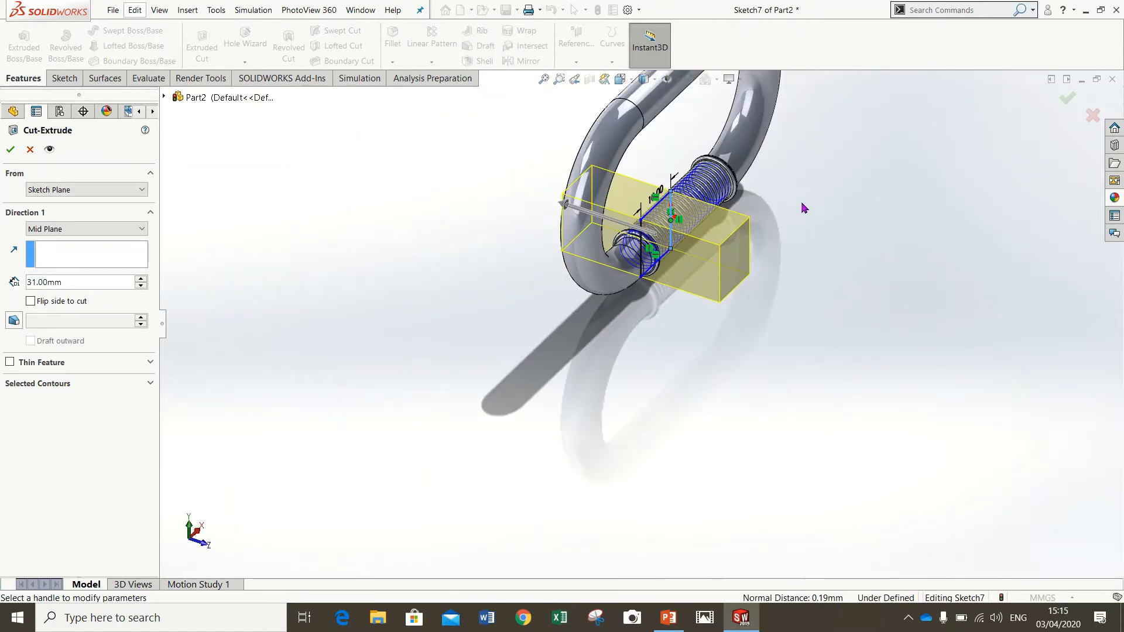
scroll(803, 208, down, 3)
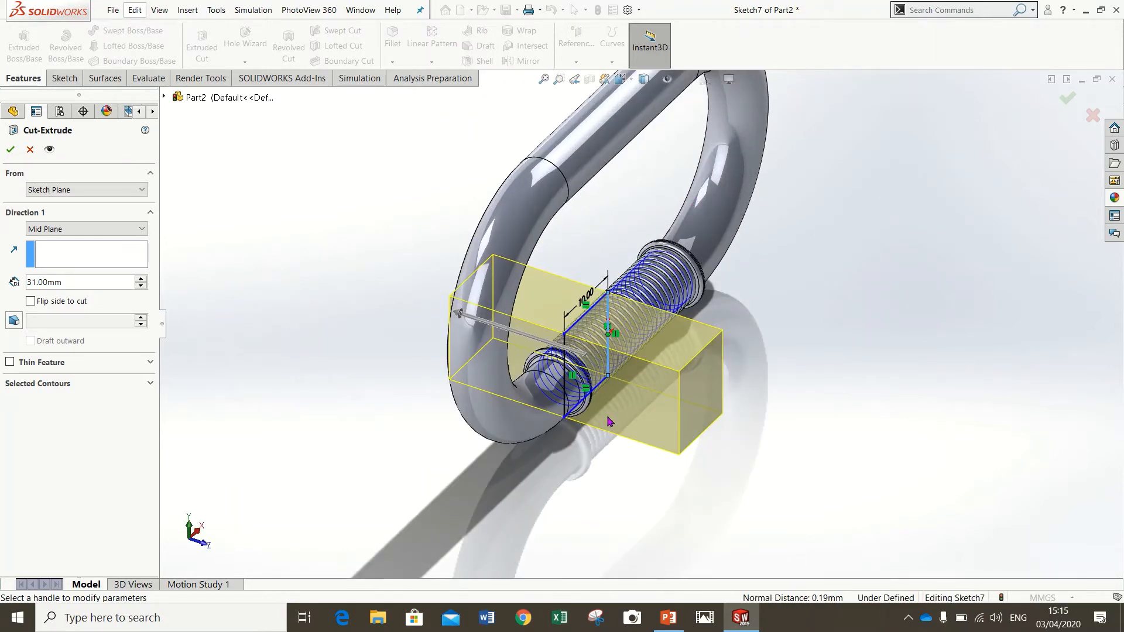
click(10, 151)
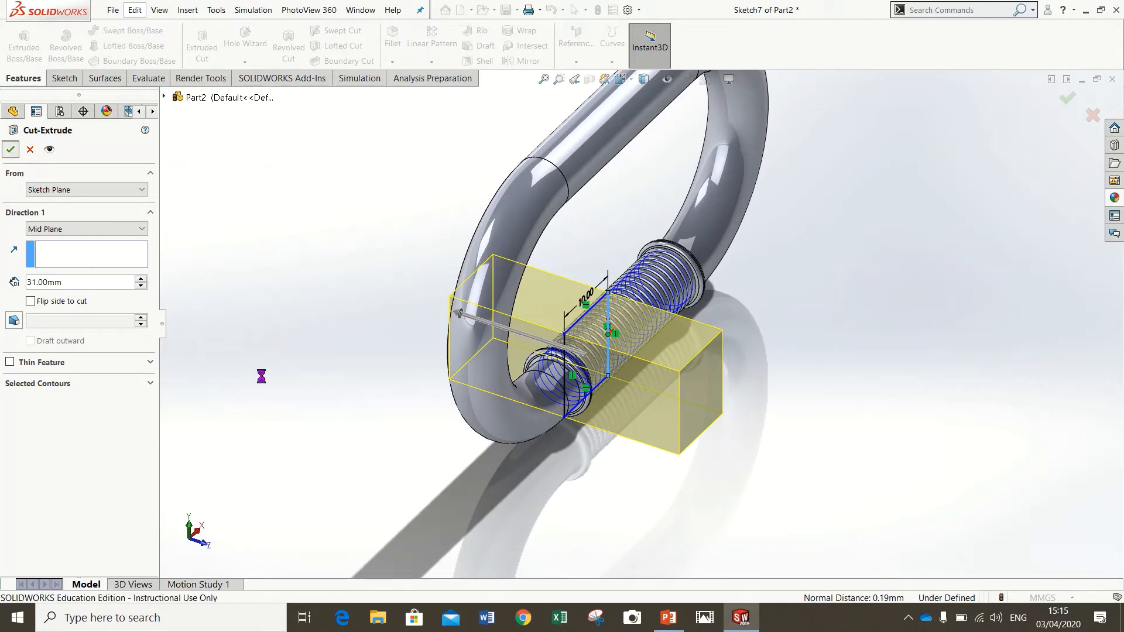
click(250, 287)
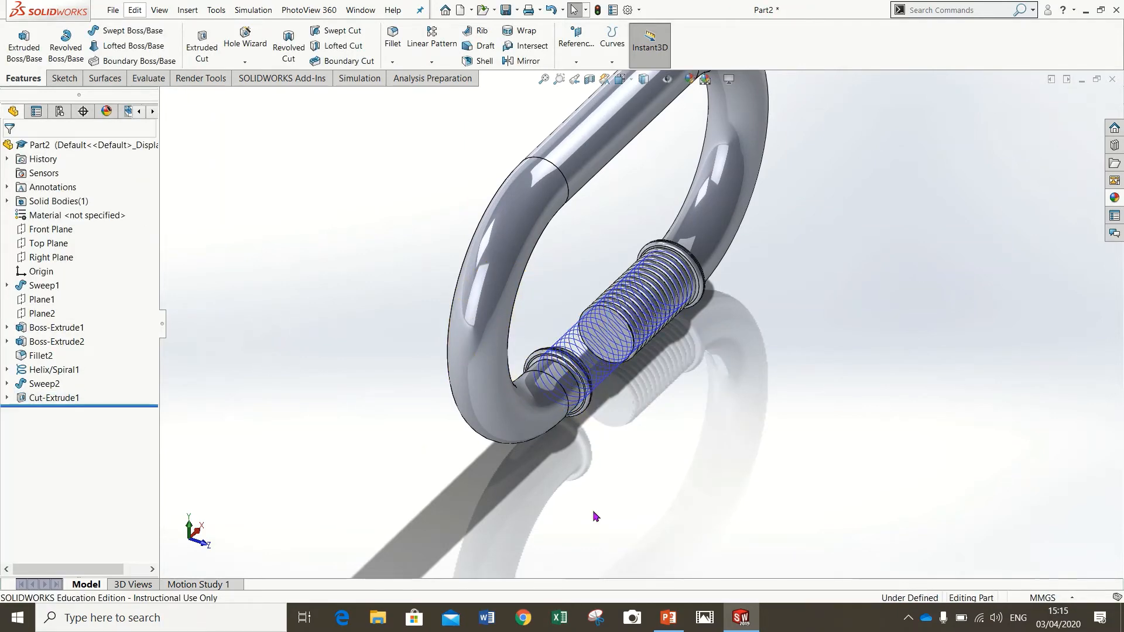
- Hide the helix curve and fit the whole link in the view
middle_drag(798, 457, 781, 459)
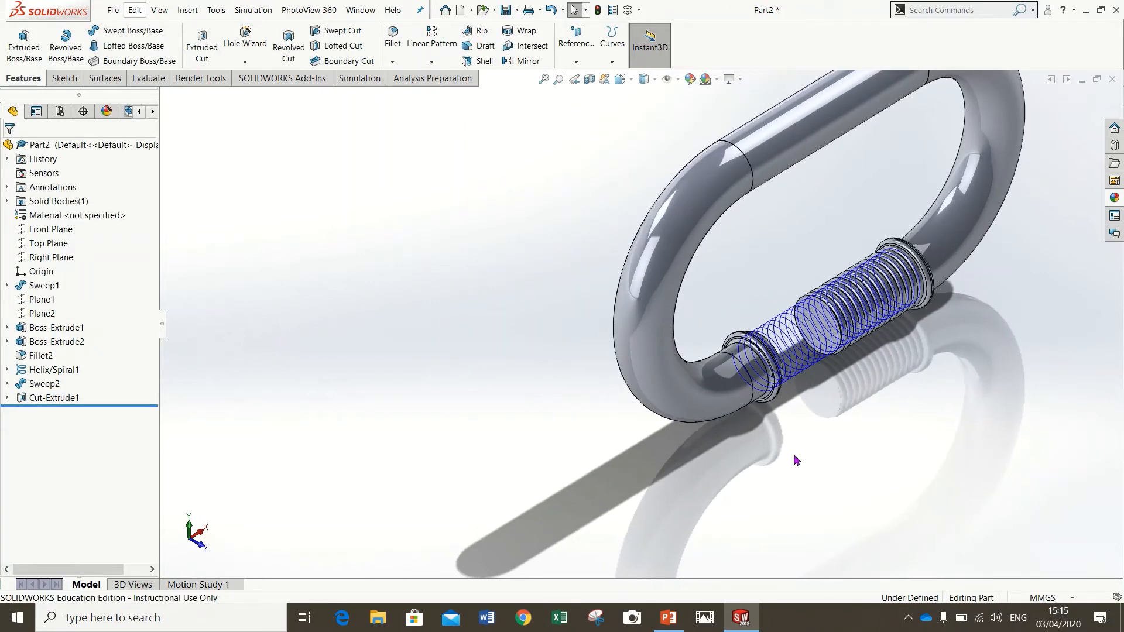
click(799, 359)
click(849, 455)
right_click(814, 354)
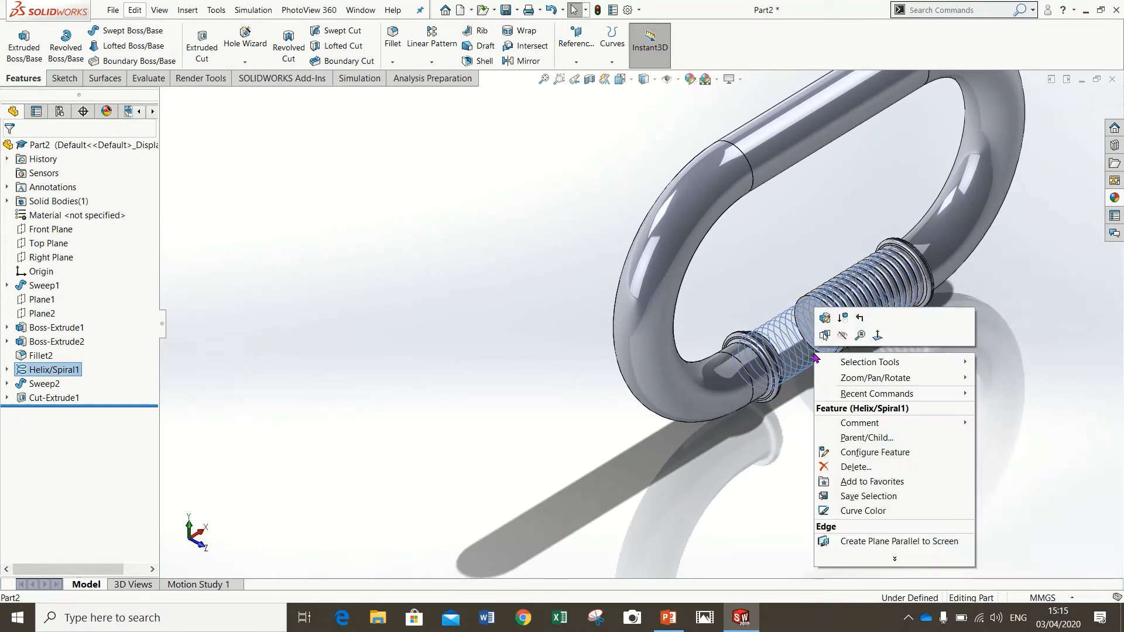
click(842, 334)
key(f)
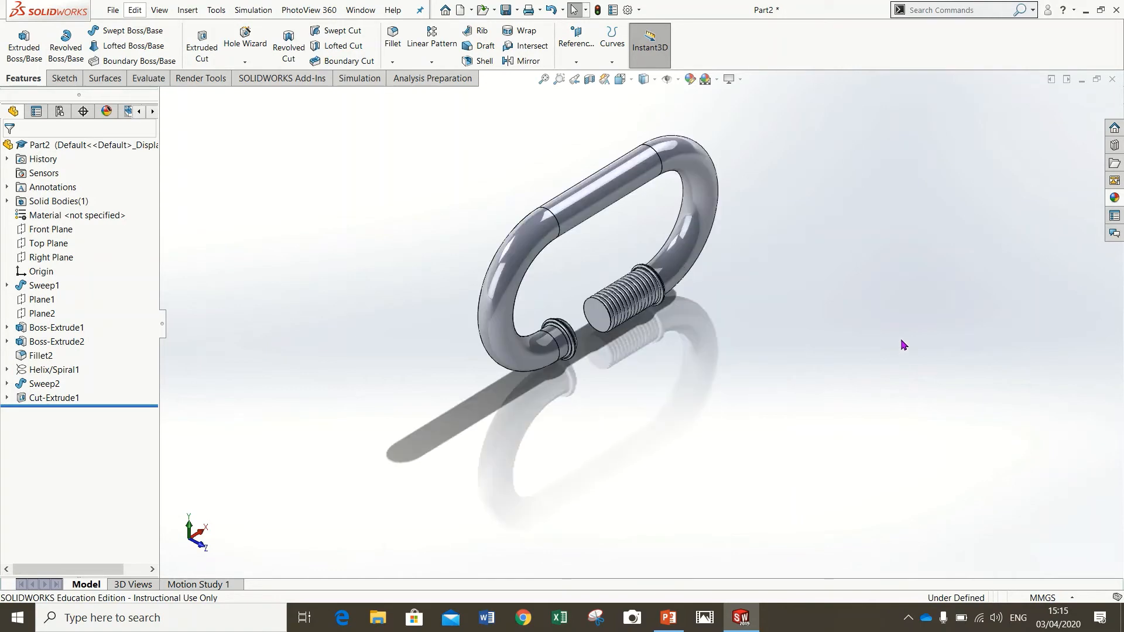
- Examine the gap between the link's open ends and the threaded section from the front and at an angle
key(space)
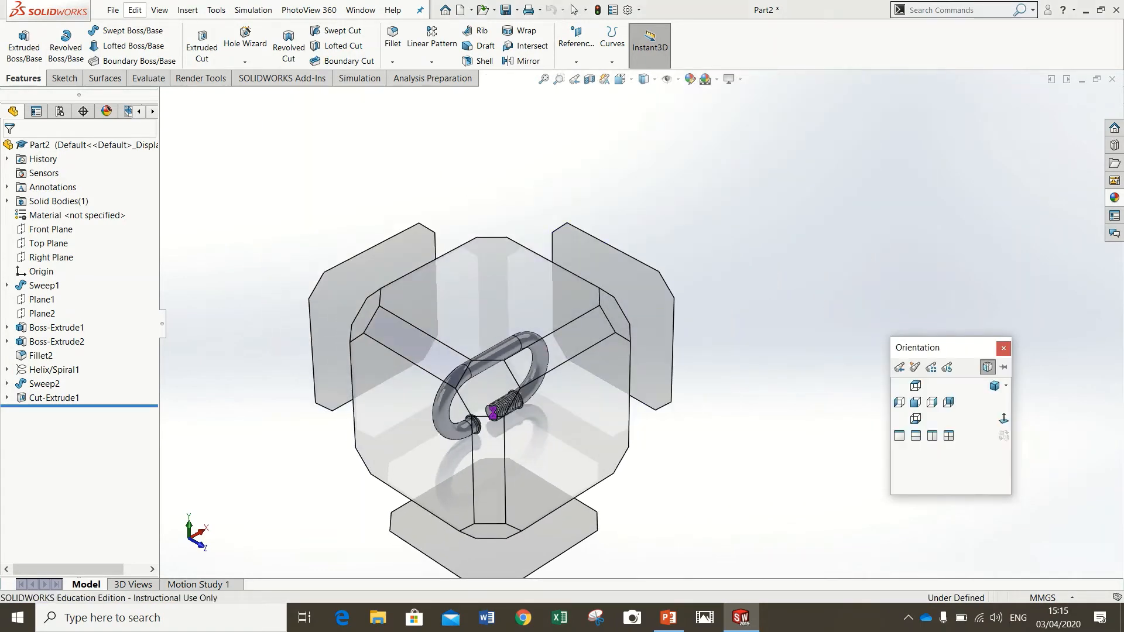
click(582, 464)
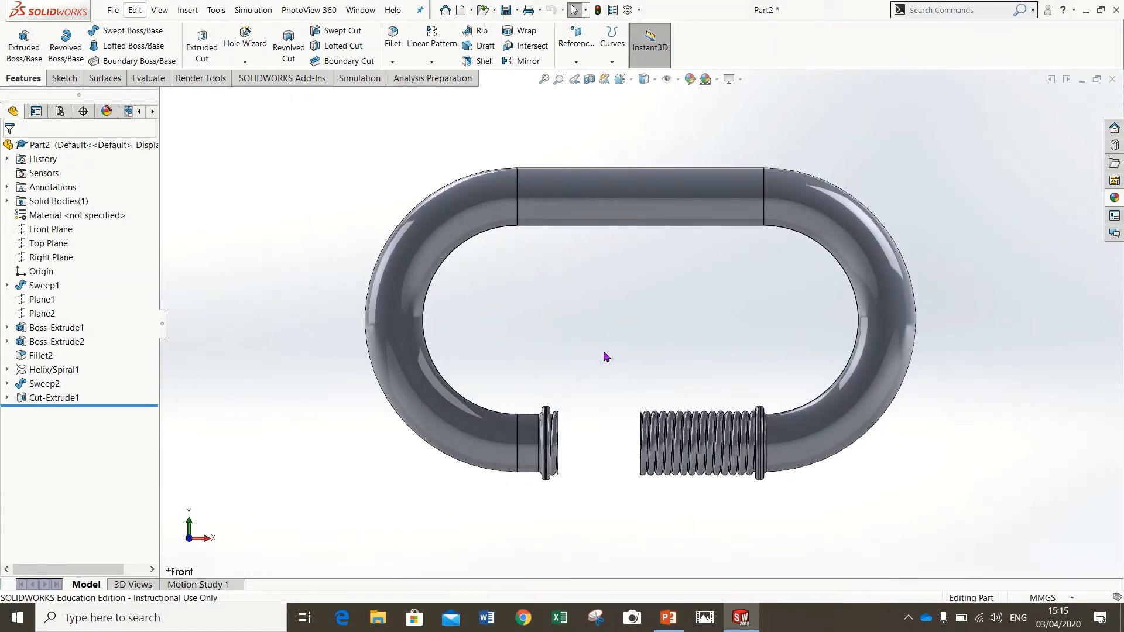
middle_drag(605, 354, 642, 392)
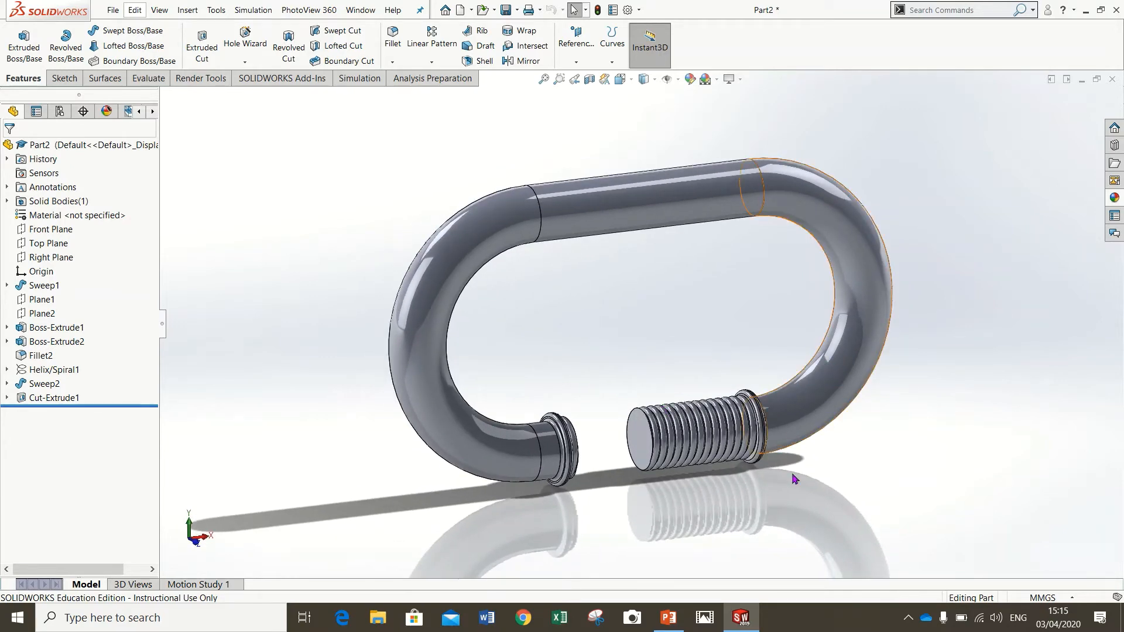
middle_drag(793, 479, 814, 433)
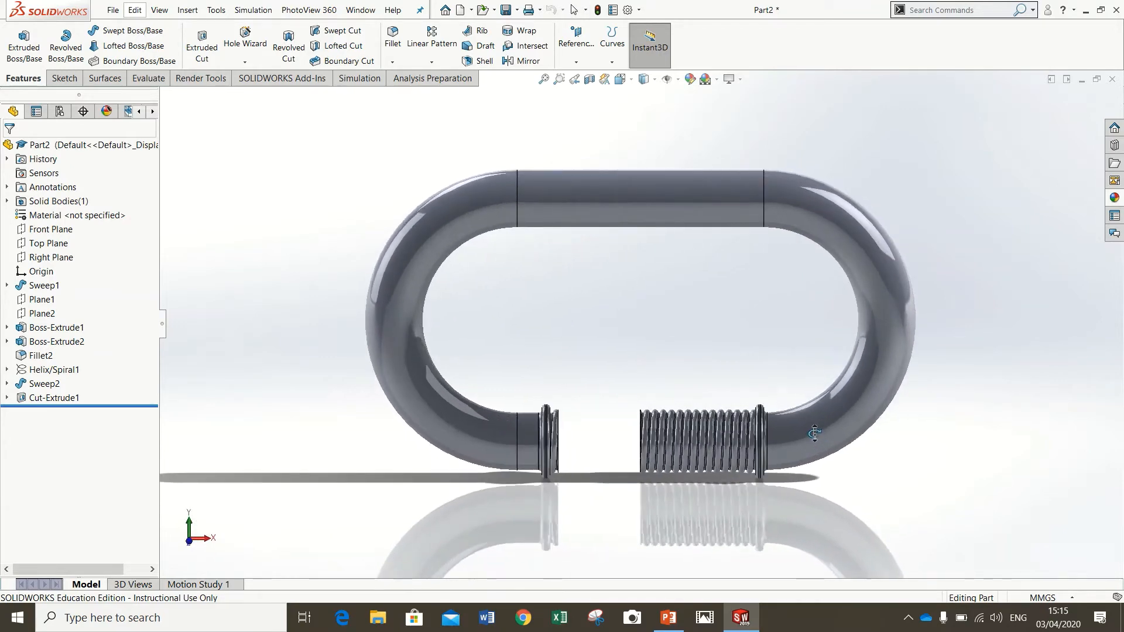
scroll(764, 445, down, 2)
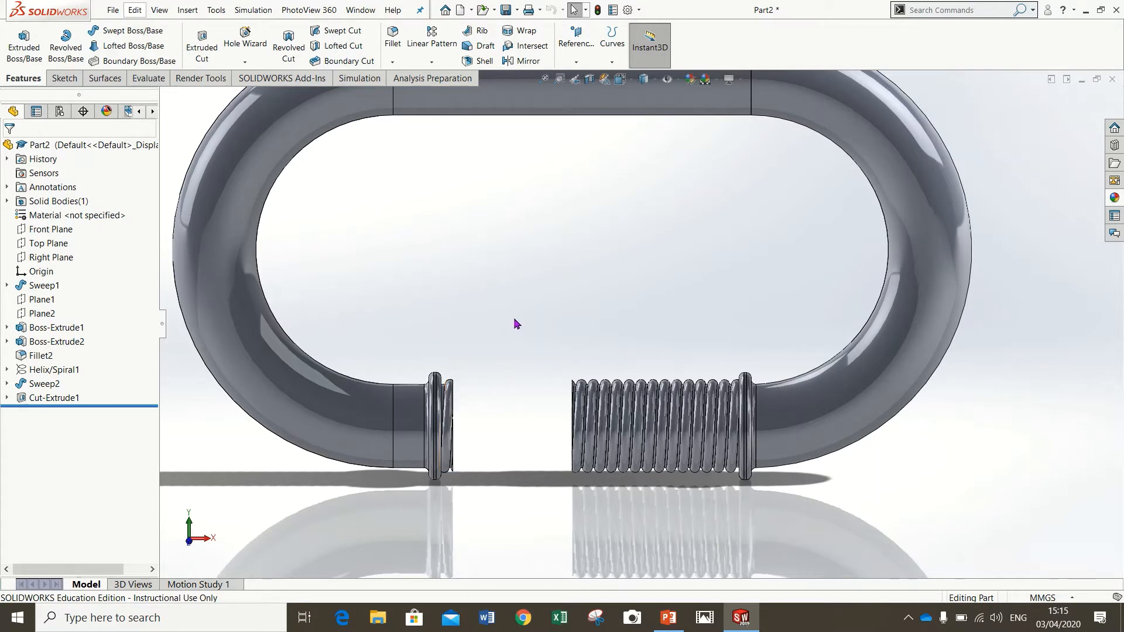
scroll(515, 321, up, 3)
scroll(530, 295, up, 1)
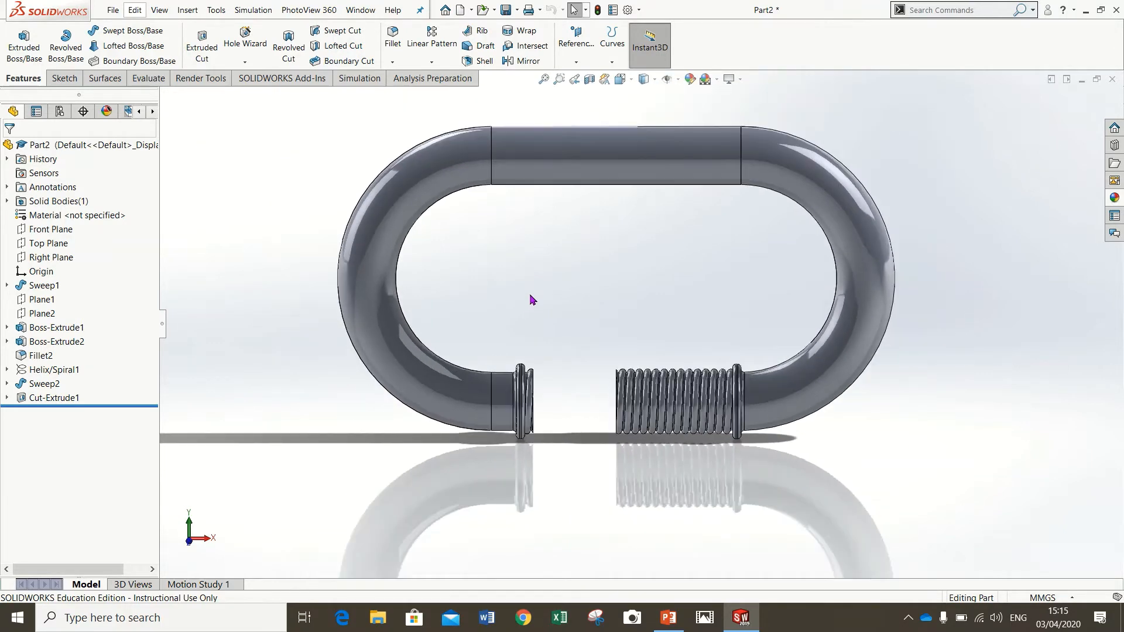
scroll(549, 133, down, 1)
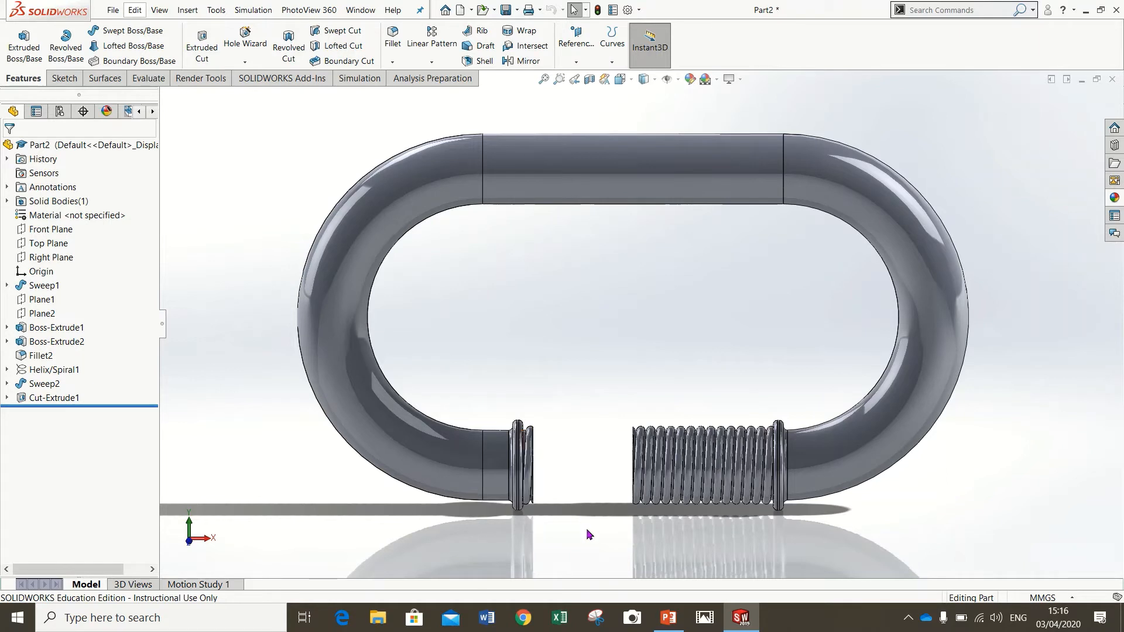
- Apply the polished aluminum appearance from the metal library to the whole link
click(1109, 200)
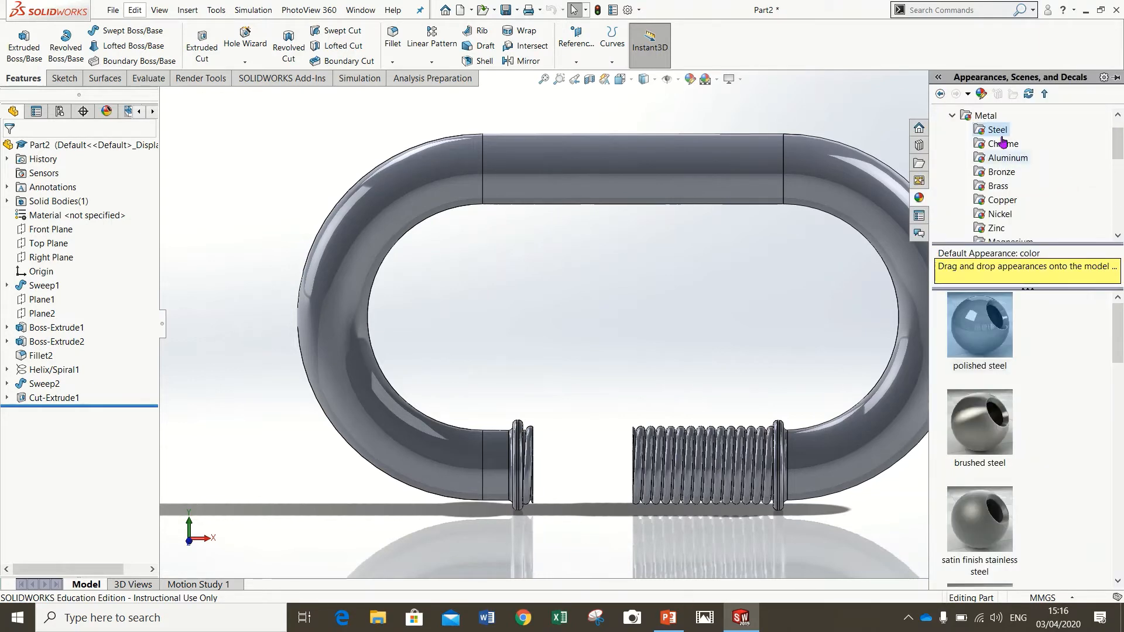
click(952, 116)
click(952, 116)
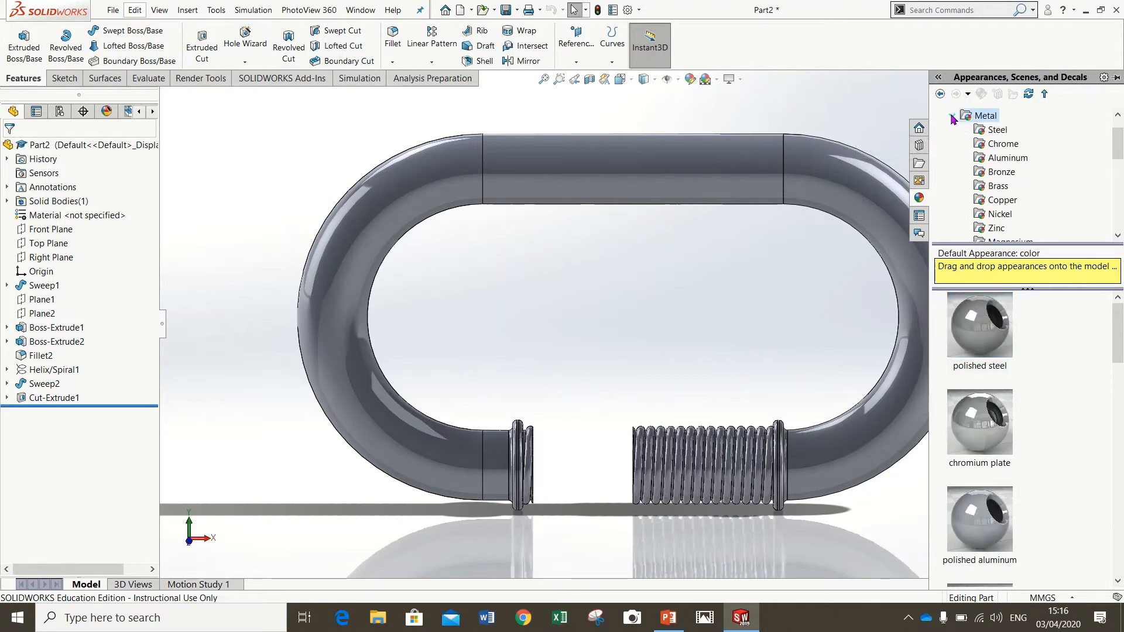
click(1008, 158)
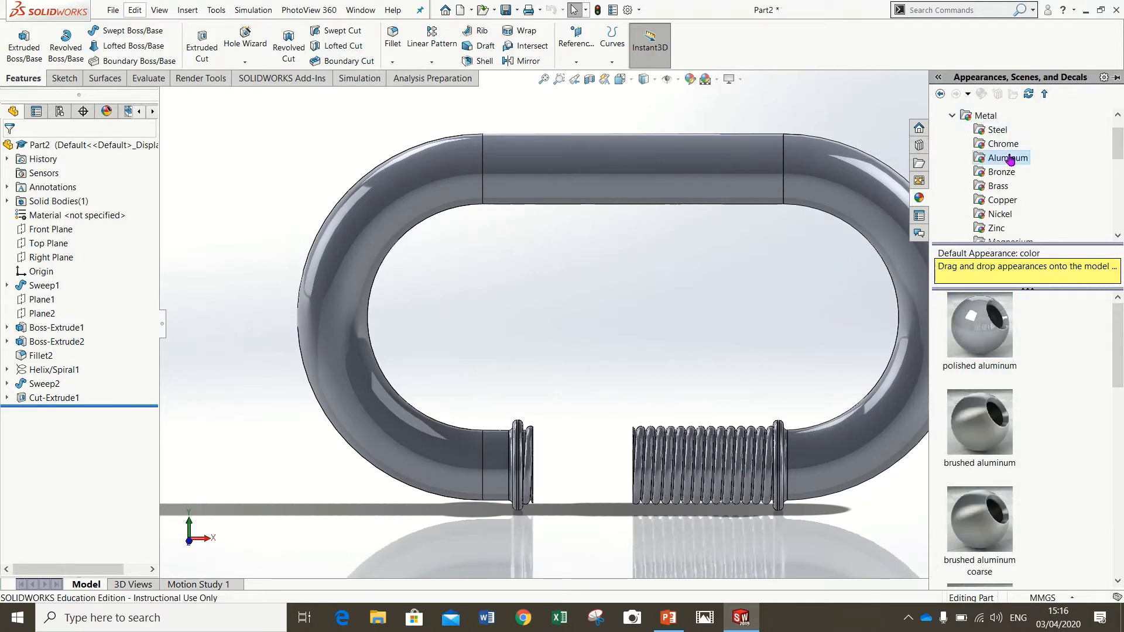
mouse_move(980, 333)
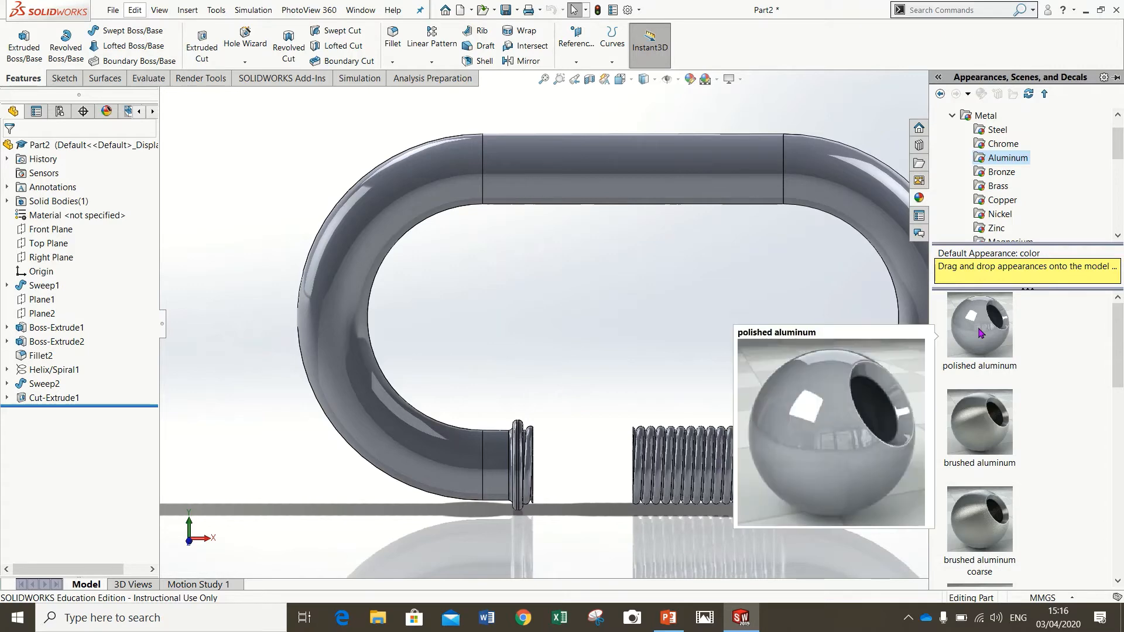
drag(981, 333, 742, 181)
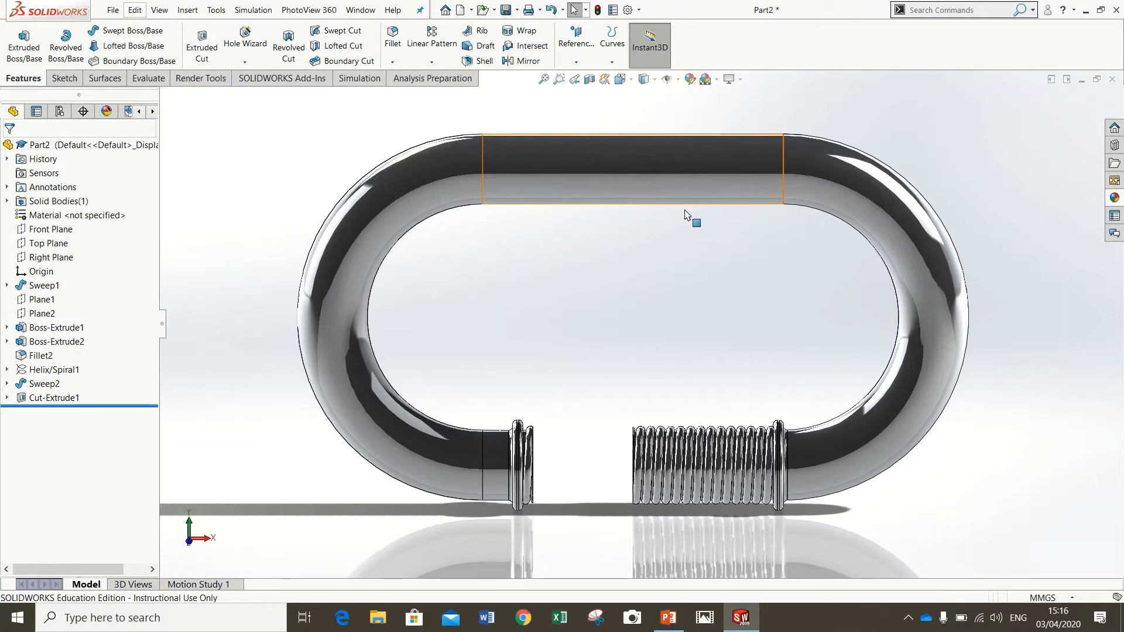
- Change the model's display style to shaded without edges
middle_drag(595, 266, 637, 316)
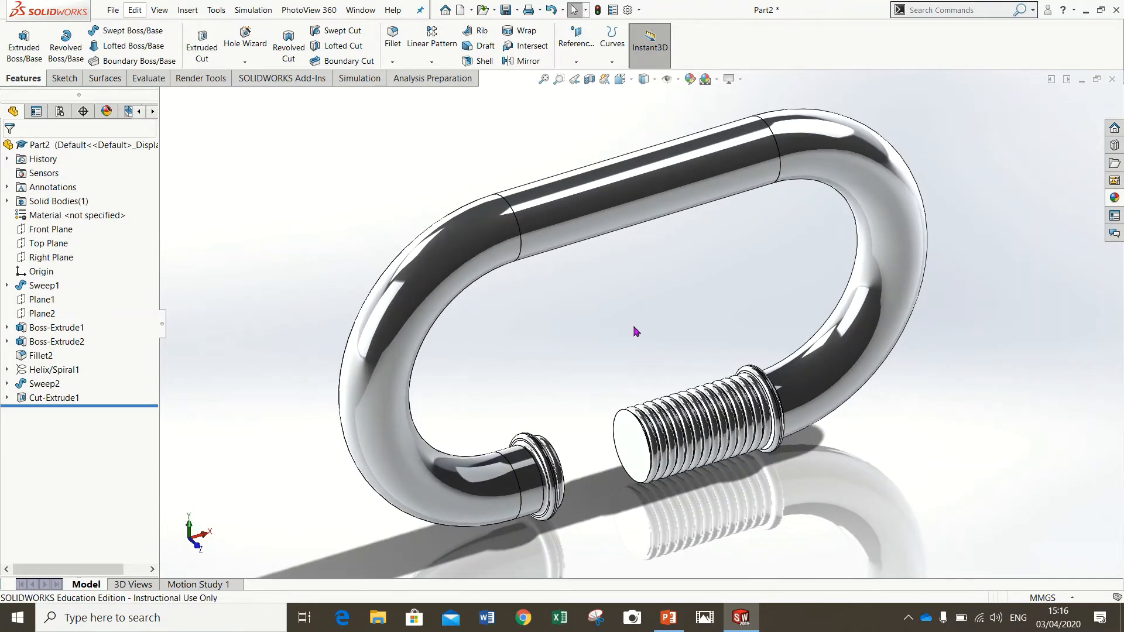
scroll(632, 325, up, 2)
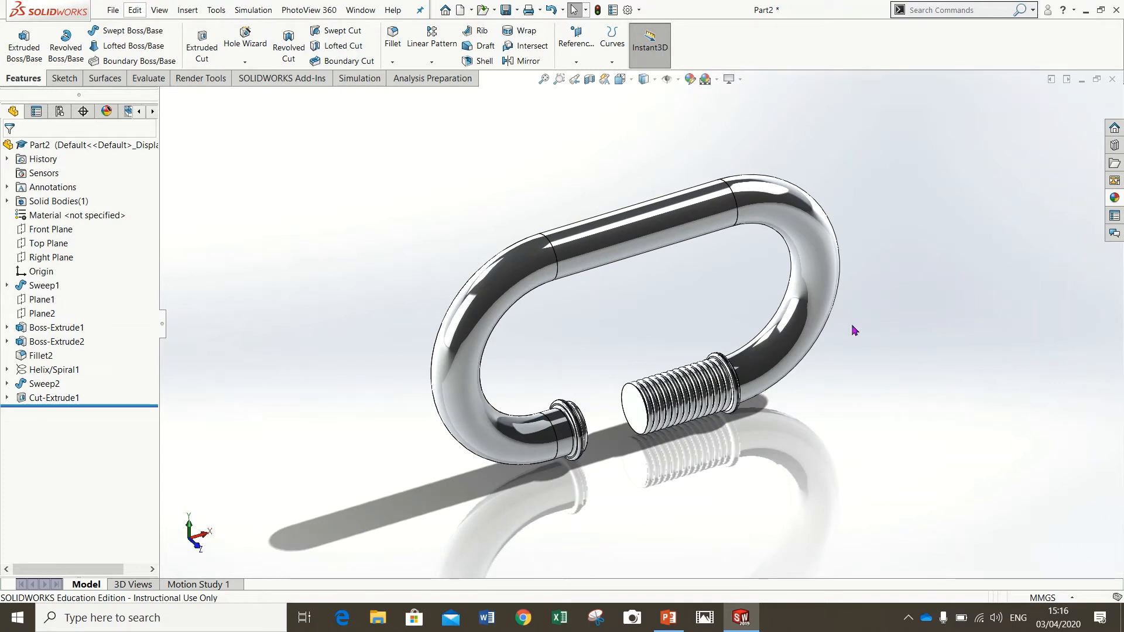
click(655, 79)
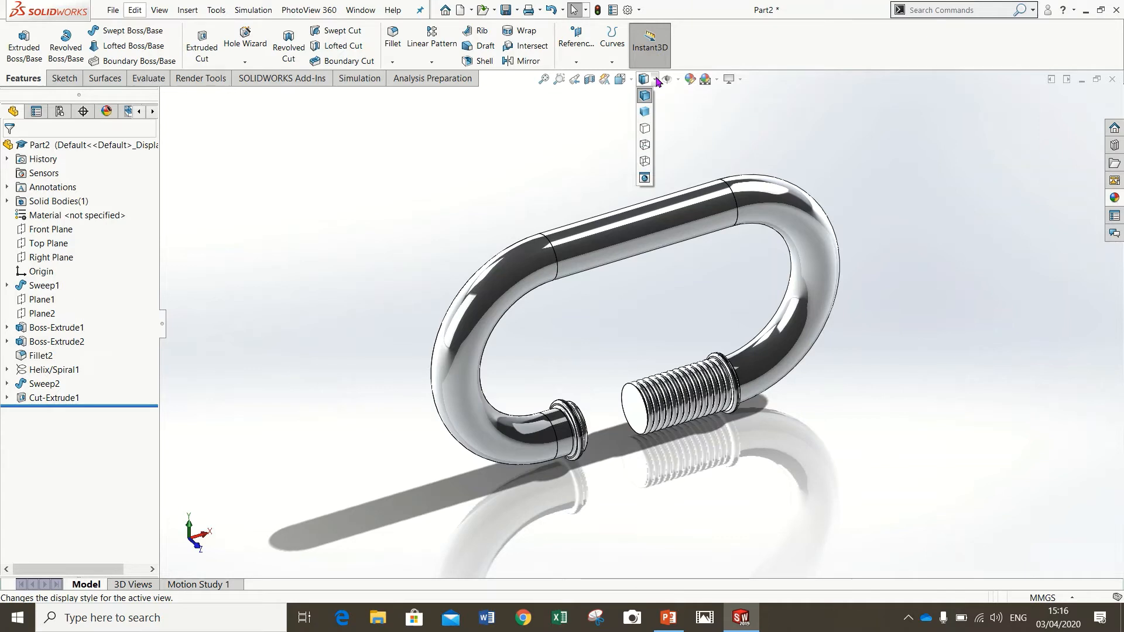
click(645, 114)
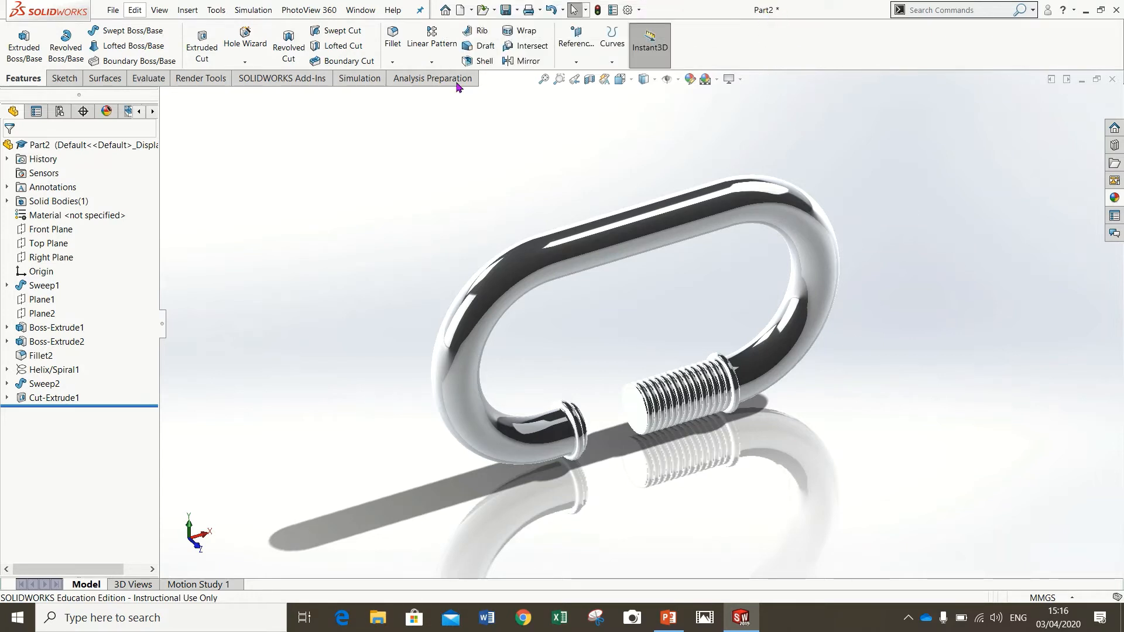
- Save the part to the Desktop under the file name SPLIT LINK
click(112, 10)
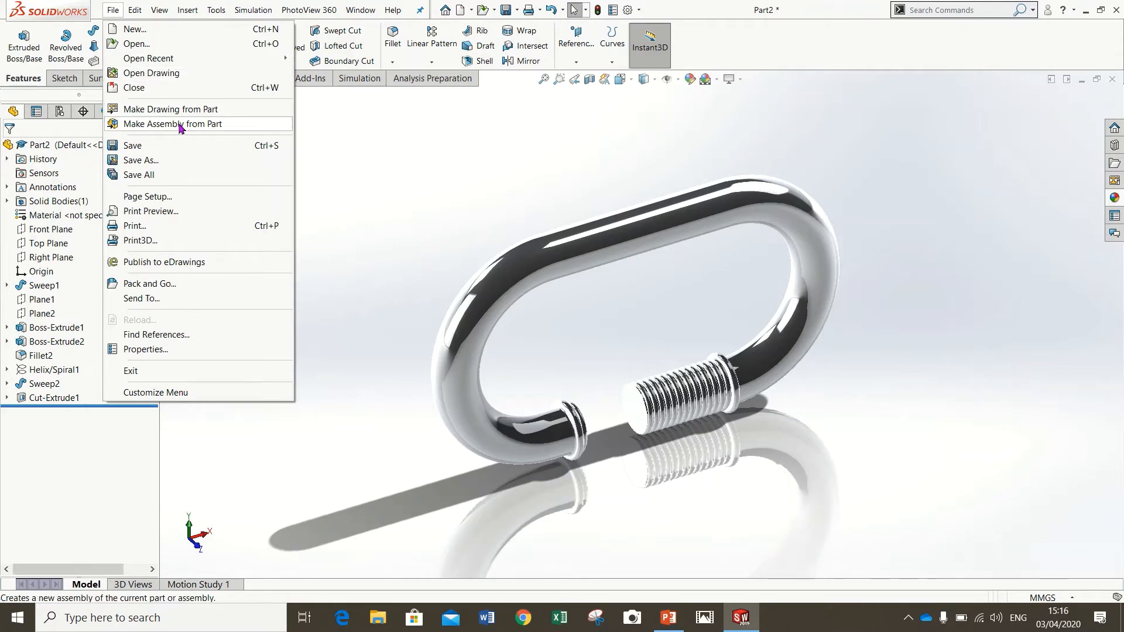
click(165, 159)
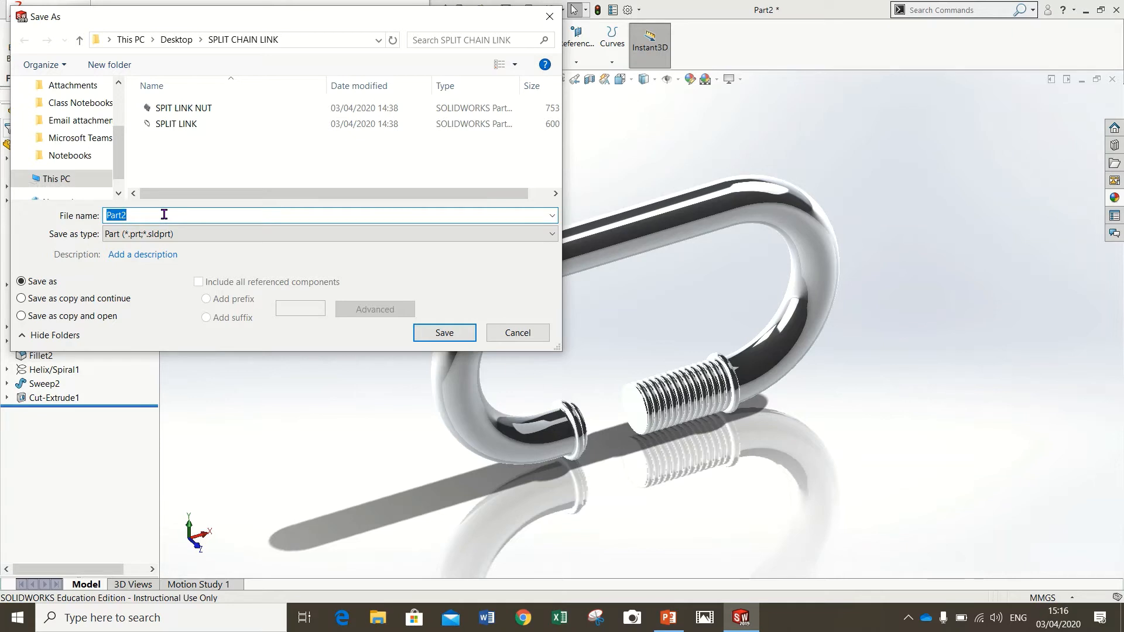
text(SPLI)
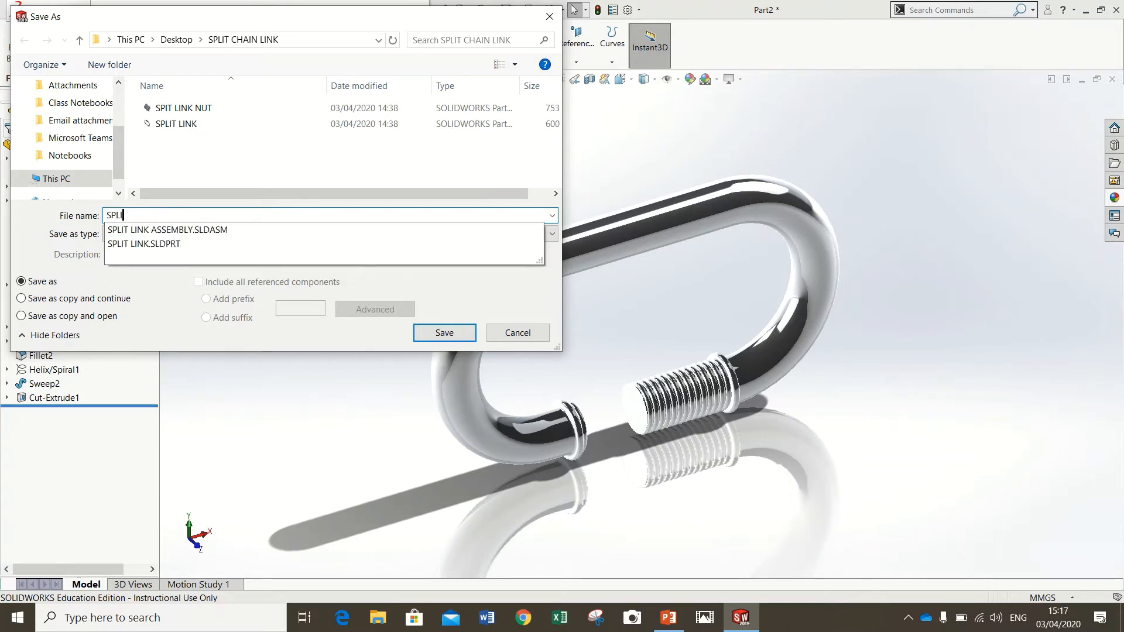
text(T LINK)
click(56, 179)
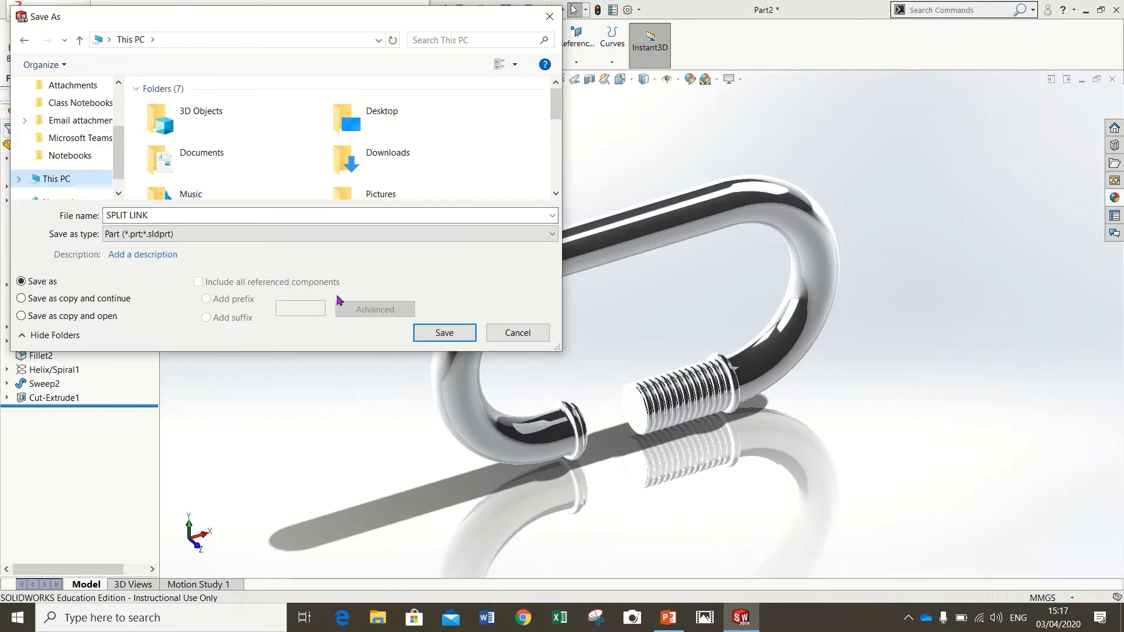
click(368, 133)
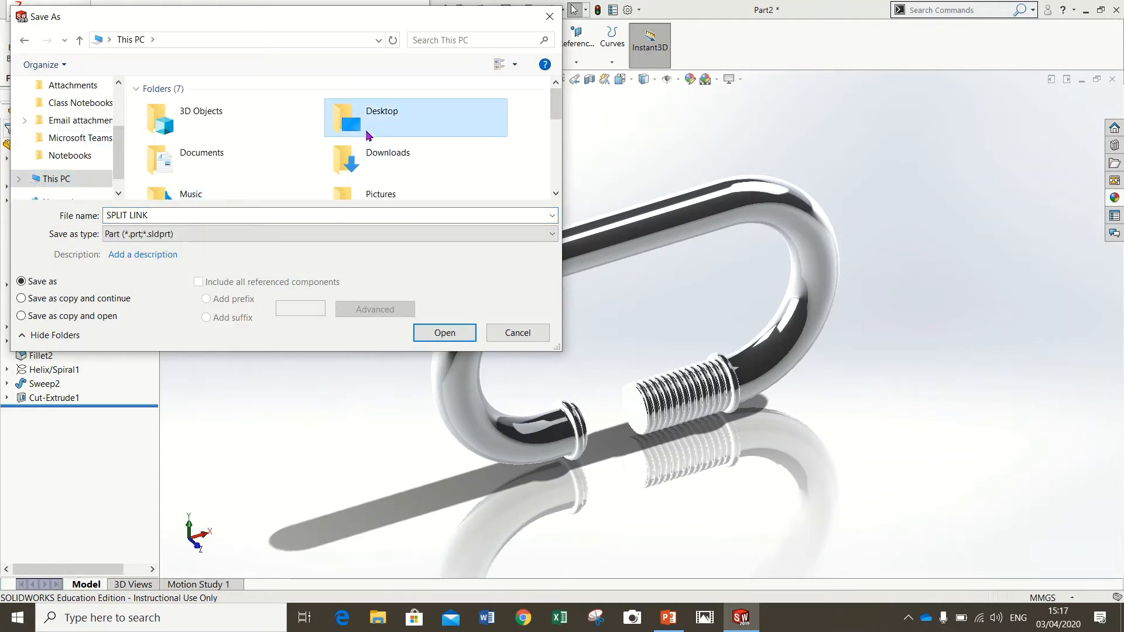
click(443, 333)
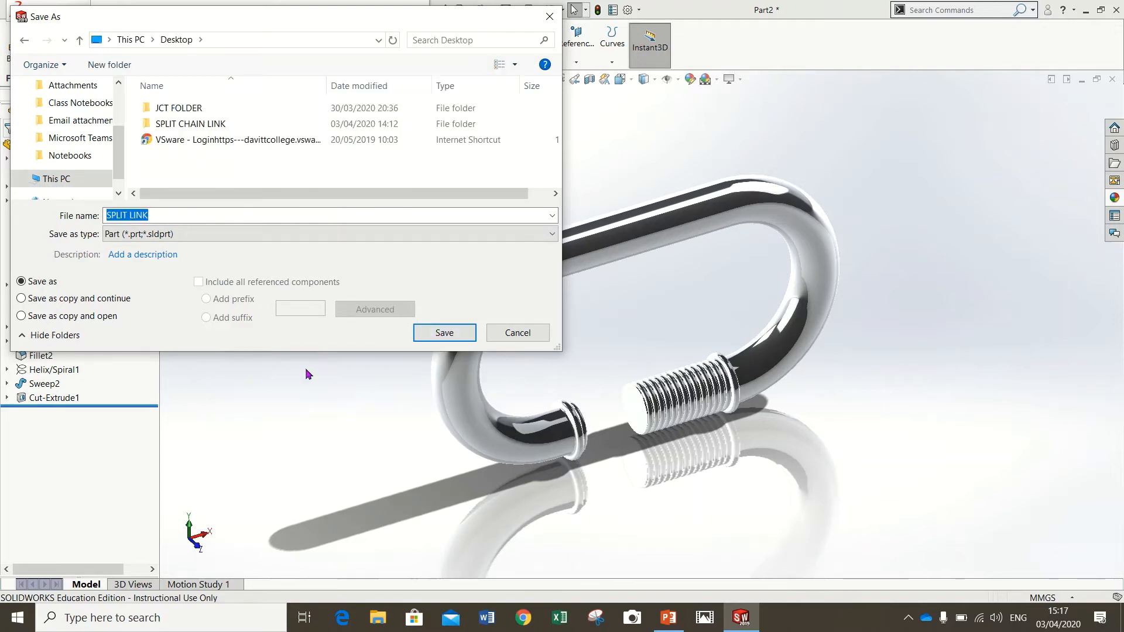
click(444, 333)
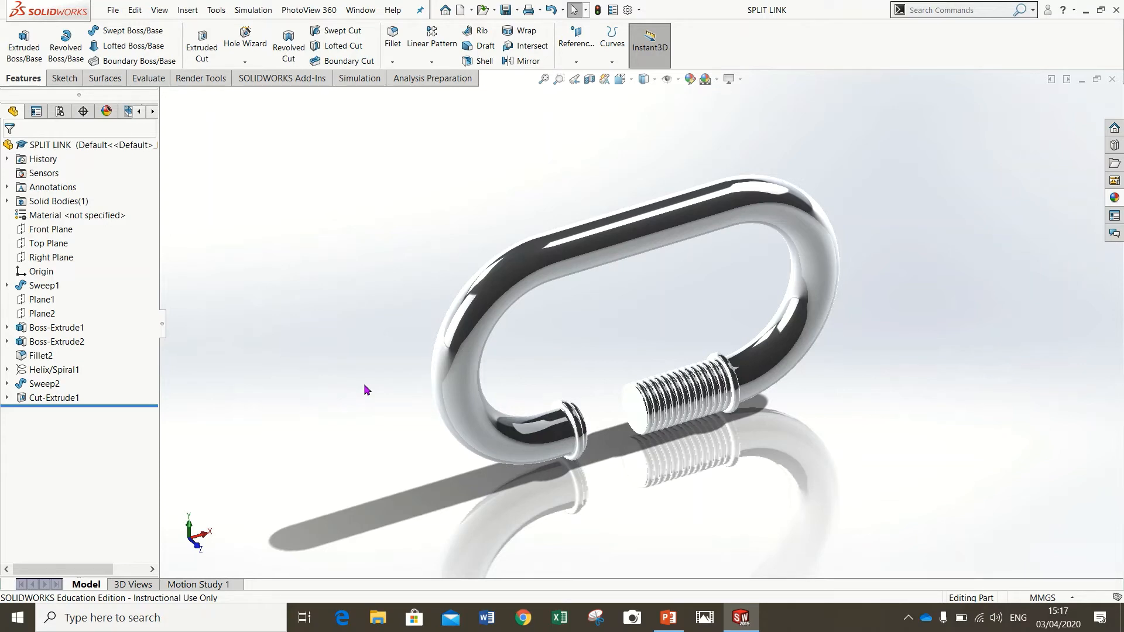
- Create a new part document and start a sketch on the Right Plane
click(461, 11)
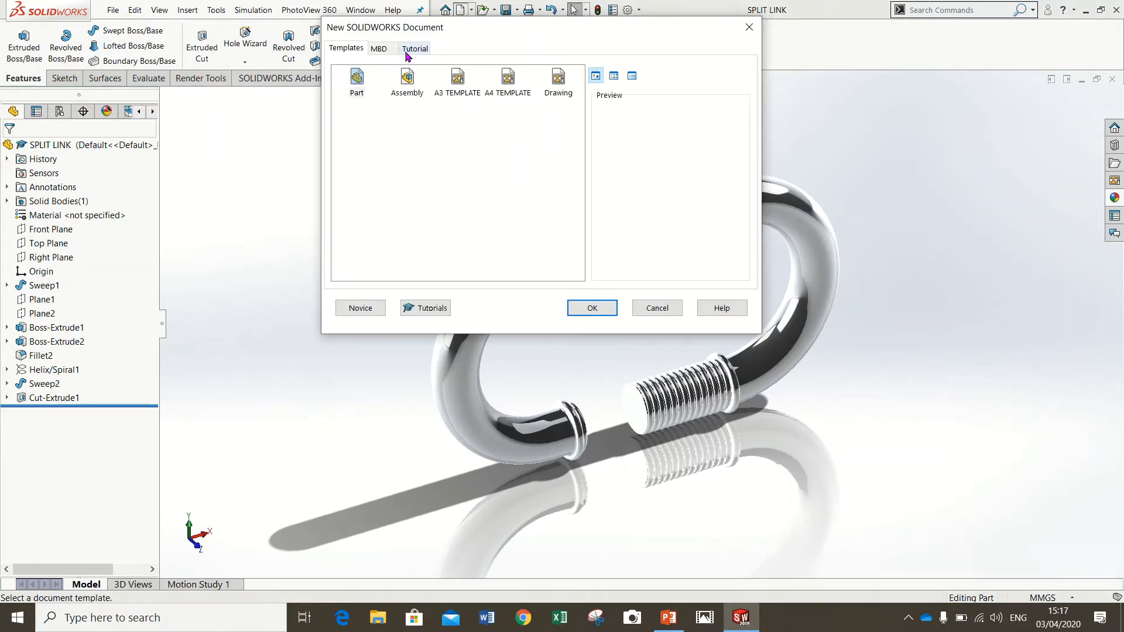
click(357, 82)
click(592, 309)
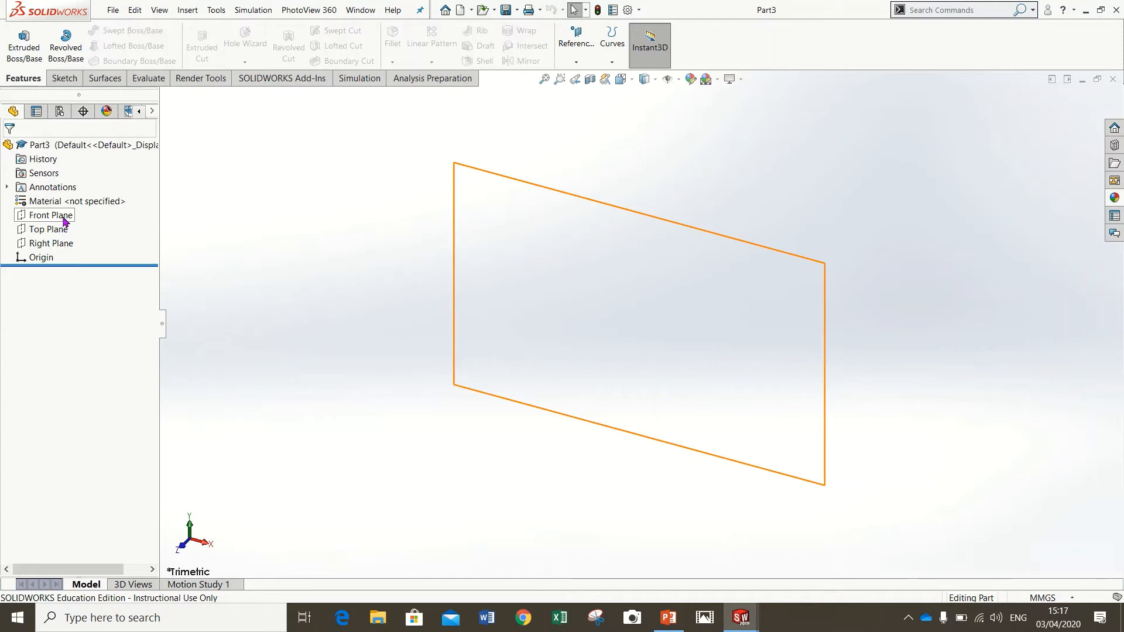
click(52, 243)
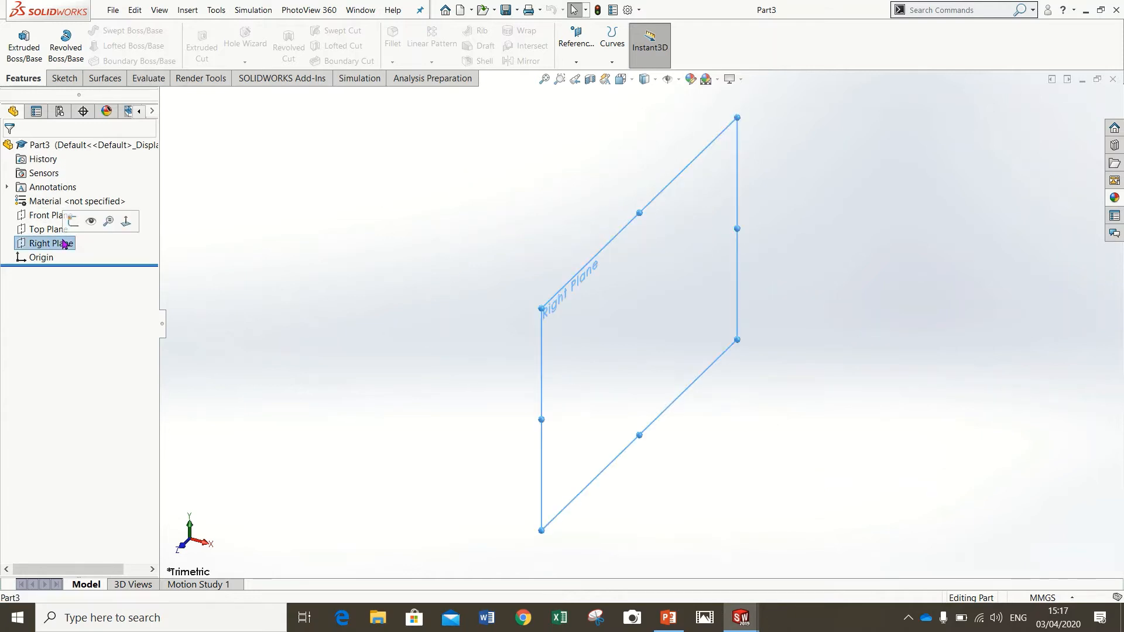
click(72, 221)
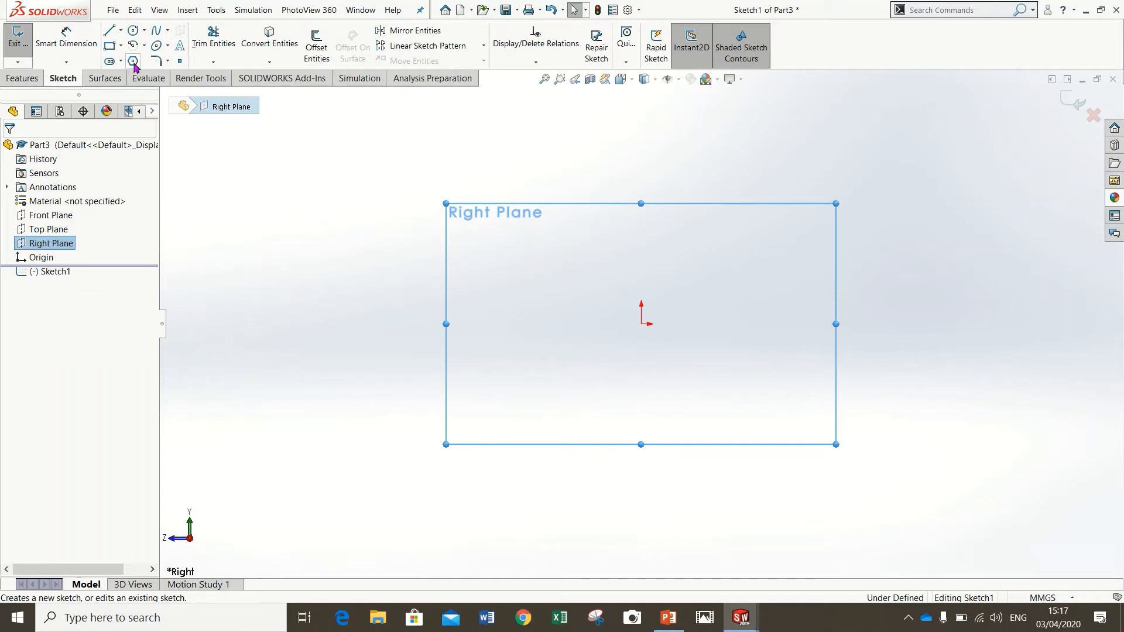
- Sketch a six-sided polygon centred on the origin, with an inscribed circle about 112 mm in diameter
click(134, 62)
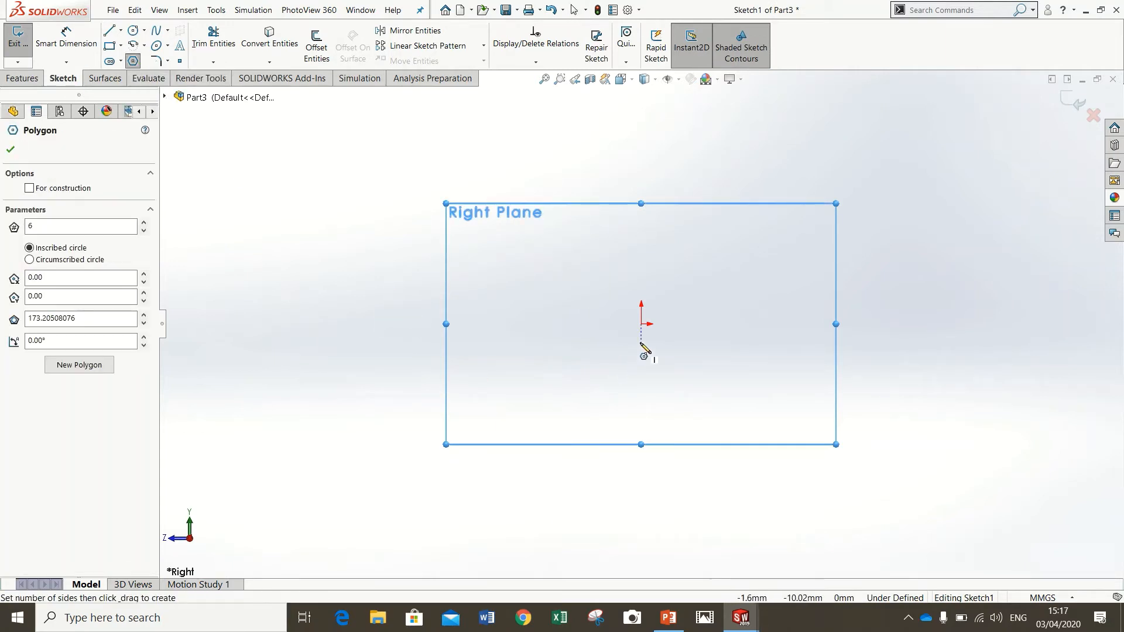
mouse_move(642, 324)
mouse_down()
mouse_move(856, 269)
mouse_move(766, 257)
mouse_up()
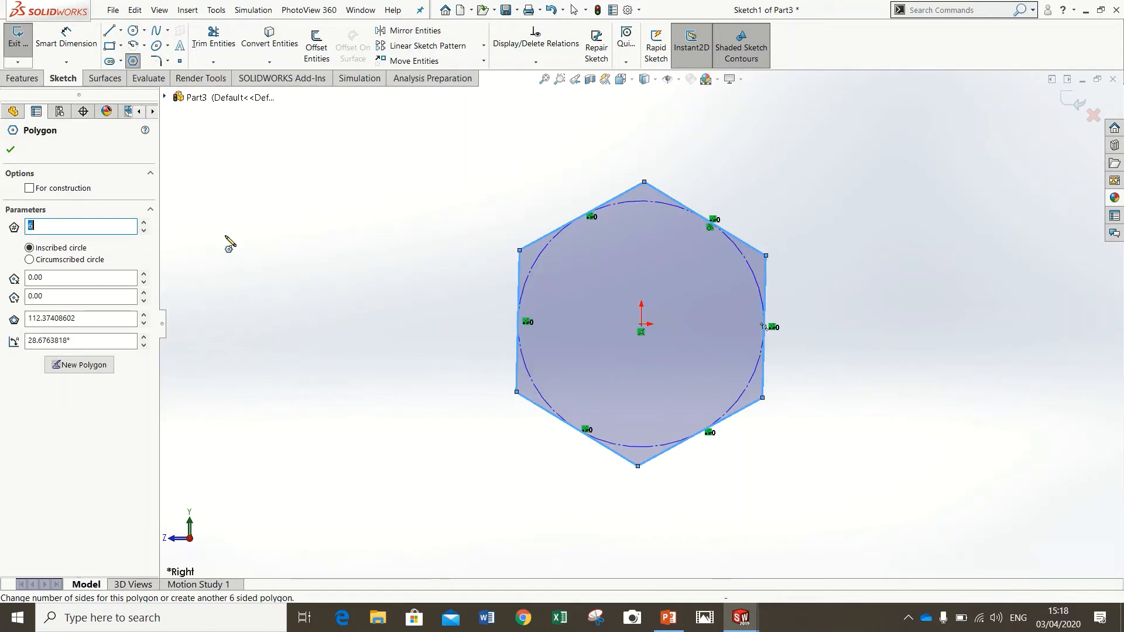
key(Escape)
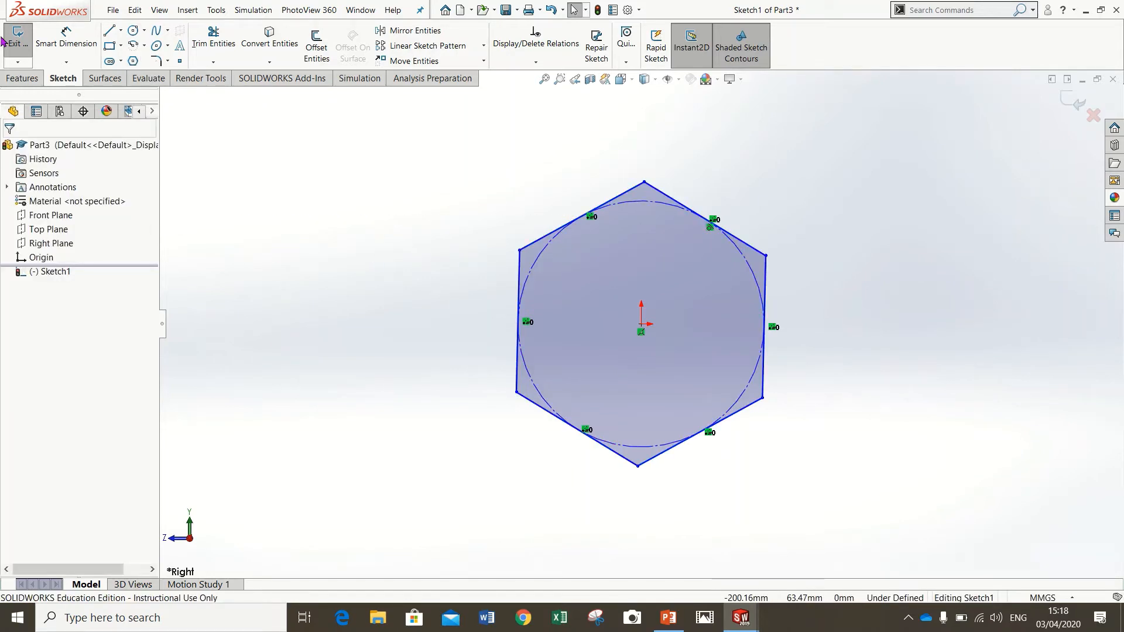
- Dimension the hexagon's inscribed construction circle to a diameter of 10 mm
click(67, 41)
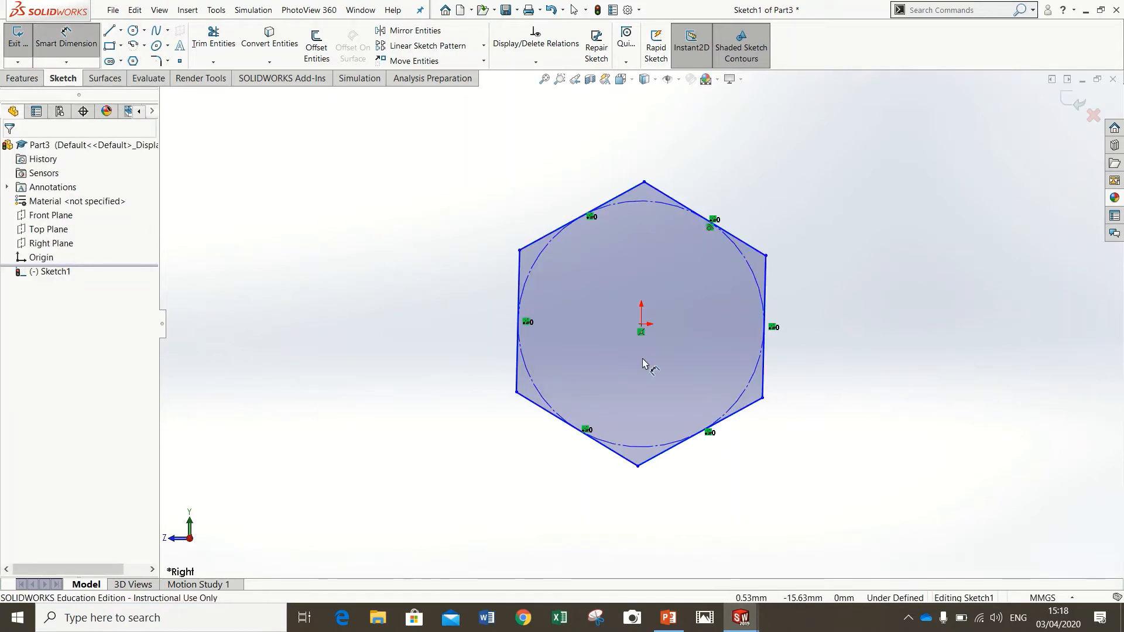
click(539, 263)
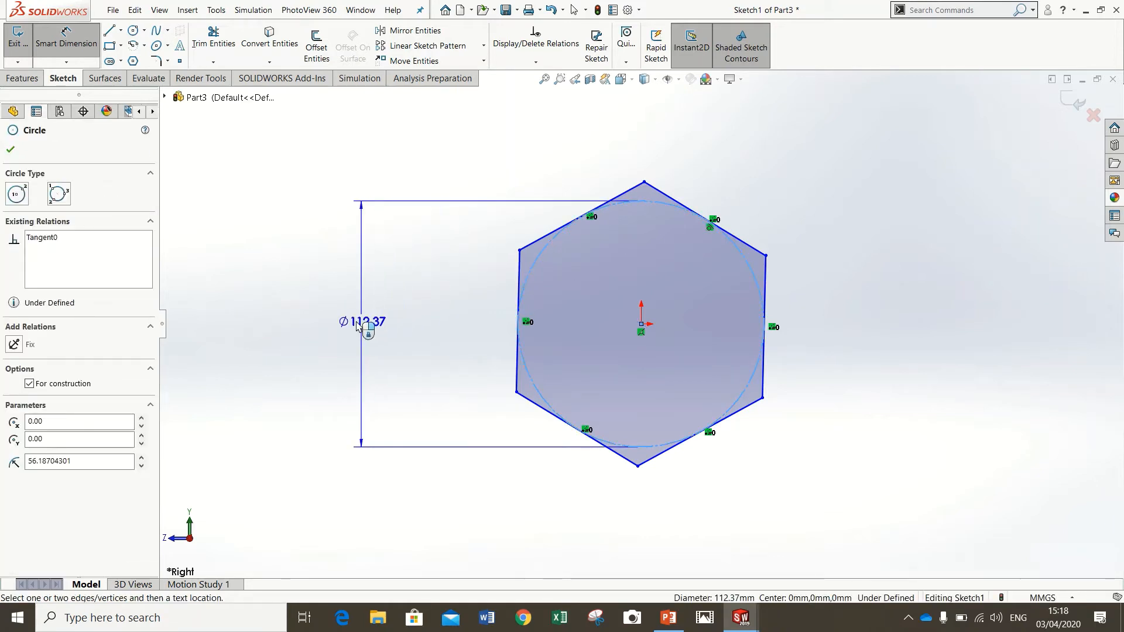
click(355, 325)
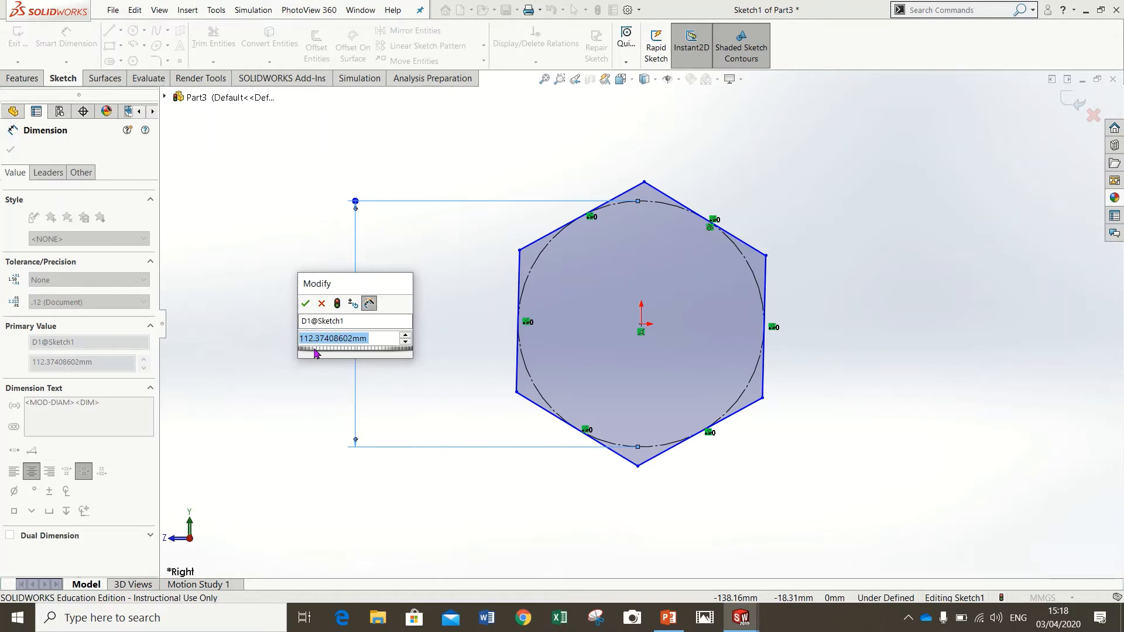
text(10)
key(Return)
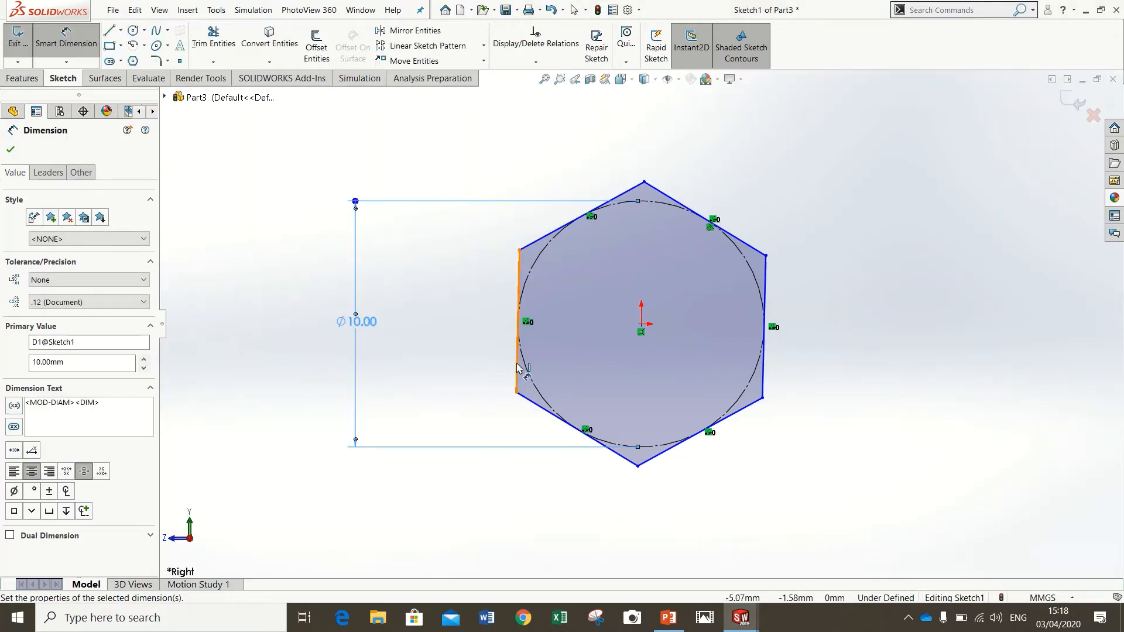
key(Escape)
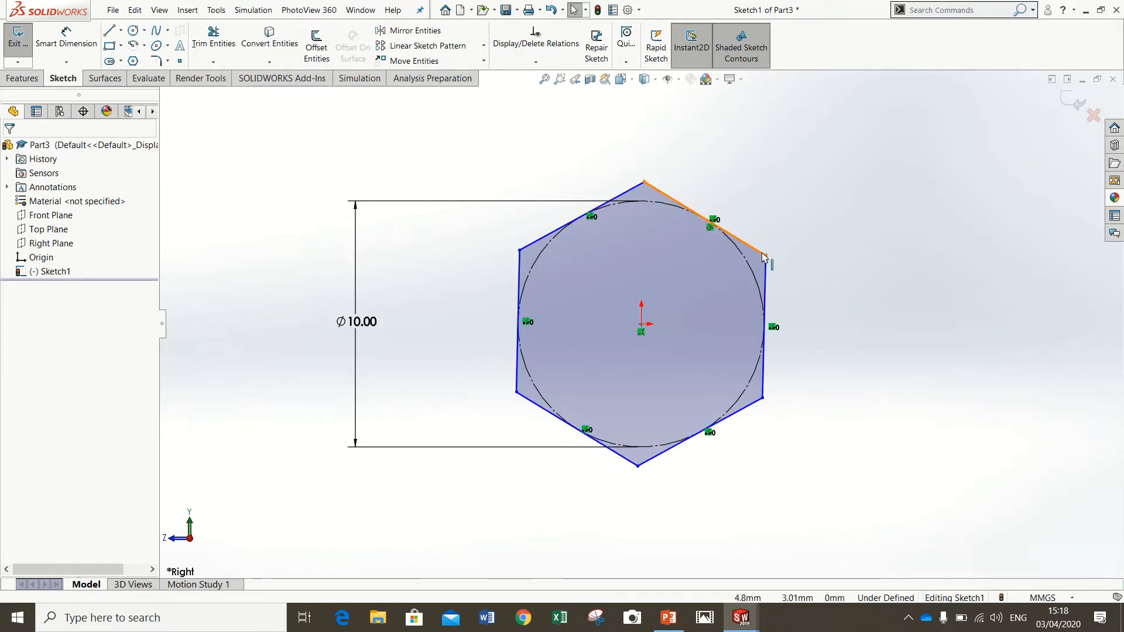
- Constrain the hexagon's upper side with a Horizontal relation
click(673, 202)
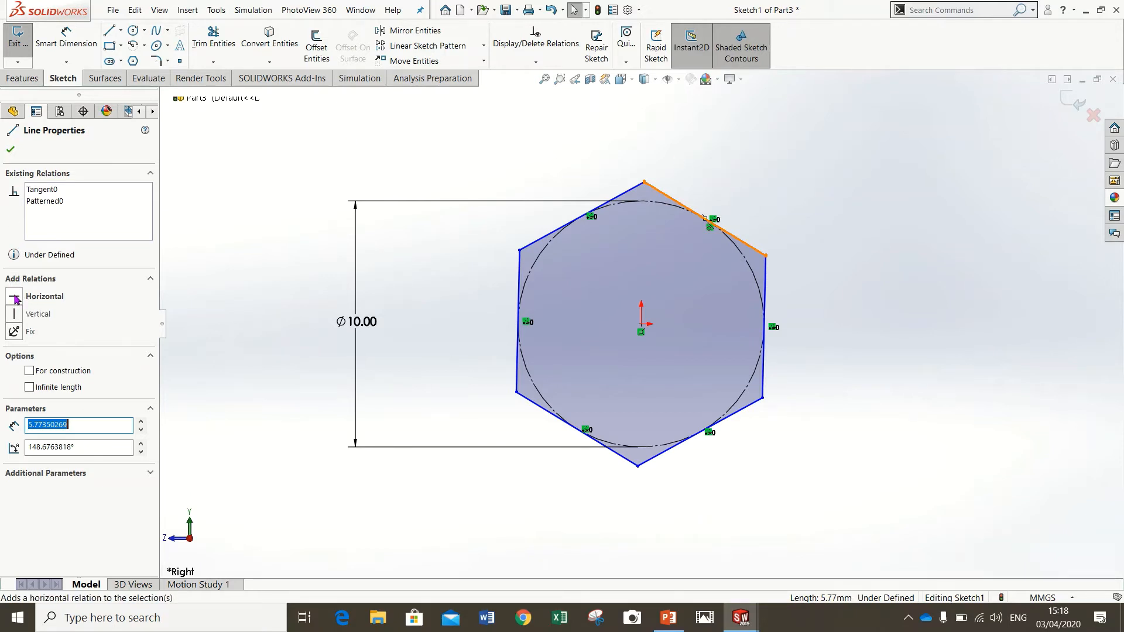
click(16, 298)
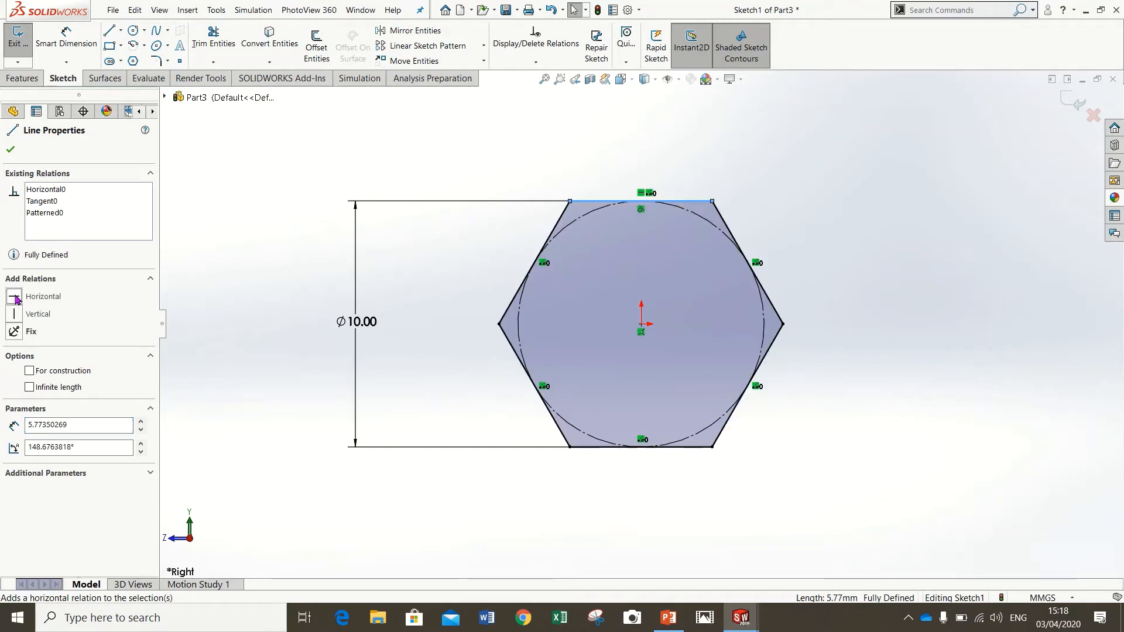
click(10, 151)
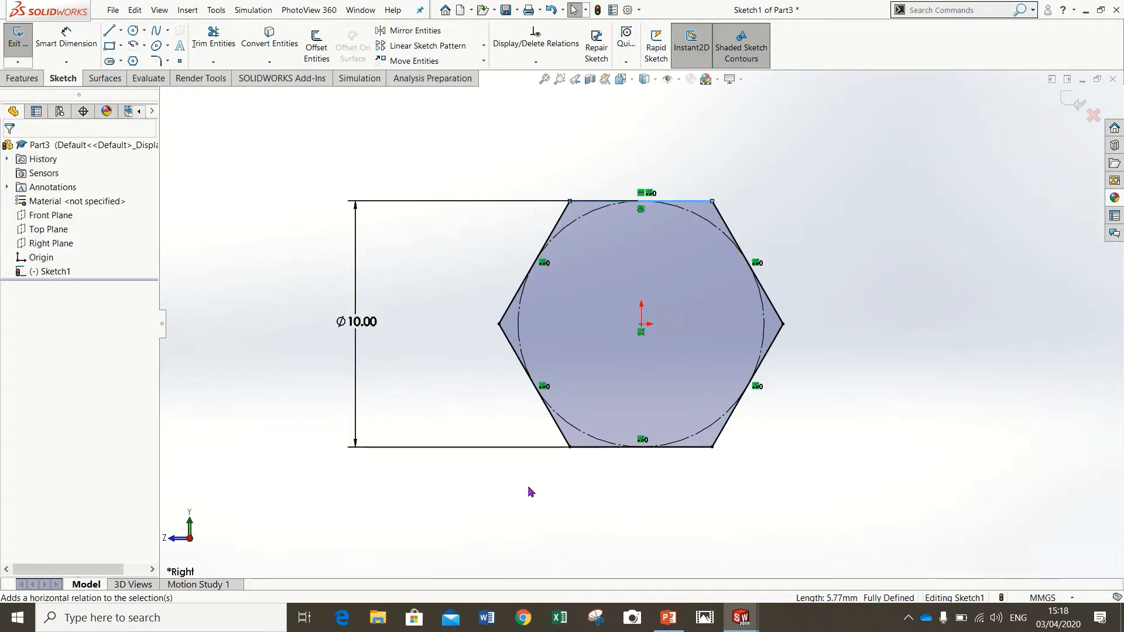
- Delete the 10 mm diameter dimension from the hexagon's inscribed construction circle and return to the Right view
mouse_move(794, 478)
middle_down()
mouse_move(765, 511)
mouse_move(727, 522)
mouse_move(778, 507)
middle_up()
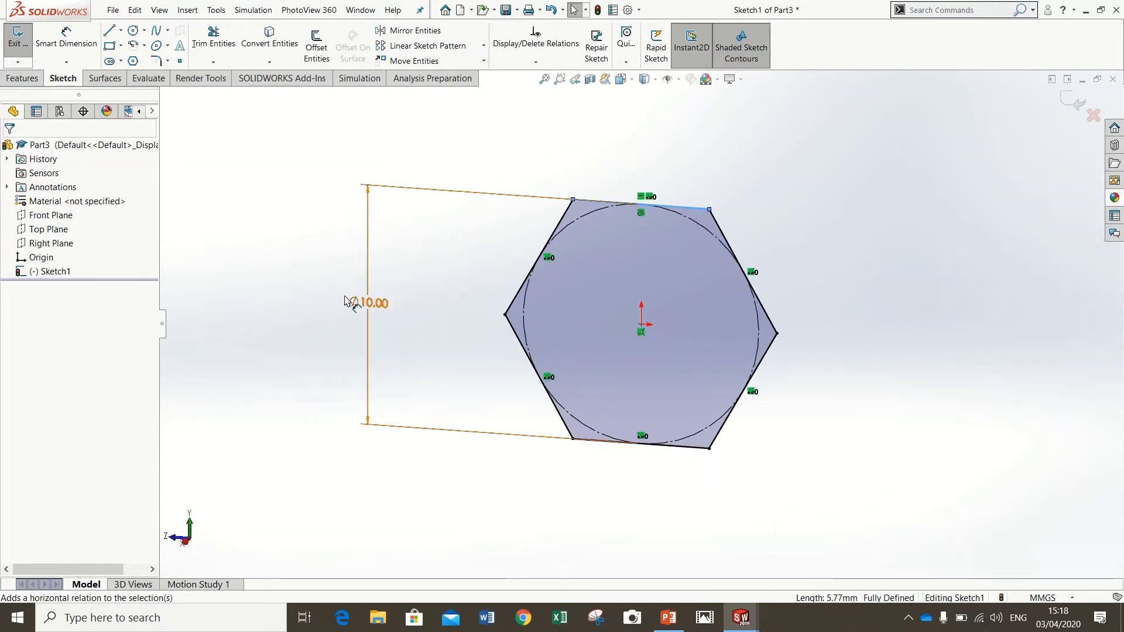
click(374, 310)
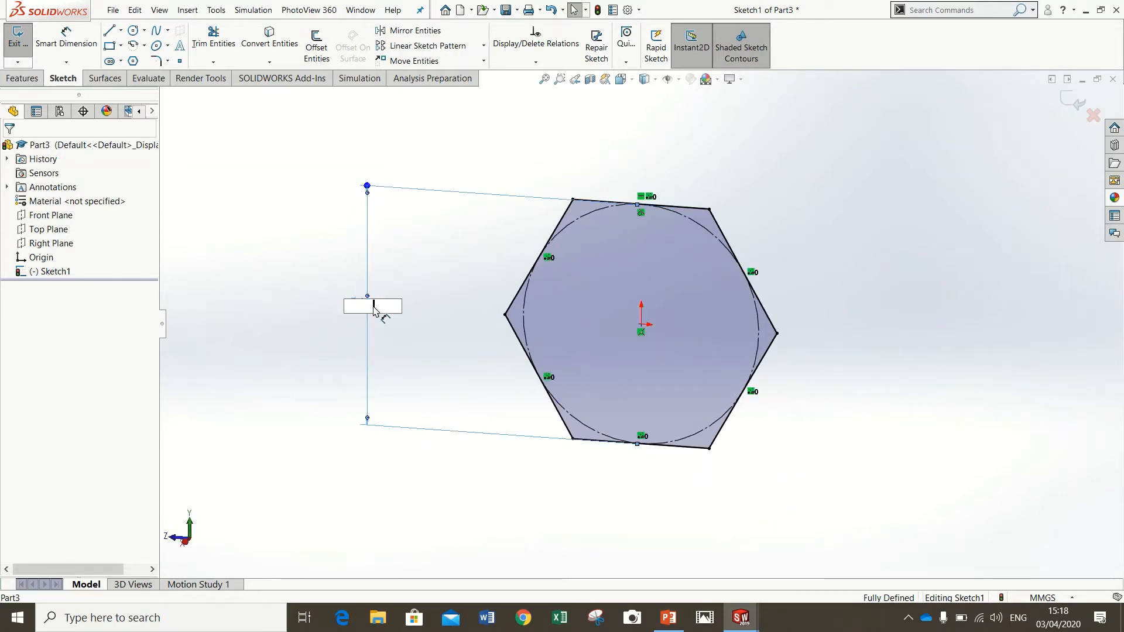
key(Return)
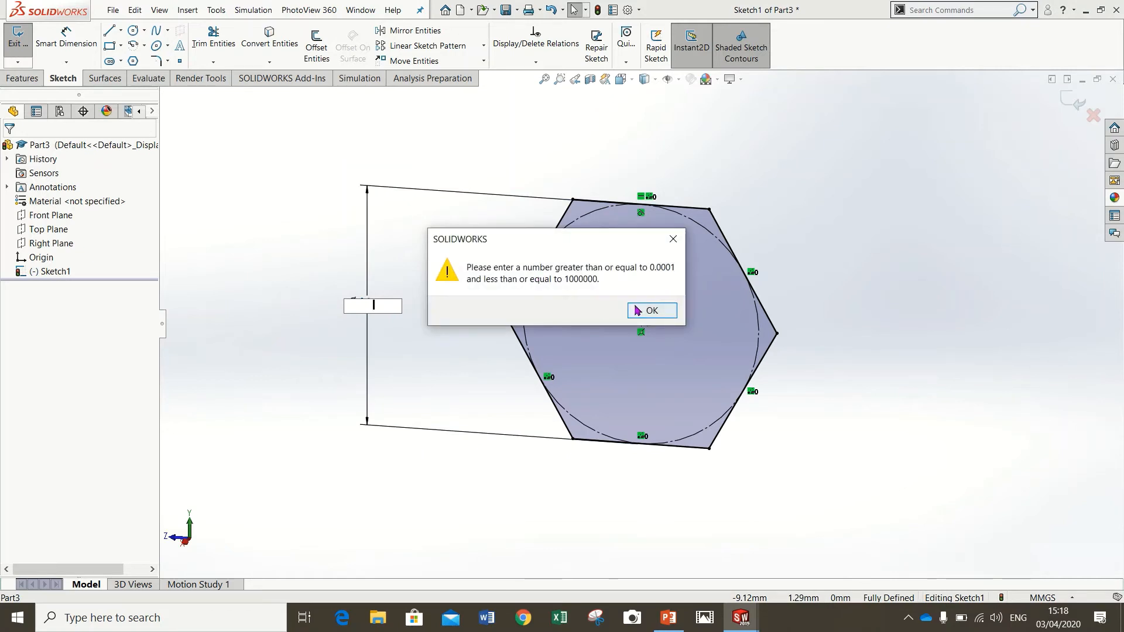
click(637, 310)
click(367, 233)
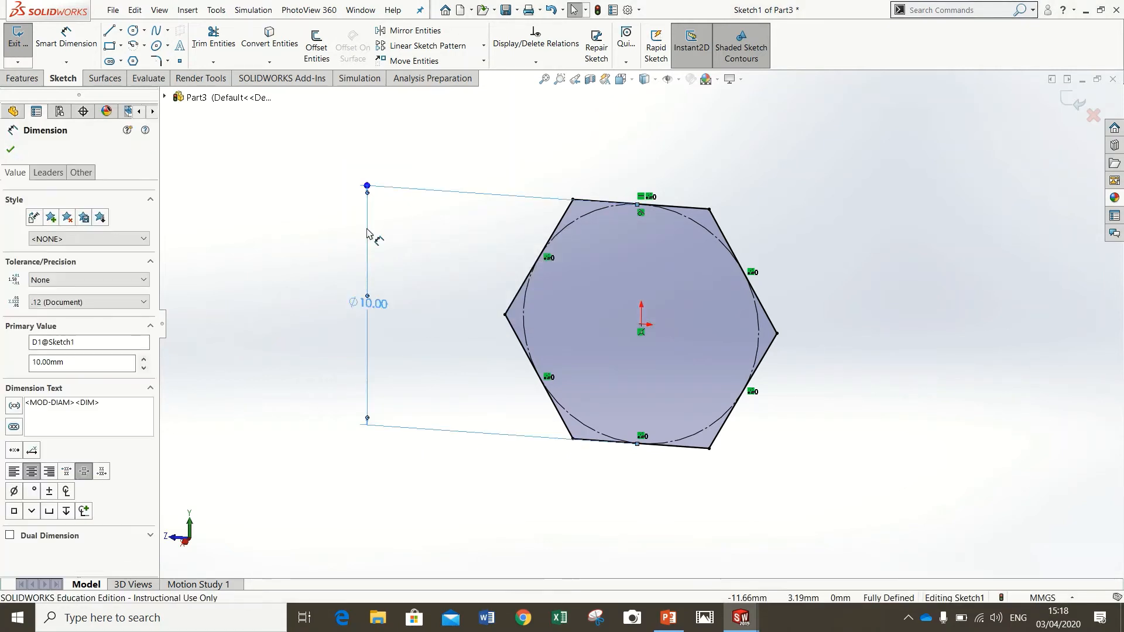
key(Delete)
key(space)
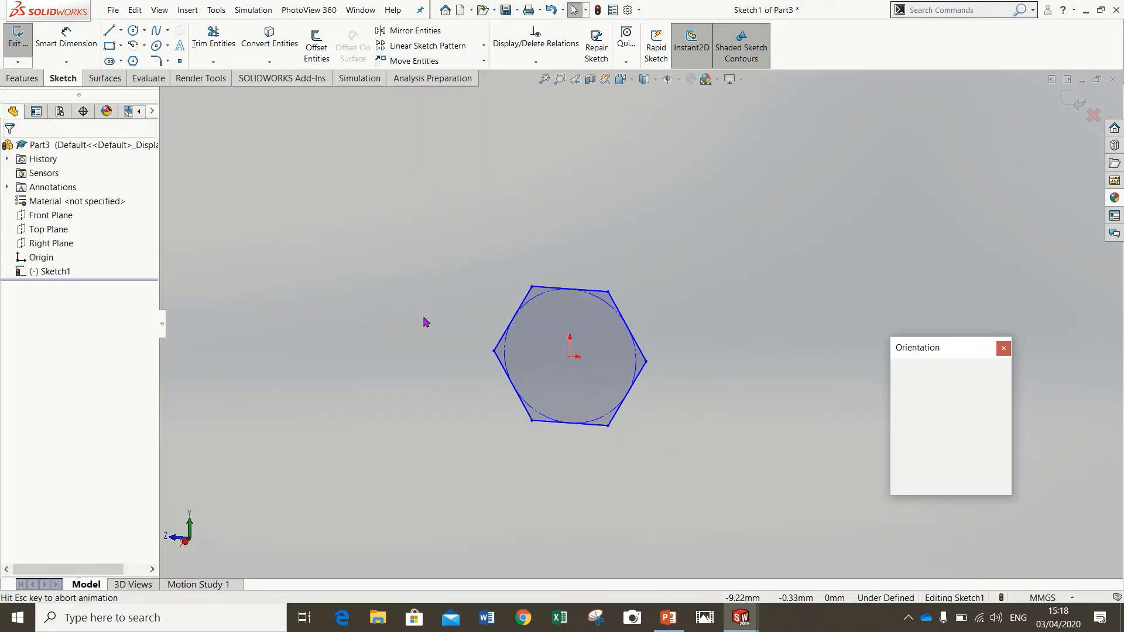
click(430, 395)
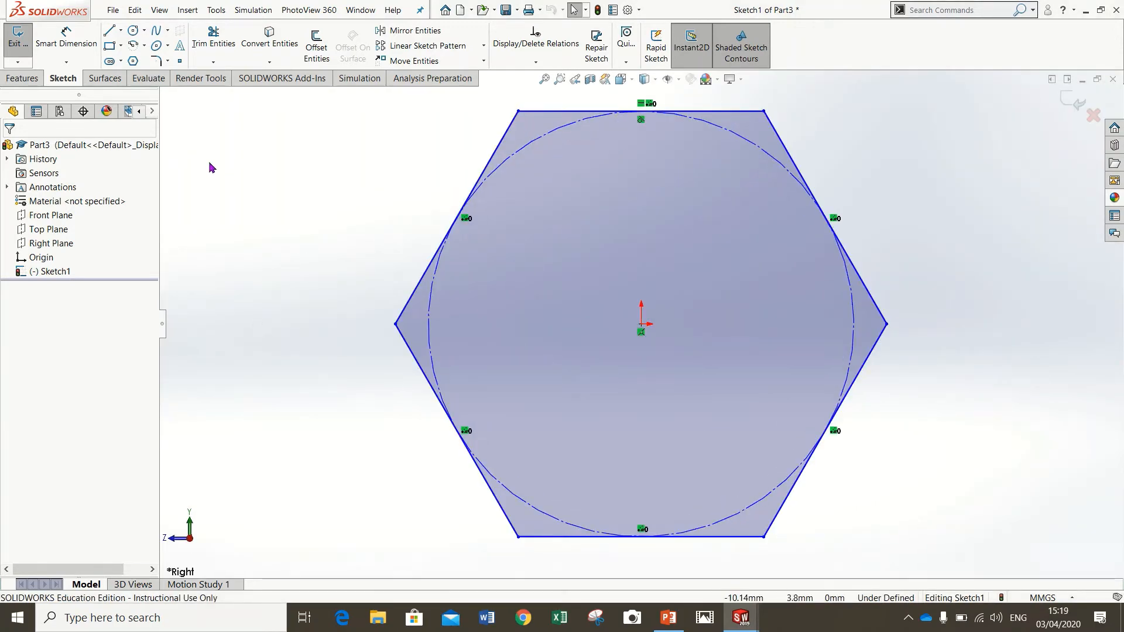
- Sketch a circle centred on the origin inside the hexagon, with a radius of about 3.8 mm
click(134, 31)
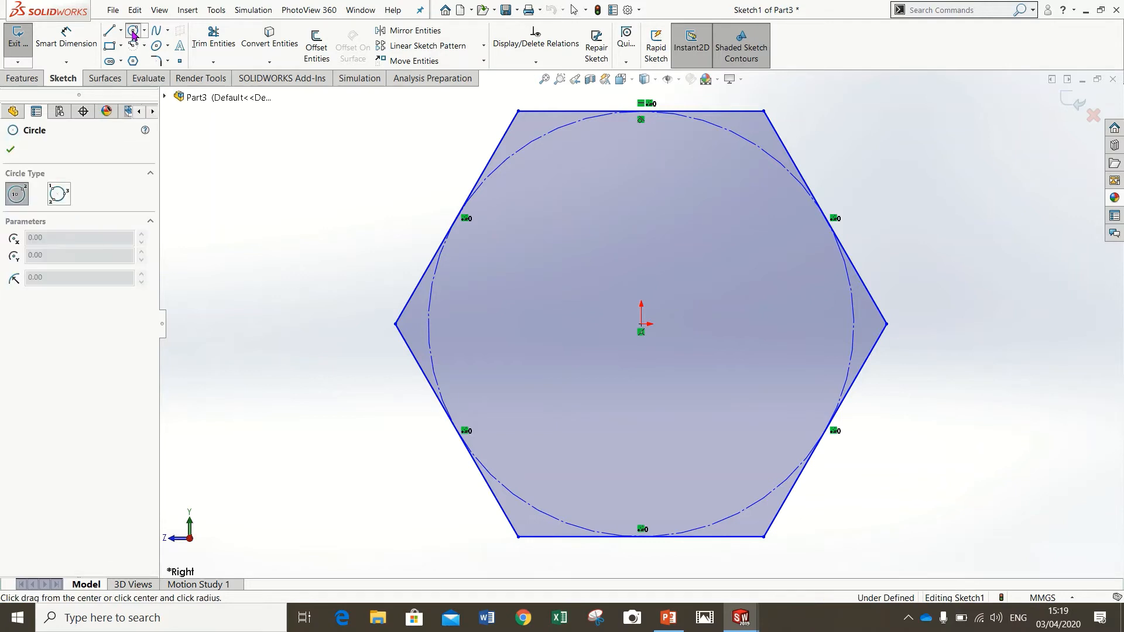
click(642, 325)
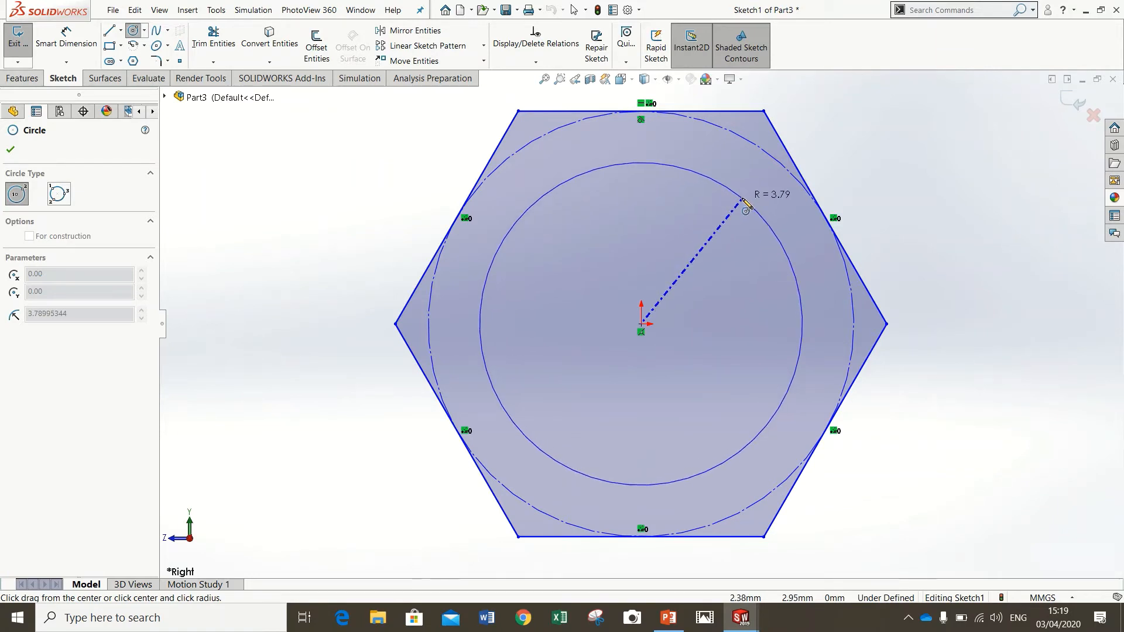
click(745, 201)
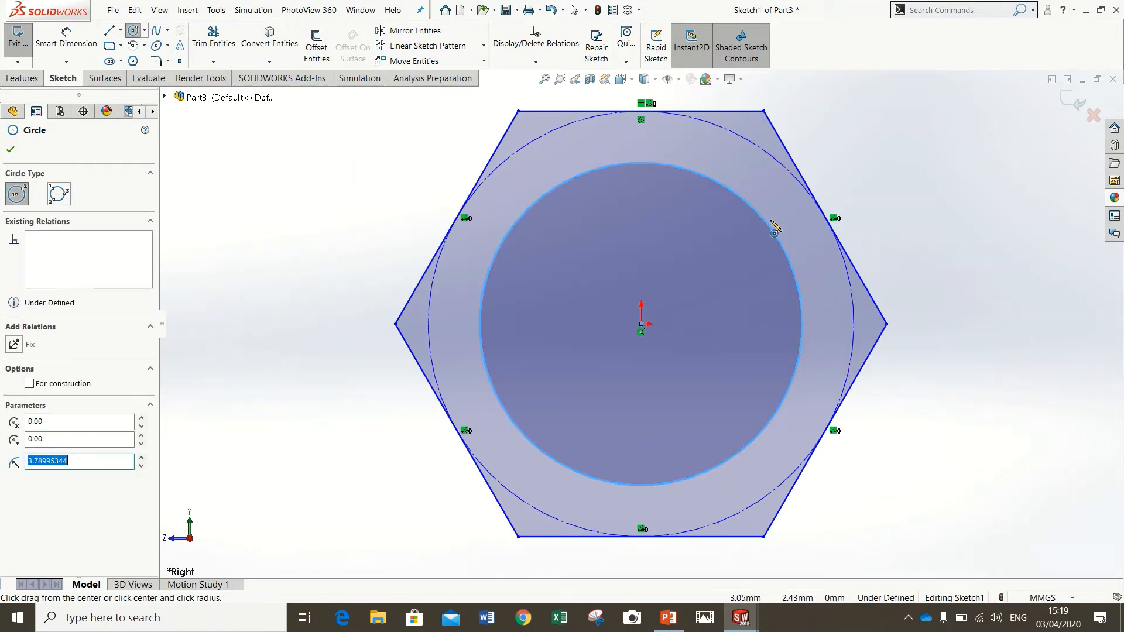
key(Escape)
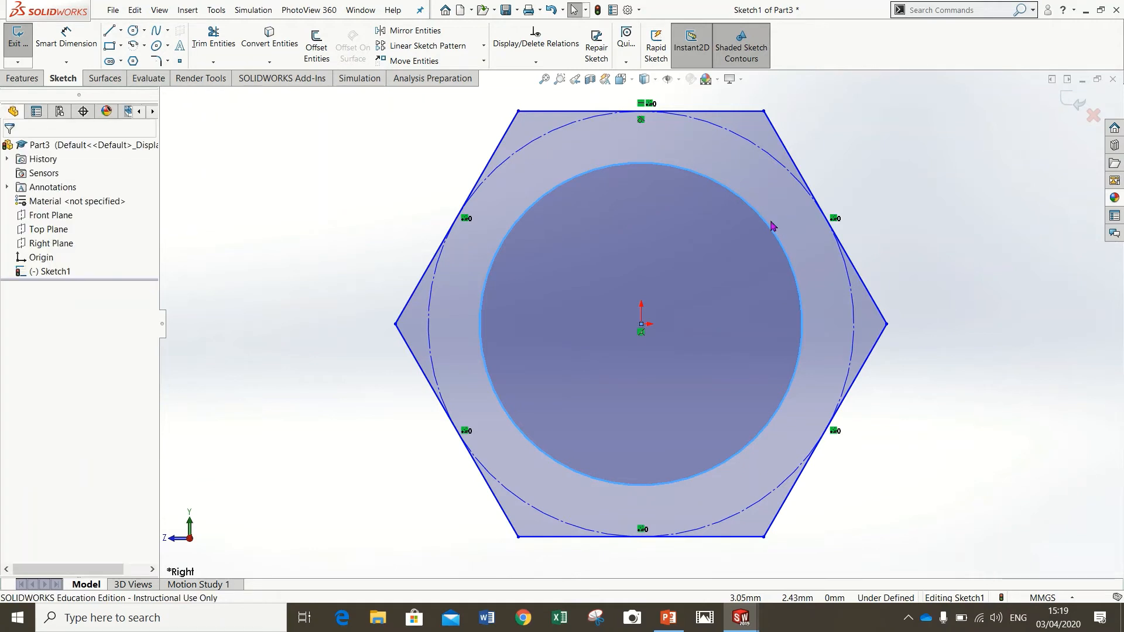
- Set the inner circle's diameter to 7 mm with a dimension and delete that dimension once the circle is sized
click(83, 45)
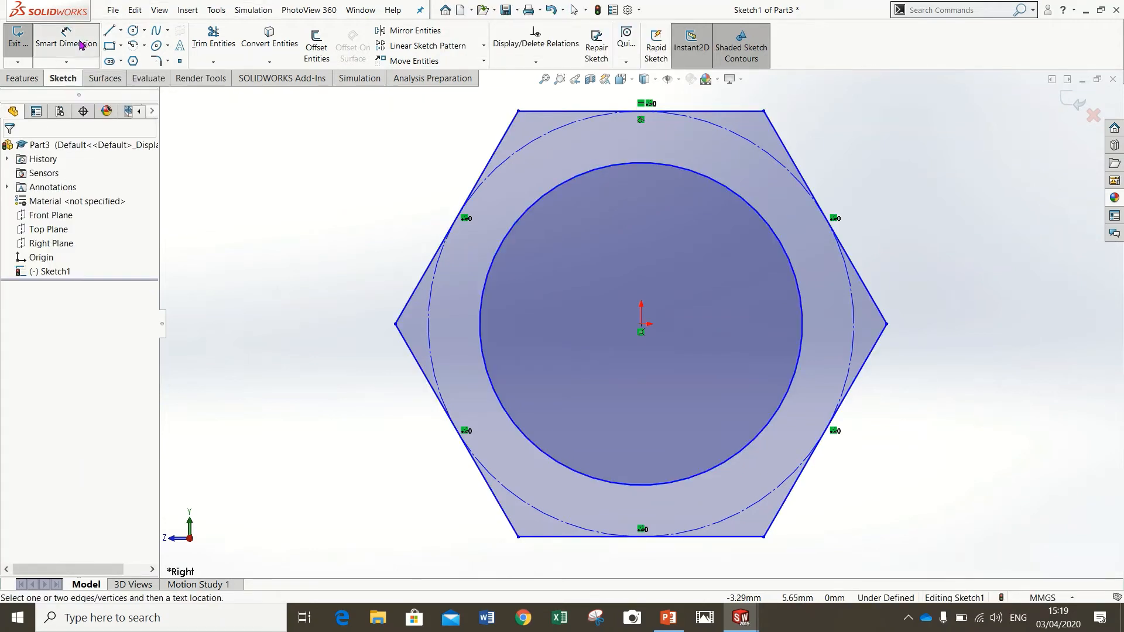
click(479, 328)
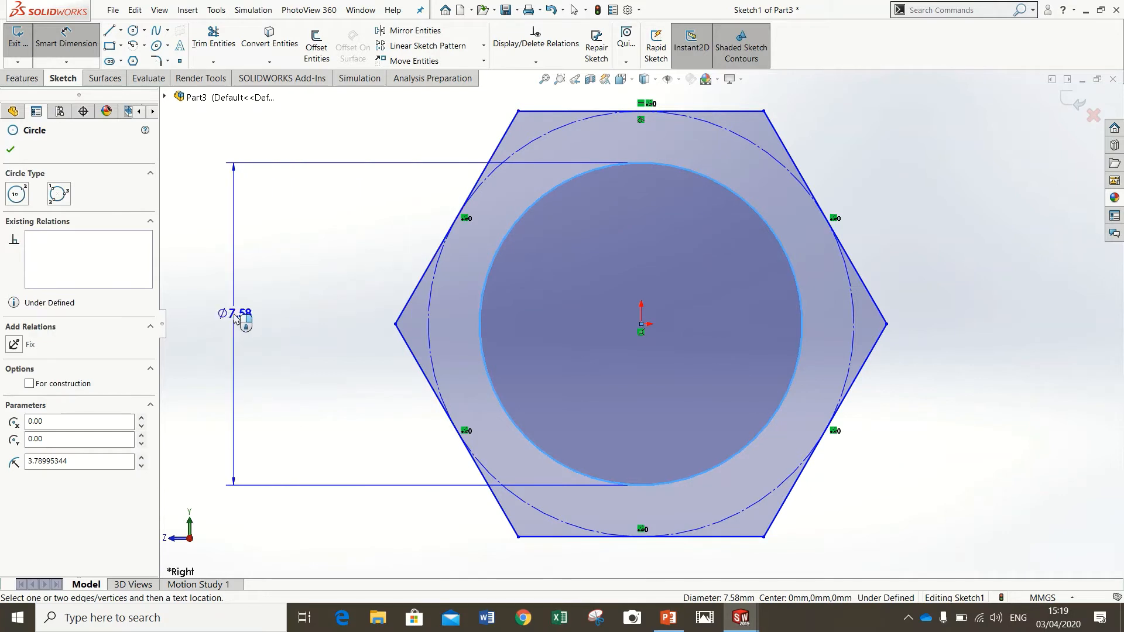
click(236, 333)
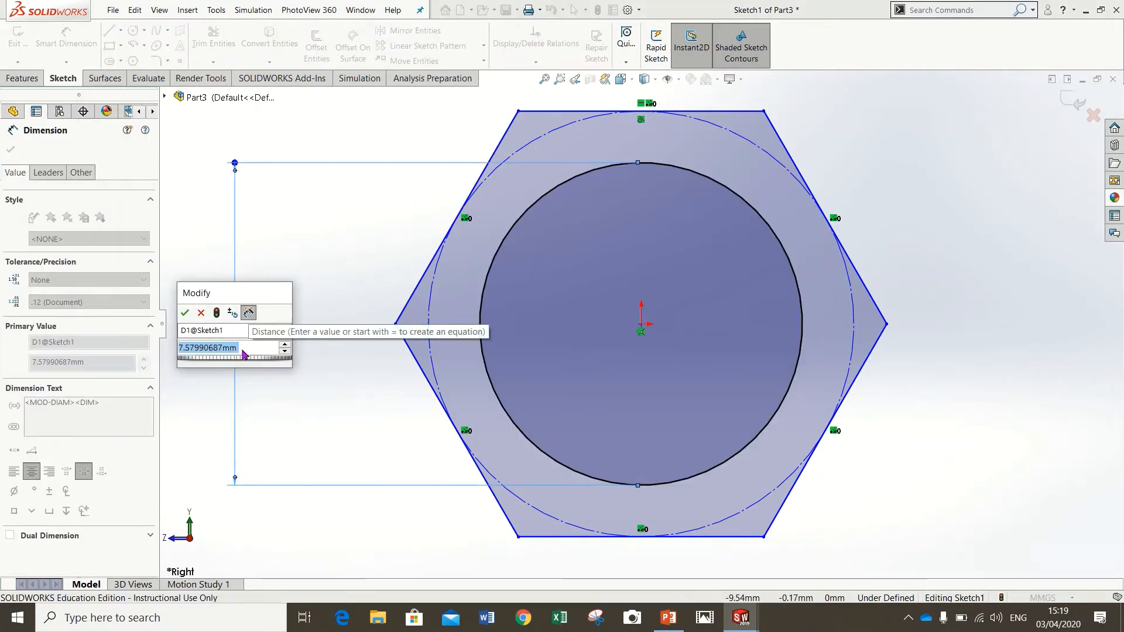
text(7)
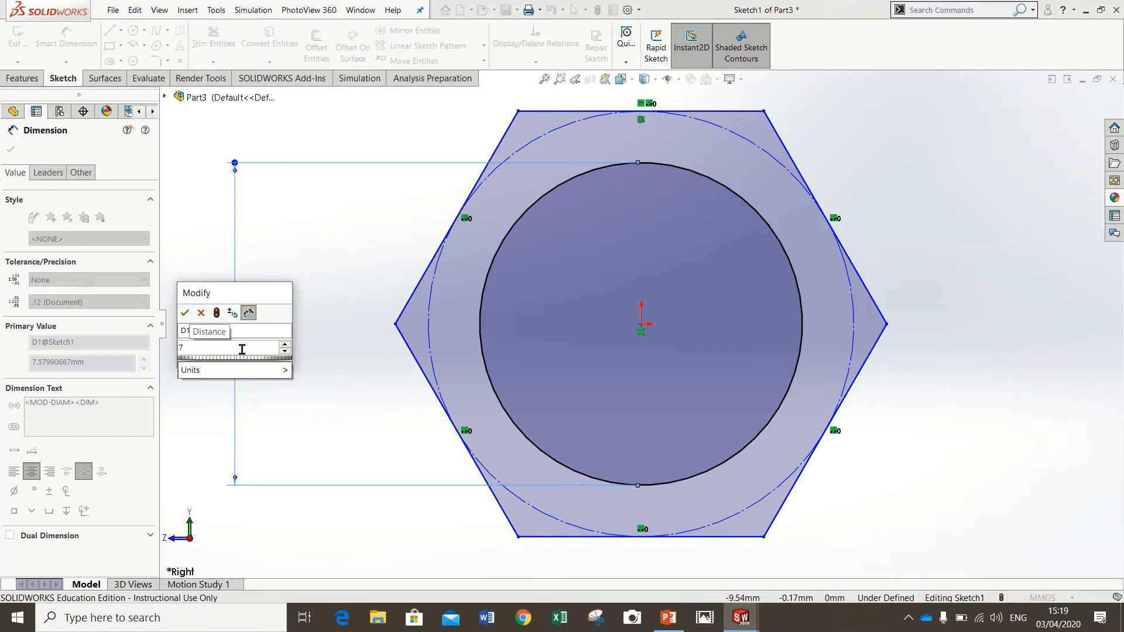
key(Return)
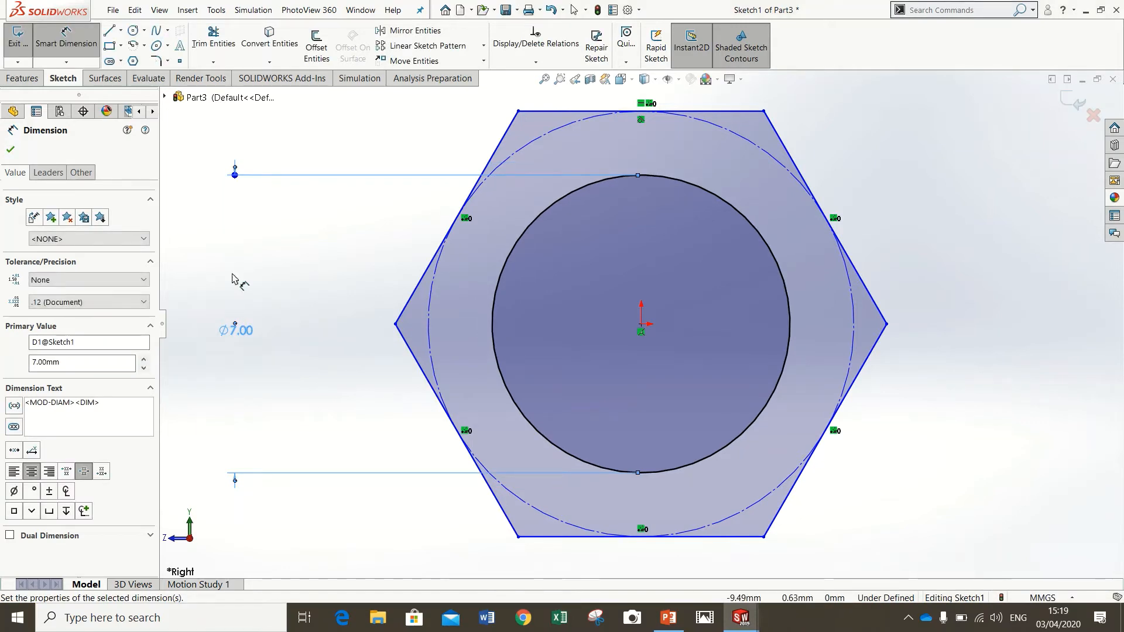
key(Escape)
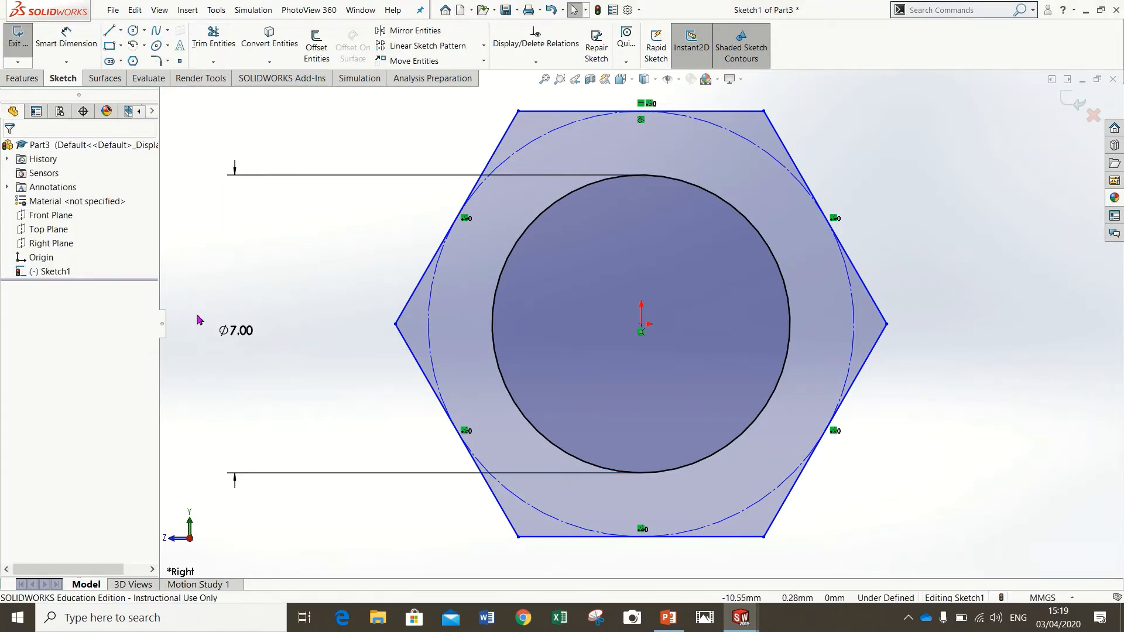
click(360, 181)
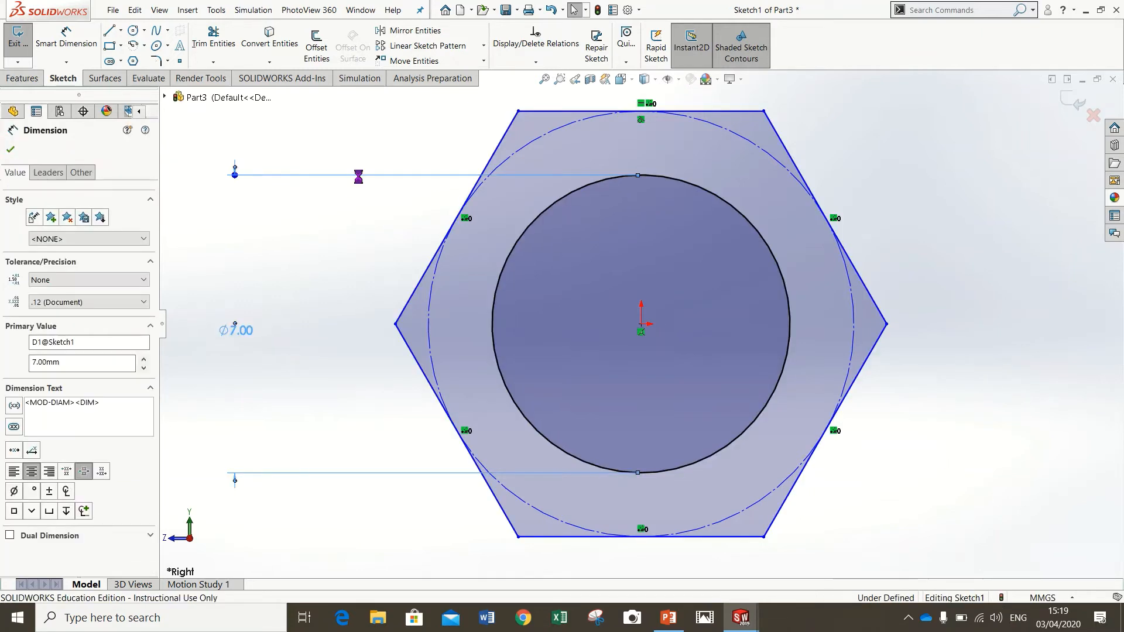
key(Delete)
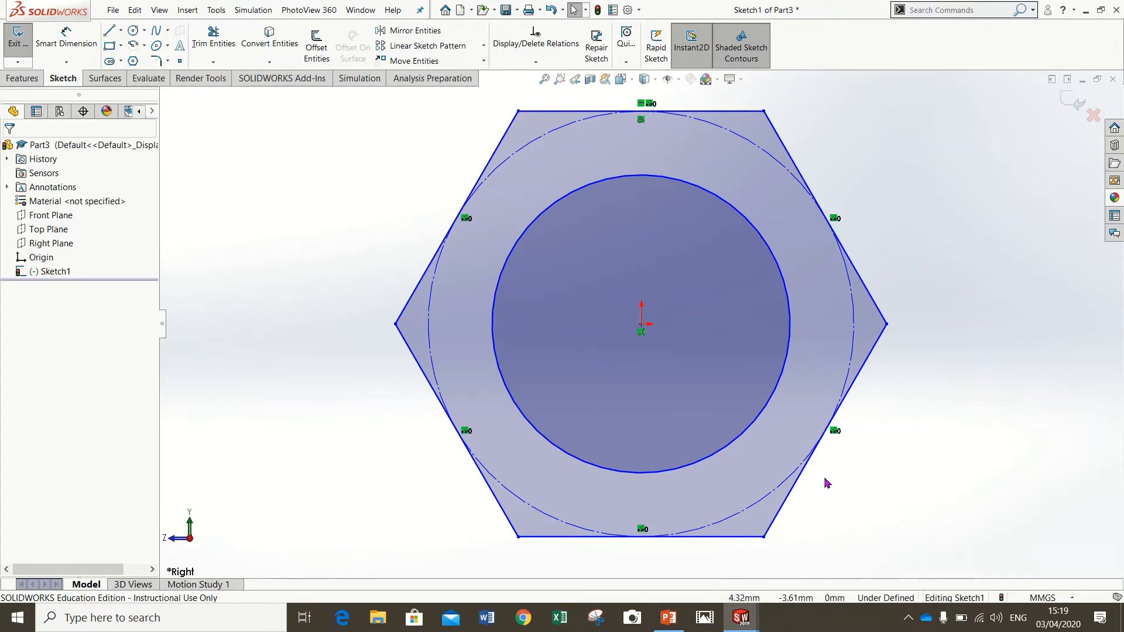
- Extrude the hexagon with its circular hole as a boss, using Mid Plane and a depth of 13 mm
middle_drag(918, 267, 862, 343)
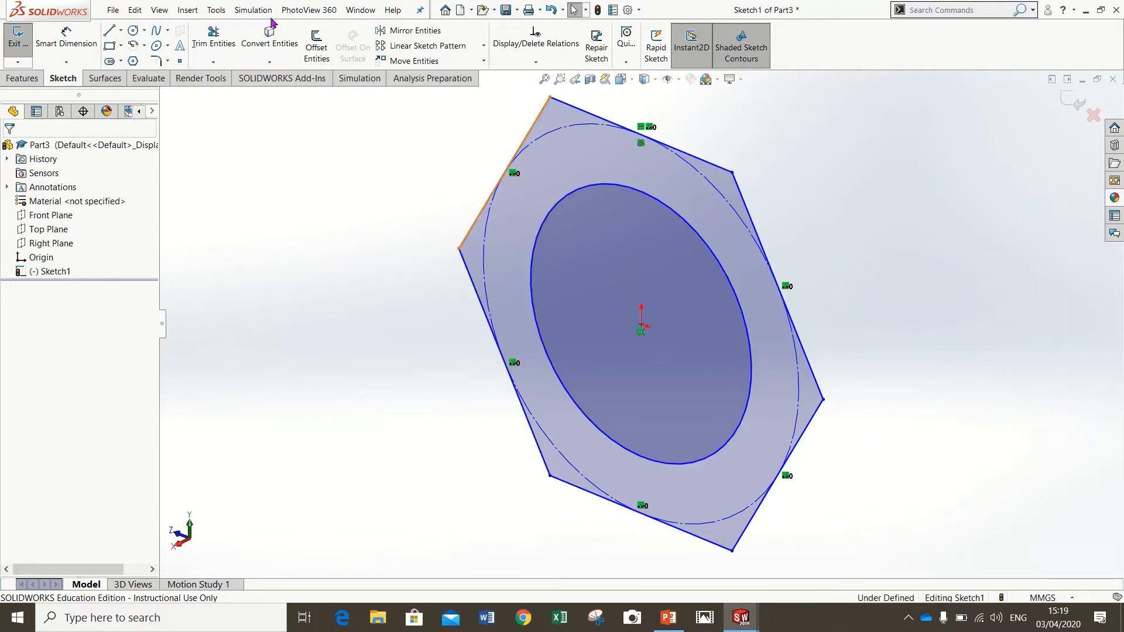
click(18, 80)
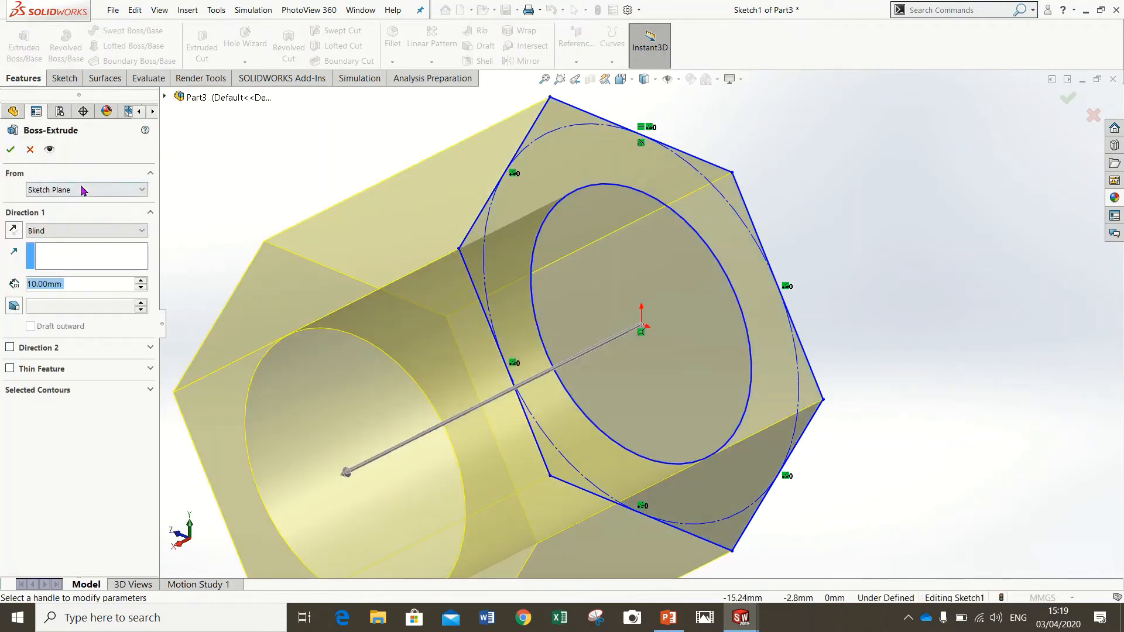
click(82, 230)
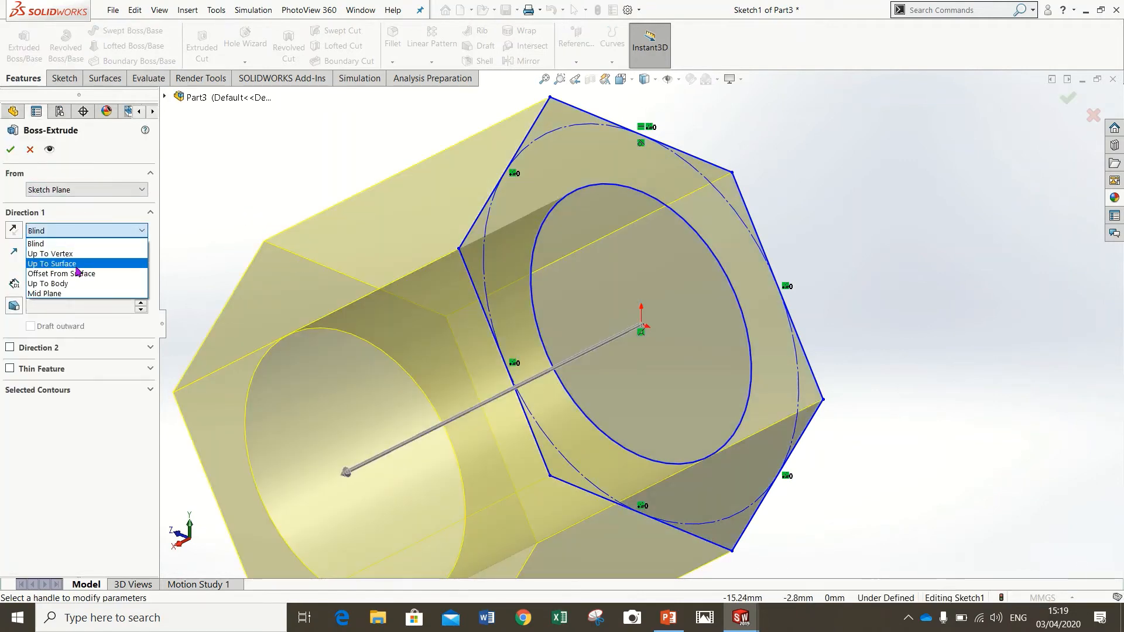
click(82, 293)
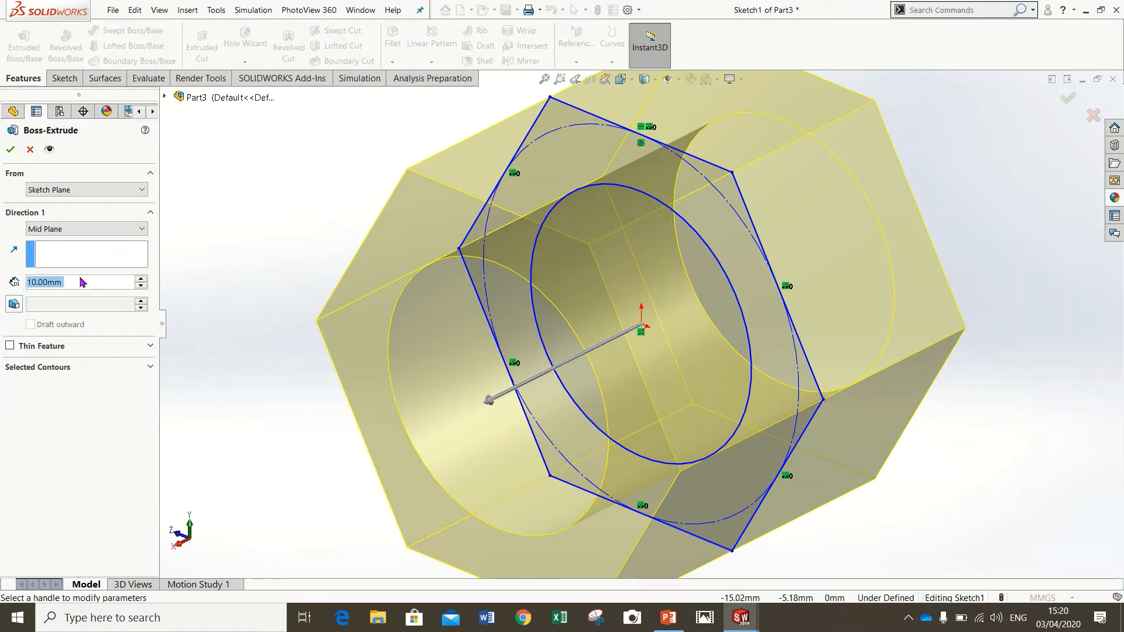
text(13)
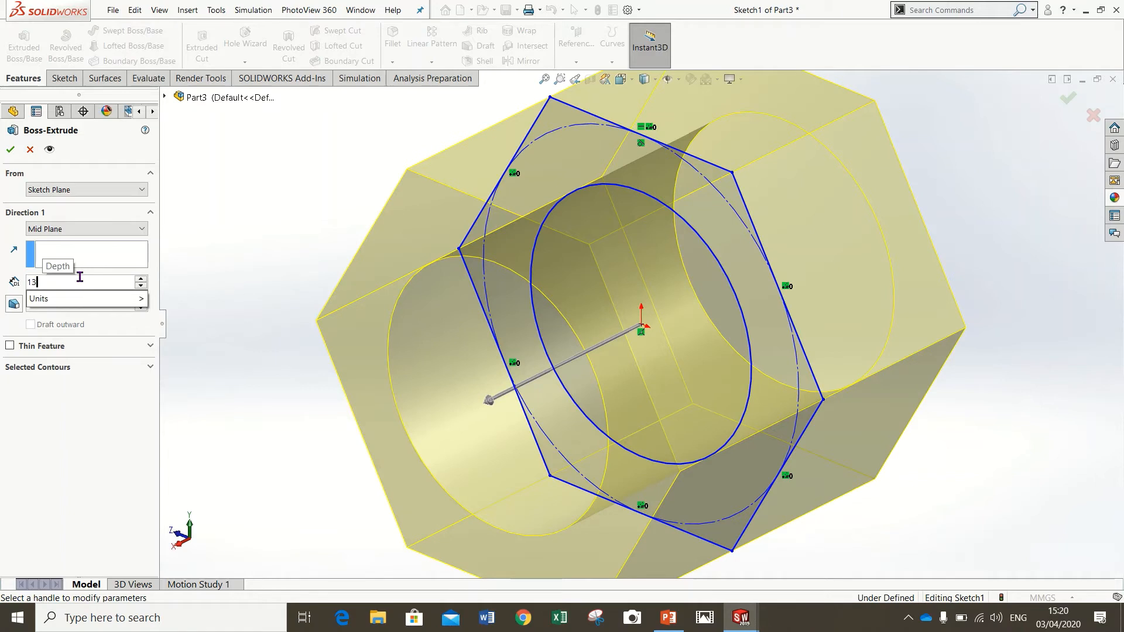
click(11, 151)
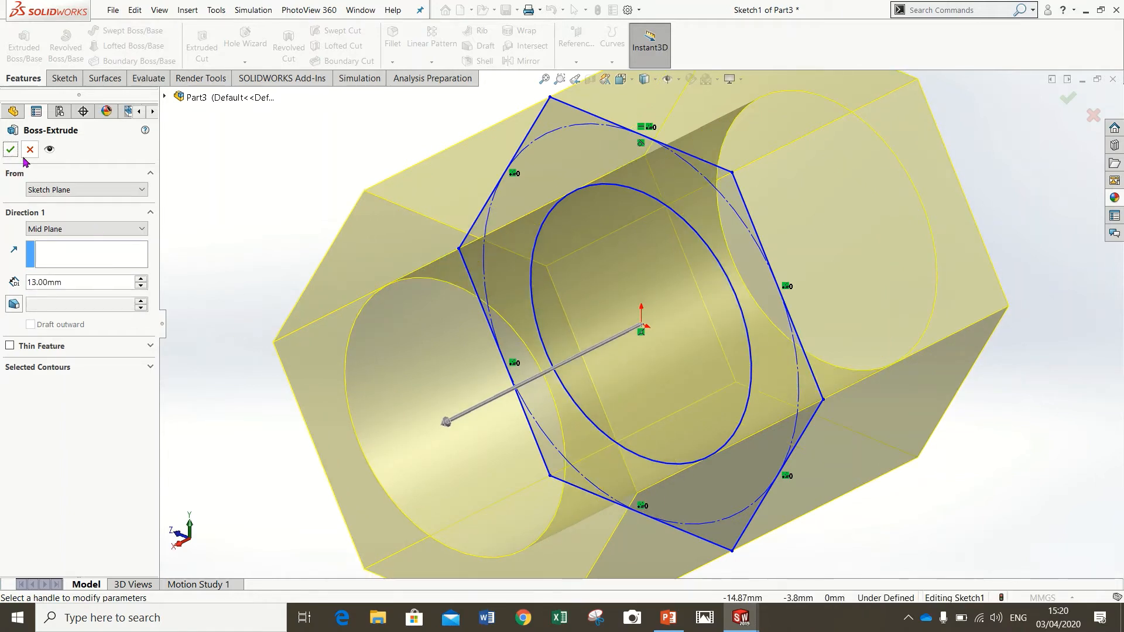
click(10, 150)
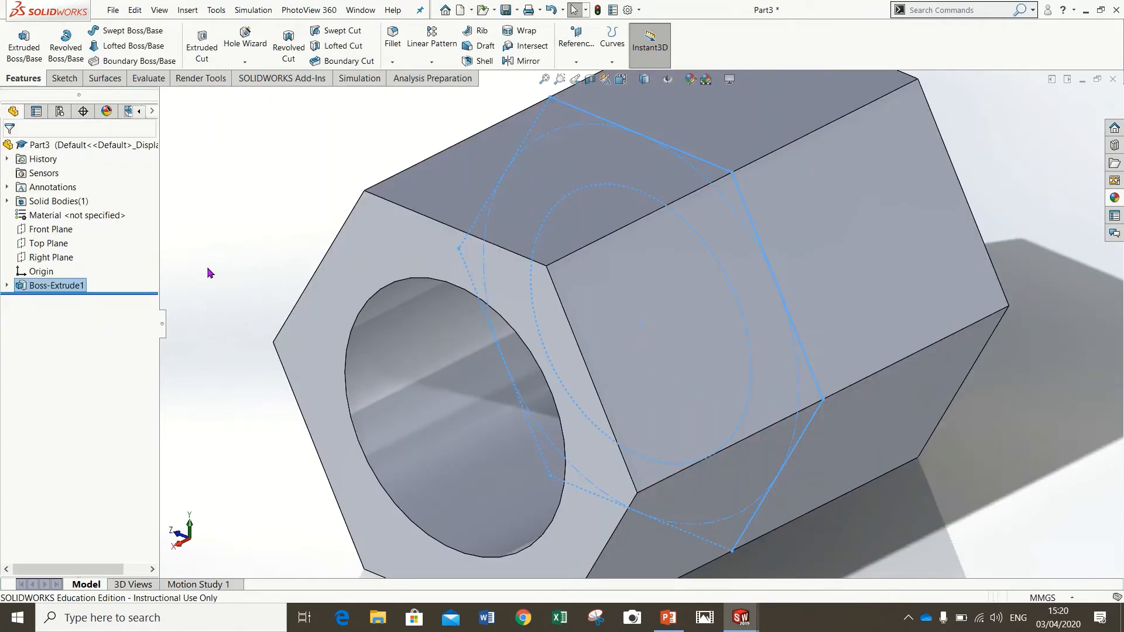
click(223, 228)
key(f)
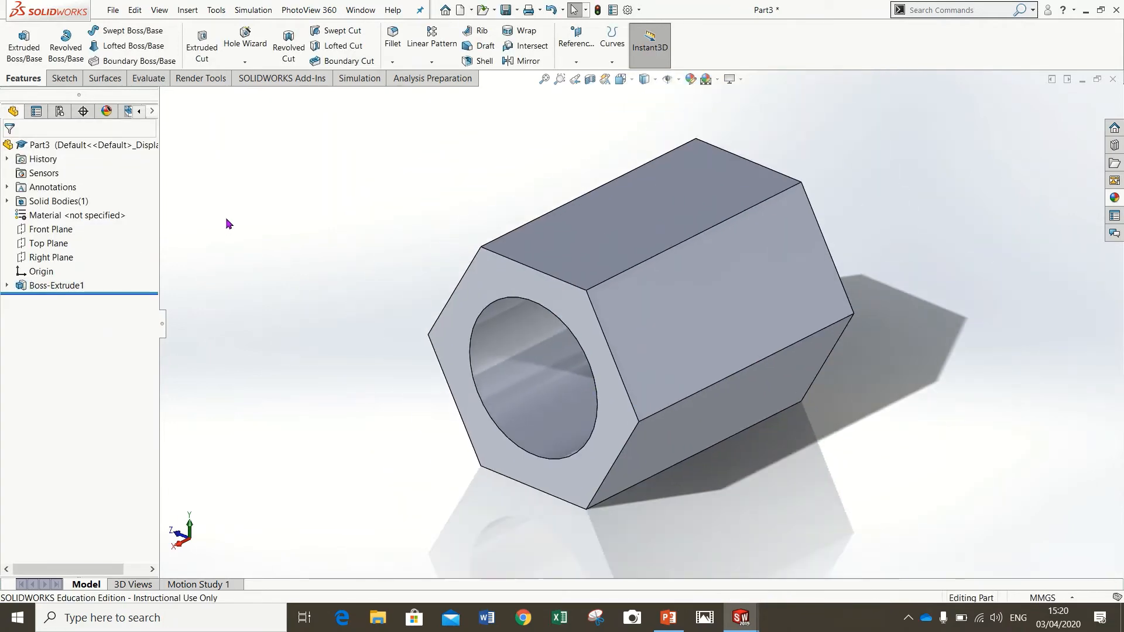
- Save the nut part to the Desktop under the file name SPLIT LINK NUT
mouse_move(589, 388)
middle_down()
mouse_move(670, 339)
mouse_move(860, 304)
mouse_move(876, 324)
mouse_move(767, 393)
mouse_move(581, 419)
mouse_move(572, 401)
middle_up()
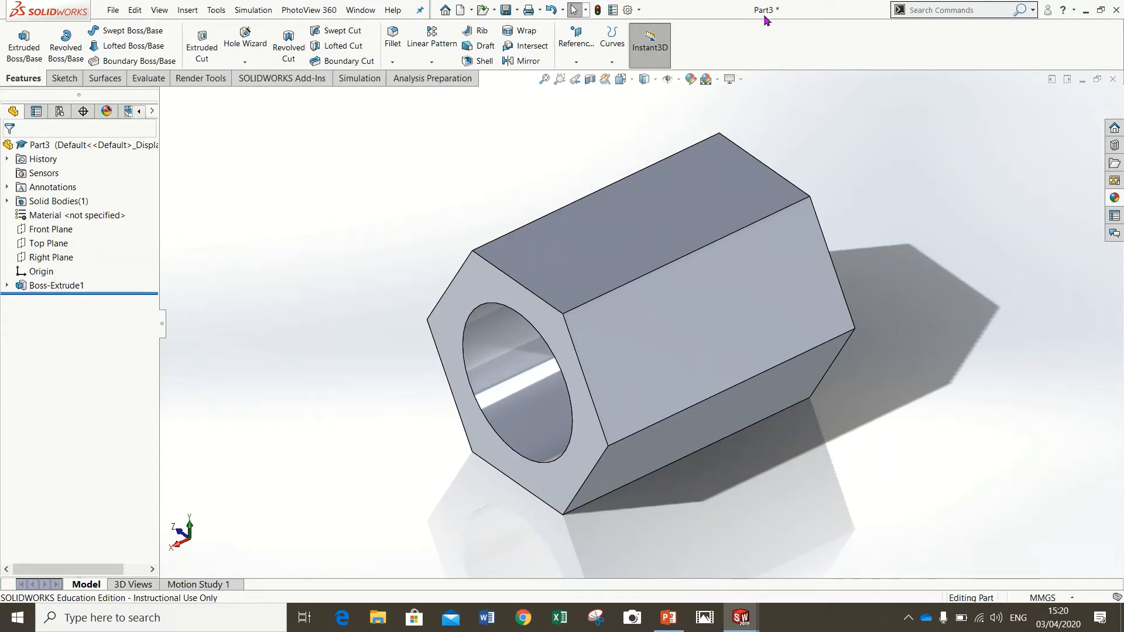
click(106, 9)
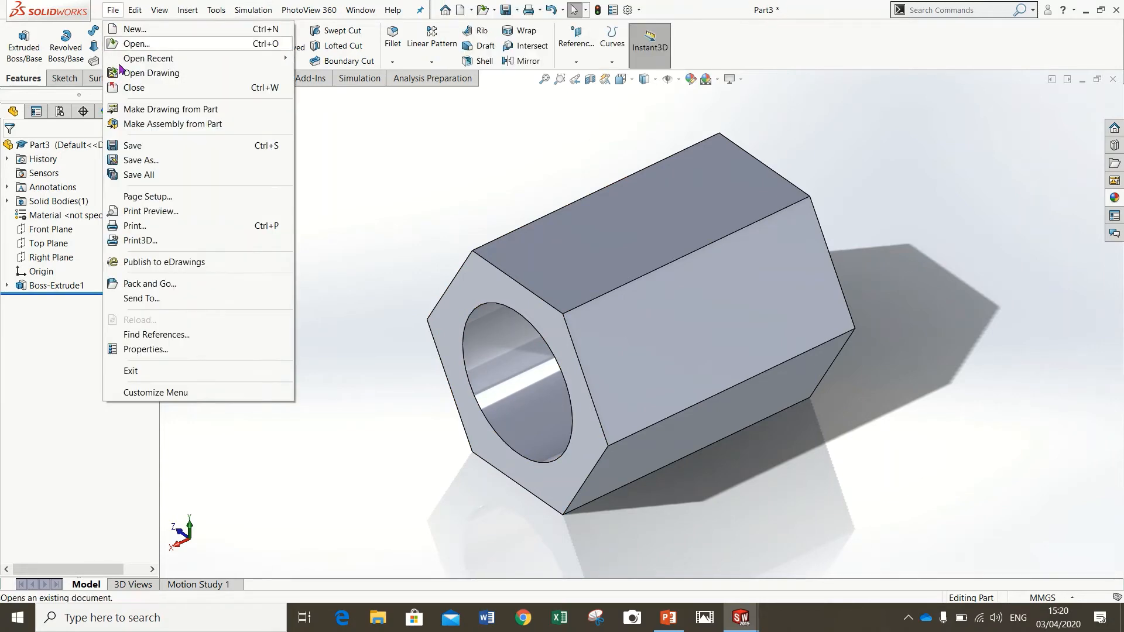
click(140, 161)
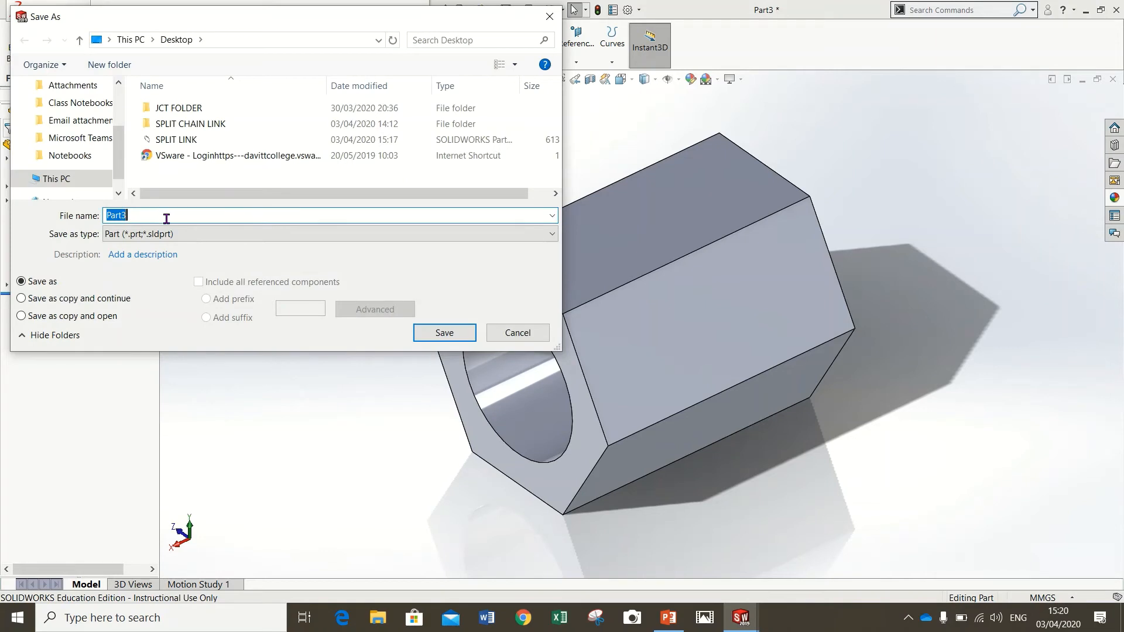
text(SPLIT LINK NUT)
click(441, 331)
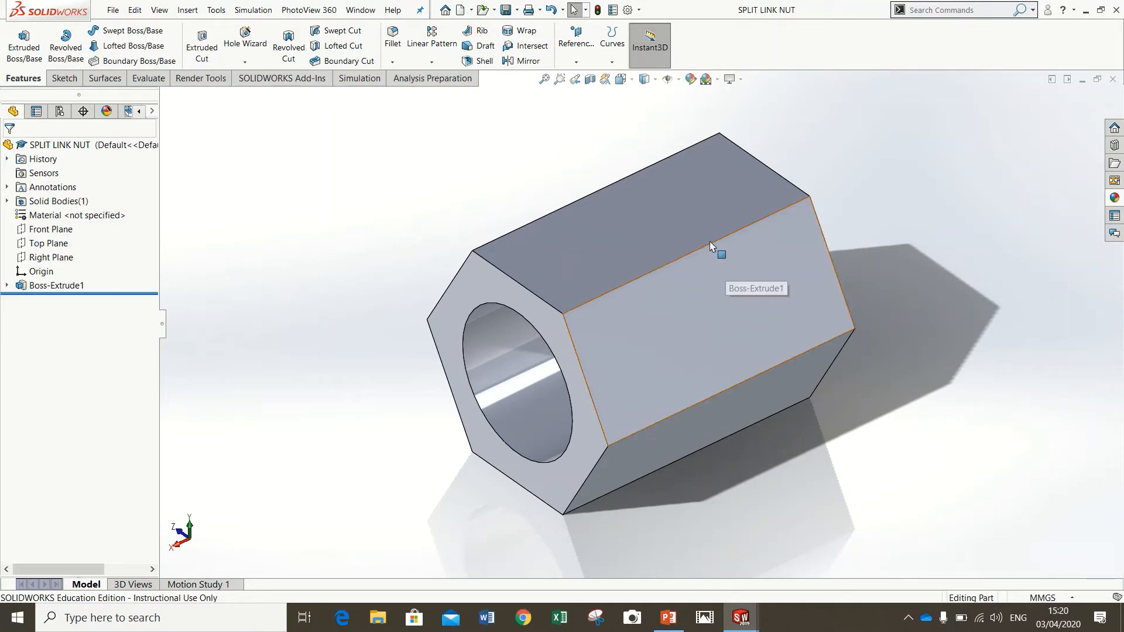
- Start a symmetric 0.5 mm fillet and include three of the hexagon's lengthwise outer edges
click(392, 36)
click(626, 282)
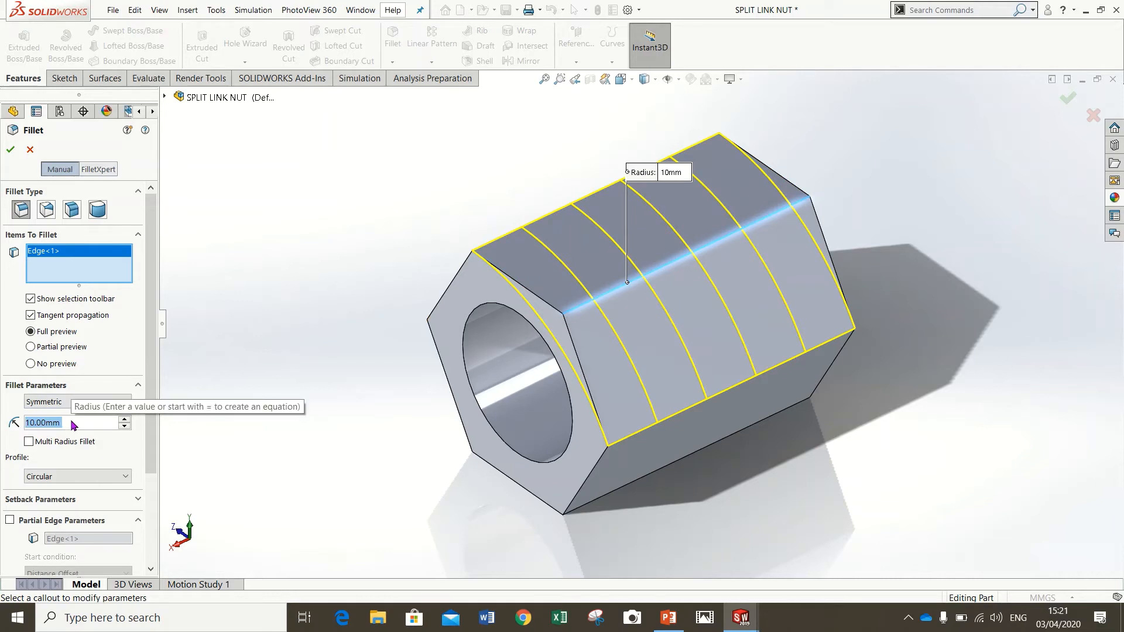
text(0.5)
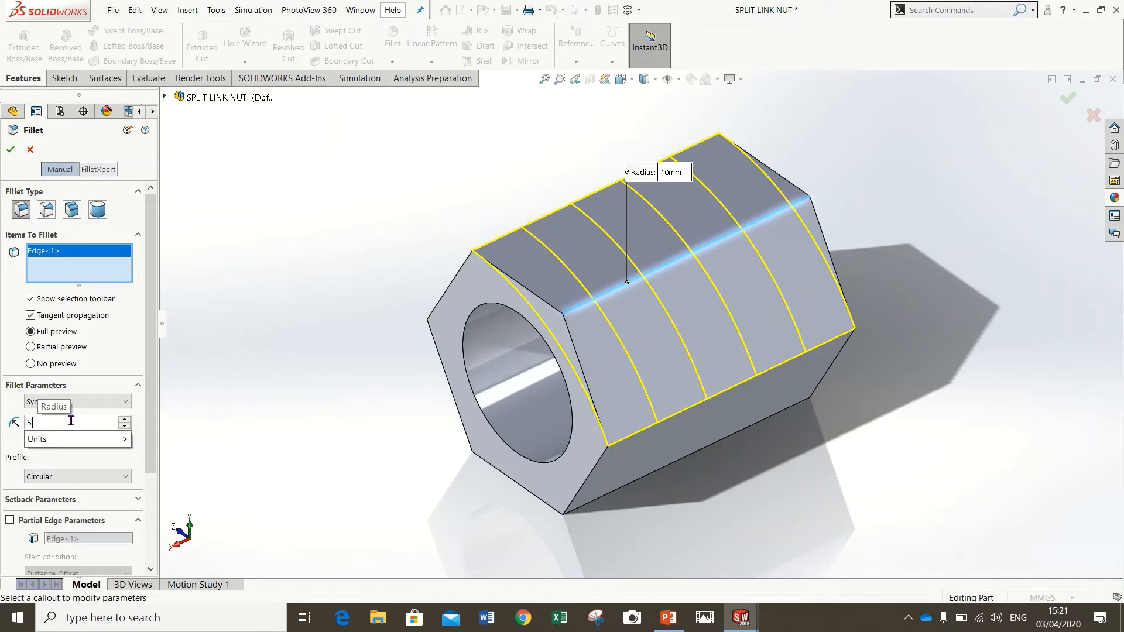
key(Return)
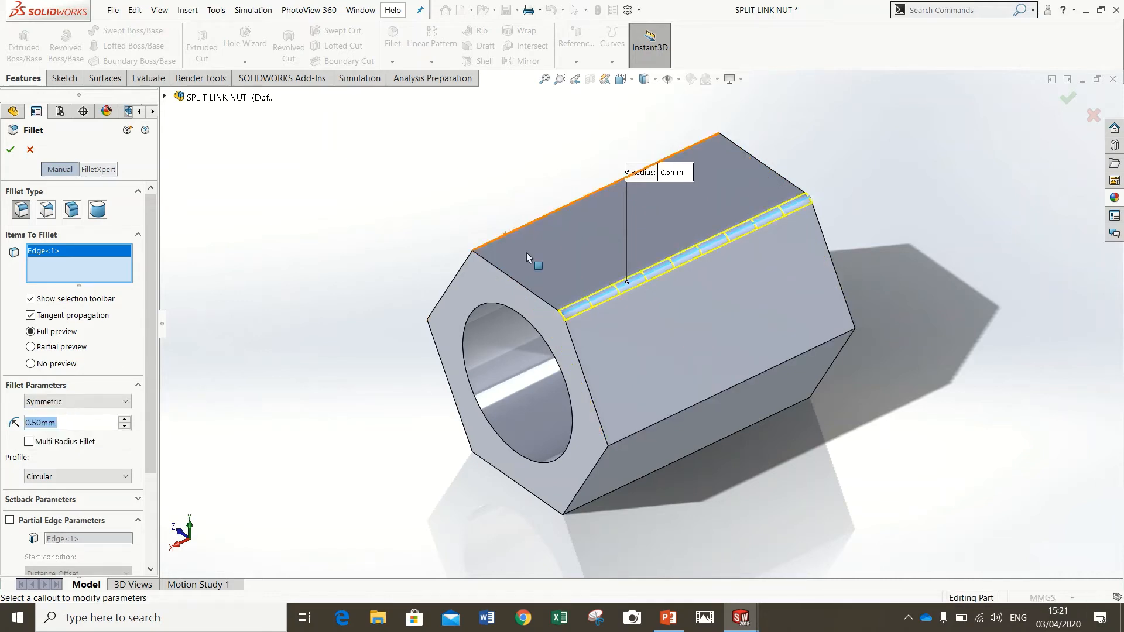
click(527, 227)
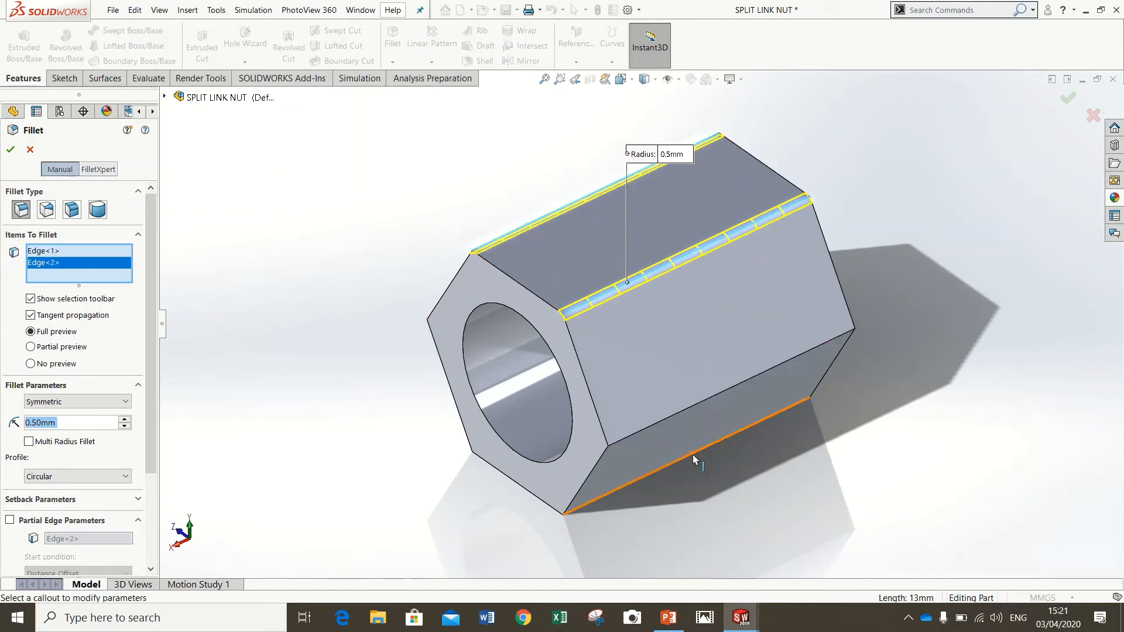
click(670, 416)
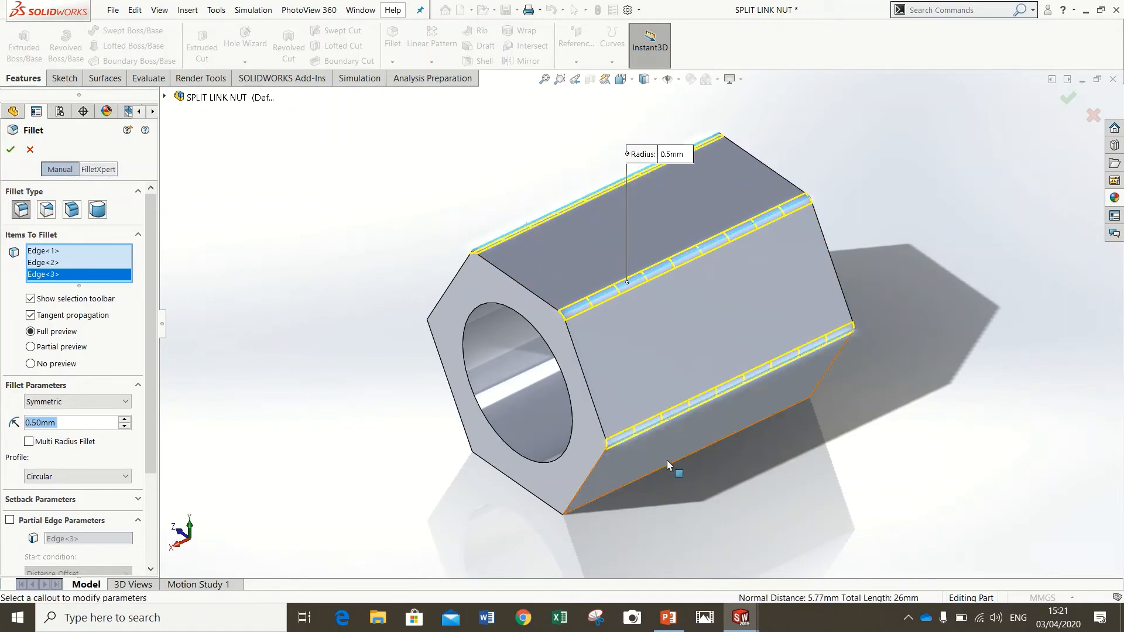
- Add the remaining three lengthwise outer edges of the hexagon to the 0.5 mm fillet and create it
middle_drag(665, 477, 556, 331)
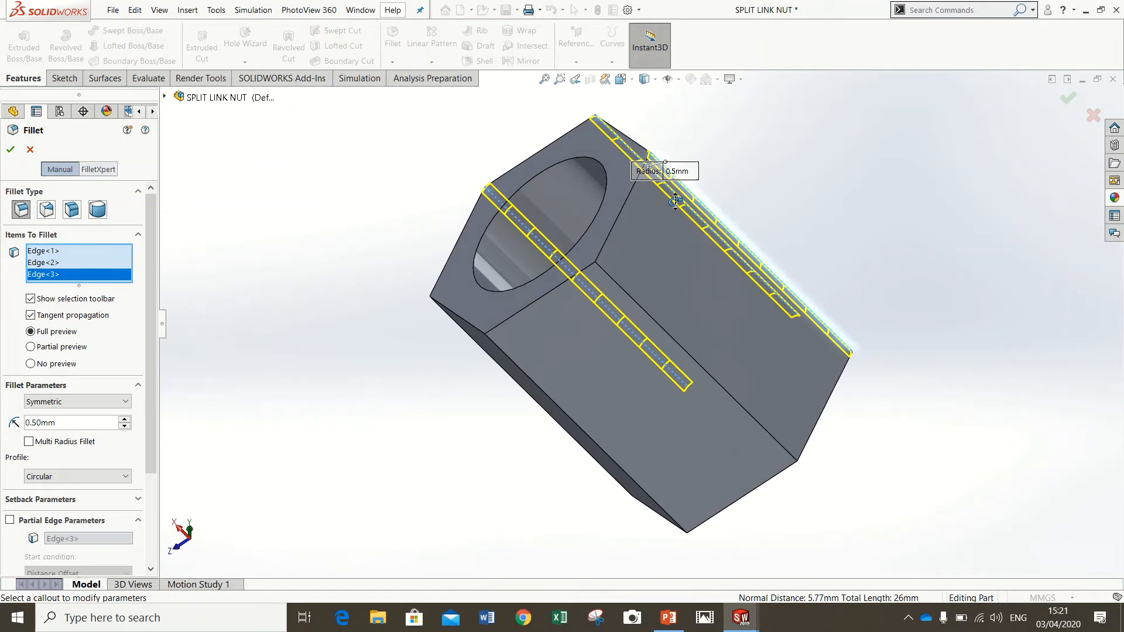
click(549, 336)
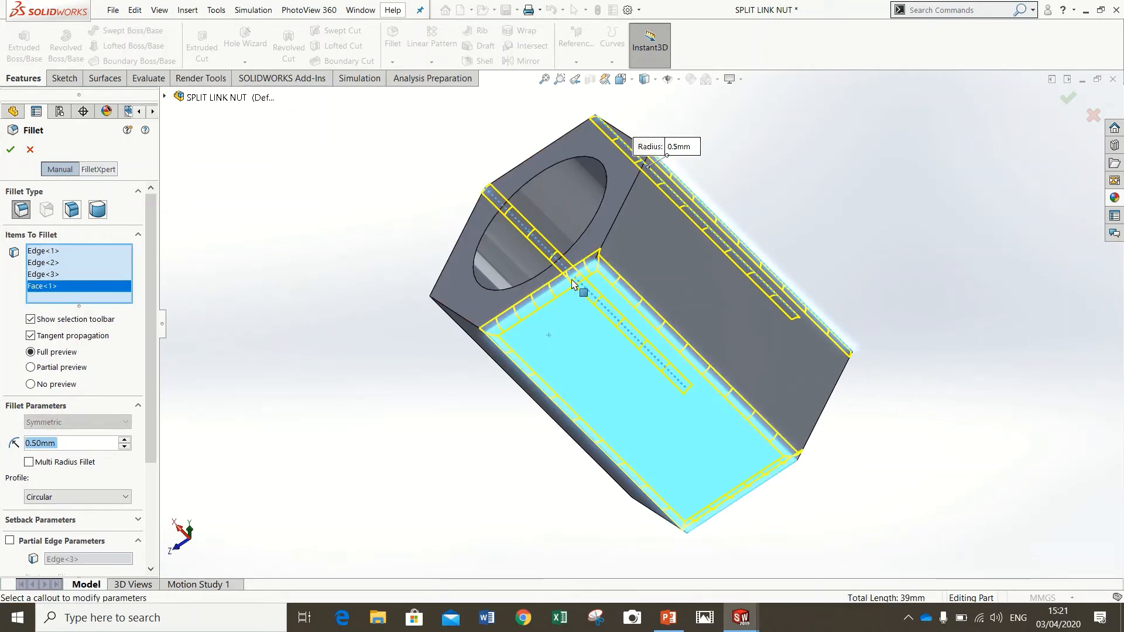
click(559, 340)
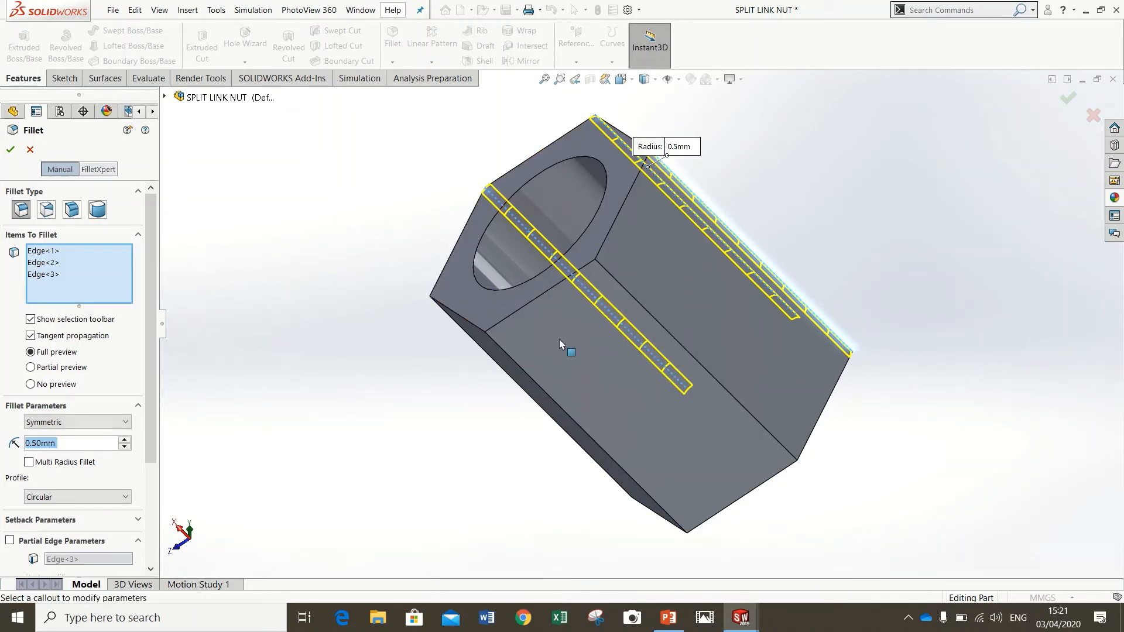
click(618, 285)
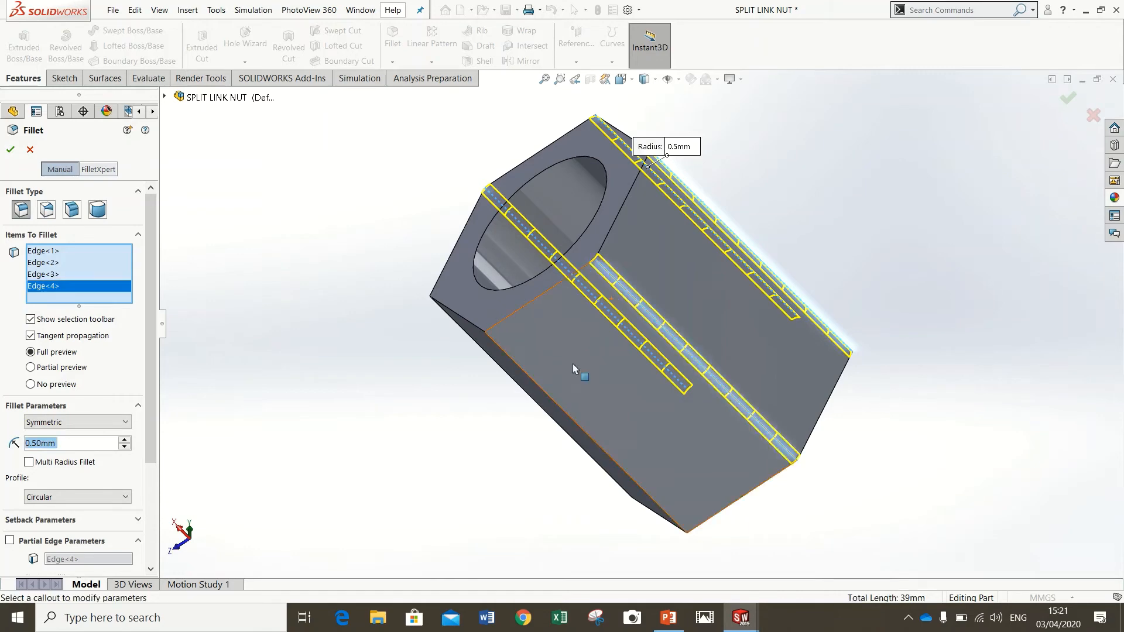
click(559, 403)
middle_drag(556, 432, 649, 574)
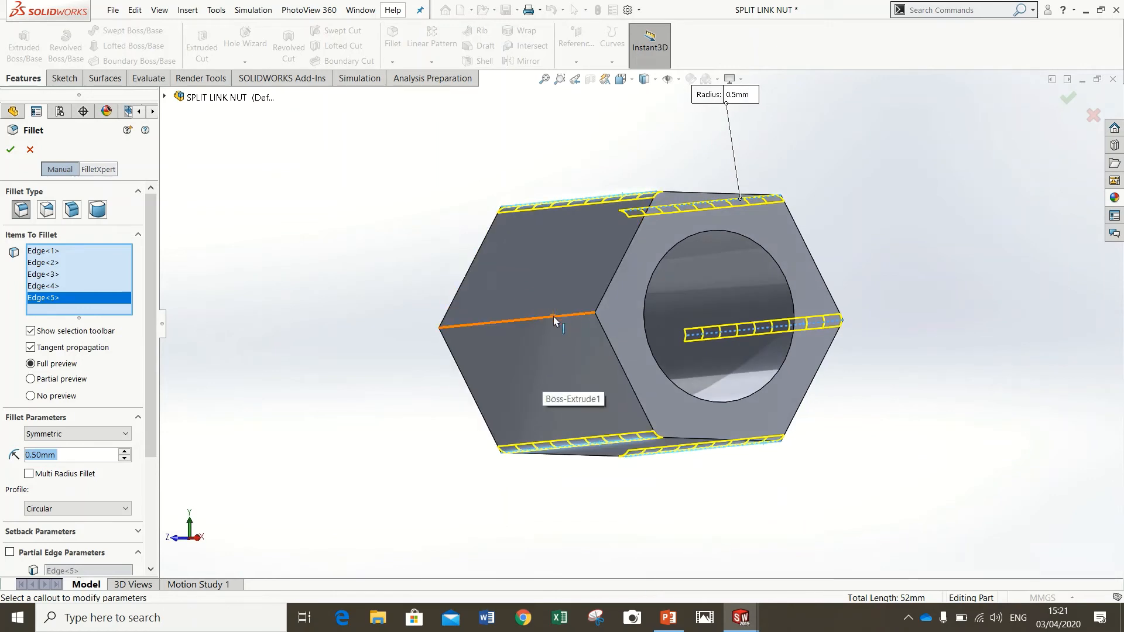
click(553, 316)
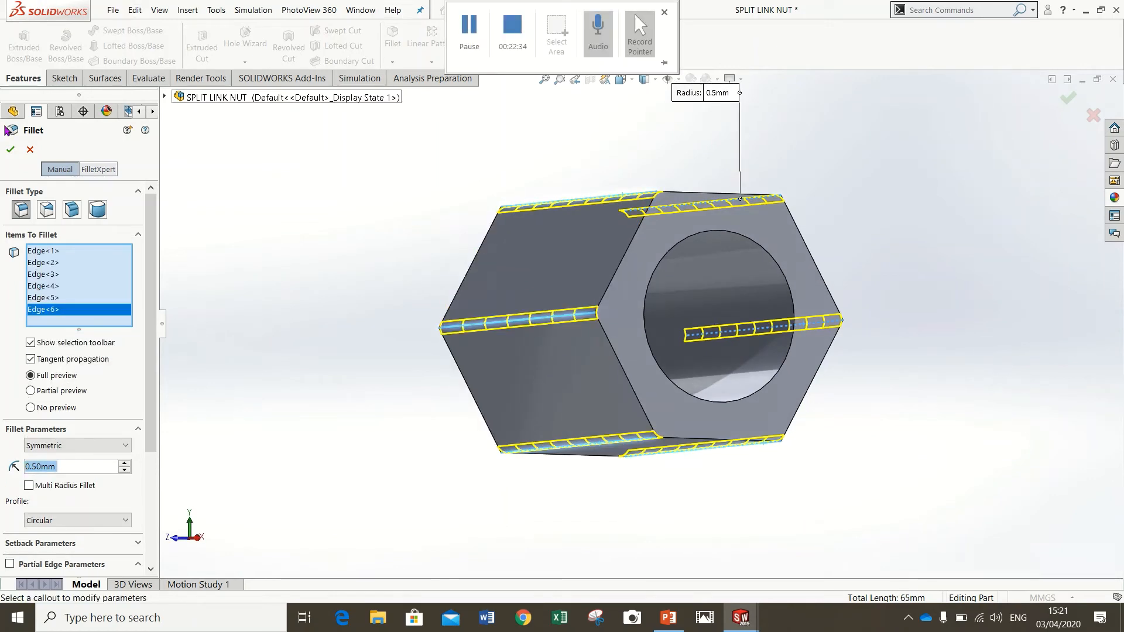
click(11, 150)
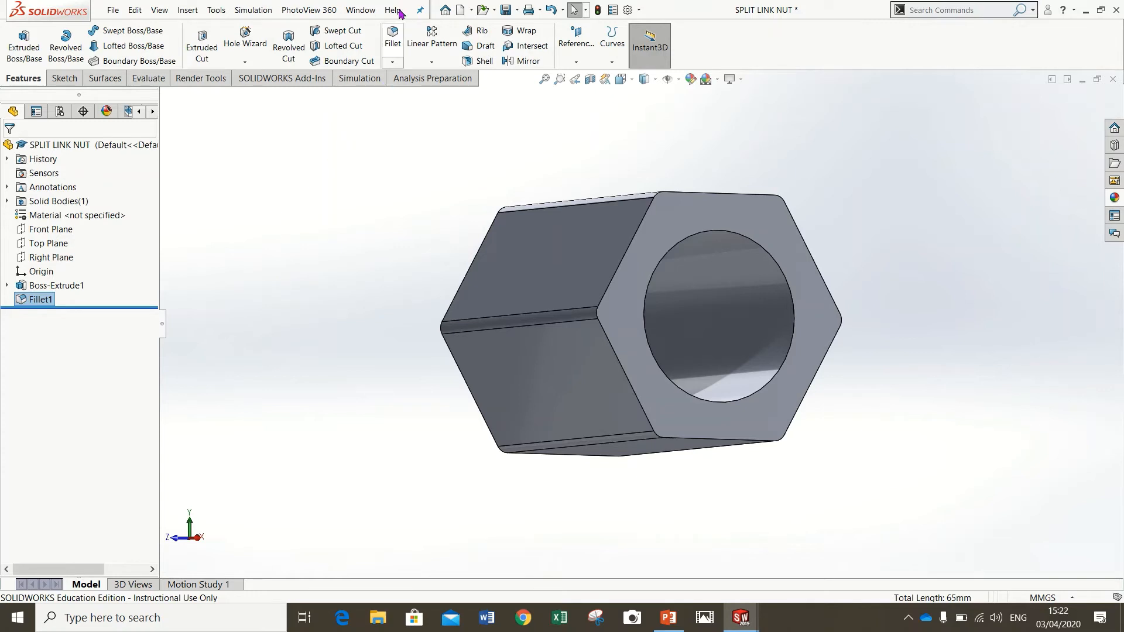
- Set up an angle-distance chamfer of 1 mm at 45° on the six outer edges of one end face
click(392, 62)
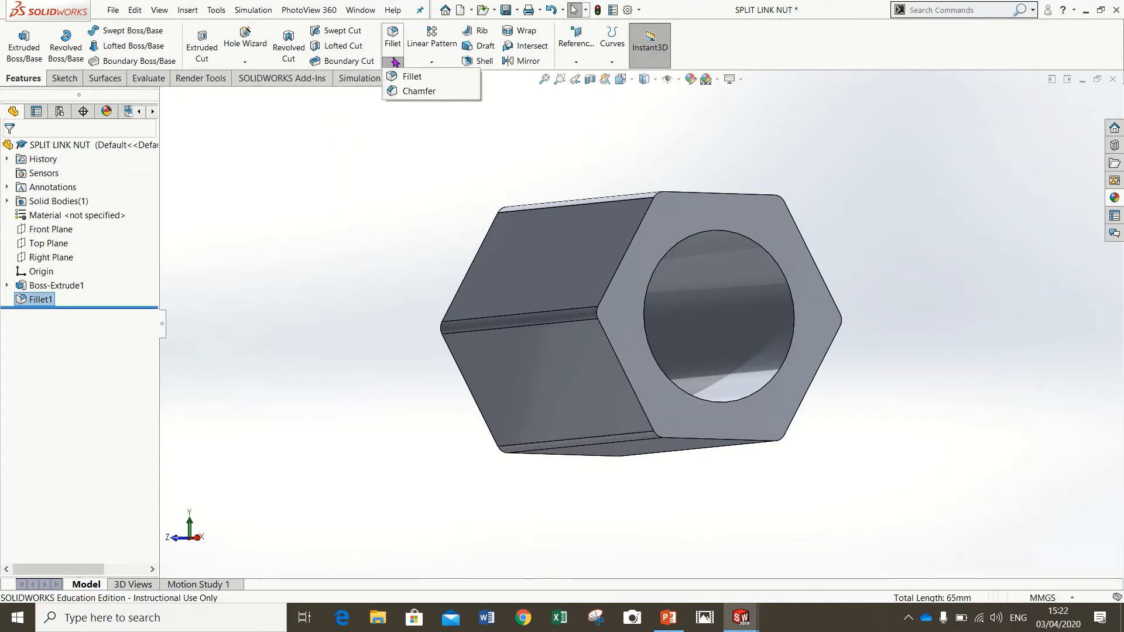
click(408, 92)
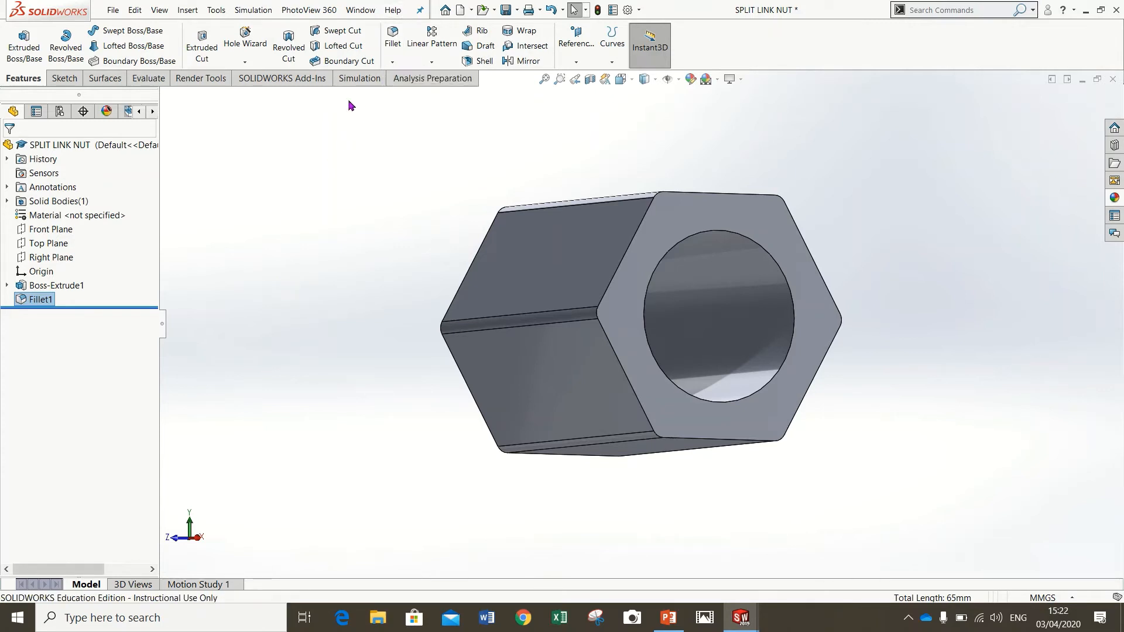
click(632, 338)
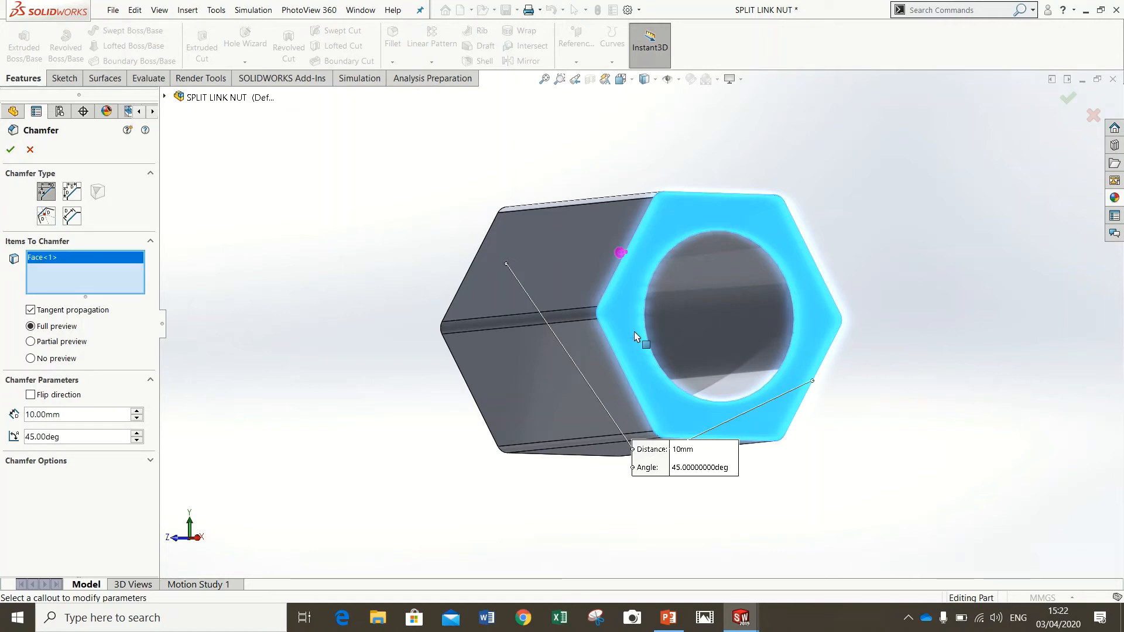
click(634, 331)
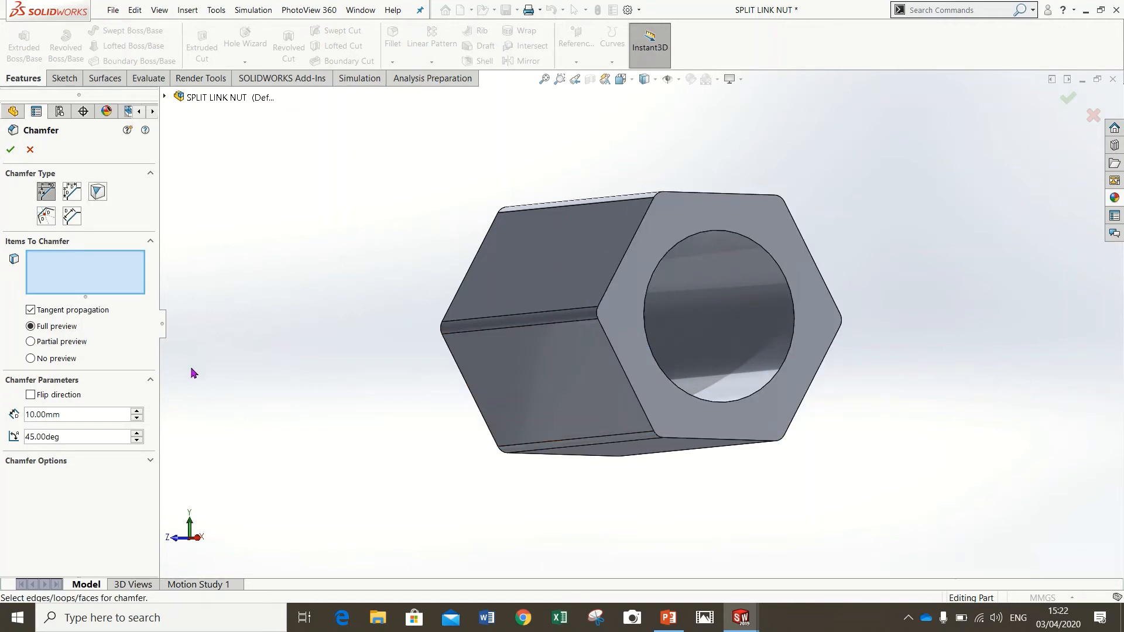
double_click(83, 413)
text(1)
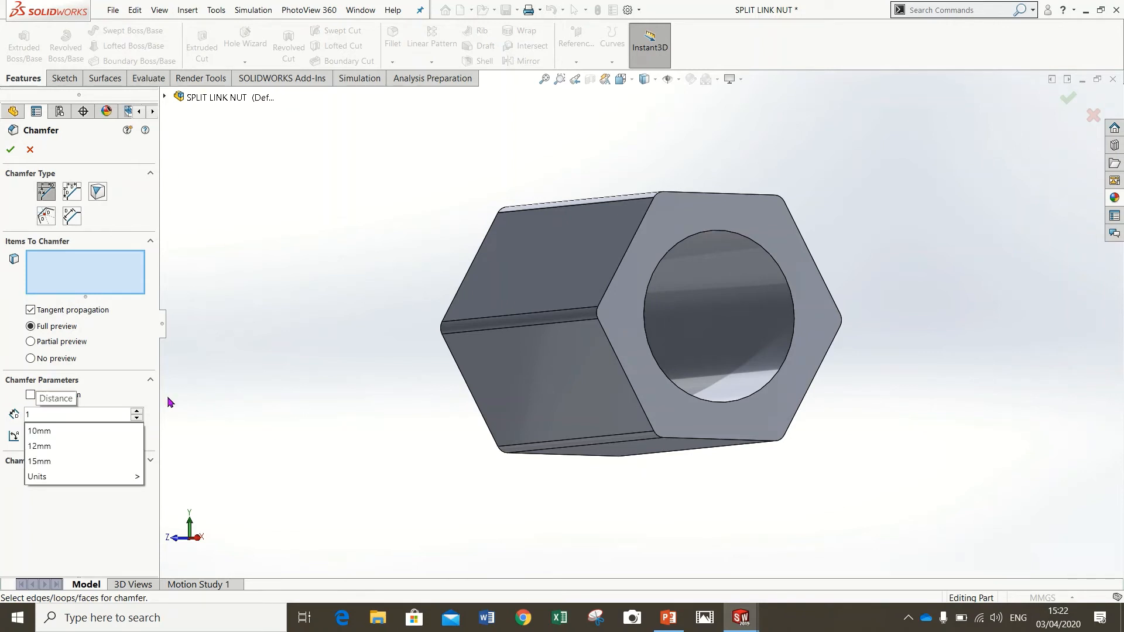
click(623, 256)
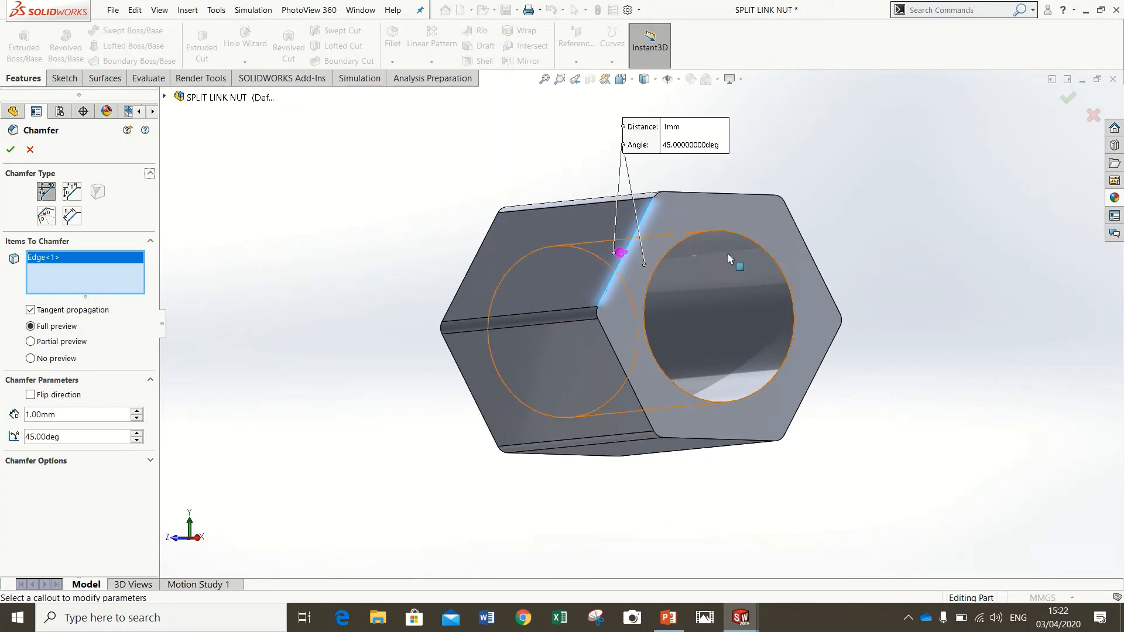
click(733, 195)
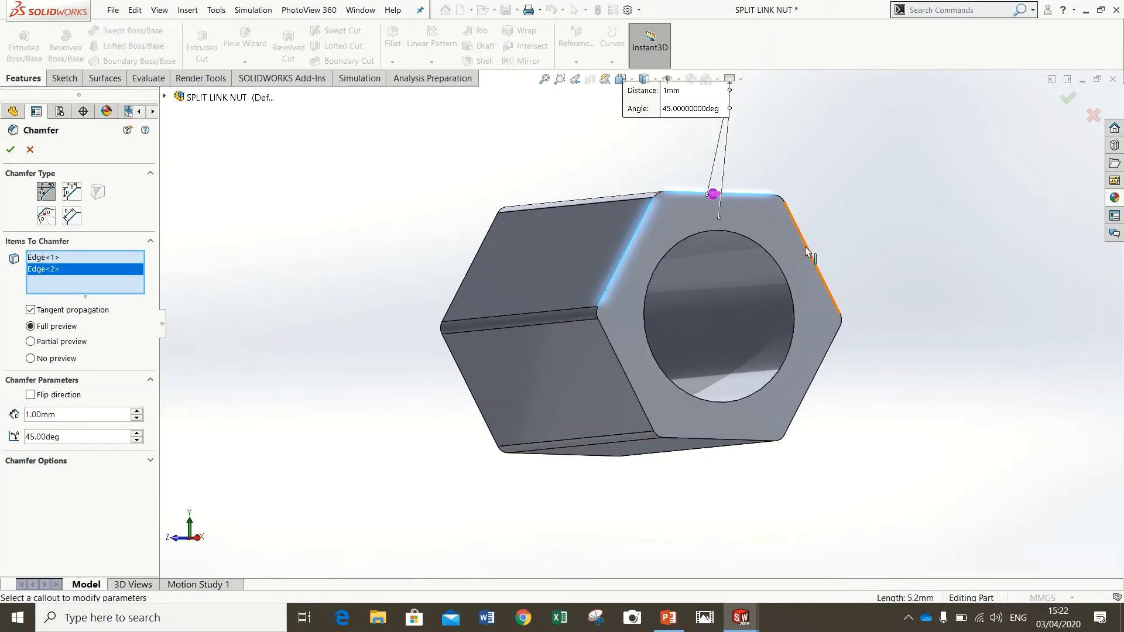
click(821, 279)
click(832, 368)
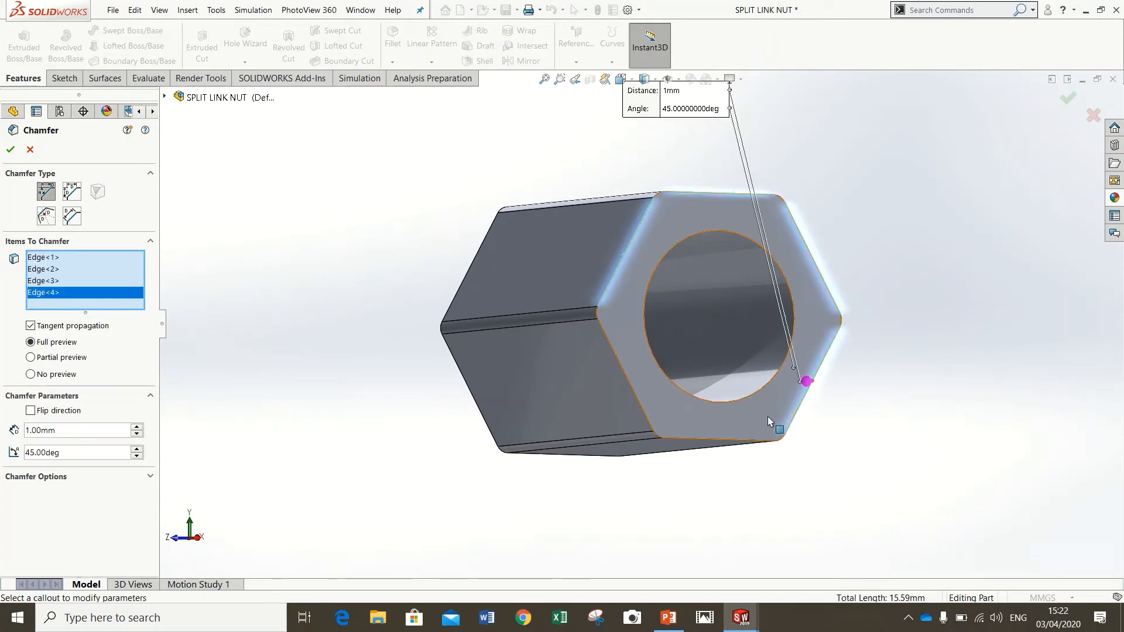
click(753, 443)
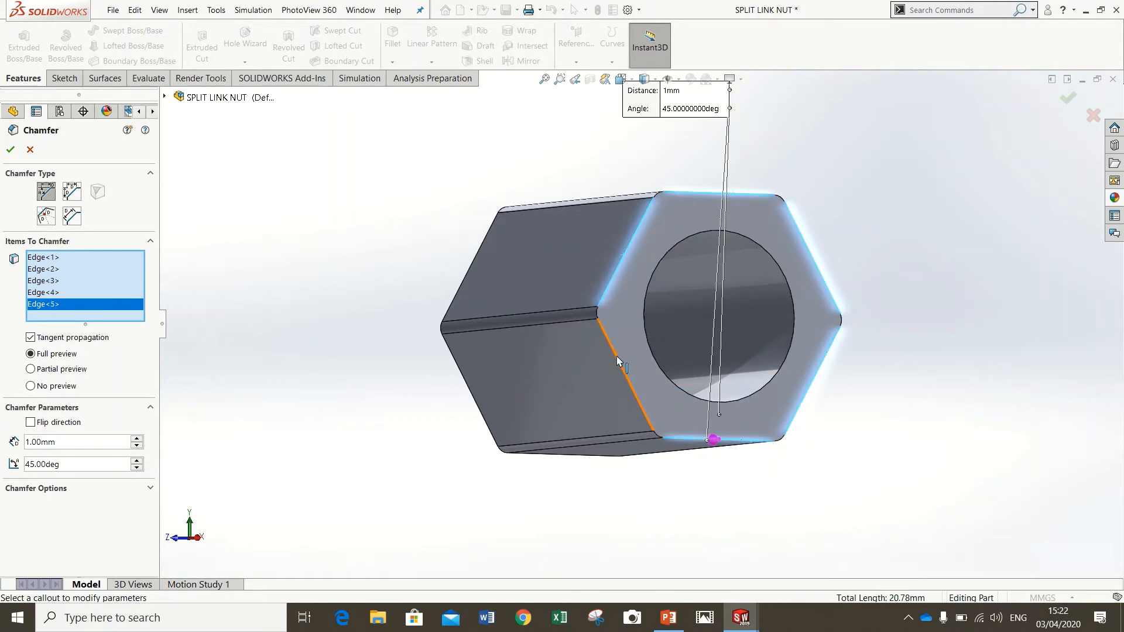
click(618, 360)
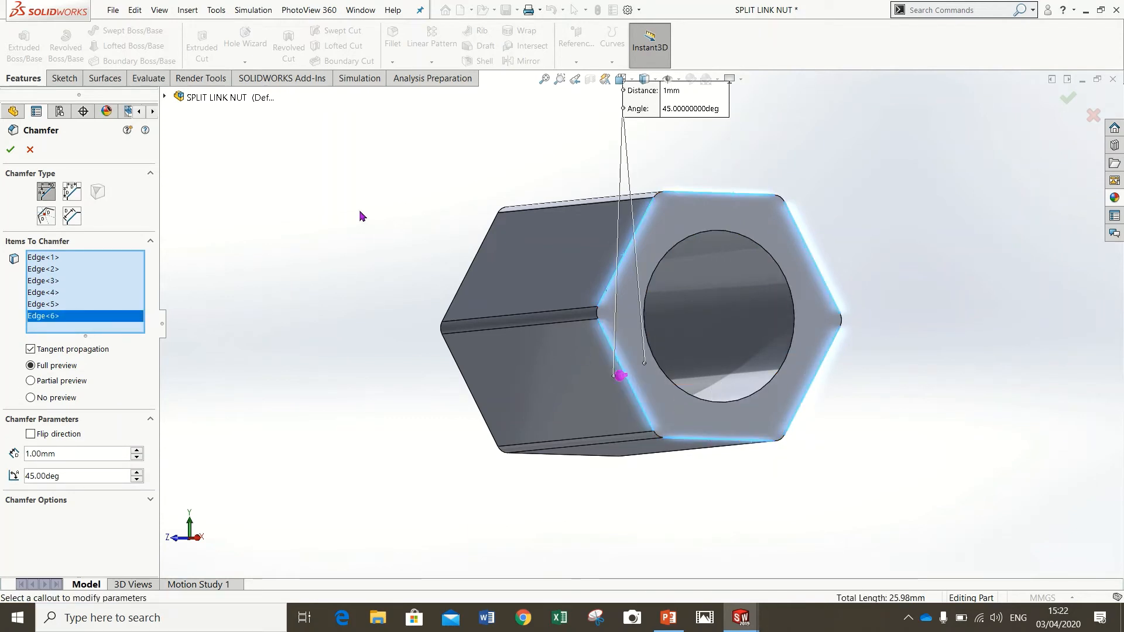
- Add the six outer edges of the opposite end face to the chamfer and try to create it at 1 mm
middle_drag(360, 216, 581, 235)
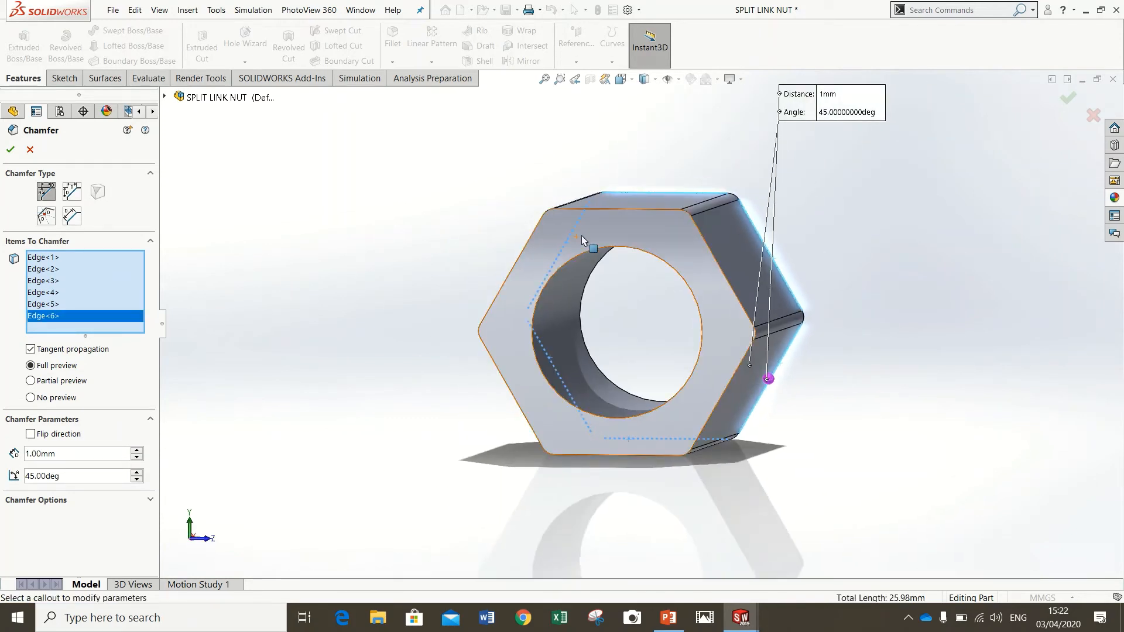
click(622, 209)
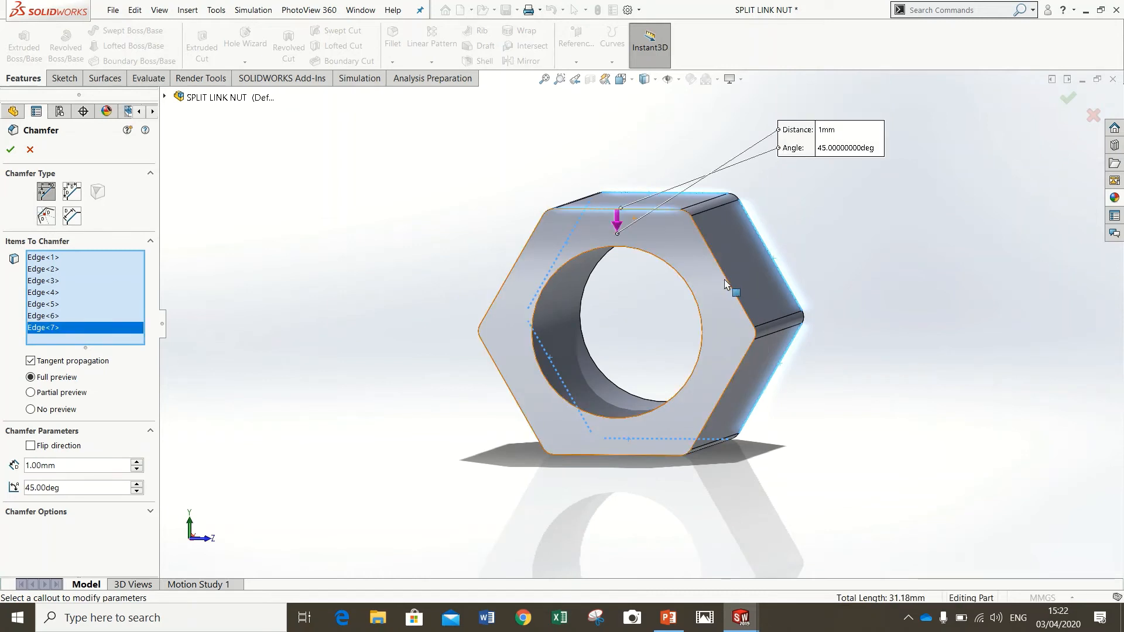
click(724, 282)
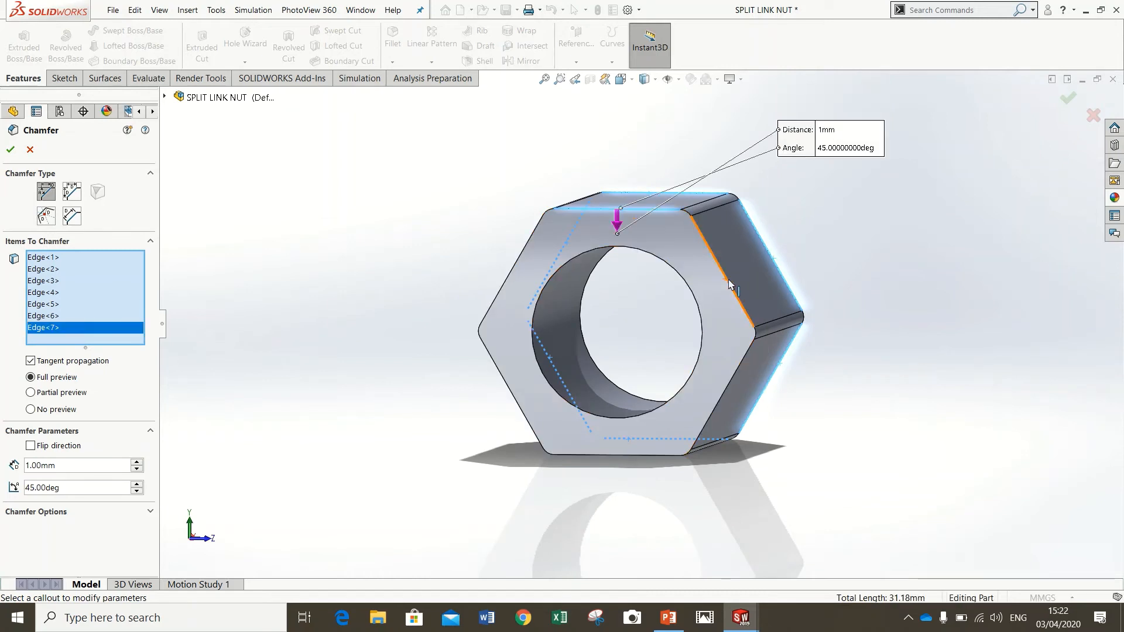
click(718, 400)
click(588, 454)
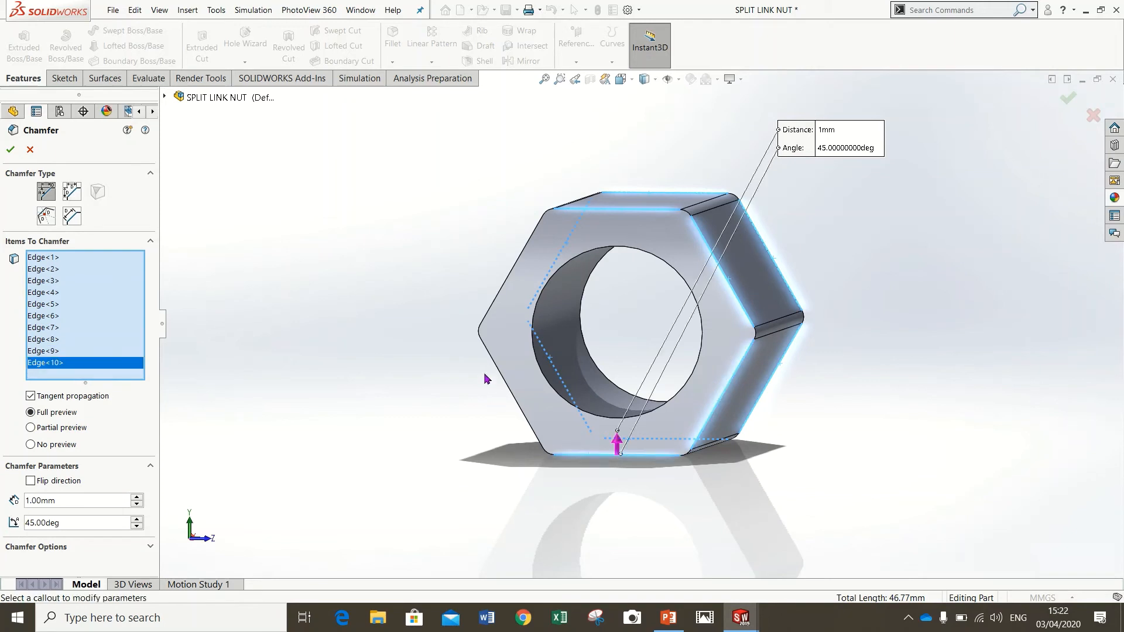
click(501, 370)
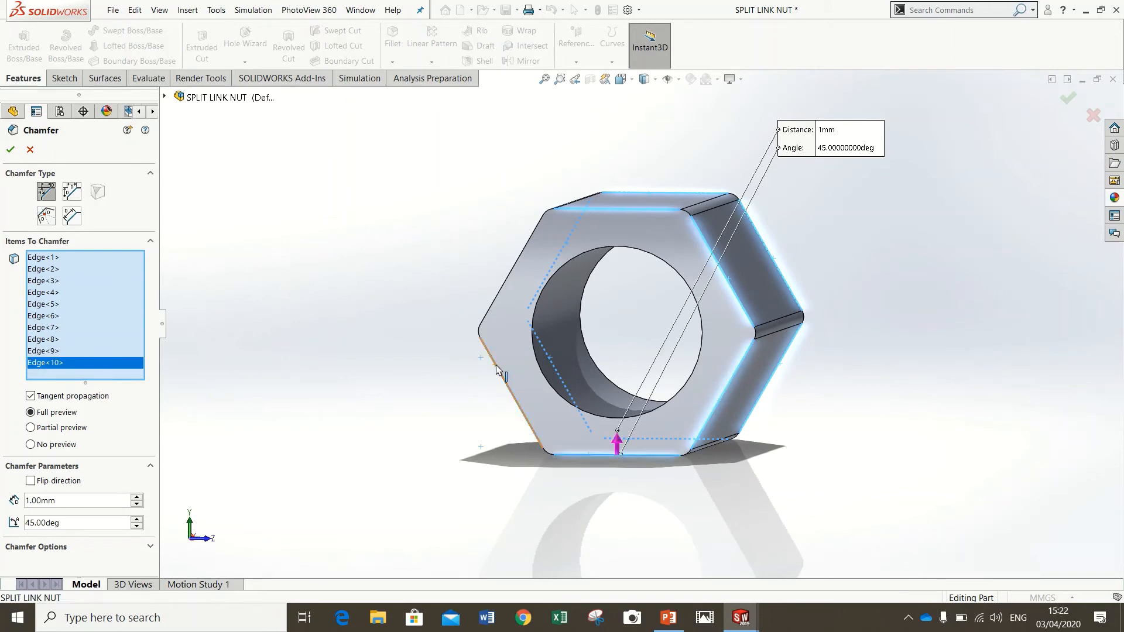
click(509, 275)
middle_drag(508, 275, 482, 282)
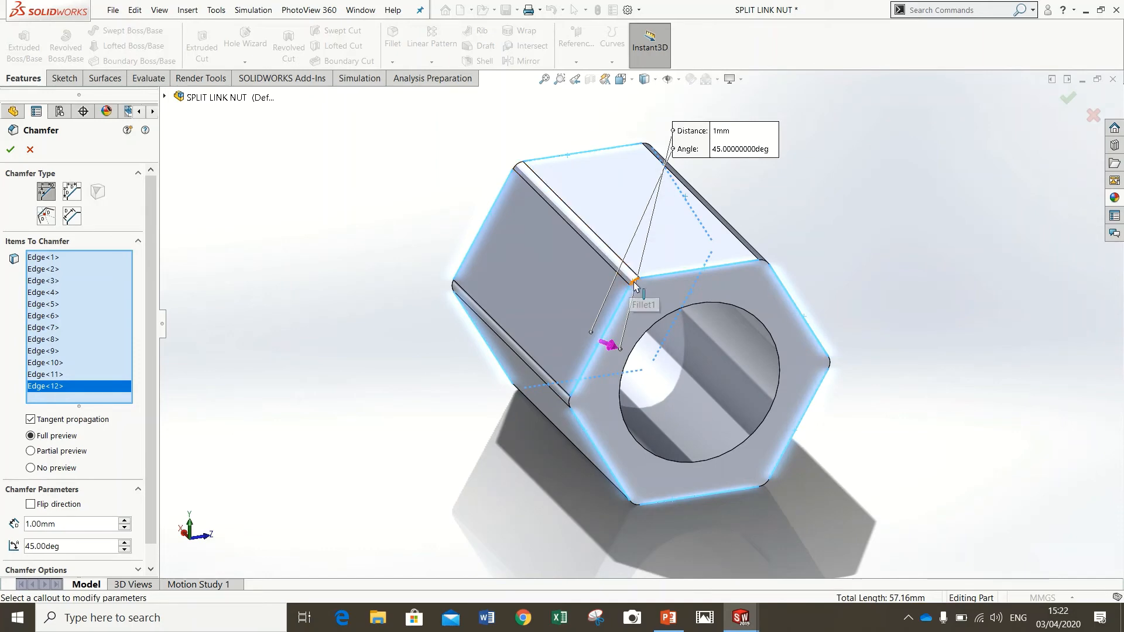
middle_drag(993, 425, 872, 422)
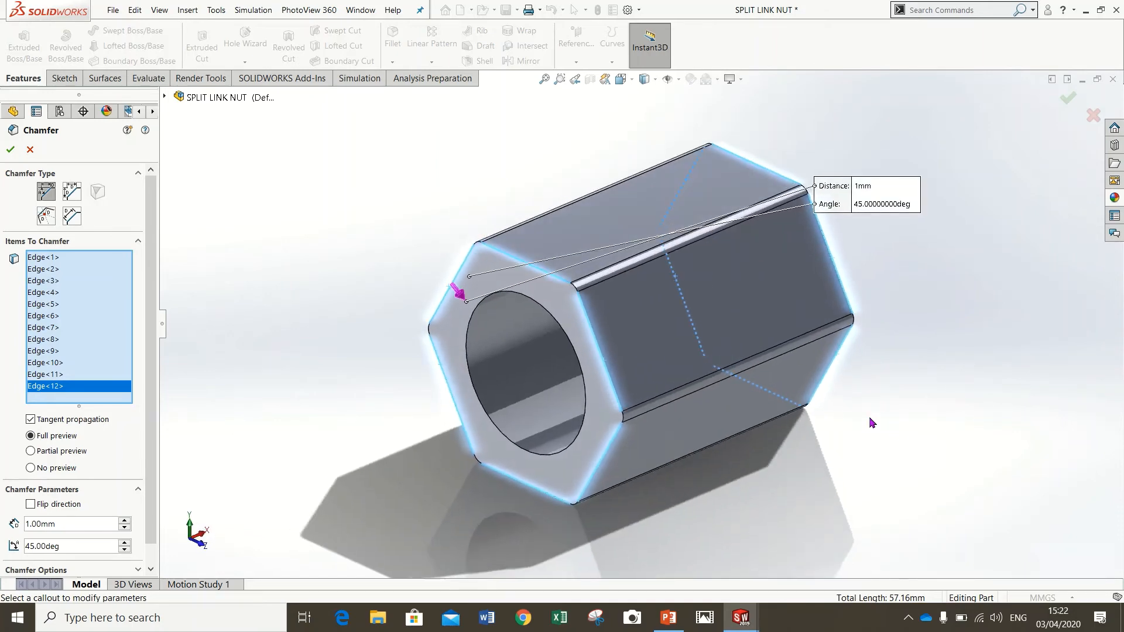
click(1068, 100)
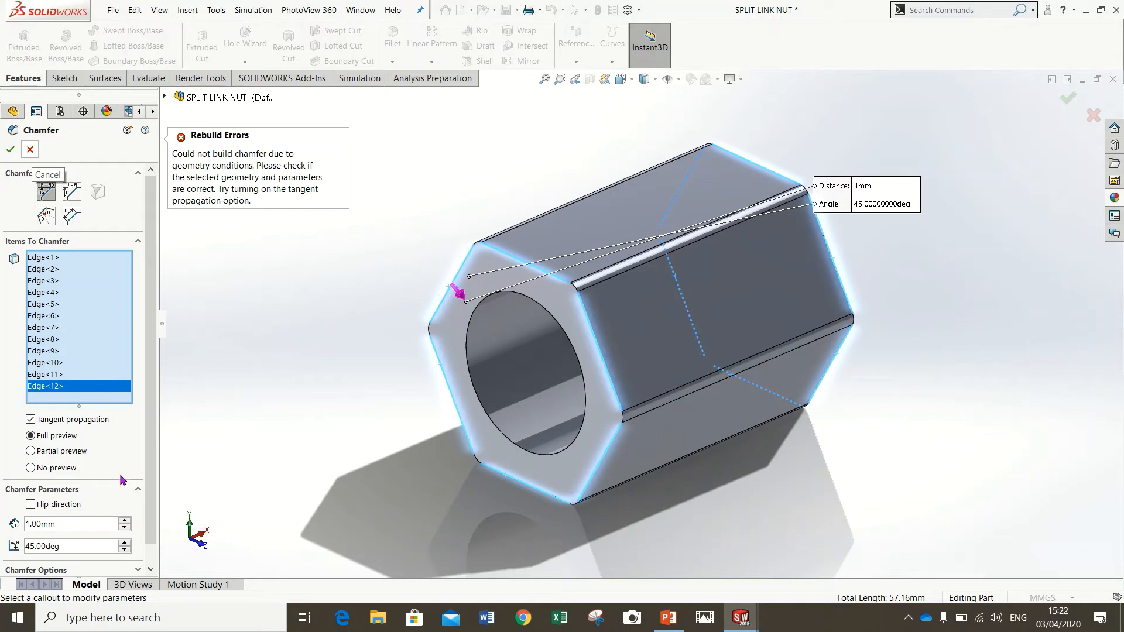
- Reduce the chamfer distance to 0.5 mm, create the chamfer on both ends and inspect the nut
double_click(65, 523)
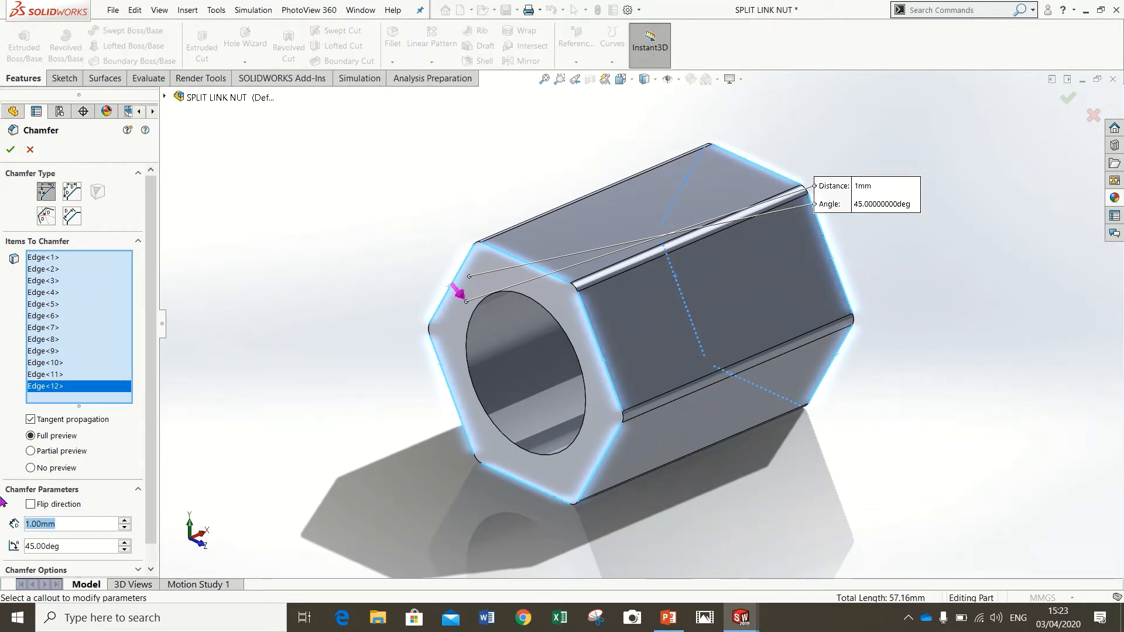
text(0.5)
key(Return)
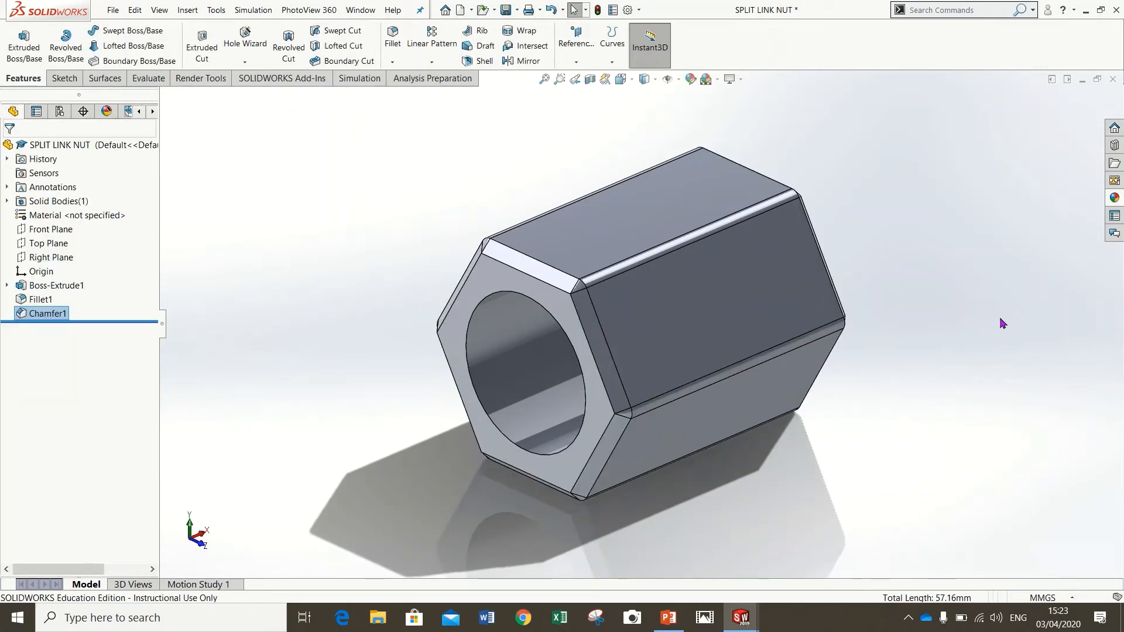
click(932, 486)
middle_drag(854, 372, 853, 253)
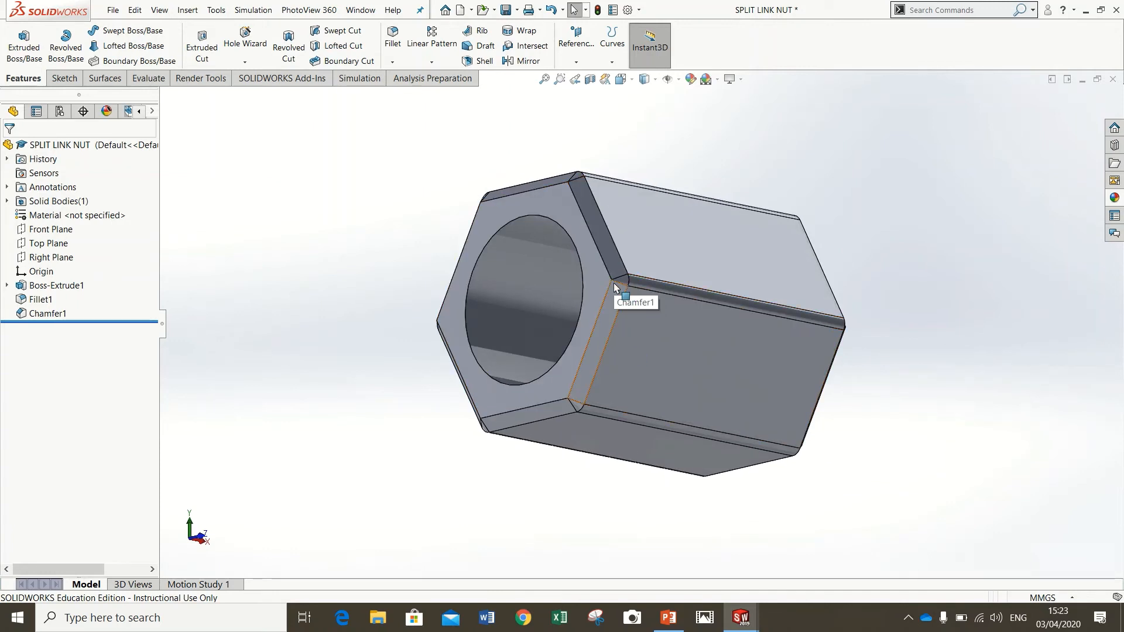
middle_drag(608, 327, 527, 351)
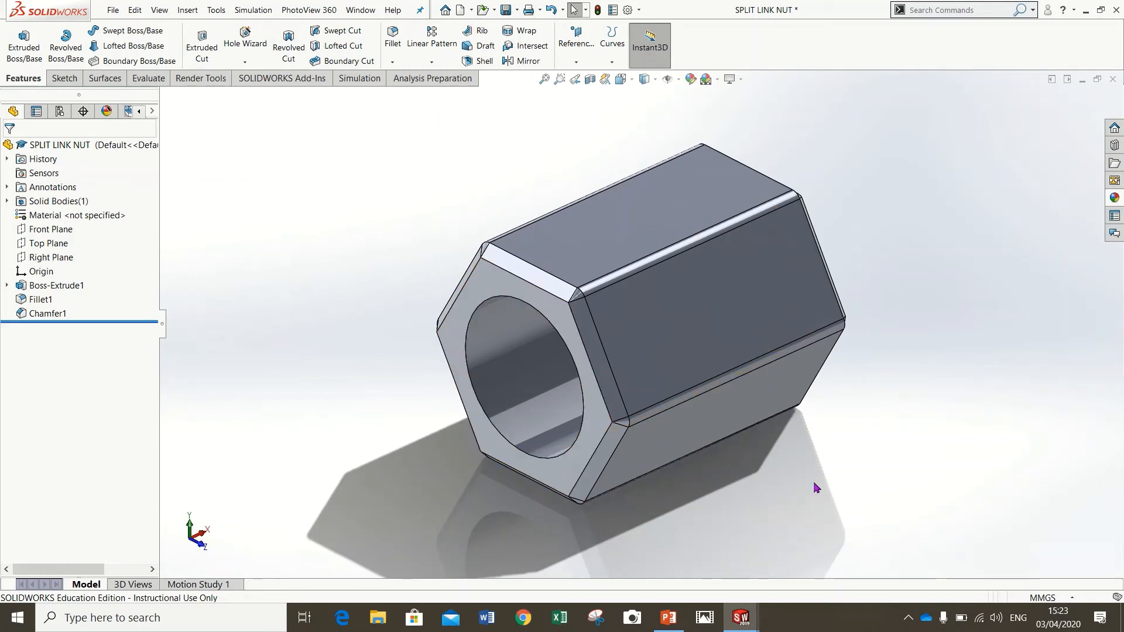
- Apply the polished aluminum appearance to the whole nut body and save the part
click(1115, 199)
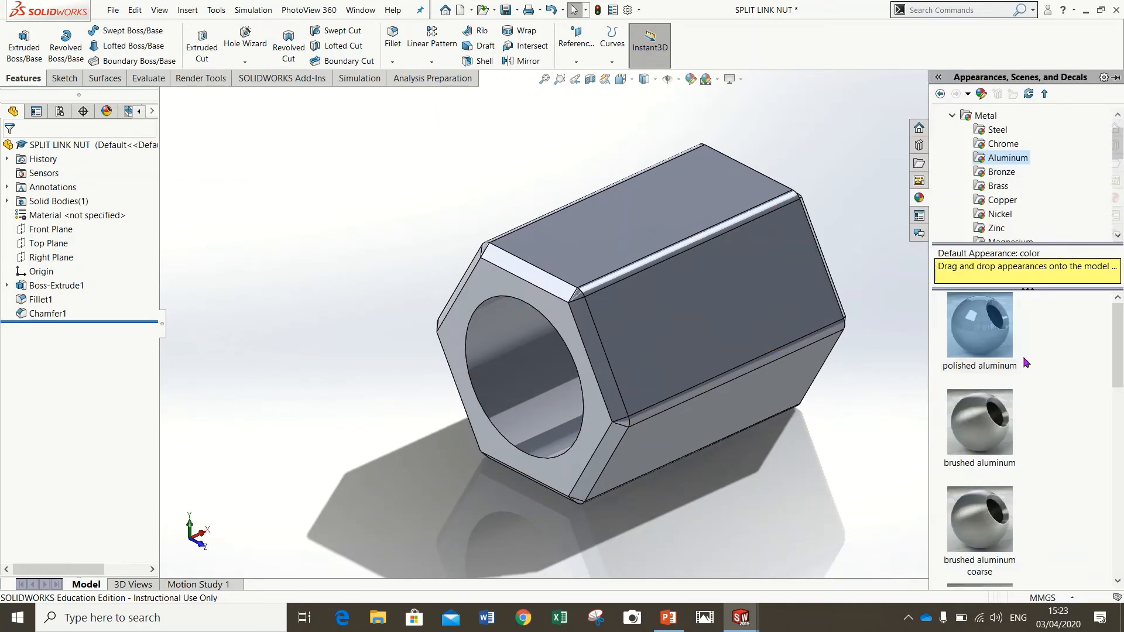
click(995, 326)
drag(995, 326, 742, 259)
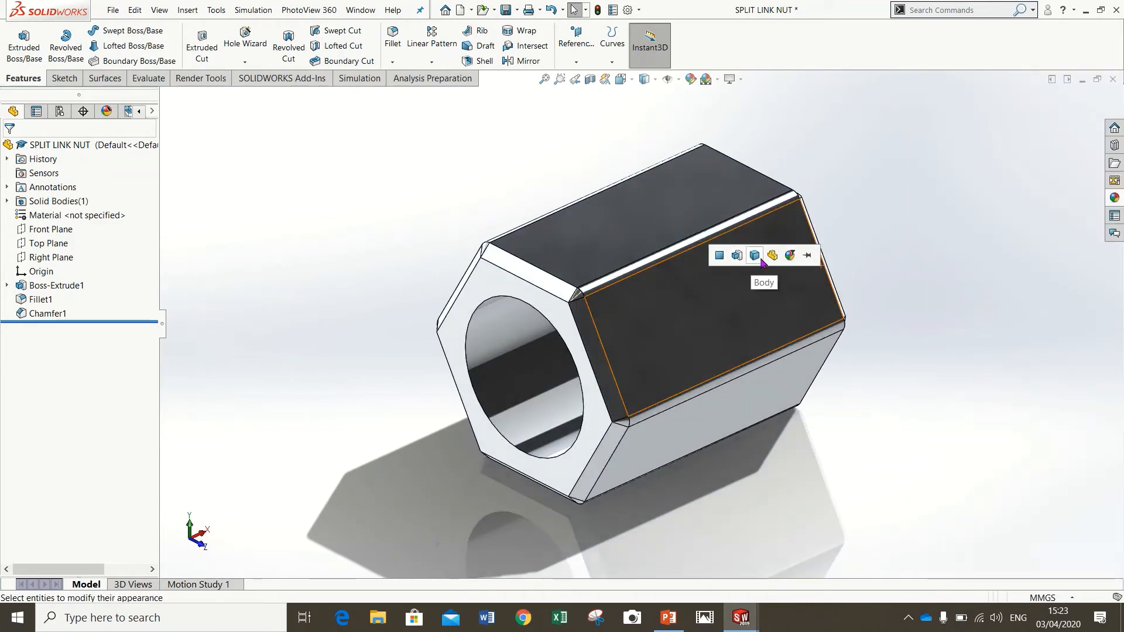
click(754, 256)
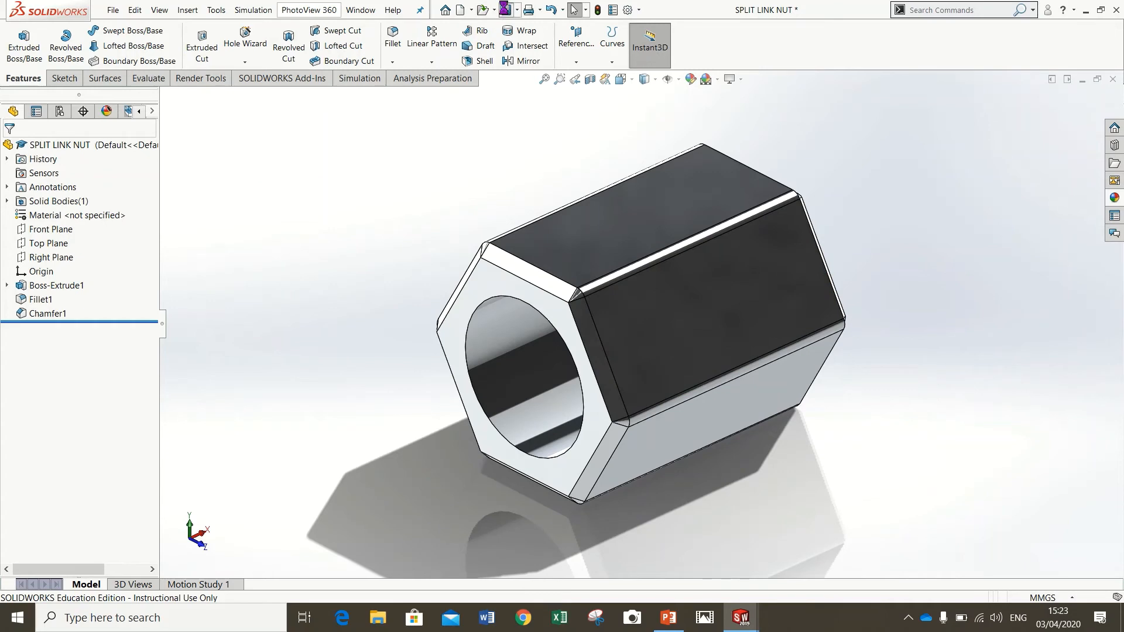
click(505, 10)
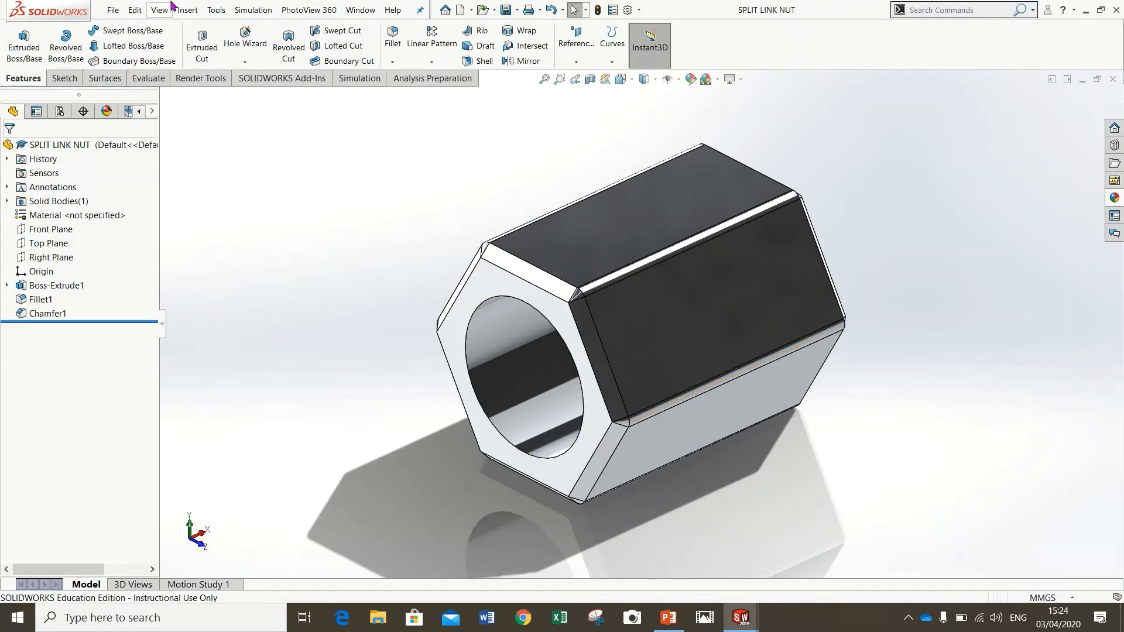
- Insert the SPLIT LINK part beside the nut and change the derived part's units to those of the base part
click(186, 10)
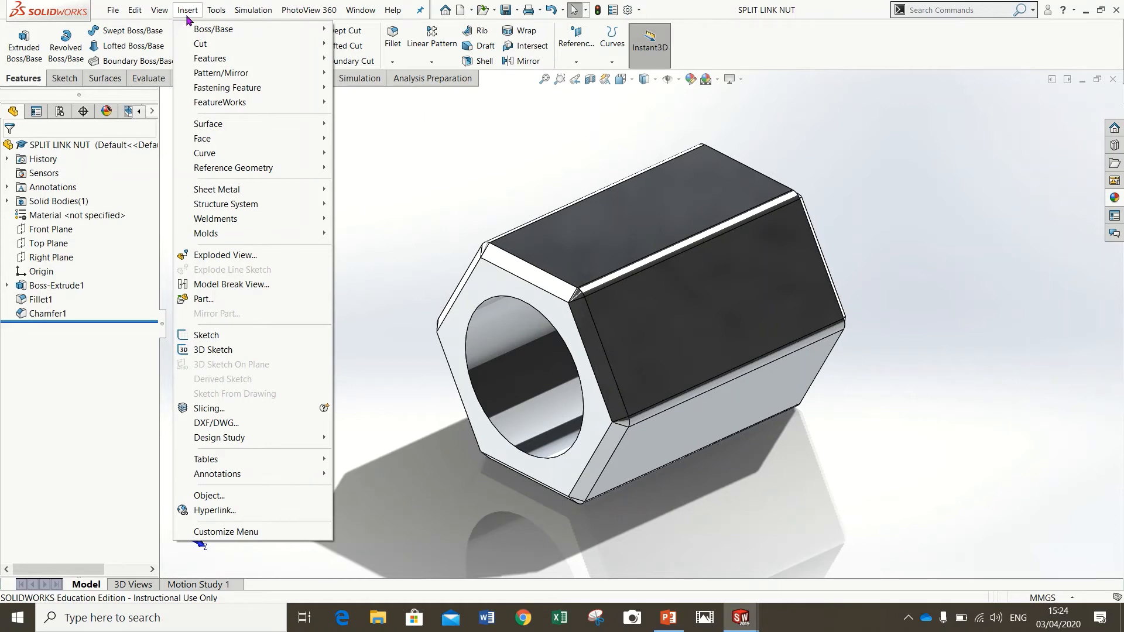
click(216, 301)
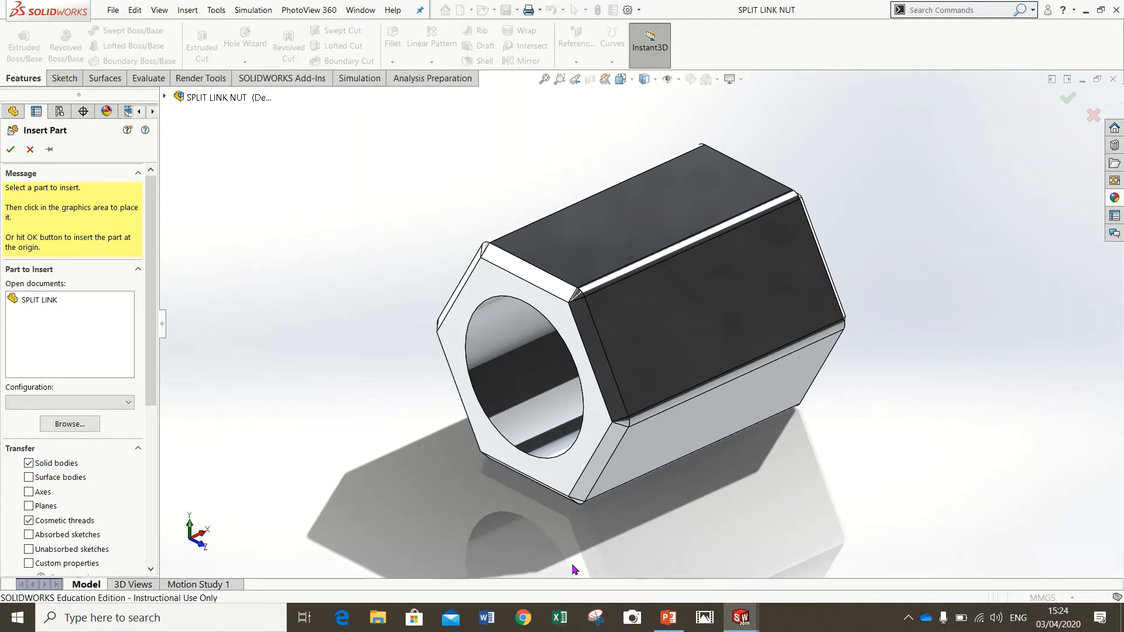
mouse_move(740, 626)
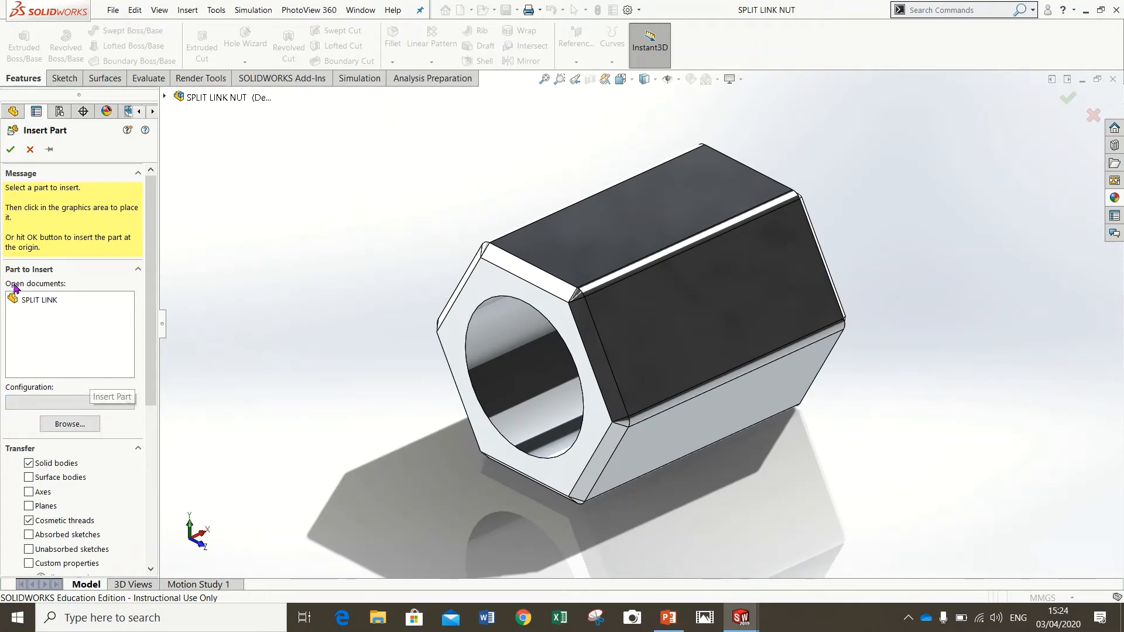
click(23, 300)
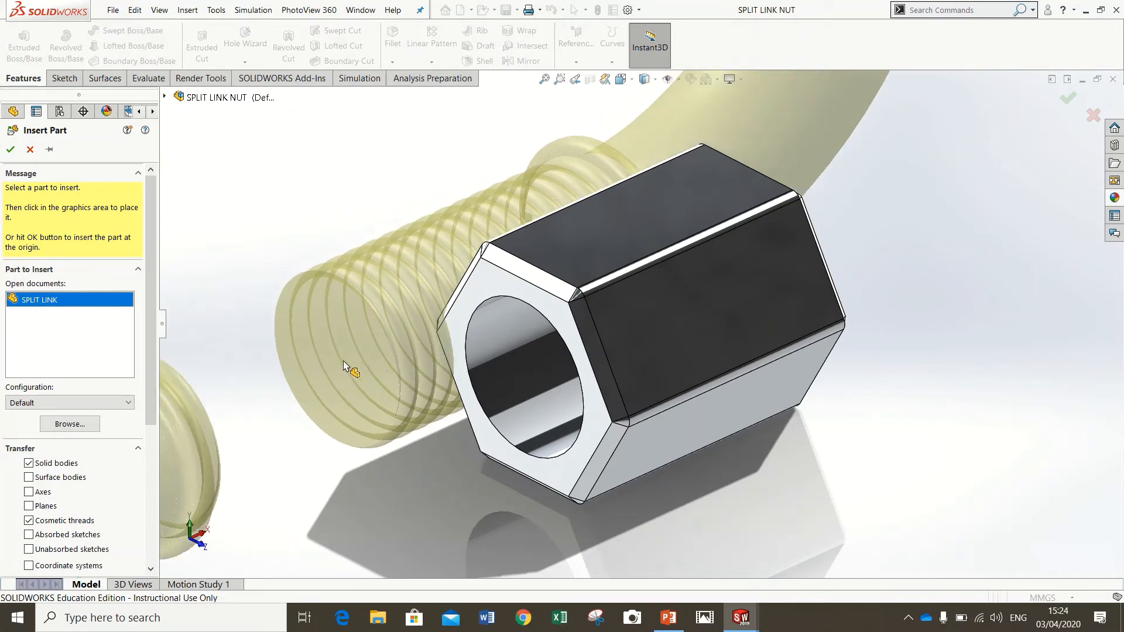
scroll(589, 423, up, 4)
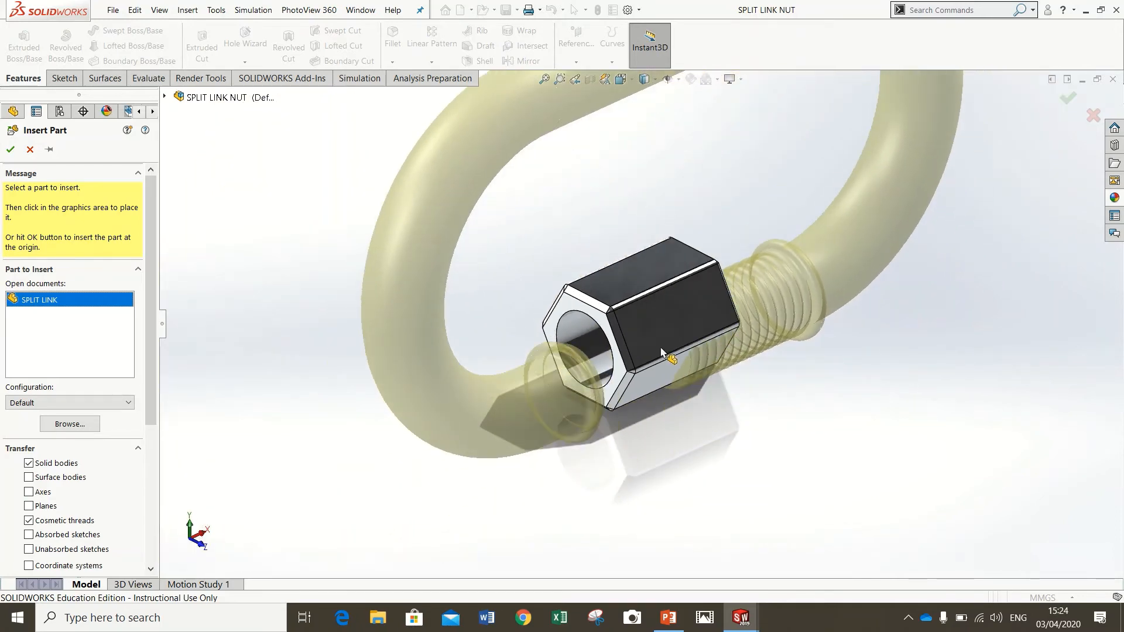
click(721, 384)
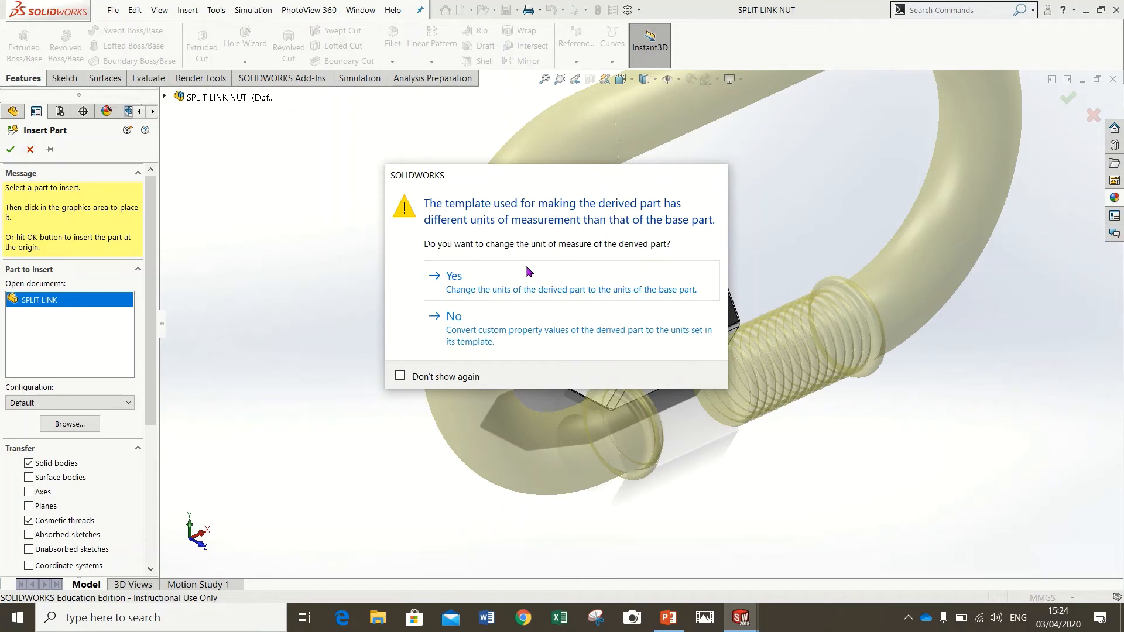
click(452, 275)
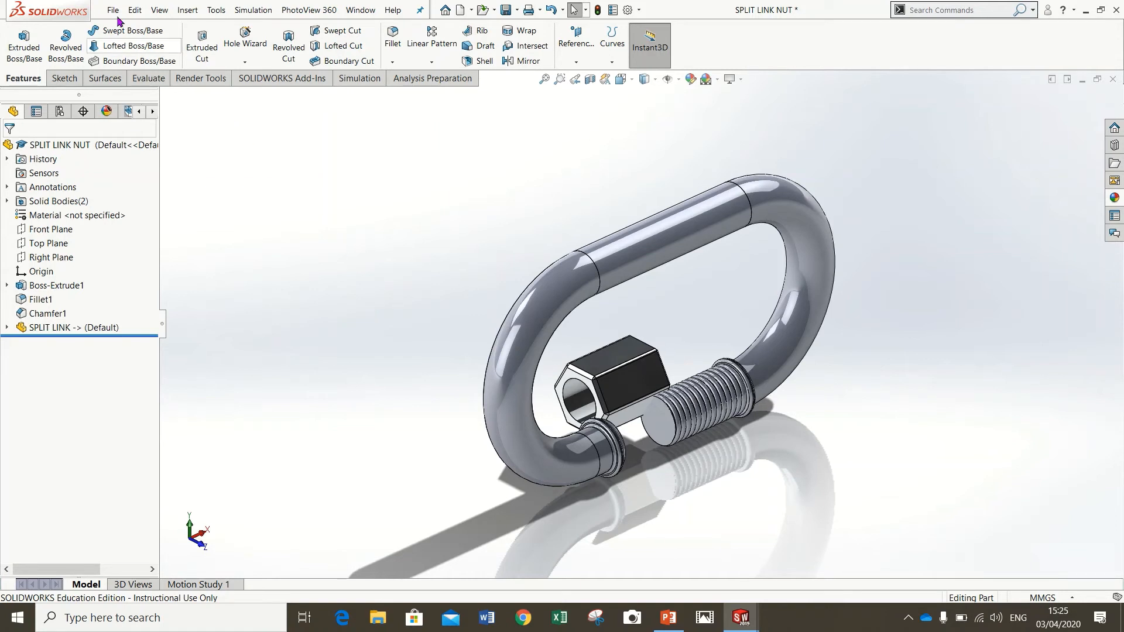
- With Move/Copy Body, add a concentric mate that aligns the link body's threaded end with the nut's bore
click(188, 10)
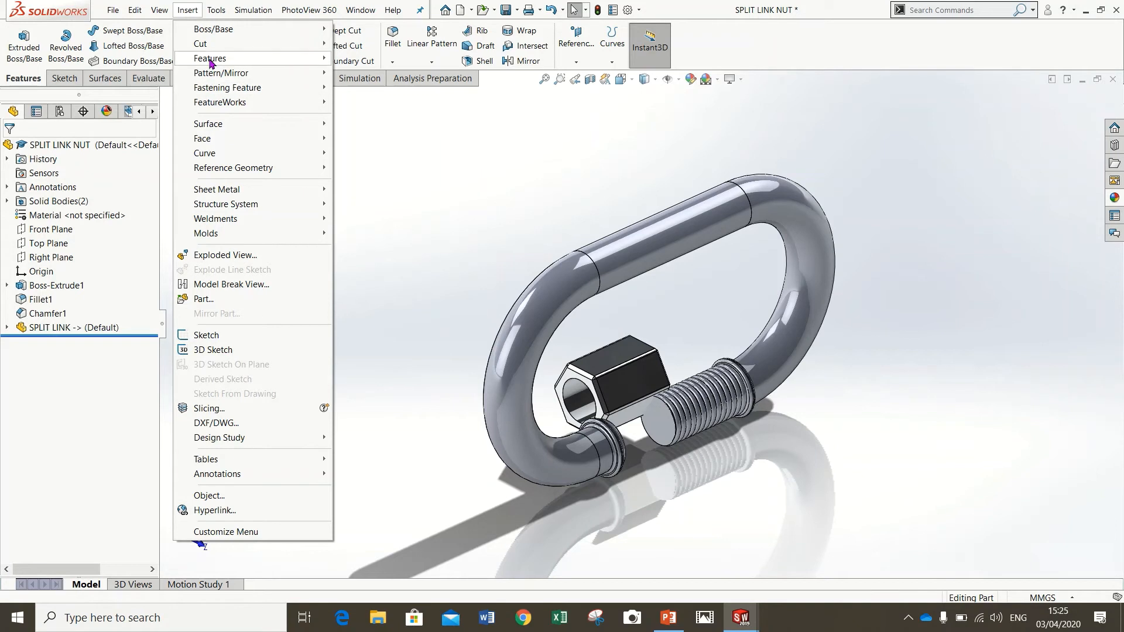
mouse_move(211, 63)
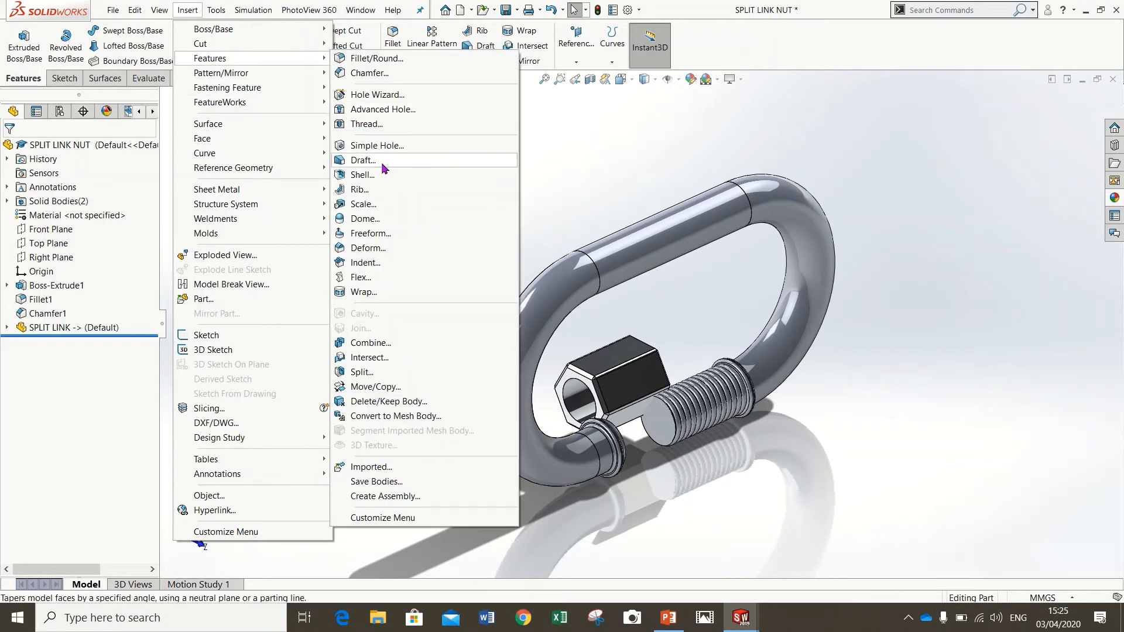
click(386, 387)
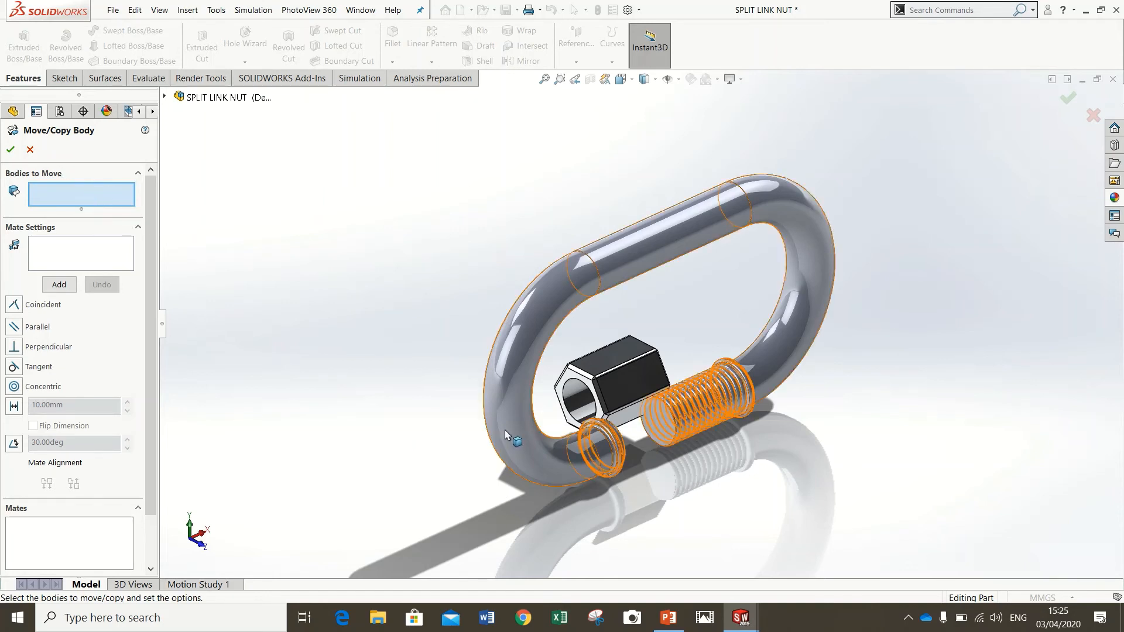
click(503, 465)
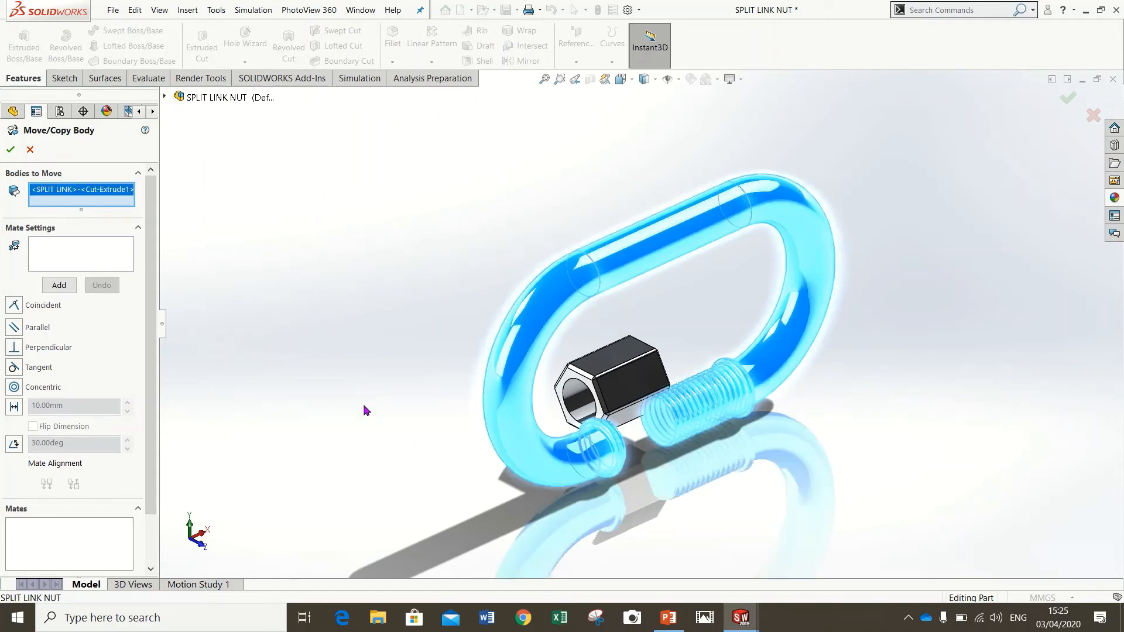
click(82, 250)
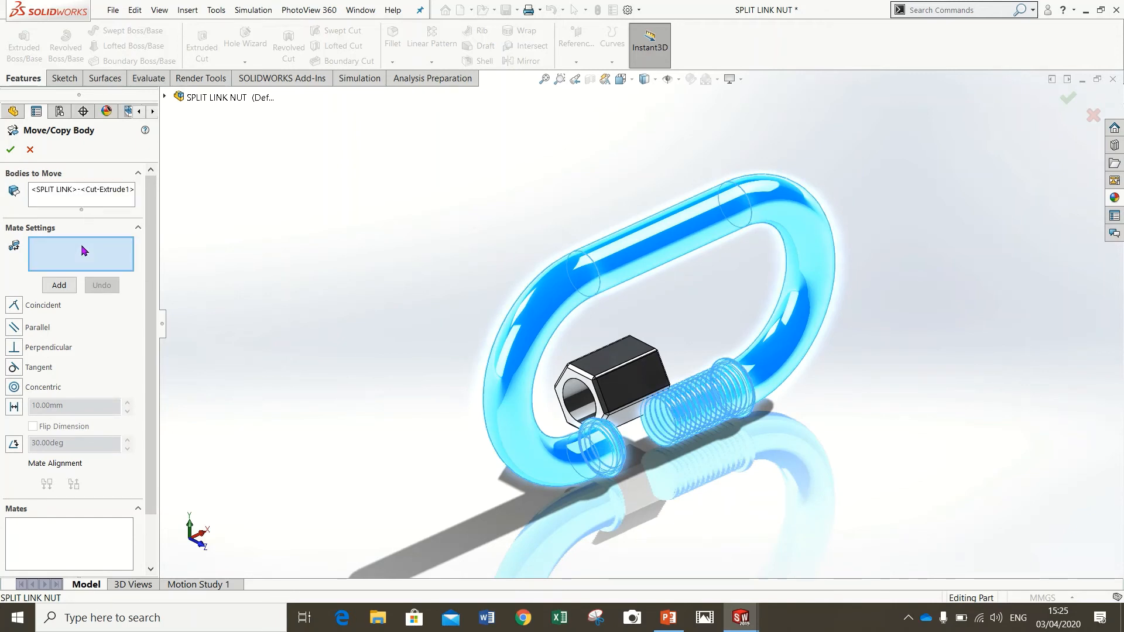
click(571, 404)
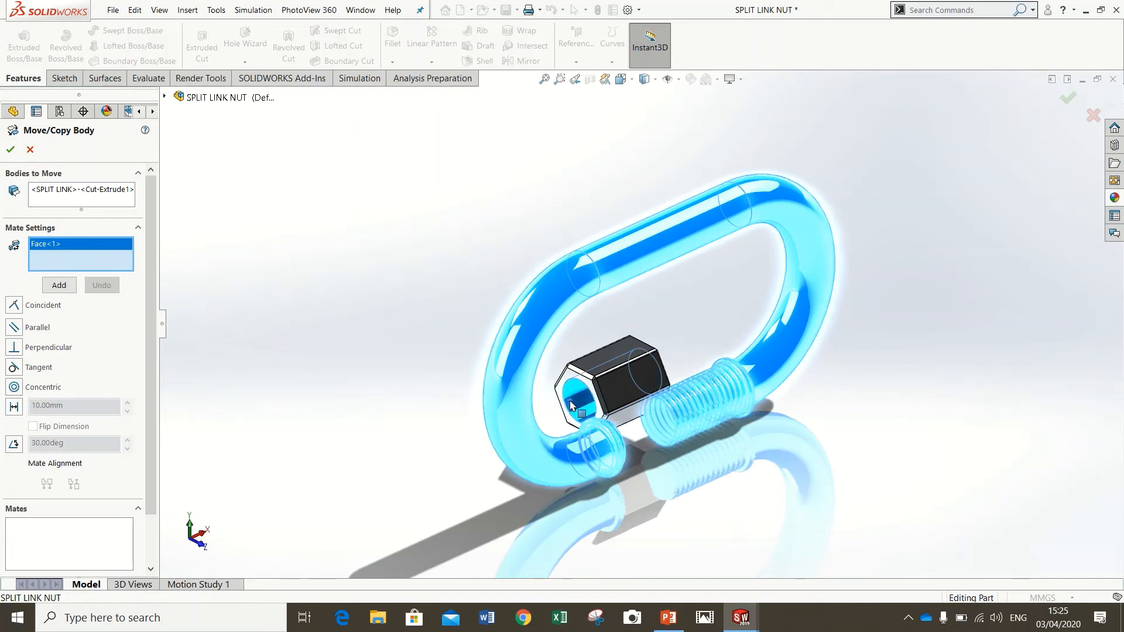
scroll(673, 384, down, 5)
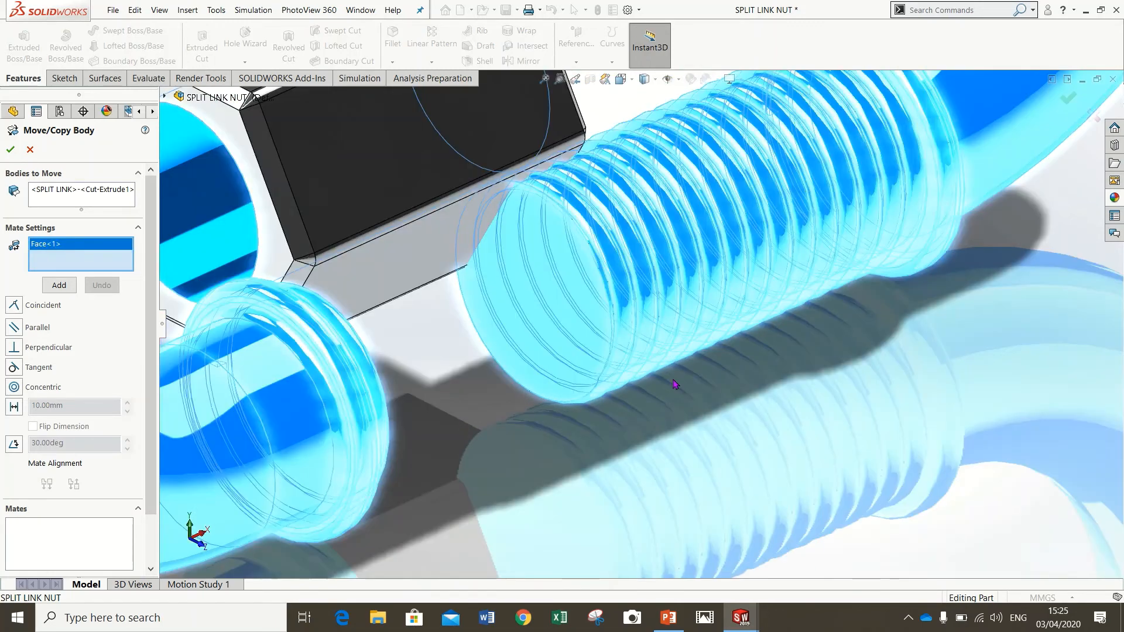
middle_drag(673, 383, 612, 272)
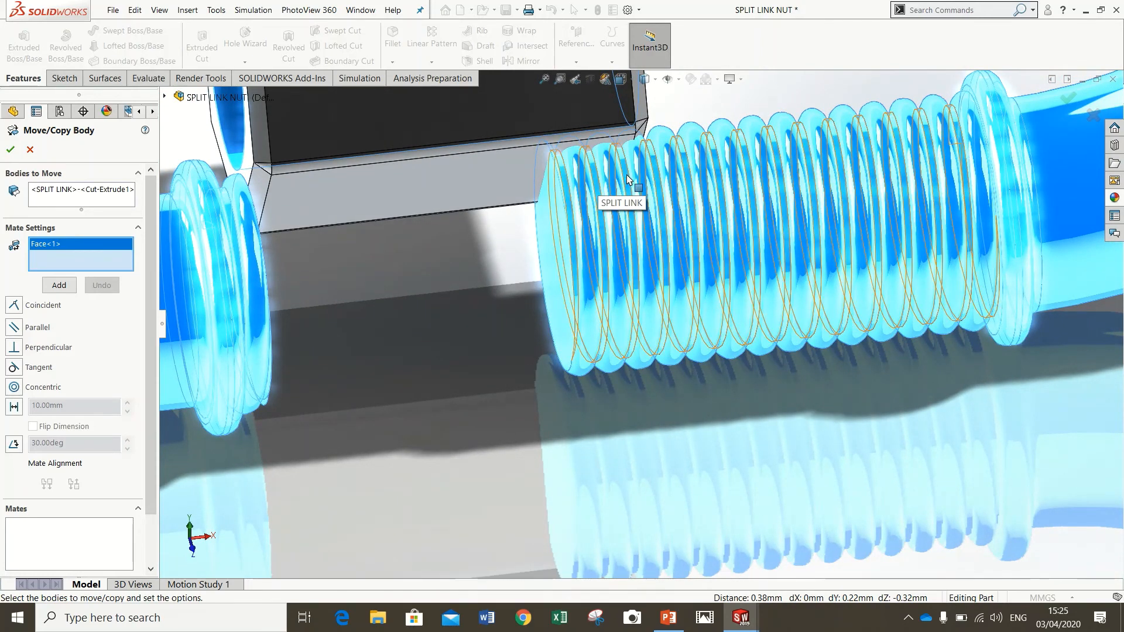
click(627, 178)
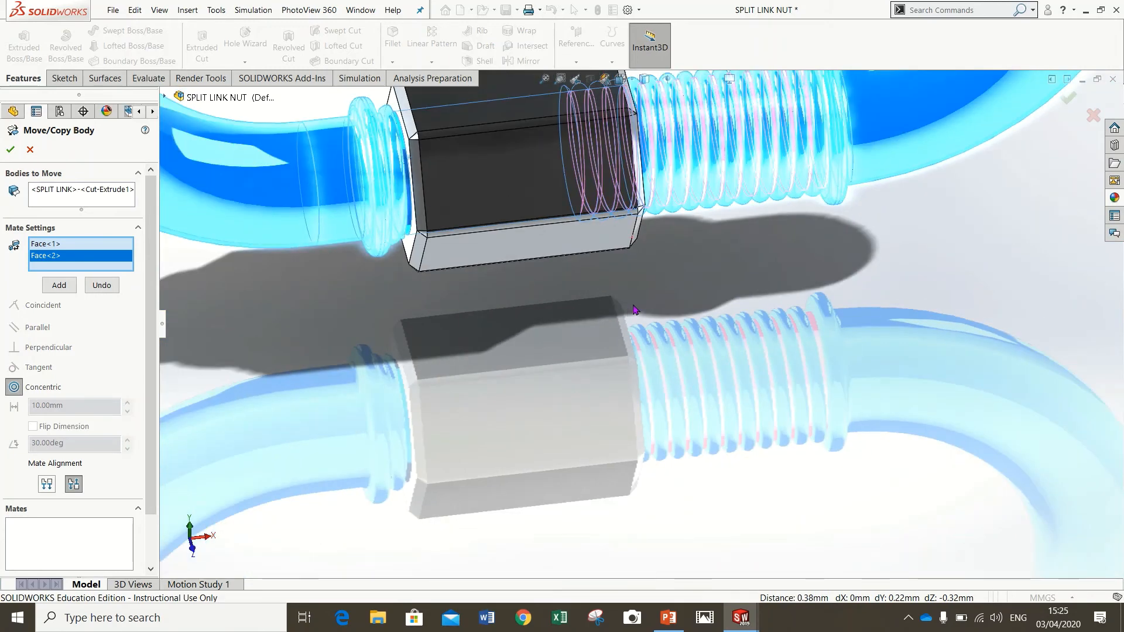
middle_drag(635, 310, 670, 303)
scroll(671, 305, up, 3)
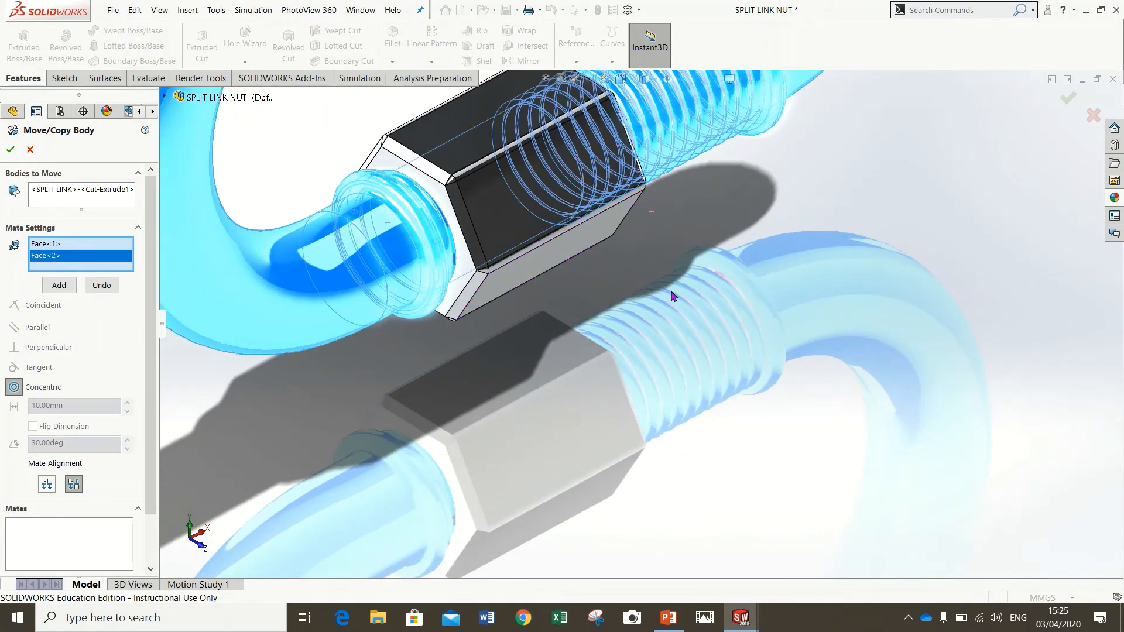
scroll(509, 128, up, 1)
scroll(562, 170, up, 1)
scroll(605, 210, up, 1)
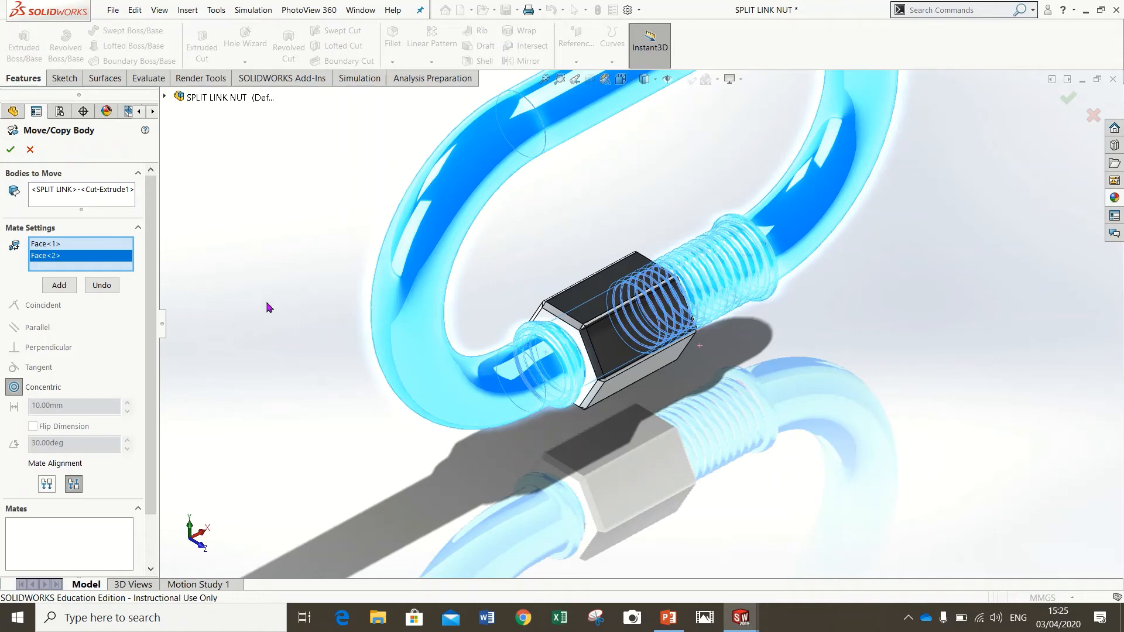
click(58, 285)
- Mate the inner collar face beside the link's thread coincident with the nut's adjacent end face and complete the body move
middle_drag(693, 483, 683, 481)
scroll(819, 301, down, 5)
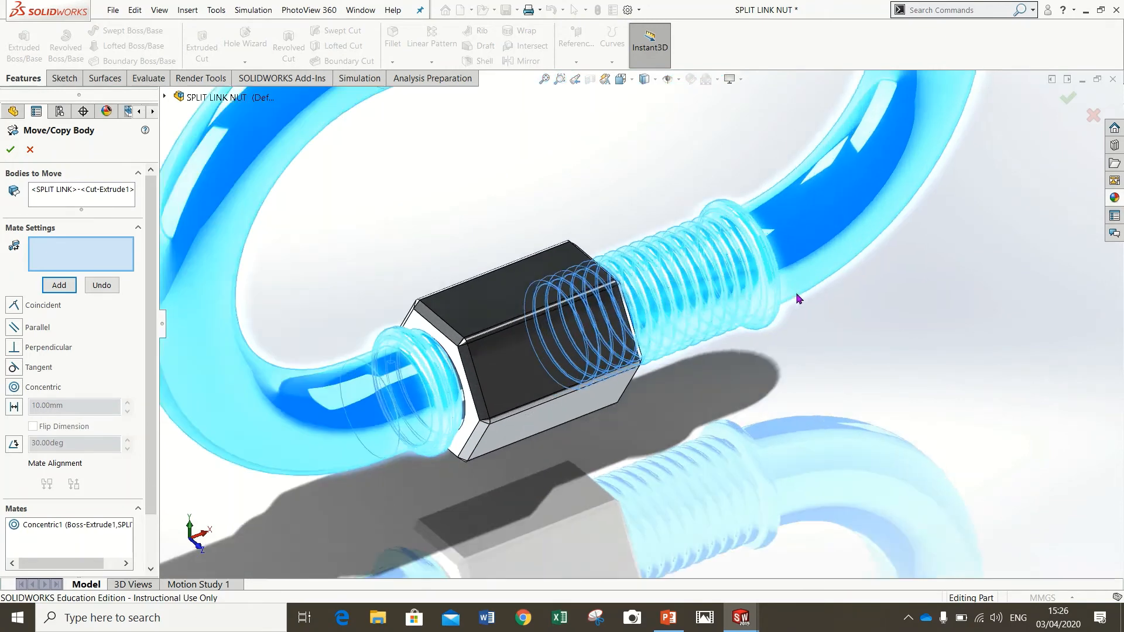
scroll(709, 194, down, 6)
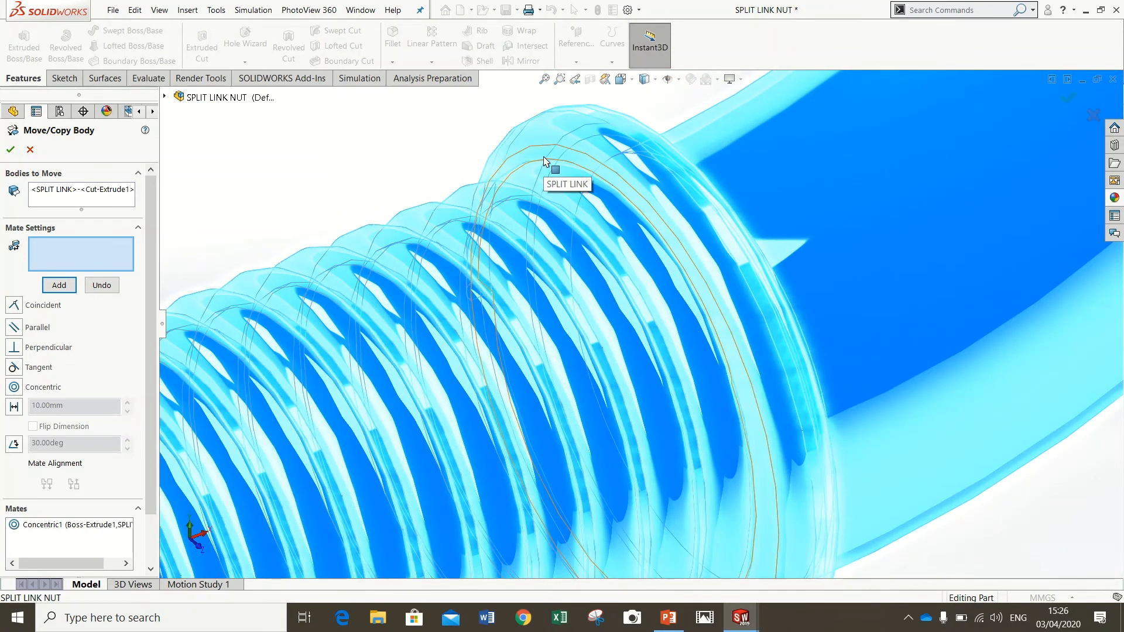
click(545, 162)
scroll(667, 254, up, 10)
middle_drag(646, 313, 495, 253)
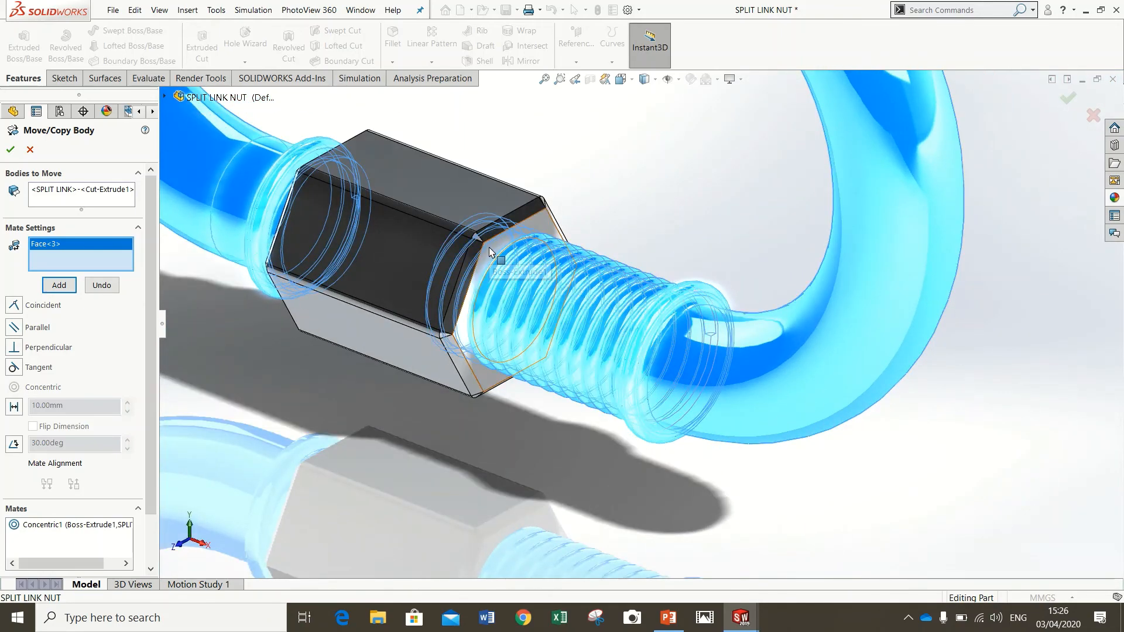
click(492, 250)
middle_drag(319, 262, 391, 287)
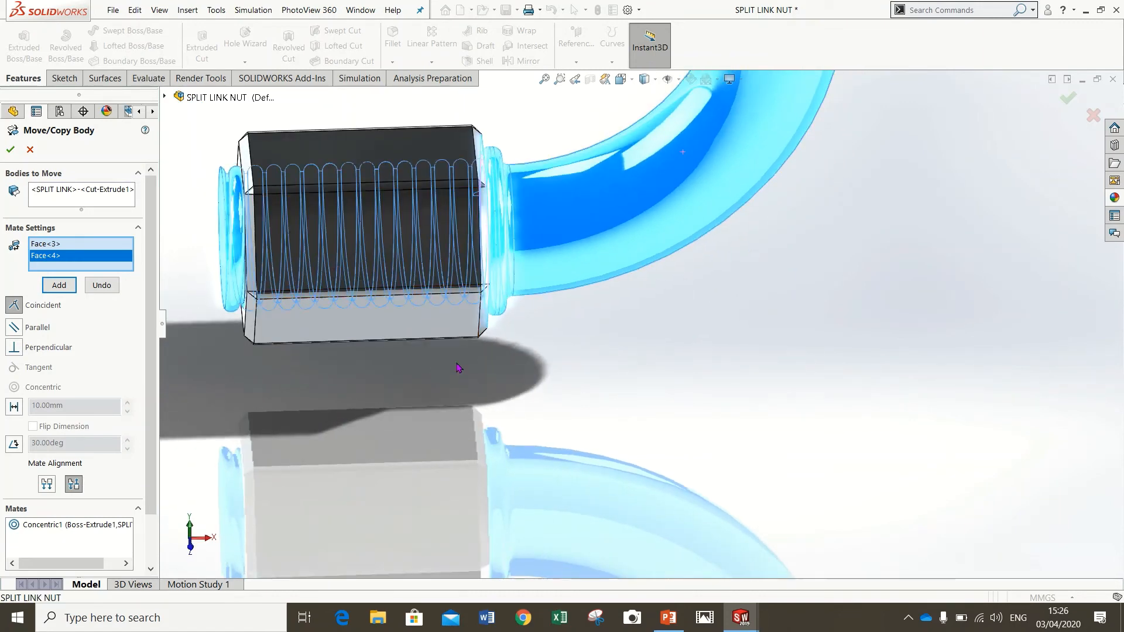
middle_drag(544, 440, 552, 431)
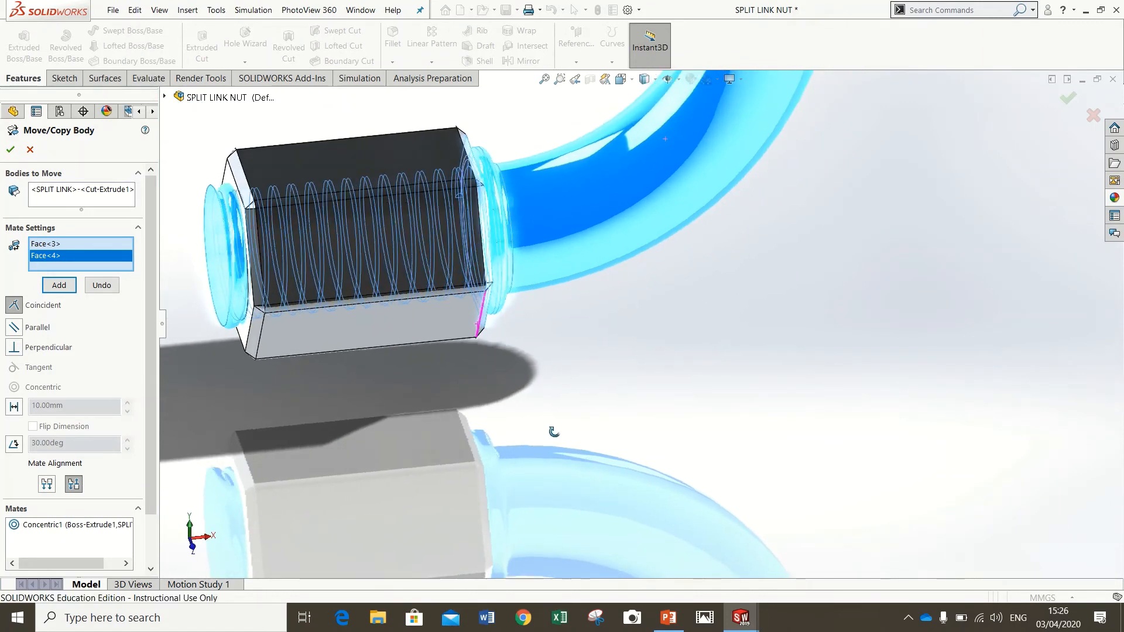
click(11, 153)
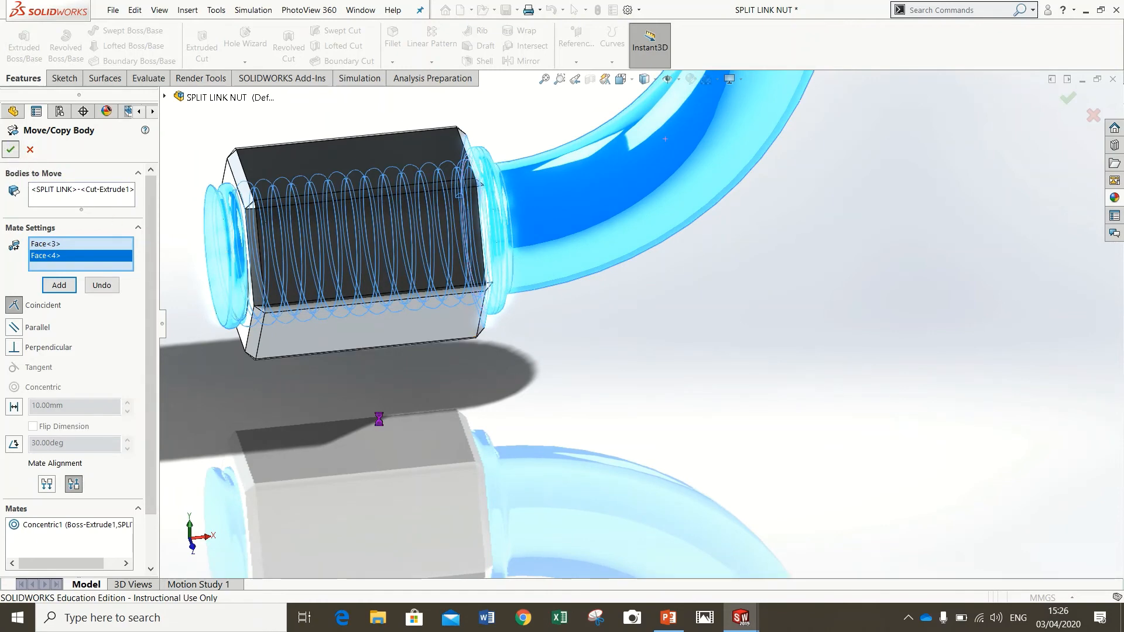
click(544, 79)
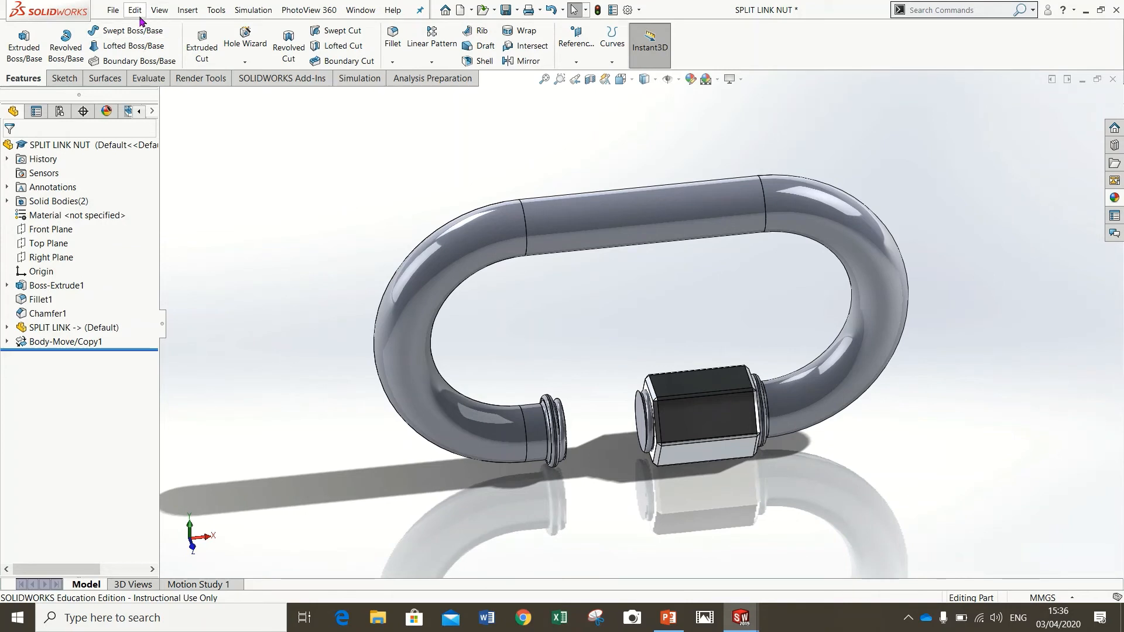
- Subtract the split link body from the nut body with Combine to cut the internal thread
click(181, 13)
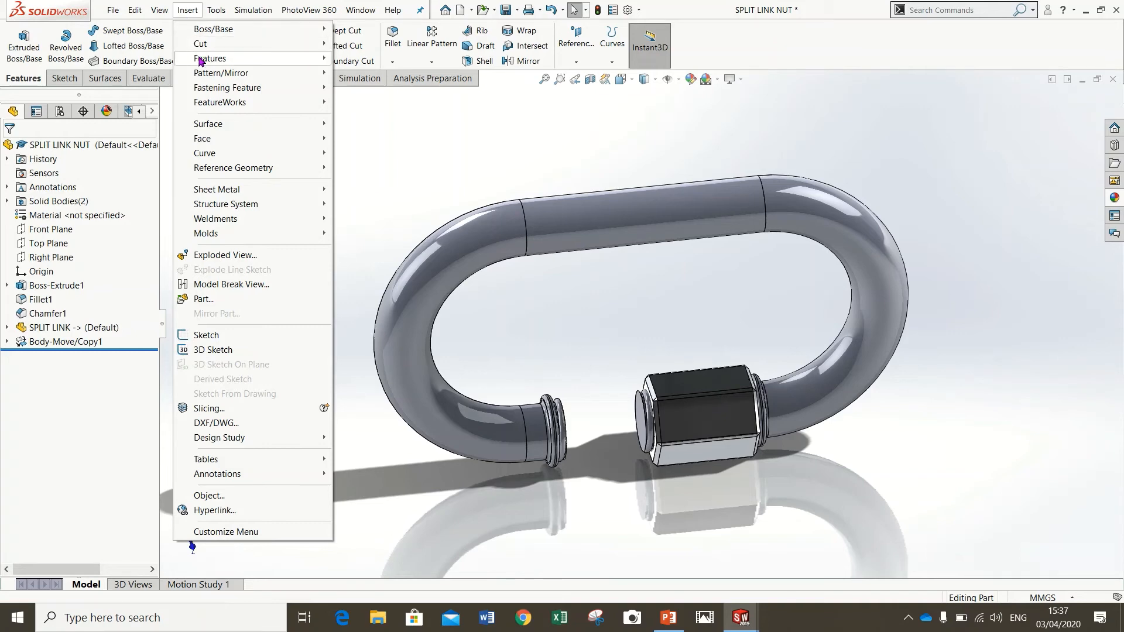
mouse_move(200, 61)
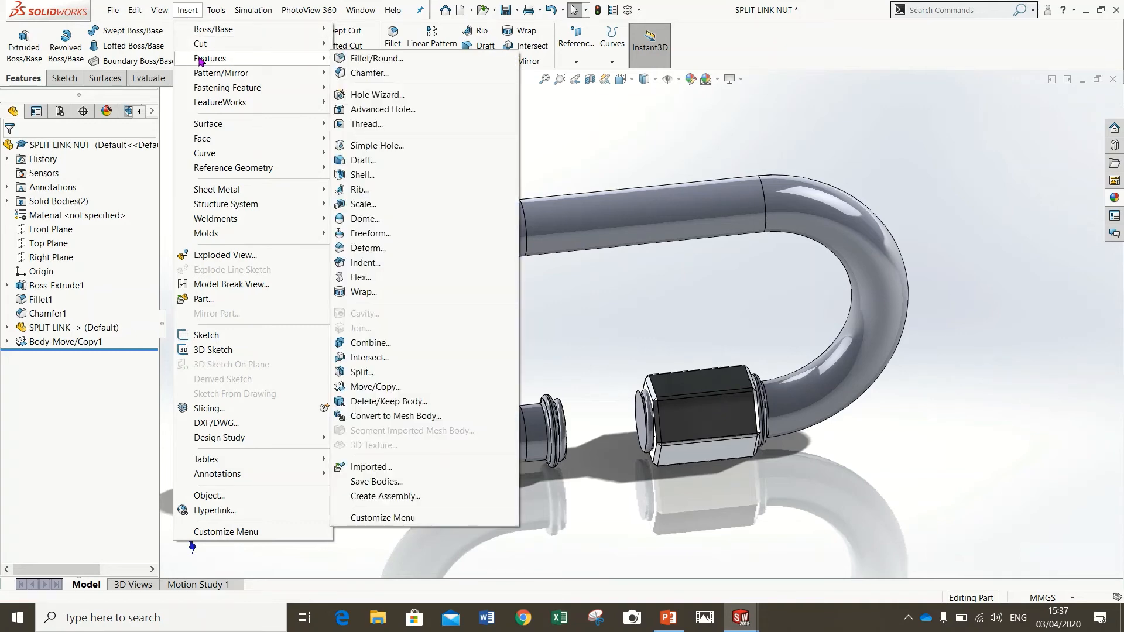
click(398, 344)
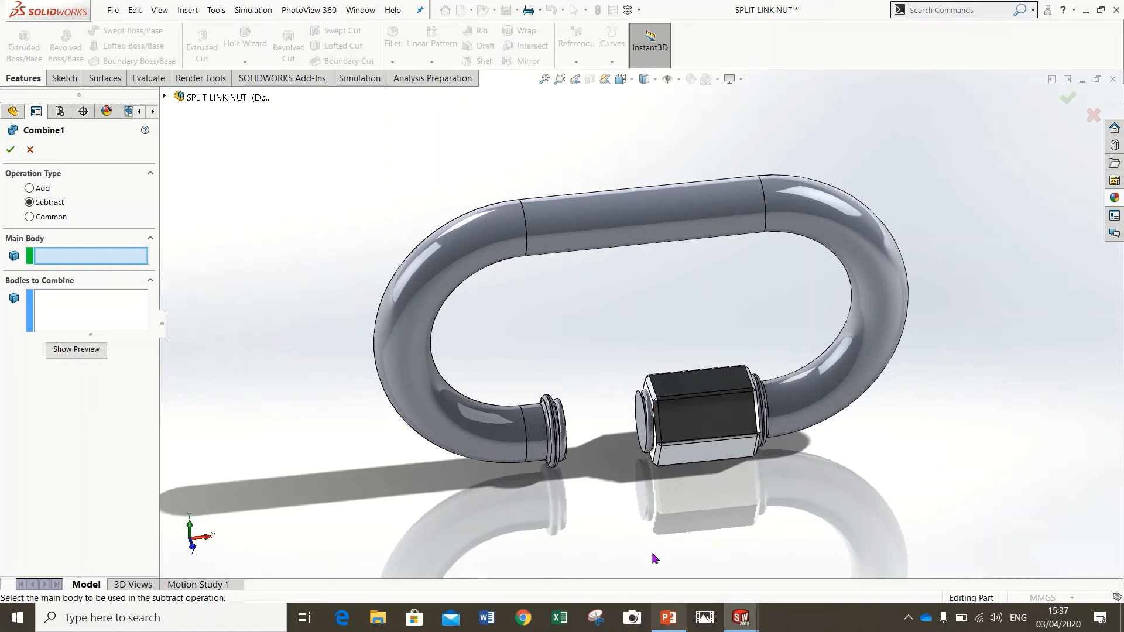
click(704, 420)
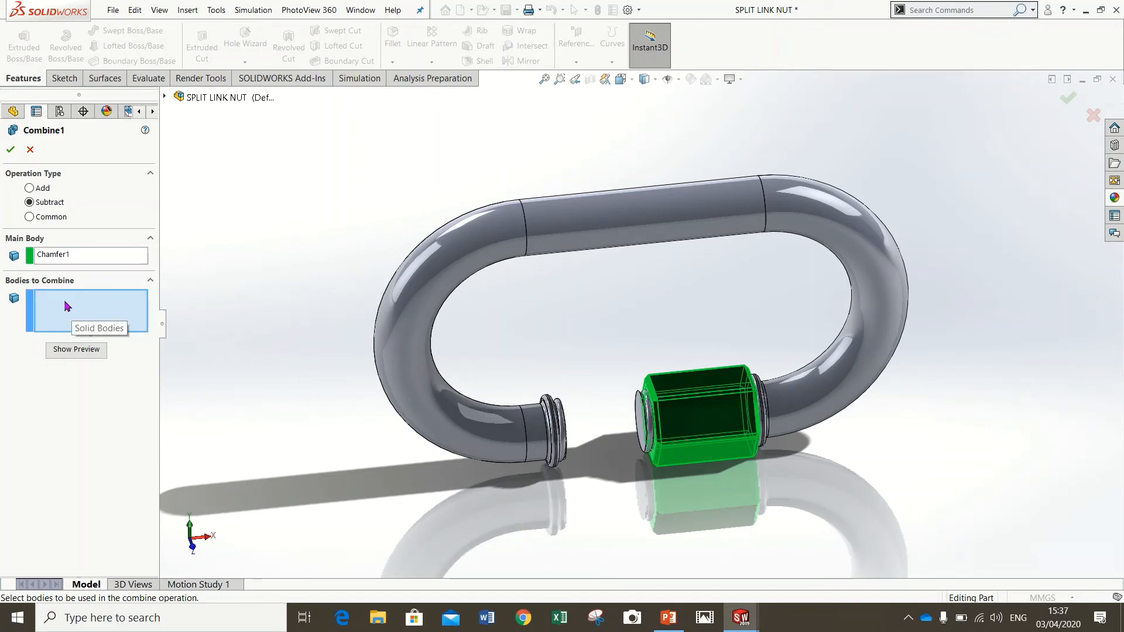
click(390, 368)
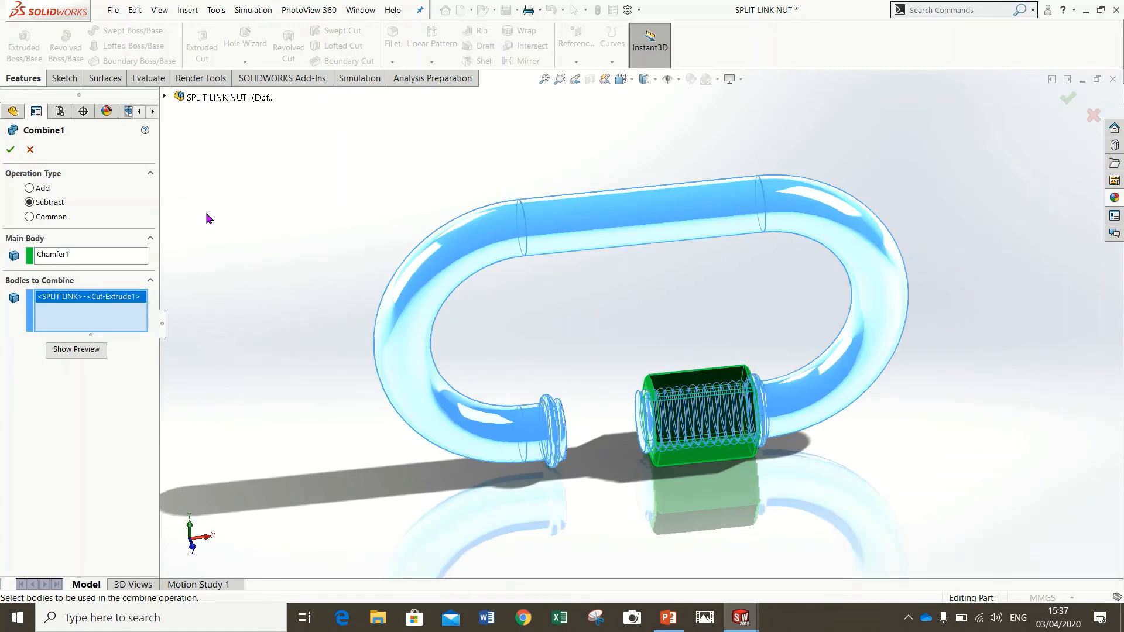
click(11, 151)
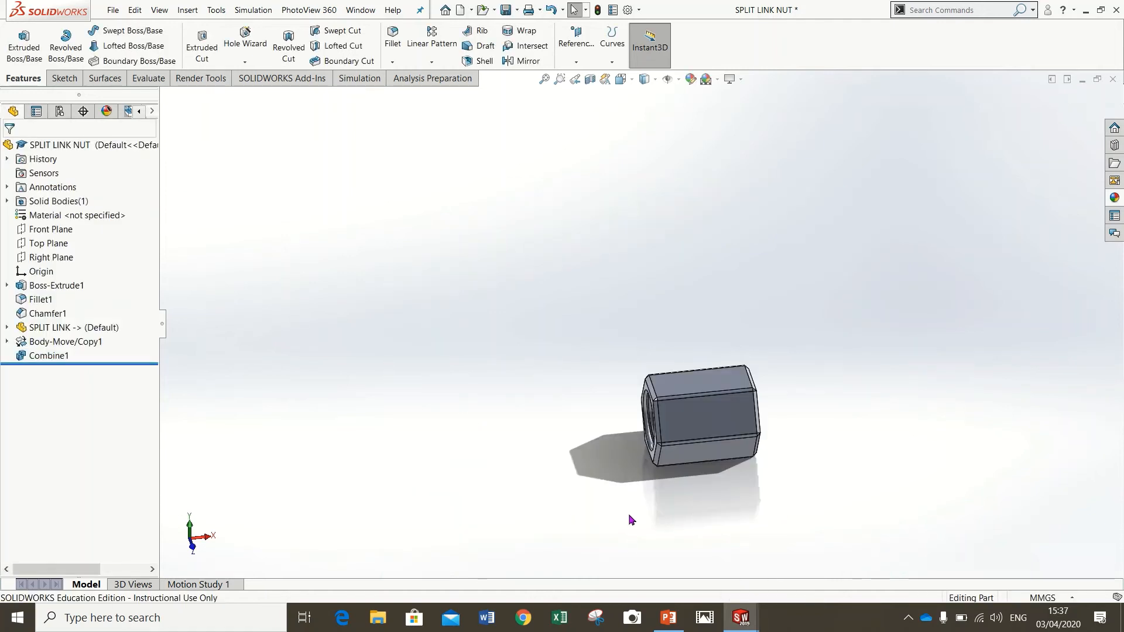
- Section the nut along the Front Plane to expose its internal thread for inspection
middle_drag(684, 526, 764, 456)
scroll(728, 451, down, 6)
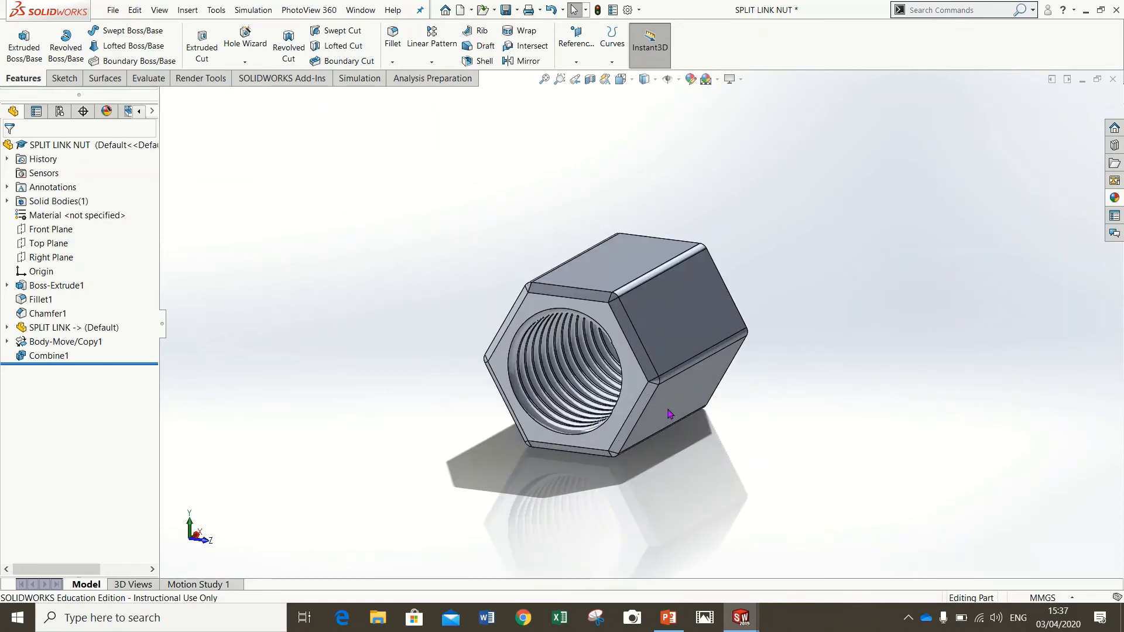
scroll(562, 447, up, 4)
scroll(564, 469, down, 4)
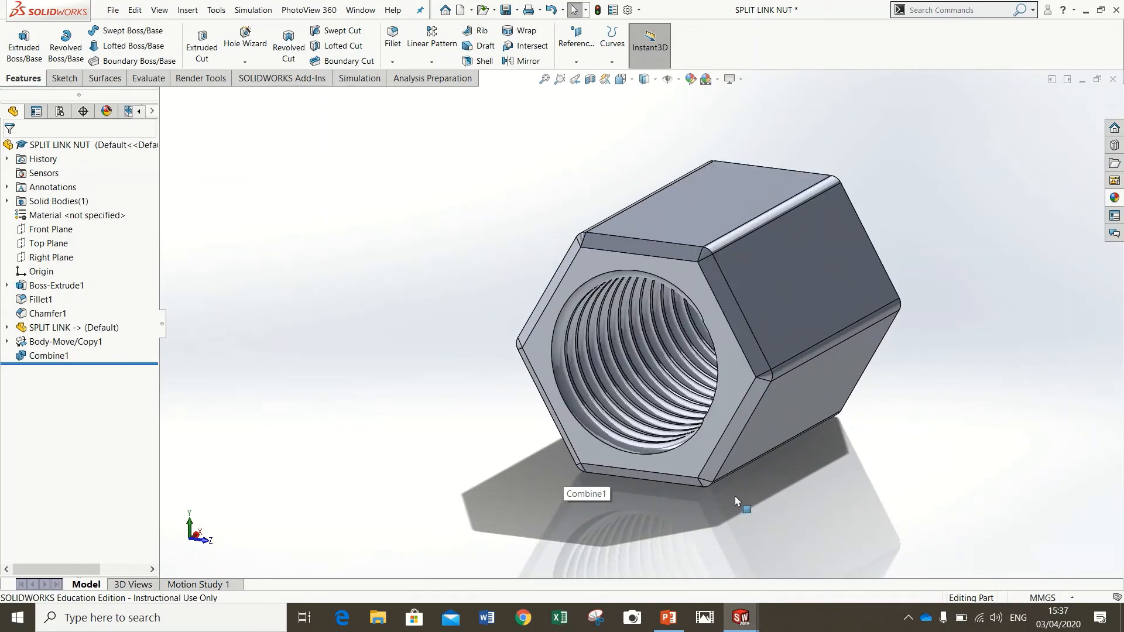
scroll(793, 431, up, 2)
middle_drag(810, 419, 738, 425)
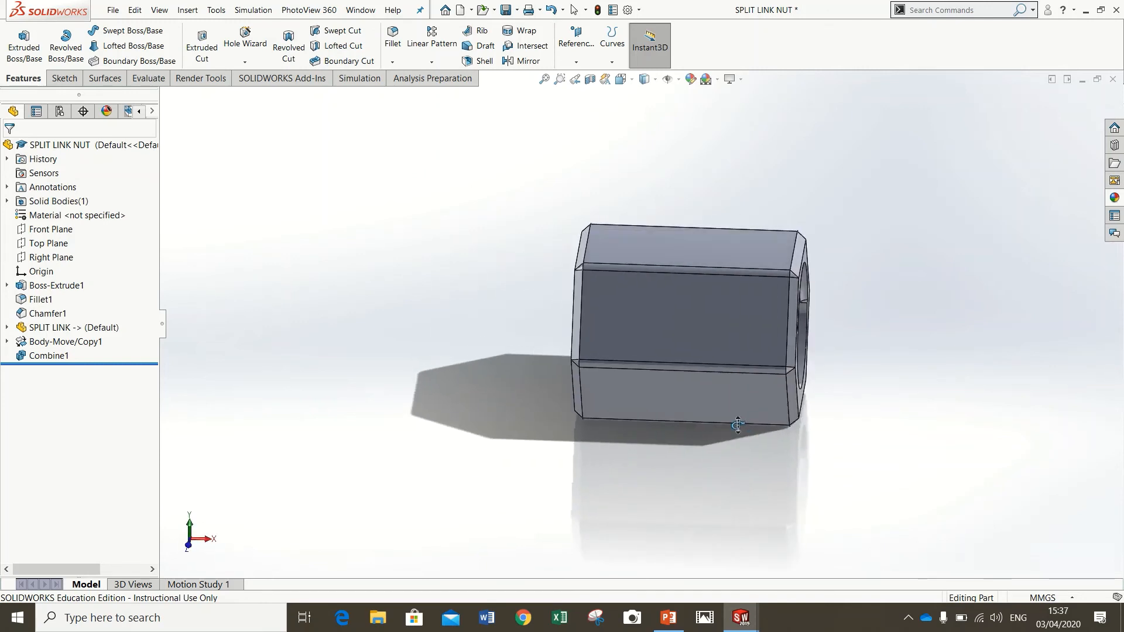
click(590, 82)
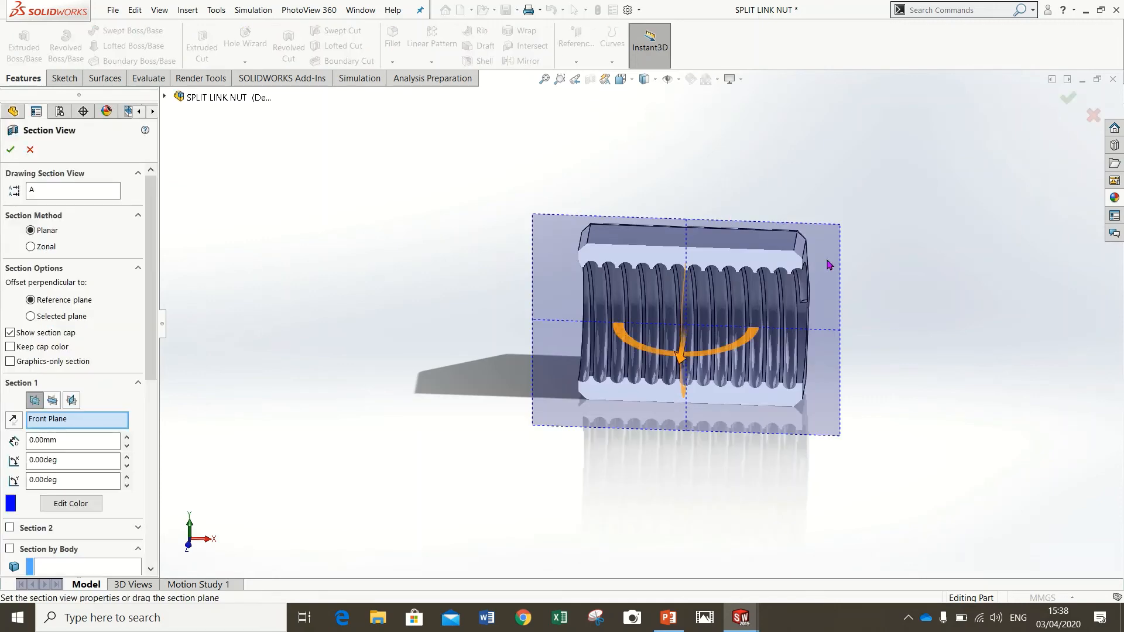
middle_drag(889, 302, 861, 251)
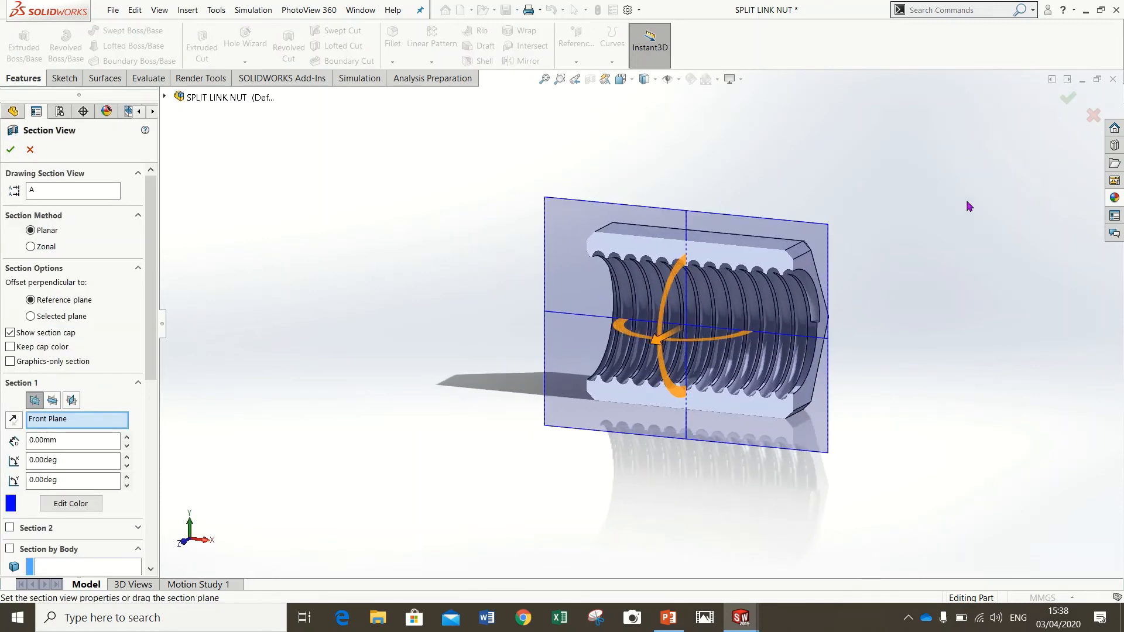
click(1068, 98)
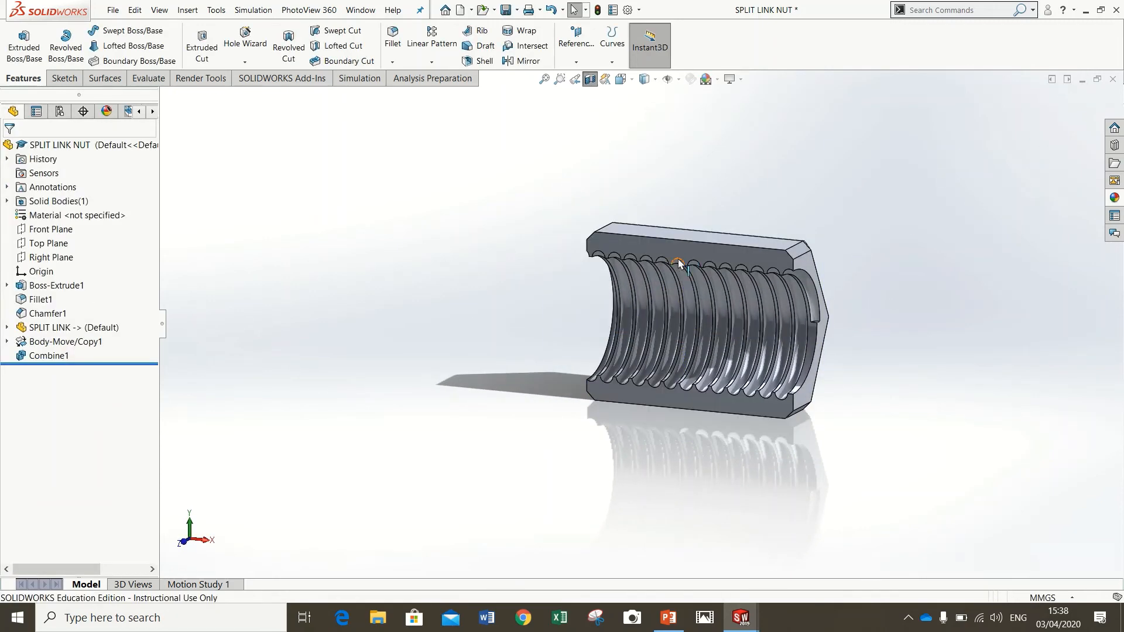
- Examine the cut thread profile along the sectioned bore, and turn the section view off
scroll(706, 303, down, 4)
middle_drag(706, 303, 765, 355)
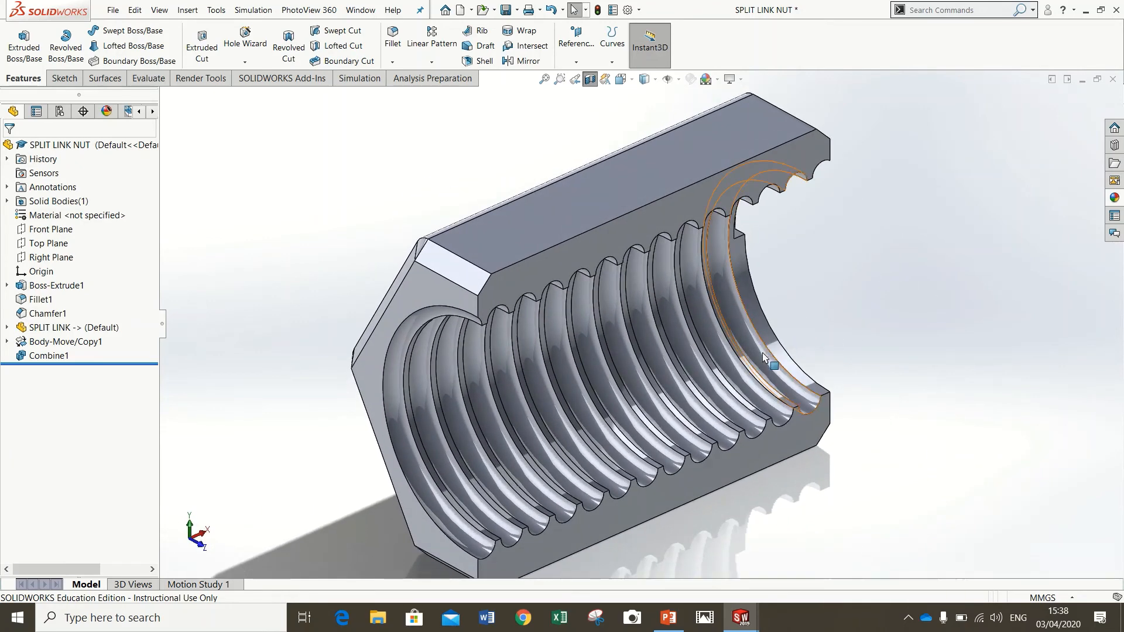
scroll(762, 354, up, 3)
scroll(829, 367, down, 1)
scroll(828, 369, up, 1)
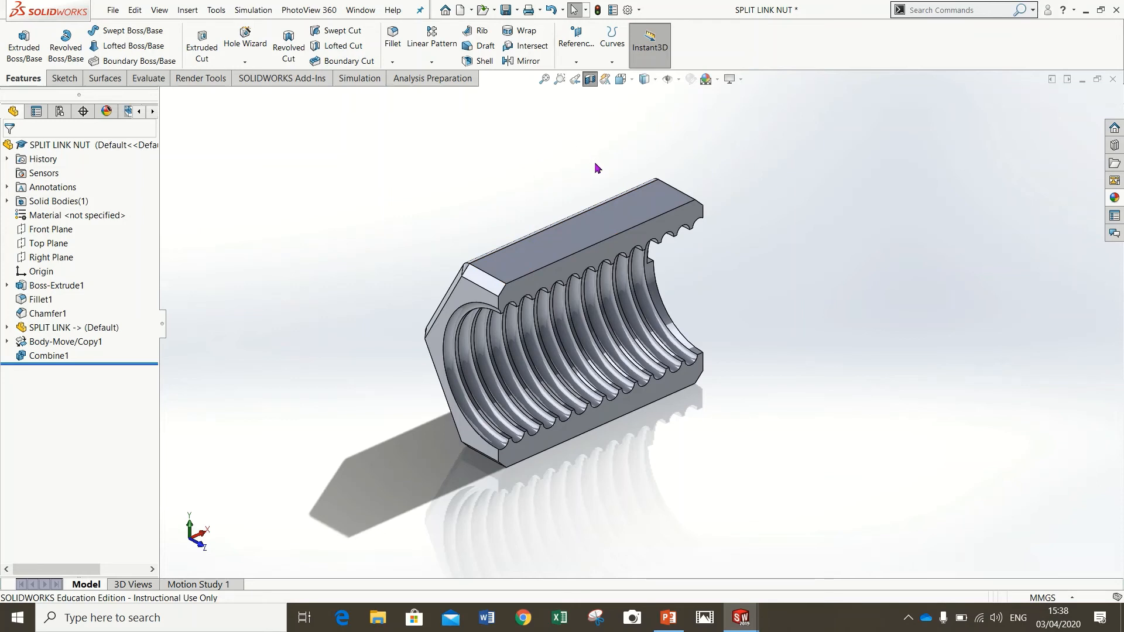
click(589, 80)
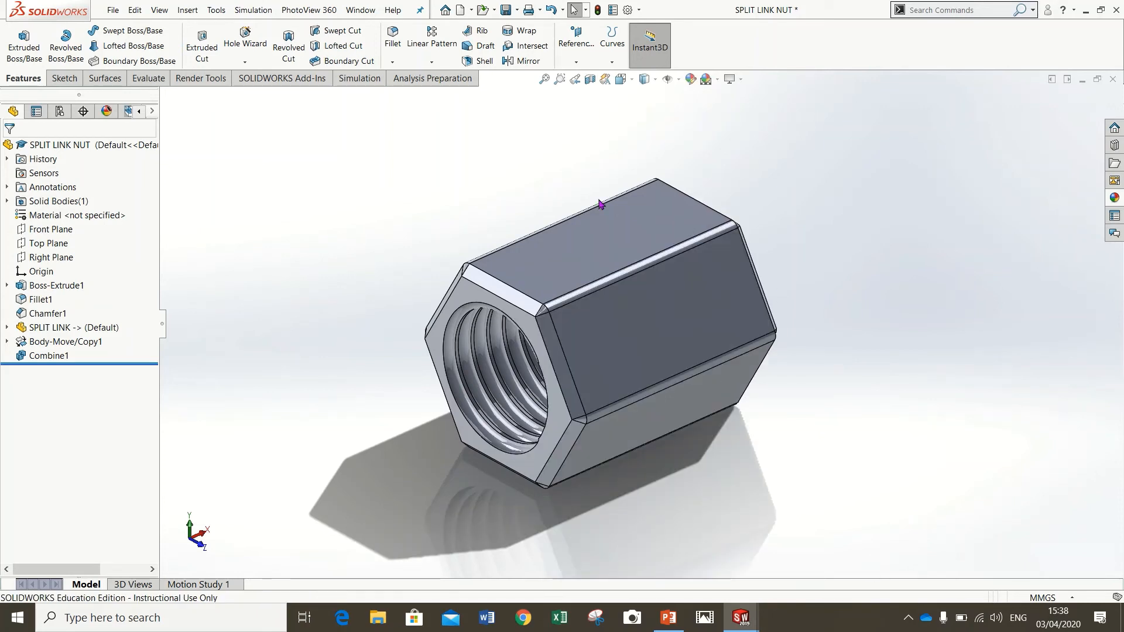
- Save the nut part and create a new assembly document
key(ctrl+s)
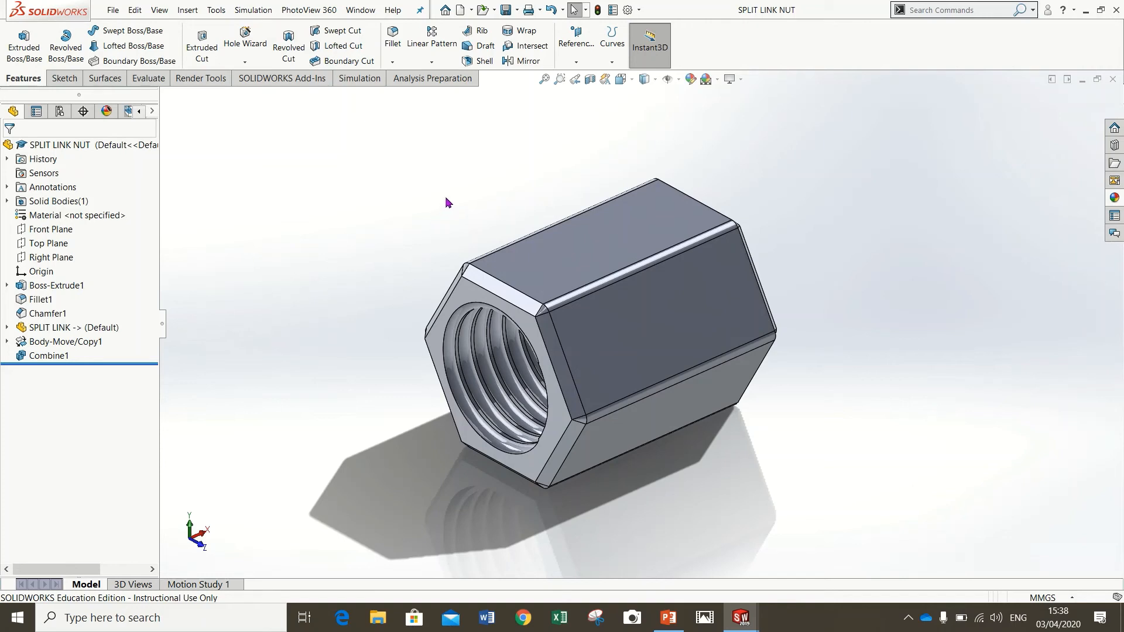
click(461, 10)
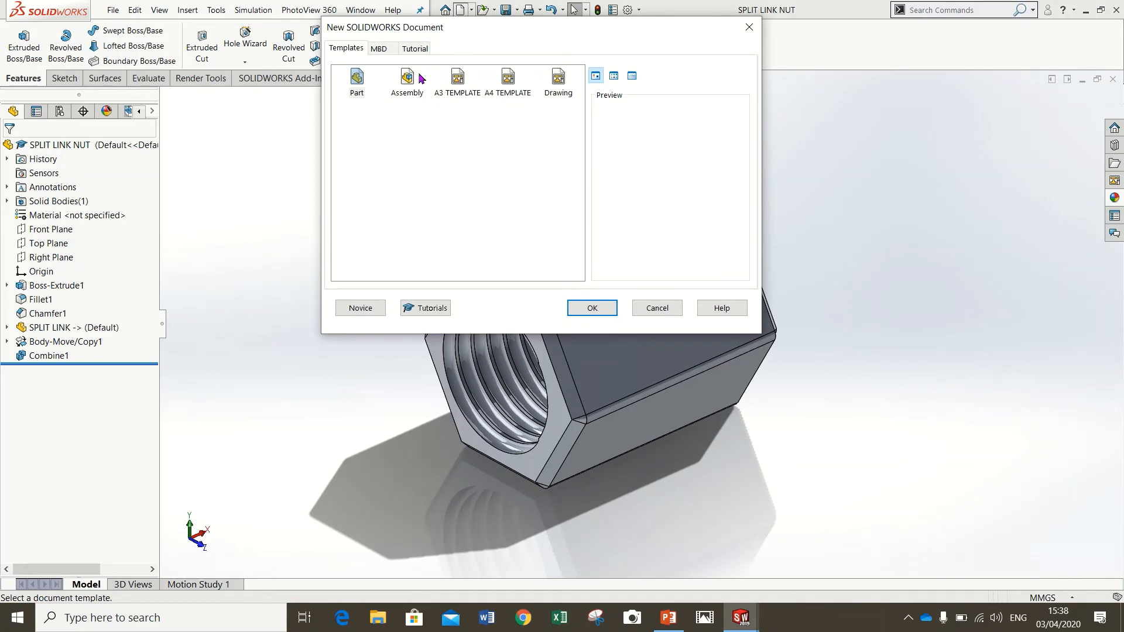
double_click(406, 82)
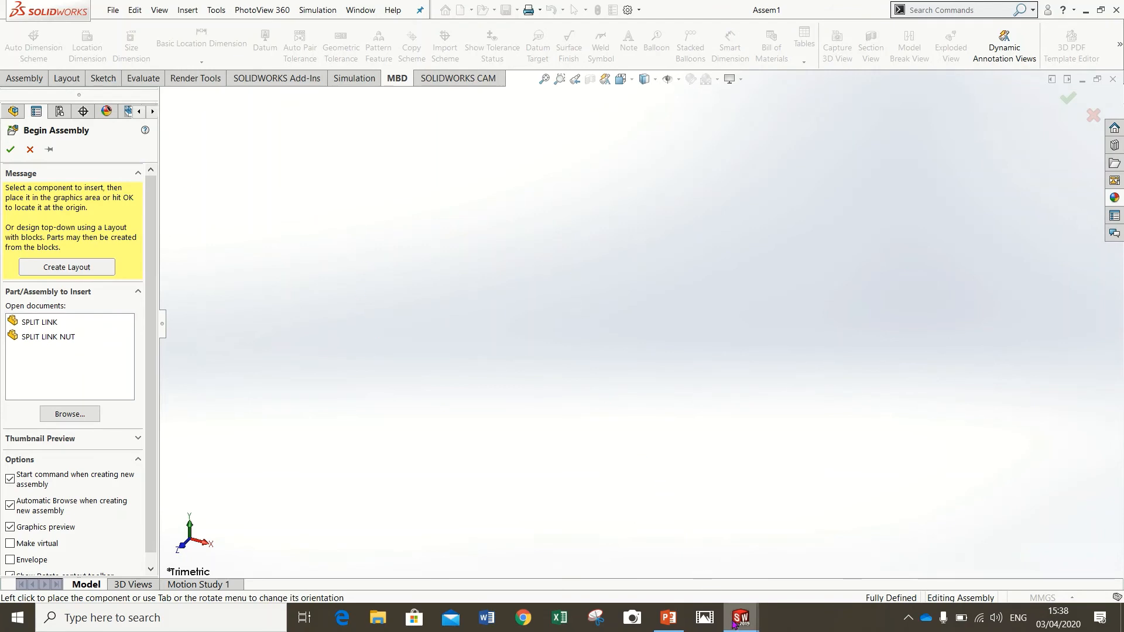
- Place the SPLIT LINK part as the first component of the new assembly
mouse_move(737, 626)
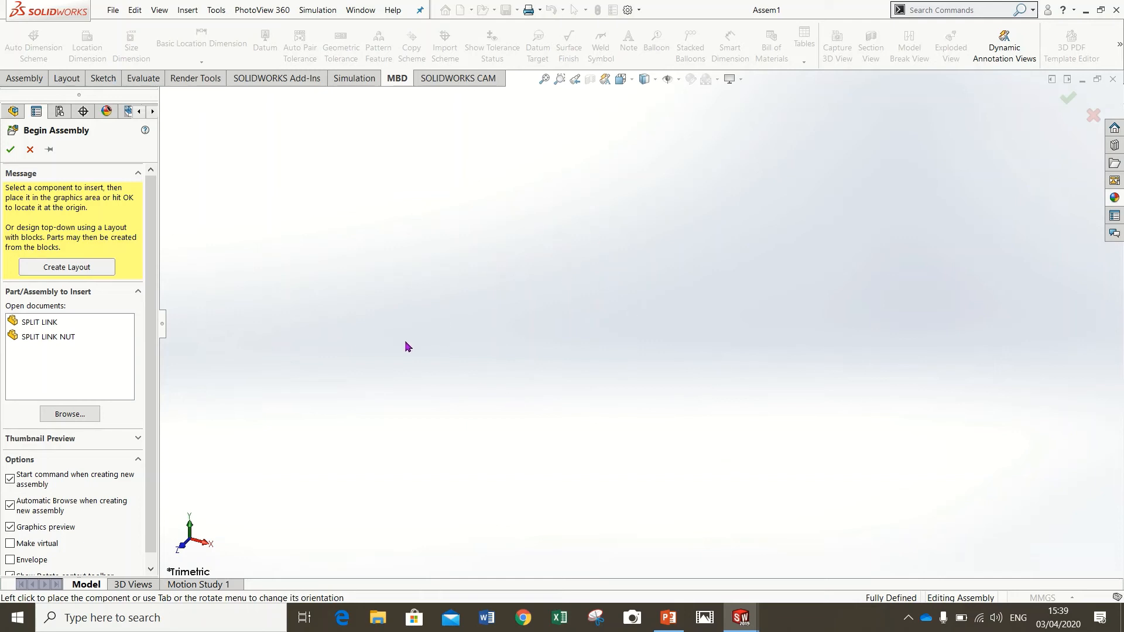
click(47, 322)
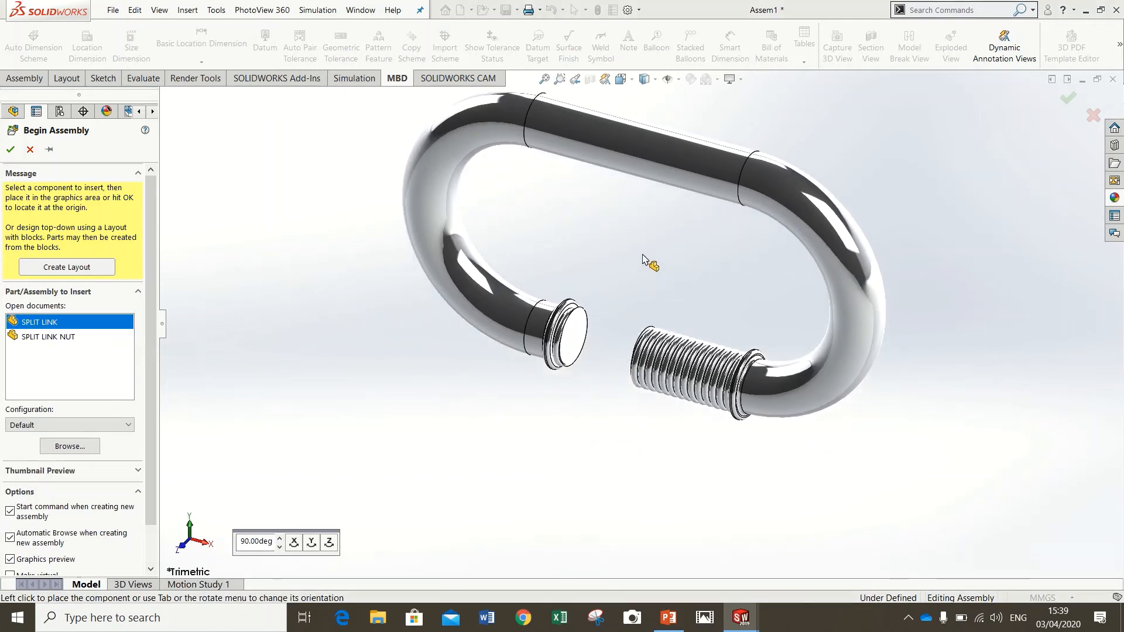
click(647, 296)
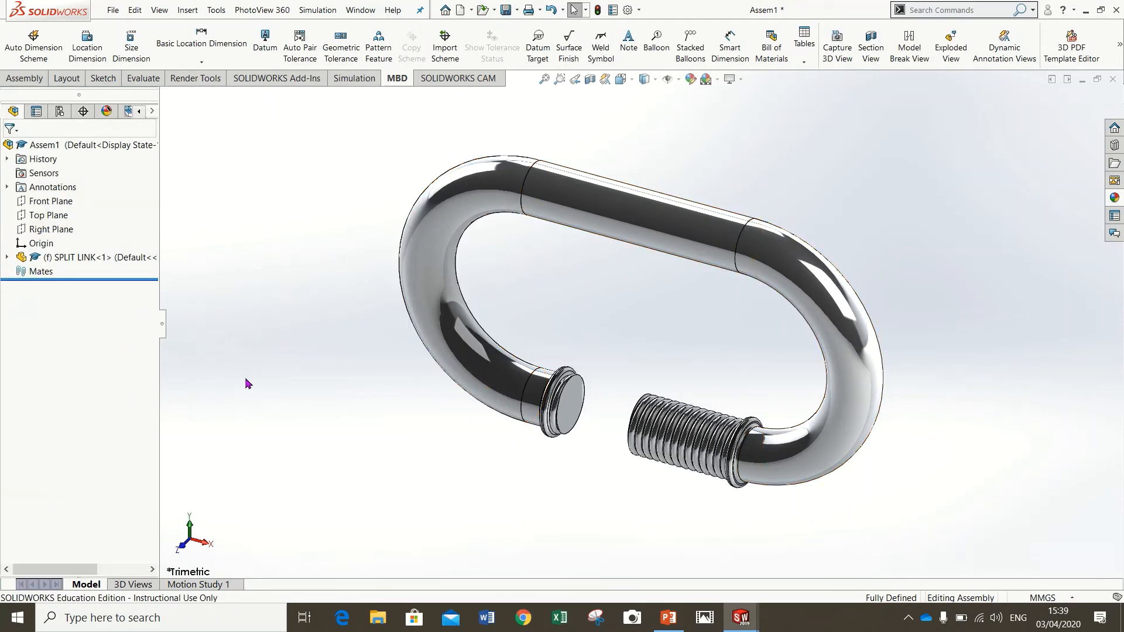
- Insert the SPLIT LINK NUT component in front of the link's unthreaded end
click(32, 82)
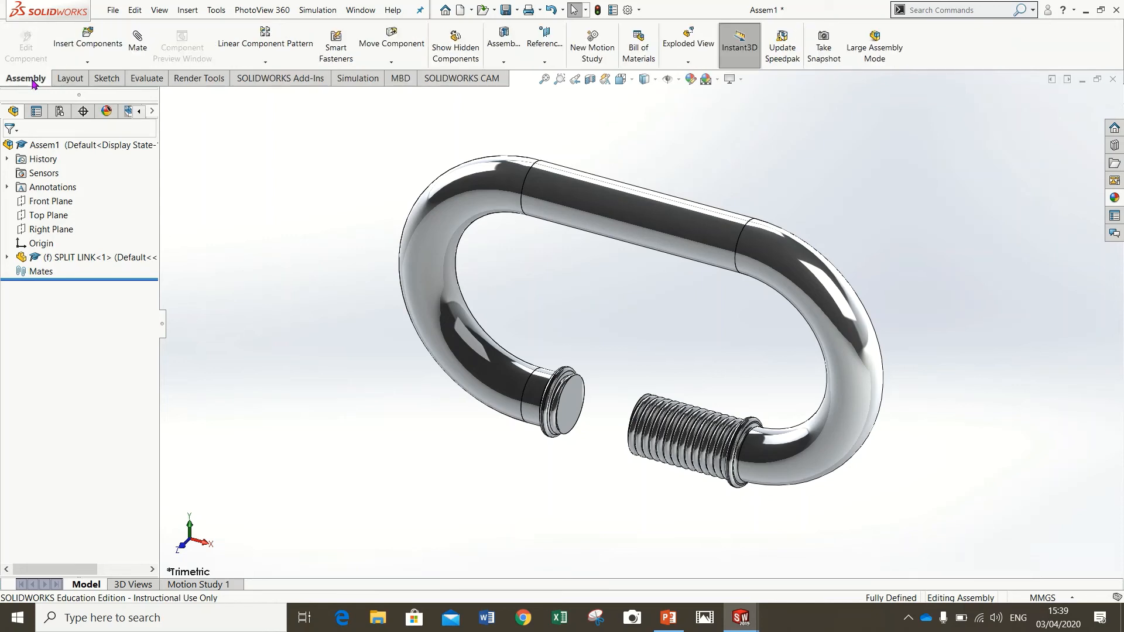
click(85, 49)
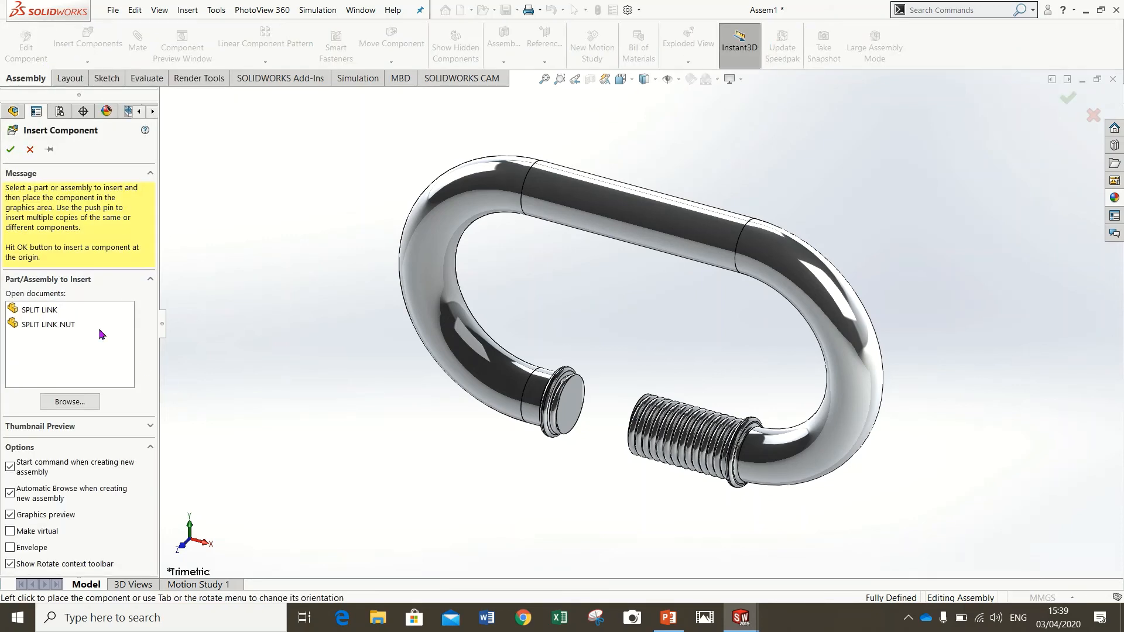
click(50, 328)
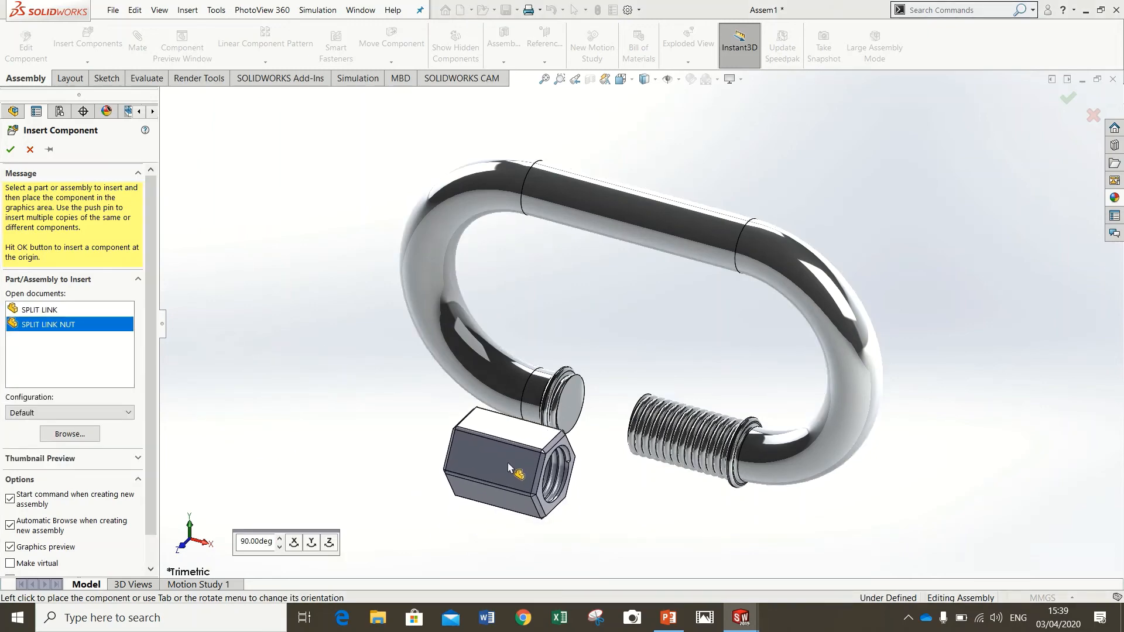
middle_drag(500, 475, 473, 451)
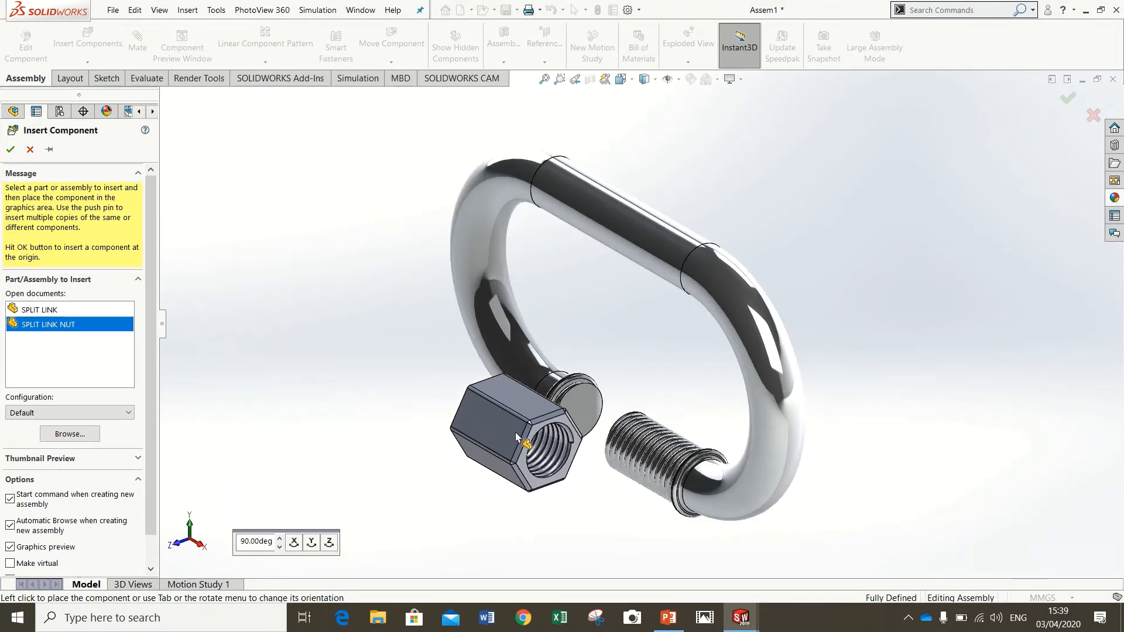
click(481, 464)
- Start a mate with the cylindrical core face between the thread turns of the split link as first selection
middle_drag(380, 406, 342, 395)
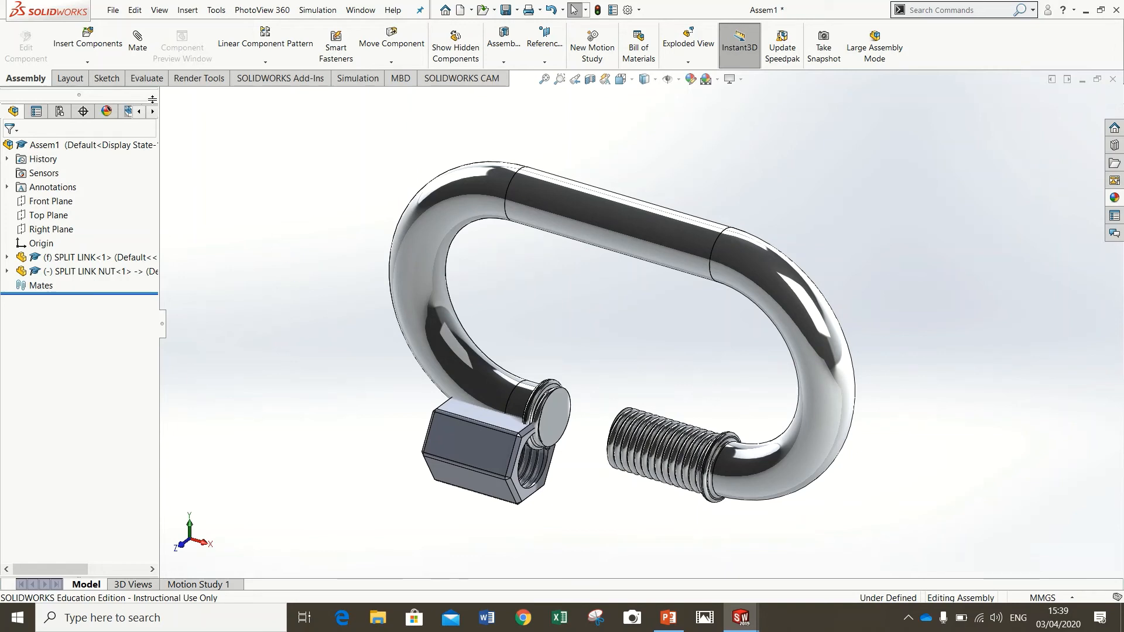
click(138, 47)
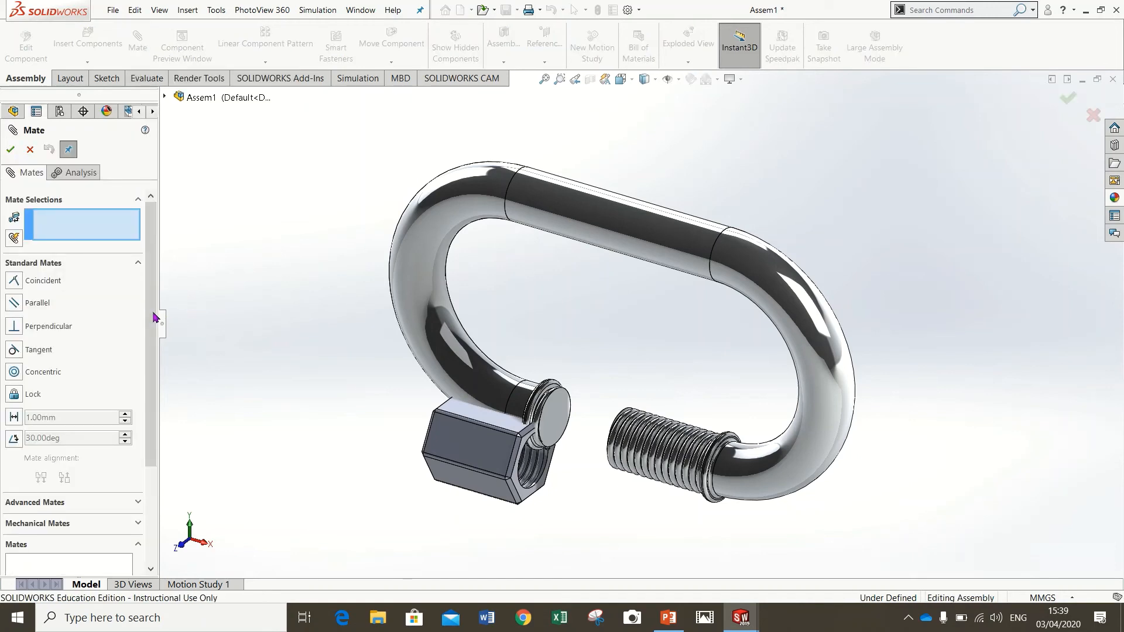
scroll(117, 266, down, 2)
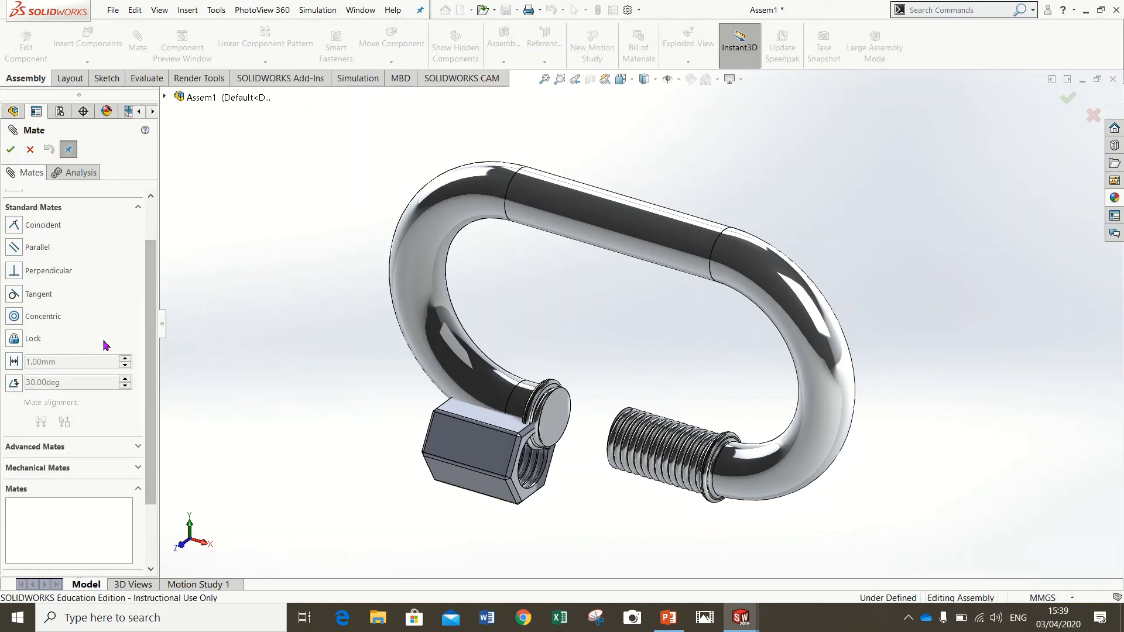
drag(151, 410, 150, 361)
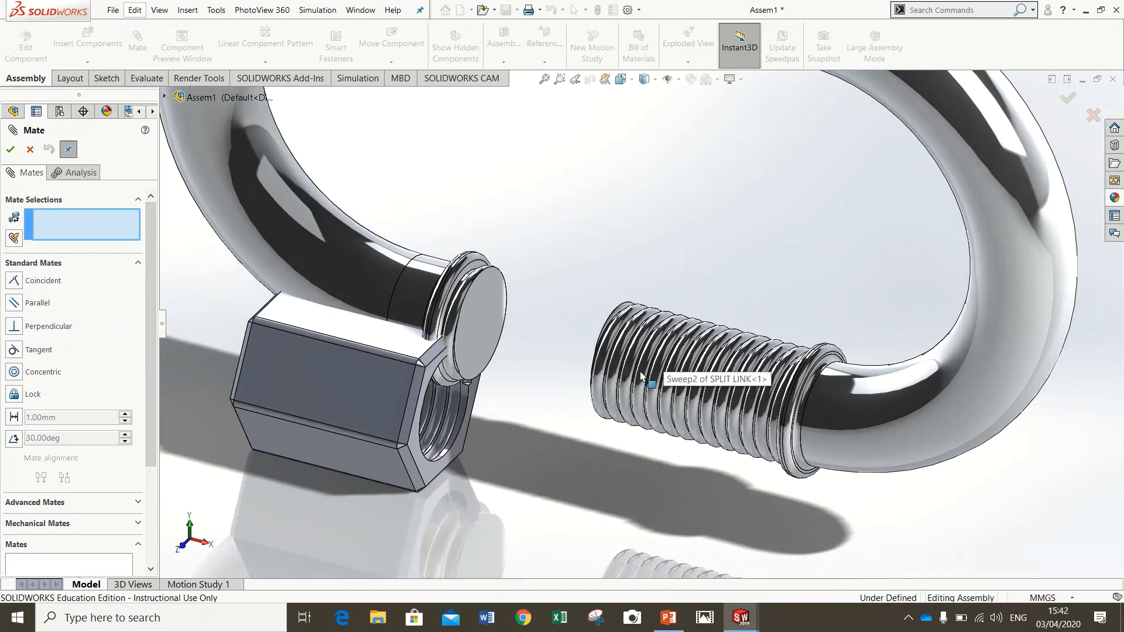
scroll(655, 369, down, 5)
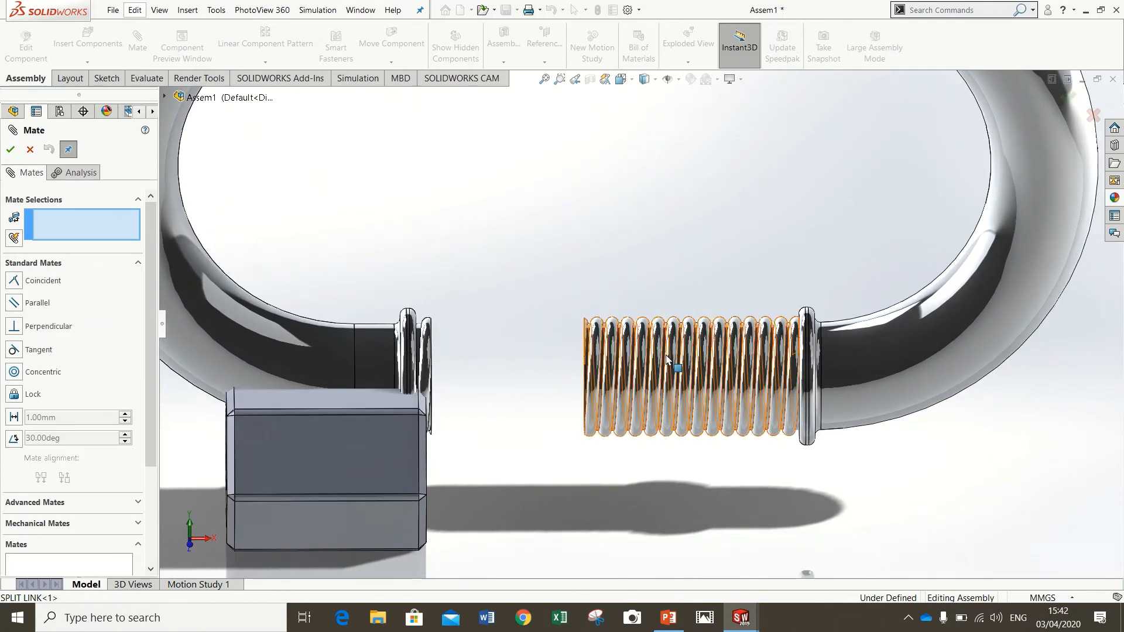
scroll(666, 358, down, 4)
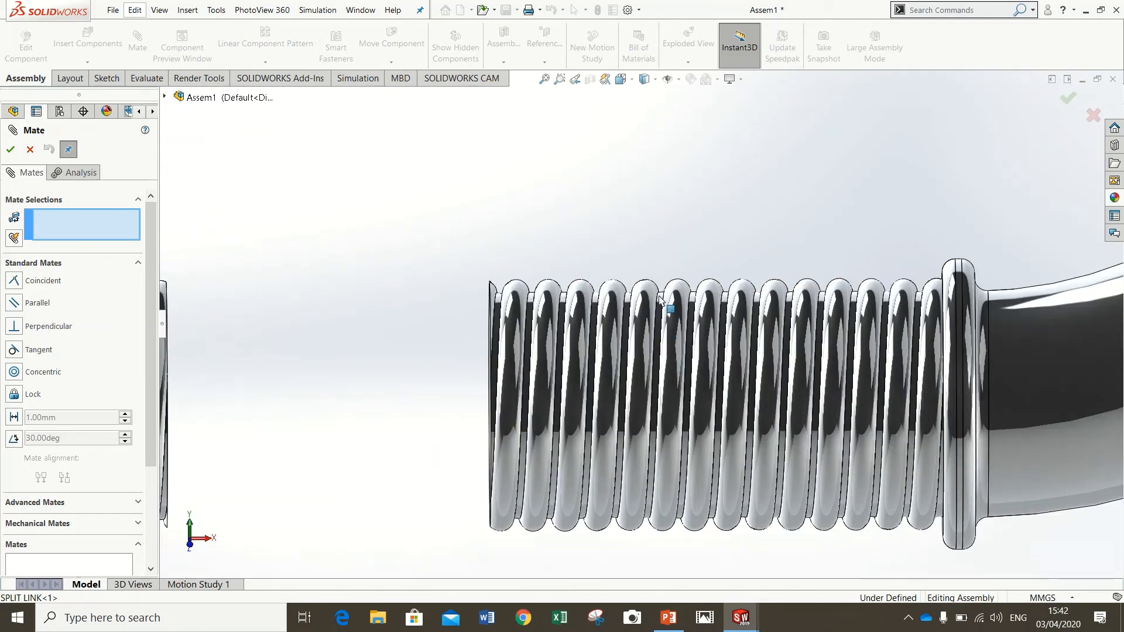
click(669, 309)
- Add the nut's inner bore face as the second mate selection, aligning it concentrically with the link's thread
scroll(646, 410, up, 4)
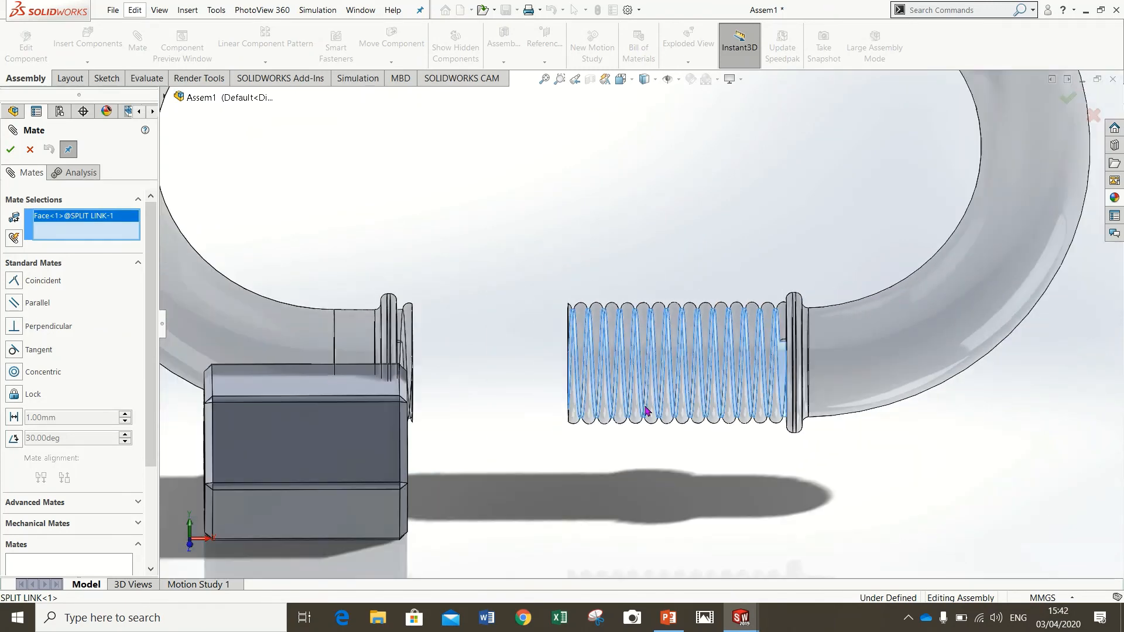
middle_drag(673, 368, 609, 398)
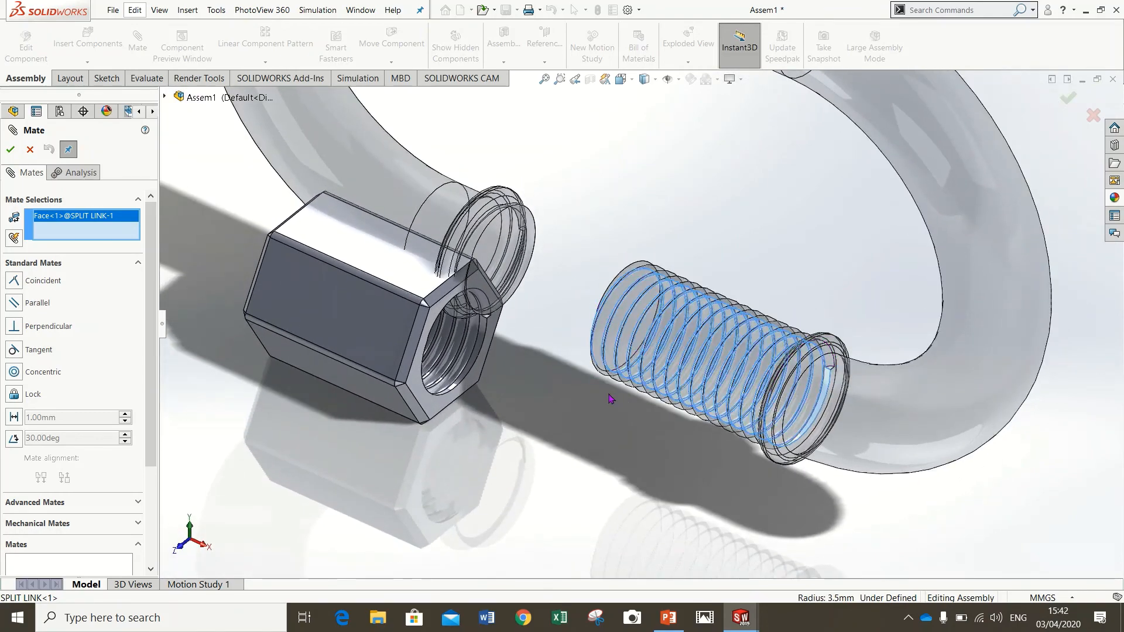
scroll(608, 398, down, 5)
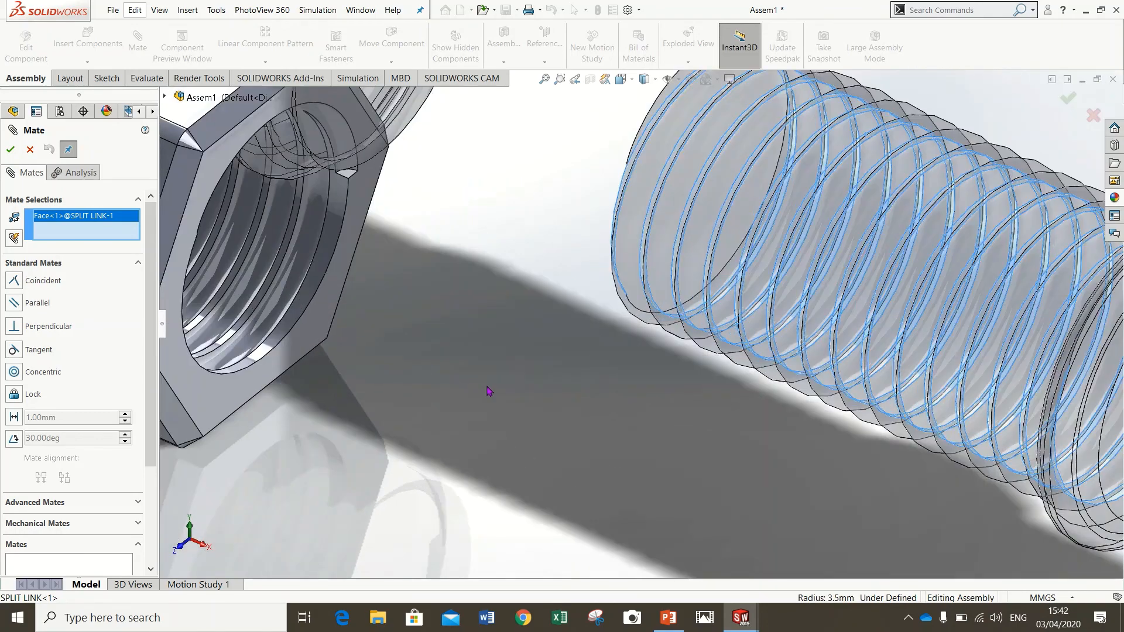
click(328, 247)
scroll(467, 373, up, 3)
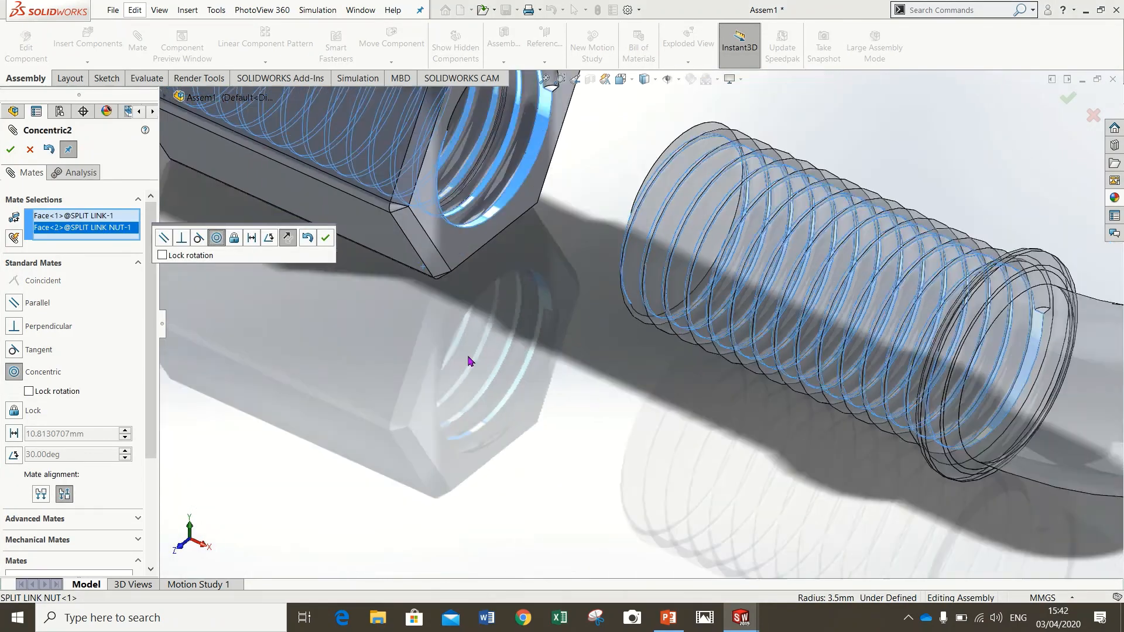
scroll(468, 357, up, 1)
middle_drag(476, 353, 494, 339)
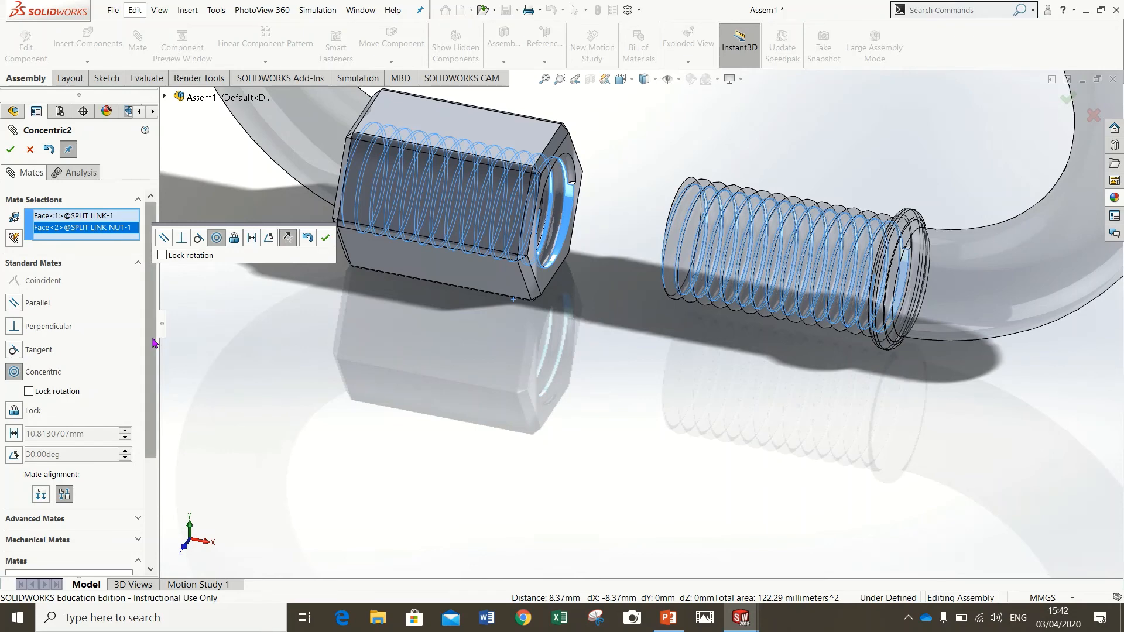
- Apply a mechanical Screw mate of 1 revolution/mm with Reverse enabled, and move the nut to test it
drag(153, 347, 165, 469)
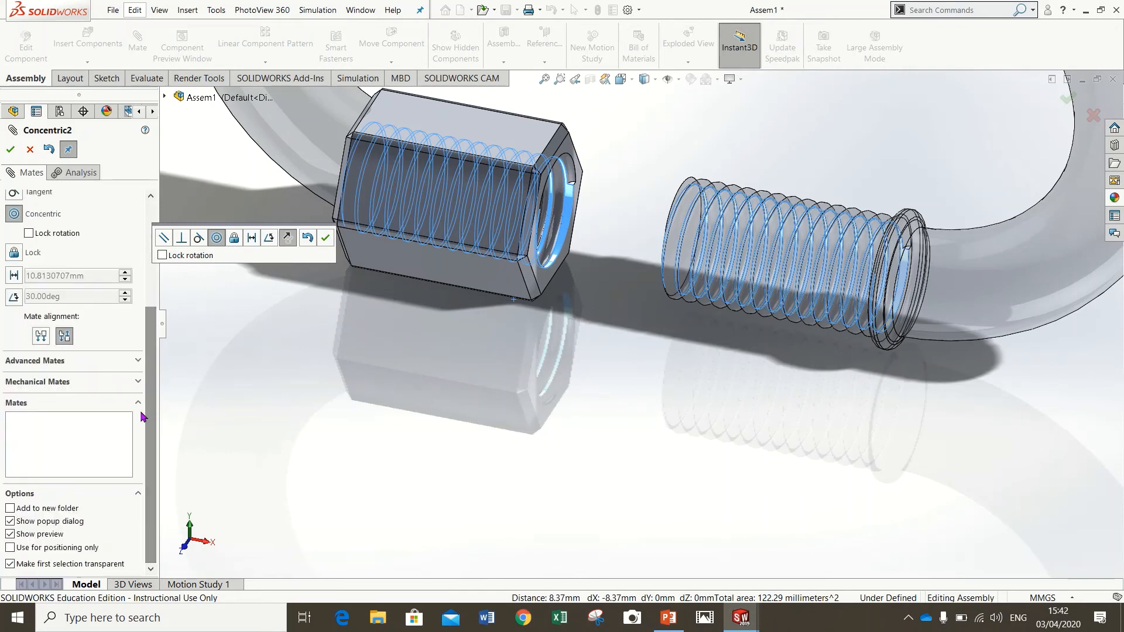
click(133, 383)
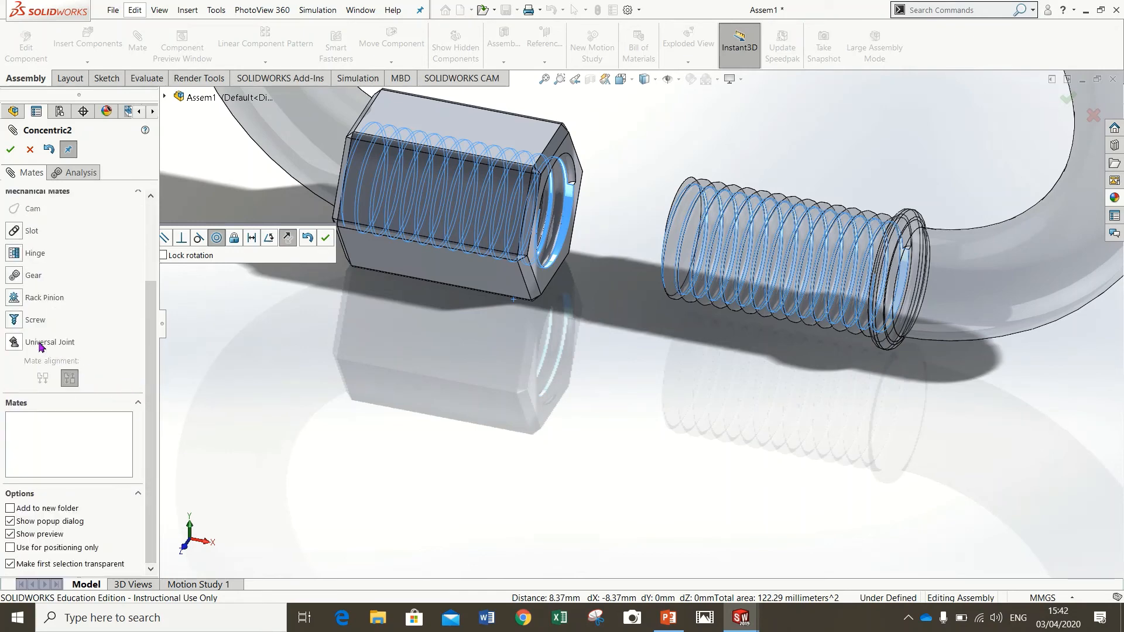
click(13, 320)
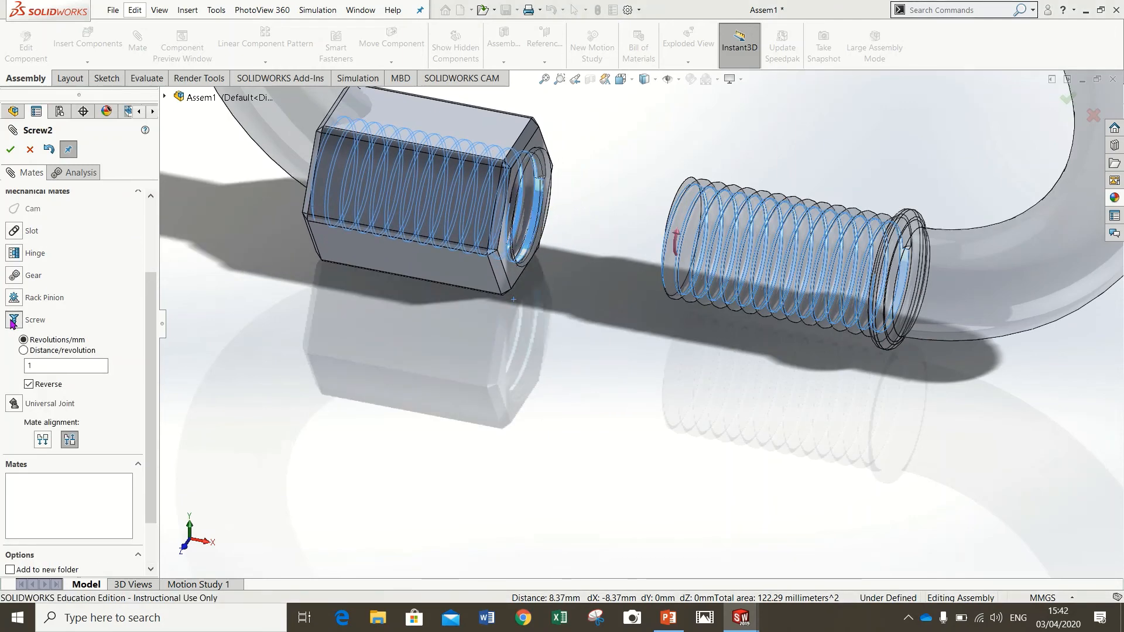
click(10, 151)
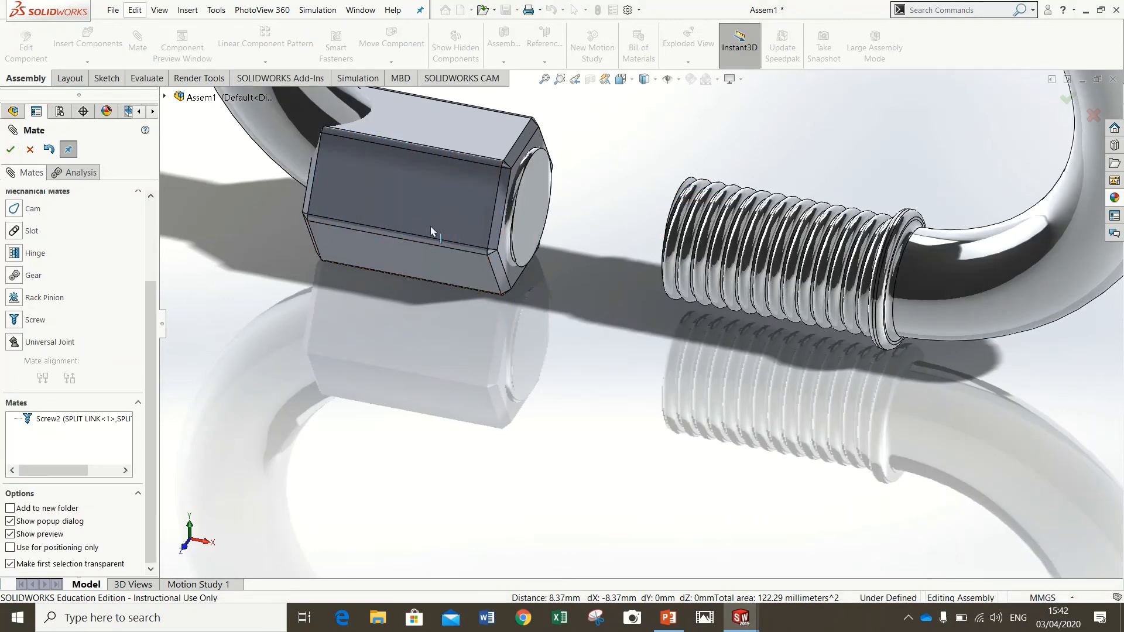
mouse_move(430, 228)
mouse_down()
mouse_move(464, 396)
mouse_move(483, 194)
mouse_move(454, 199)
mouse_move(448, 228)
mouse_up()
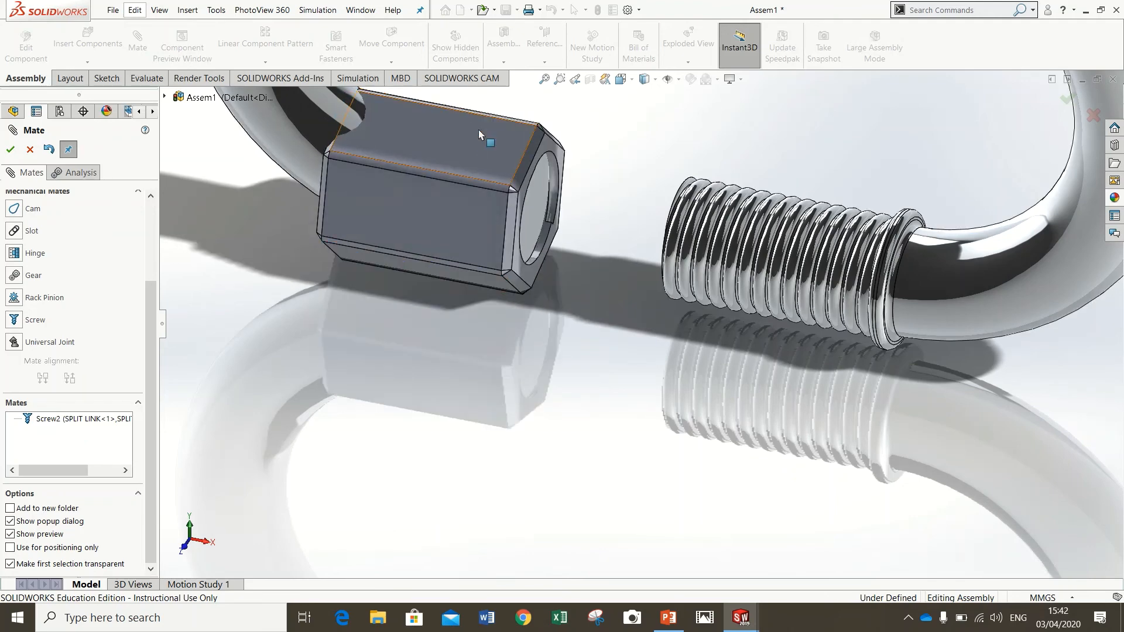
- Rotate the nut about its axis to test the screw motion toward the link's thread, and finish mating
drag(479, 132, 416, 394)
drag(432, 106, 416, 238)
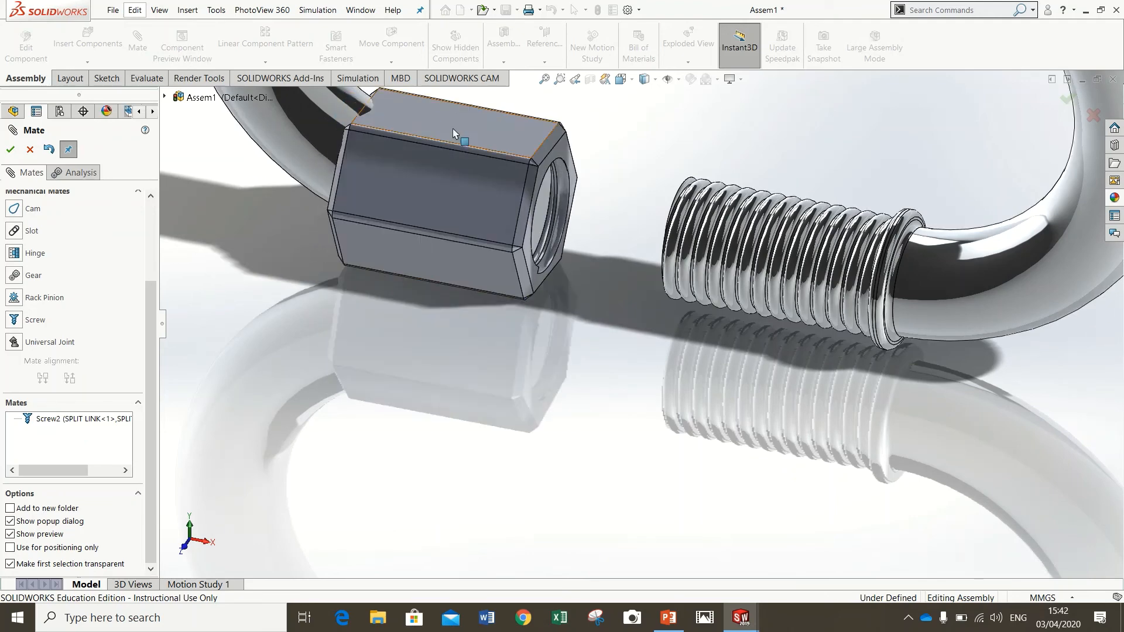
drag(451, 128, 454, 305)
drag(479, 218, 478, 403)
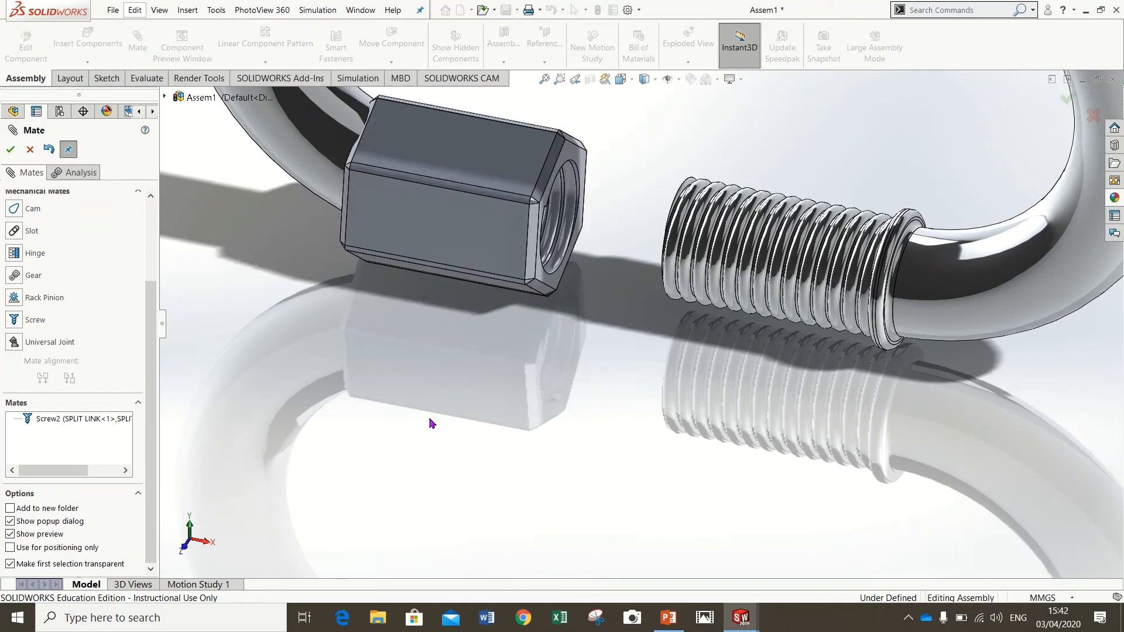
click(12, 150)
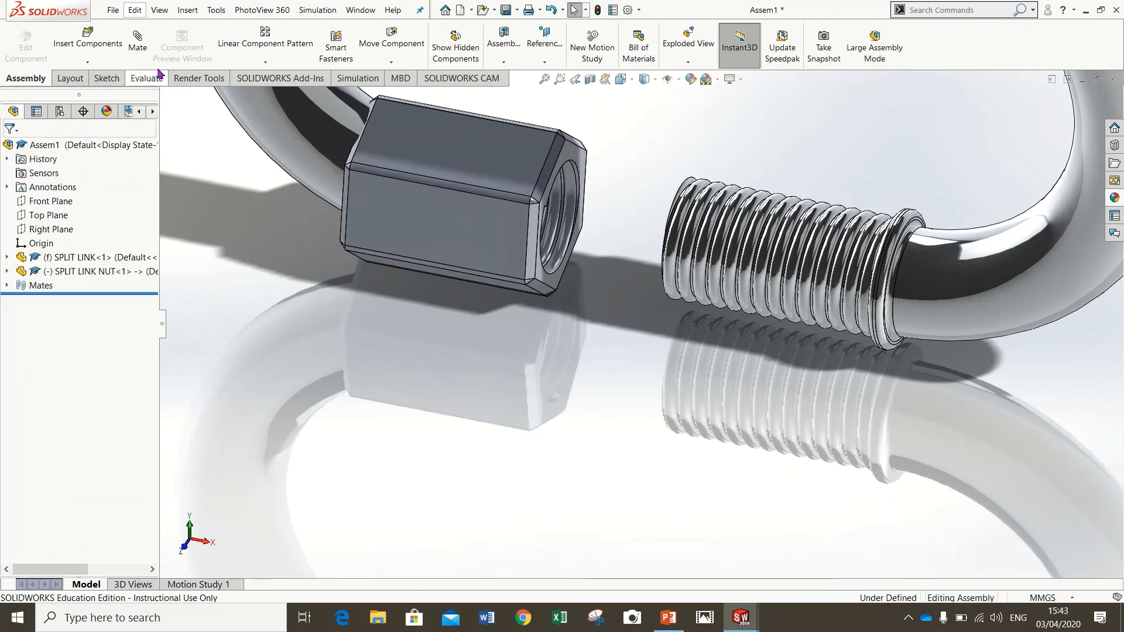
- Start a new mate between the nut's flat end face and the facing inner face of the link's collar opposite the main thread
click(138, 38)
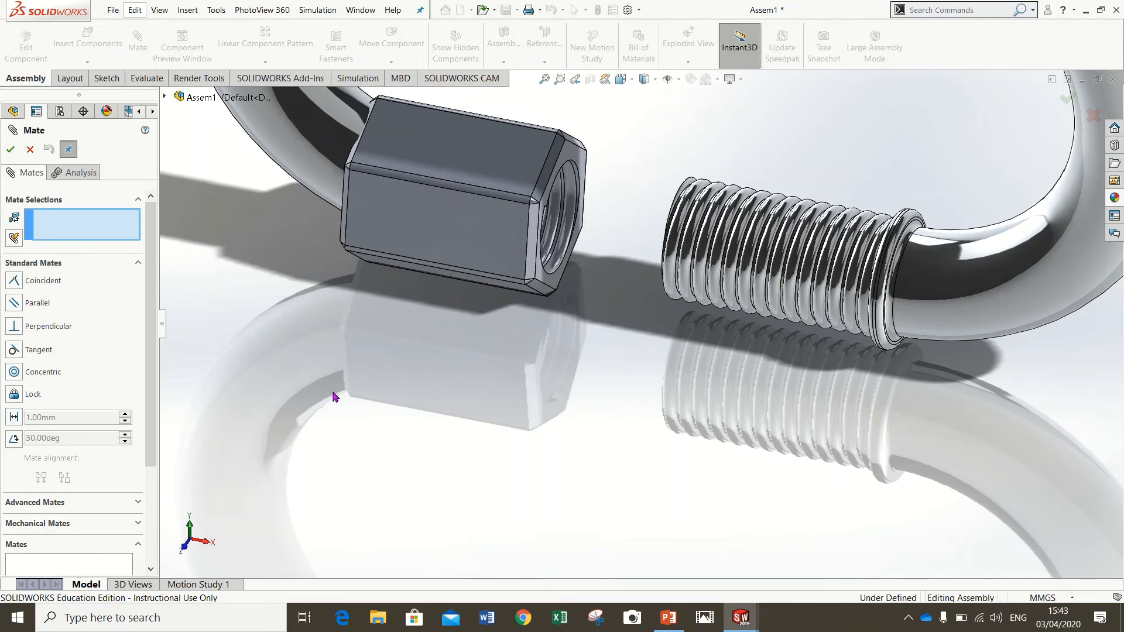
middle_drag(671, 473, 616, 375)
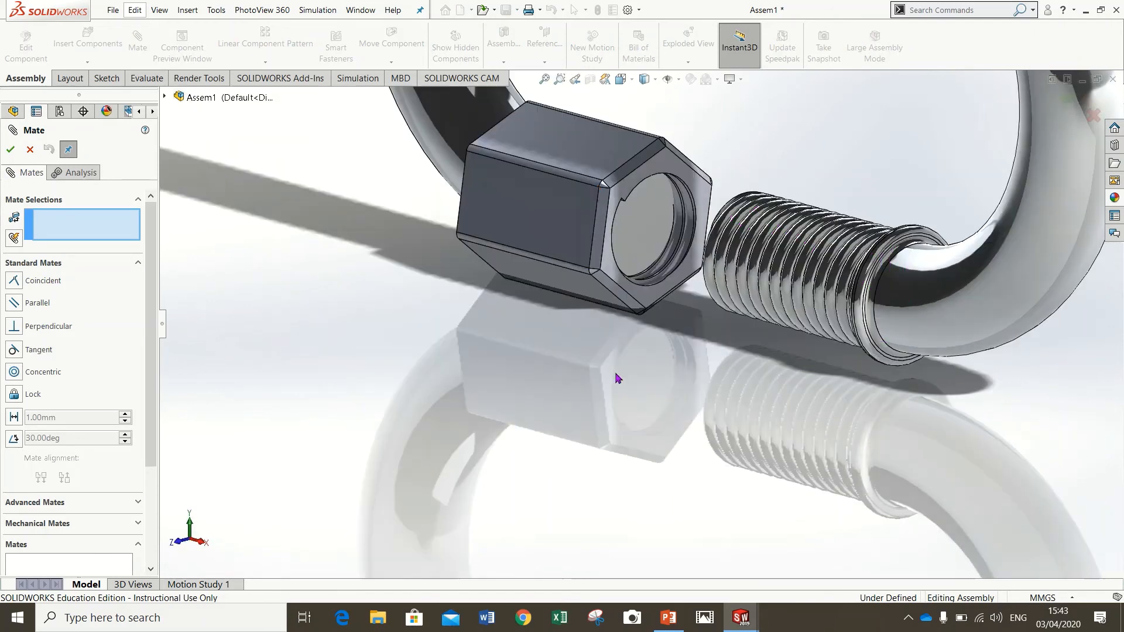
click(665, 162)
middle_drag(784, 501, 933, 432)
scroll(837, 179, down, 4)
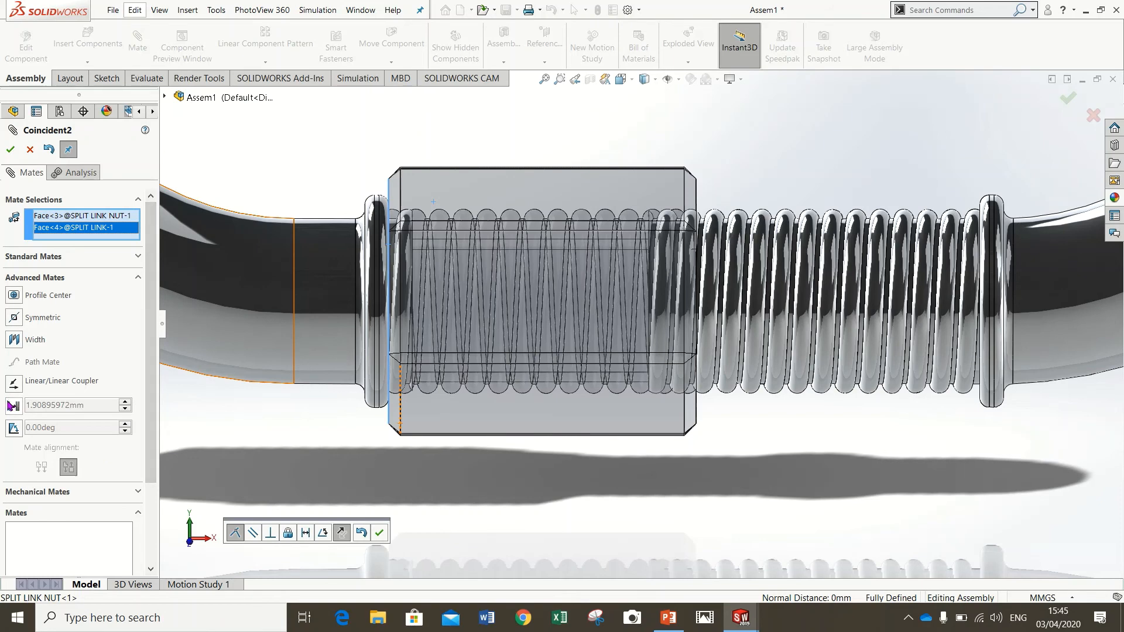
- Apply an advanced limit distance mate between the selected faces with a maximum of 12 mm and a minimum of 0 mm
click(12, 408)
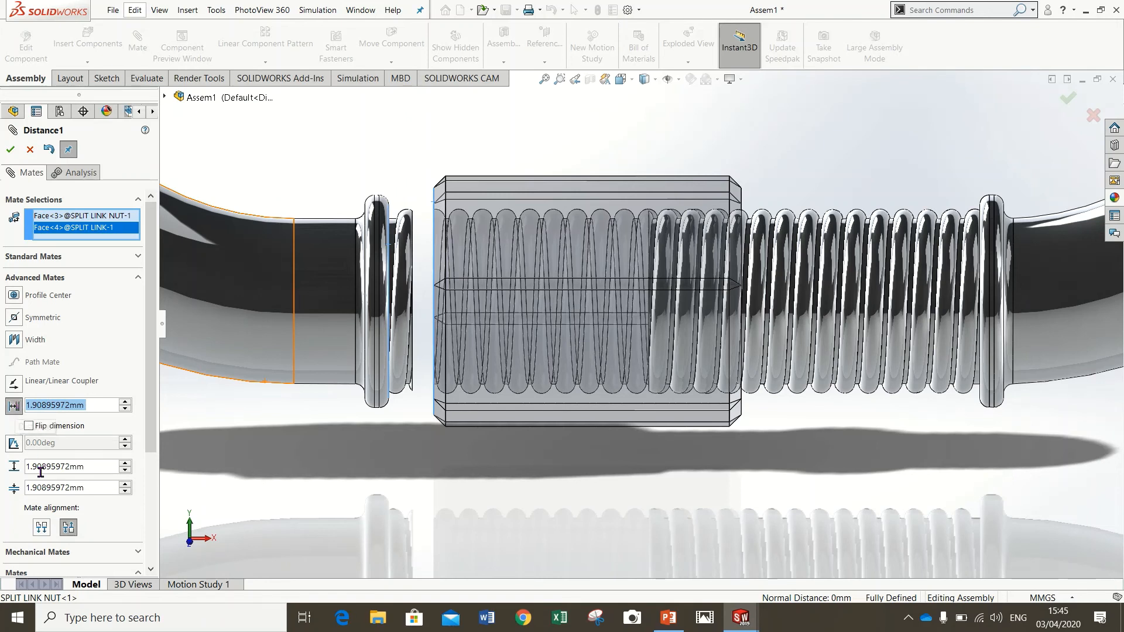
click(91, 491)
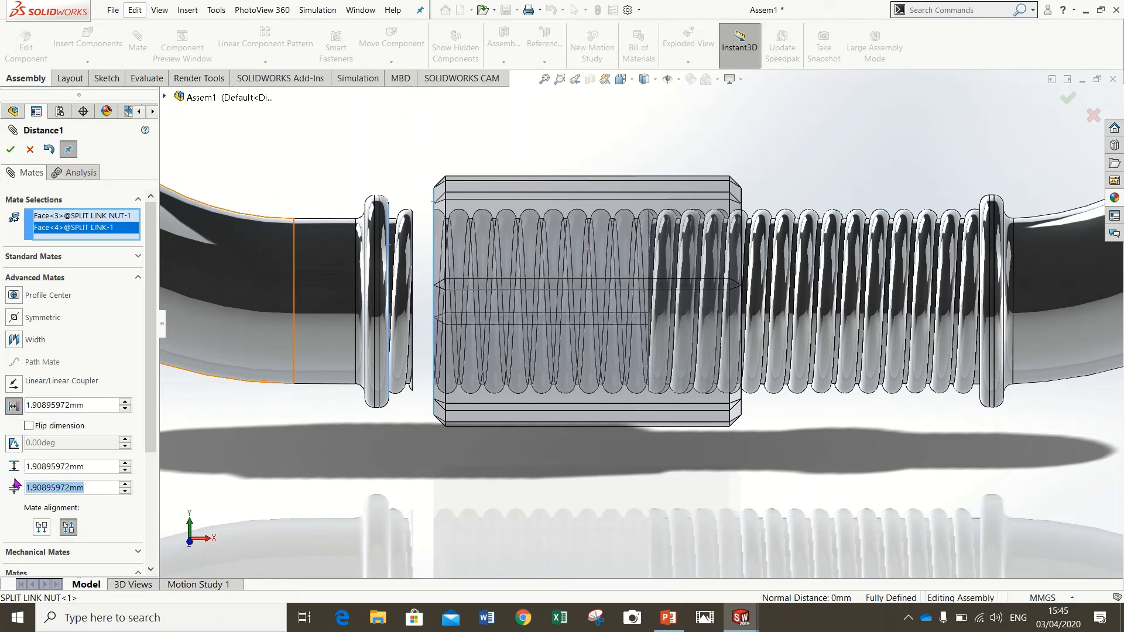
text(0)
key(Return)
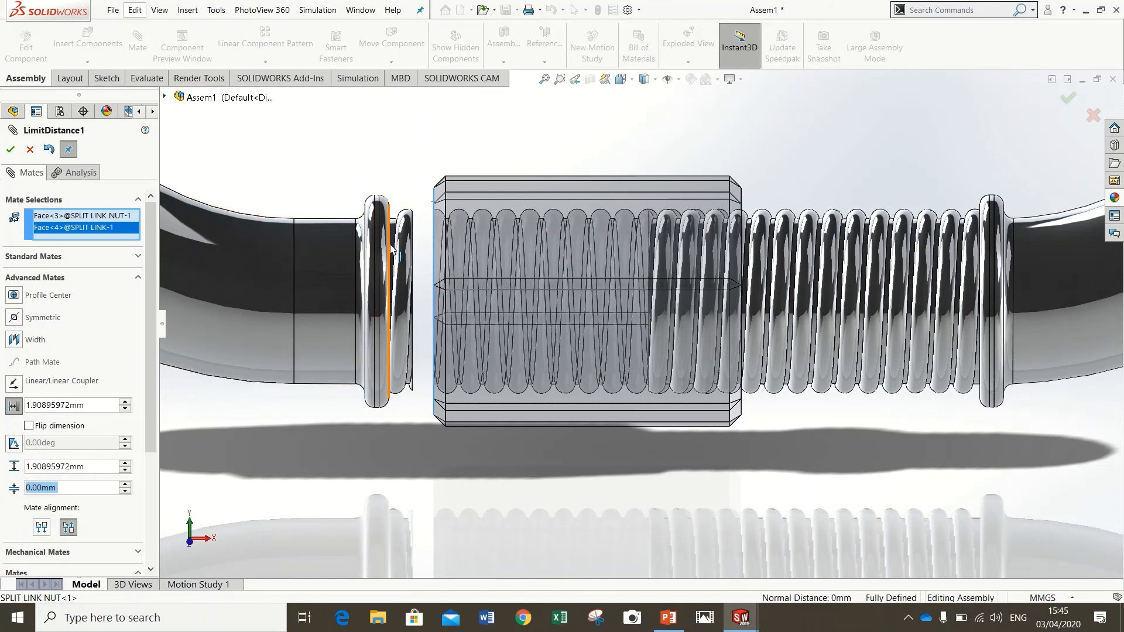
click(102, 468)
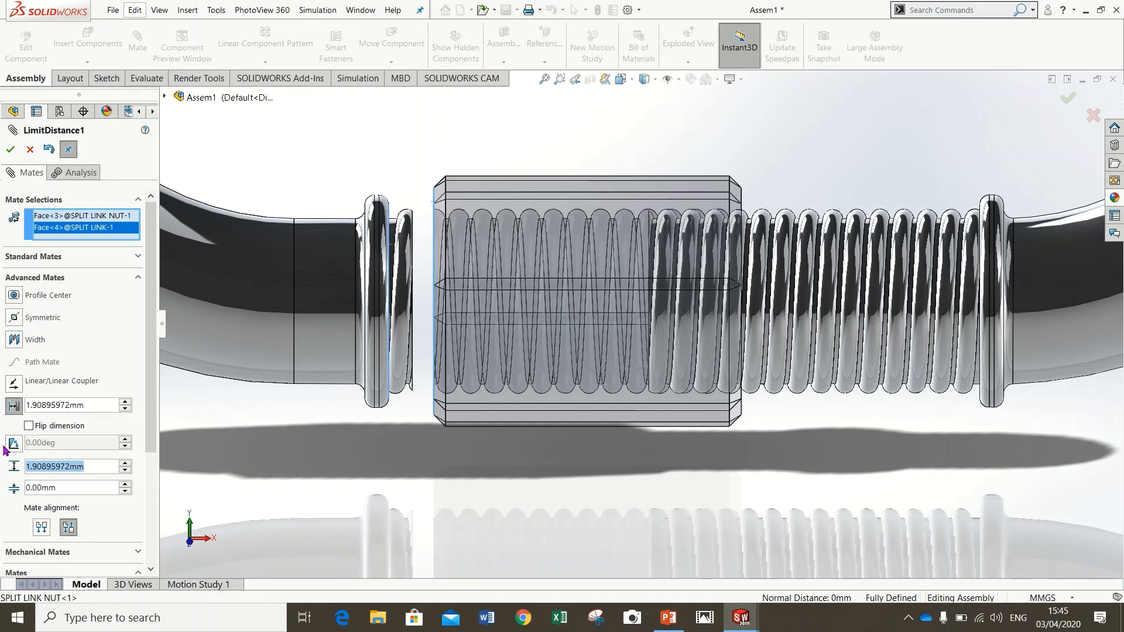
text(12)
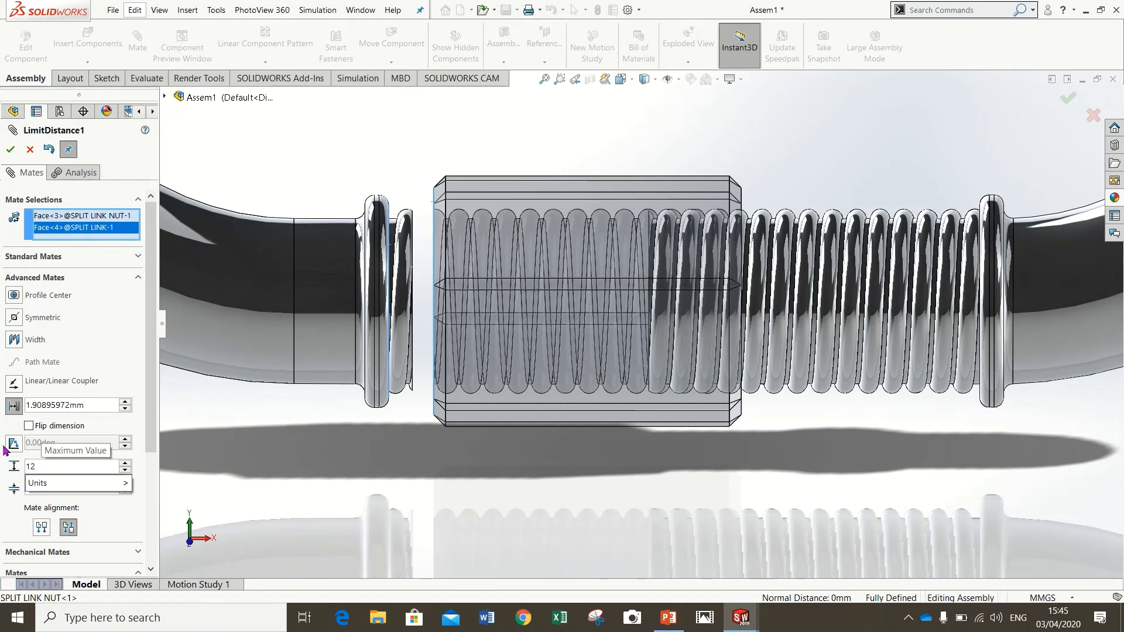
mouse_move(116, 484)
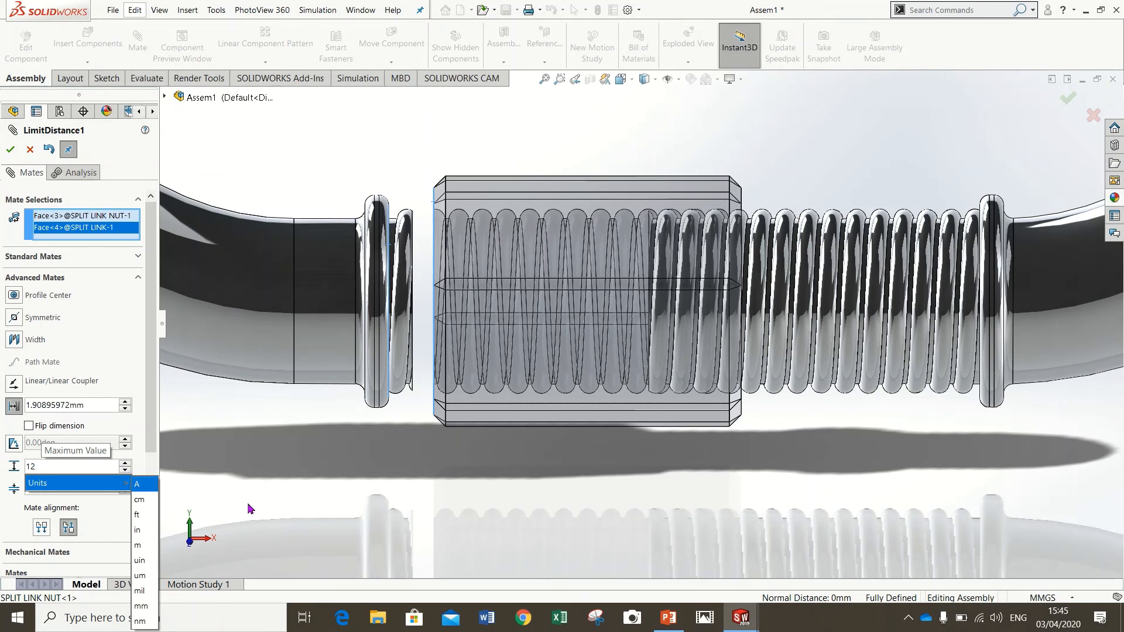
click(10, 150)
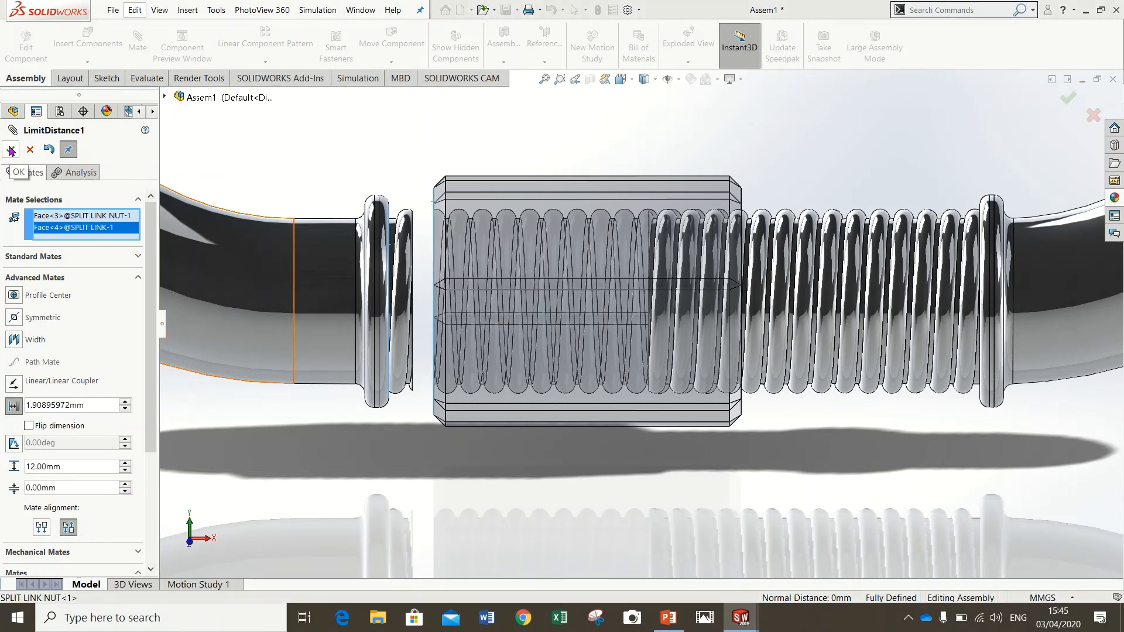
click(10, 150)
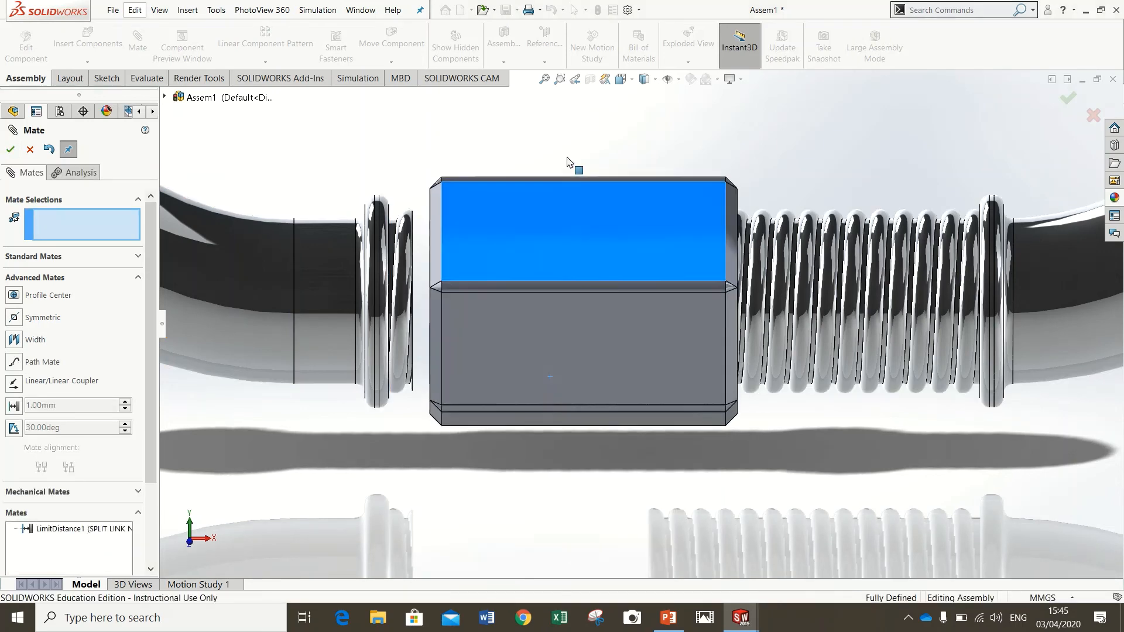
middle_drag(544, 394, 580, 363)
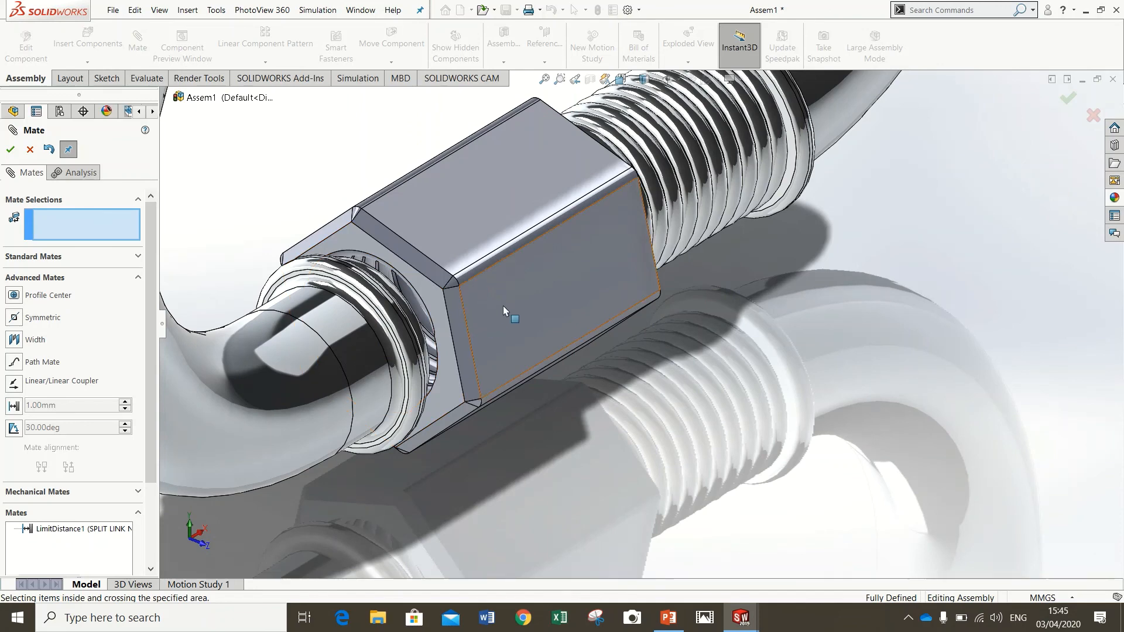
click(30, 150)
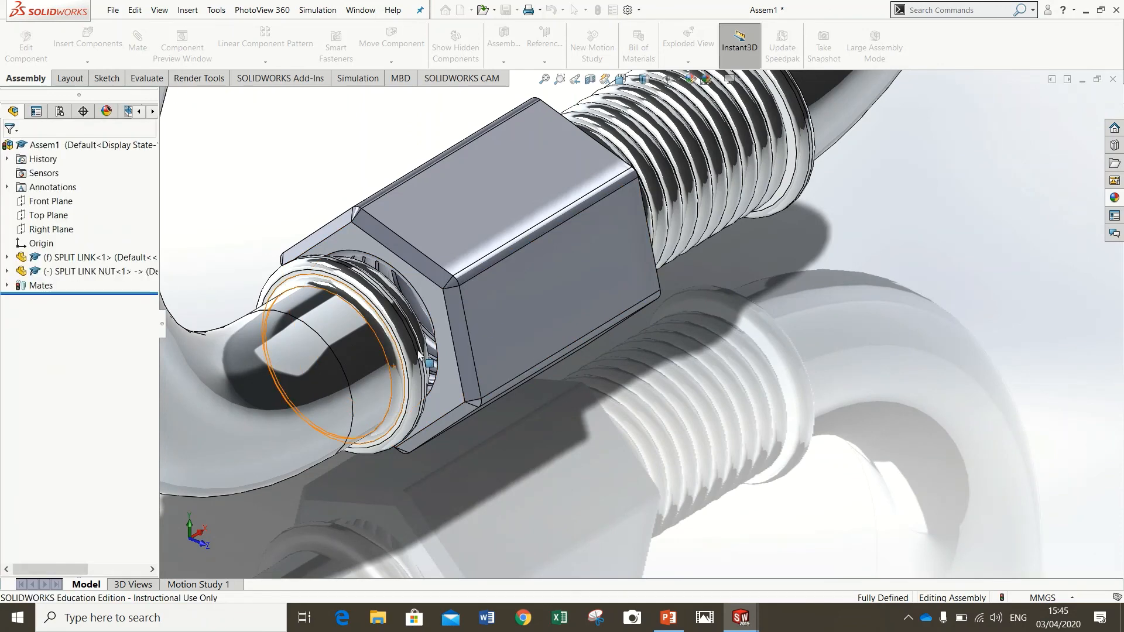
- Turn the nut repeatedly to screw it toward the nearby collar, testing its travel within the distance limits
drag(514, 294, 462, 167)
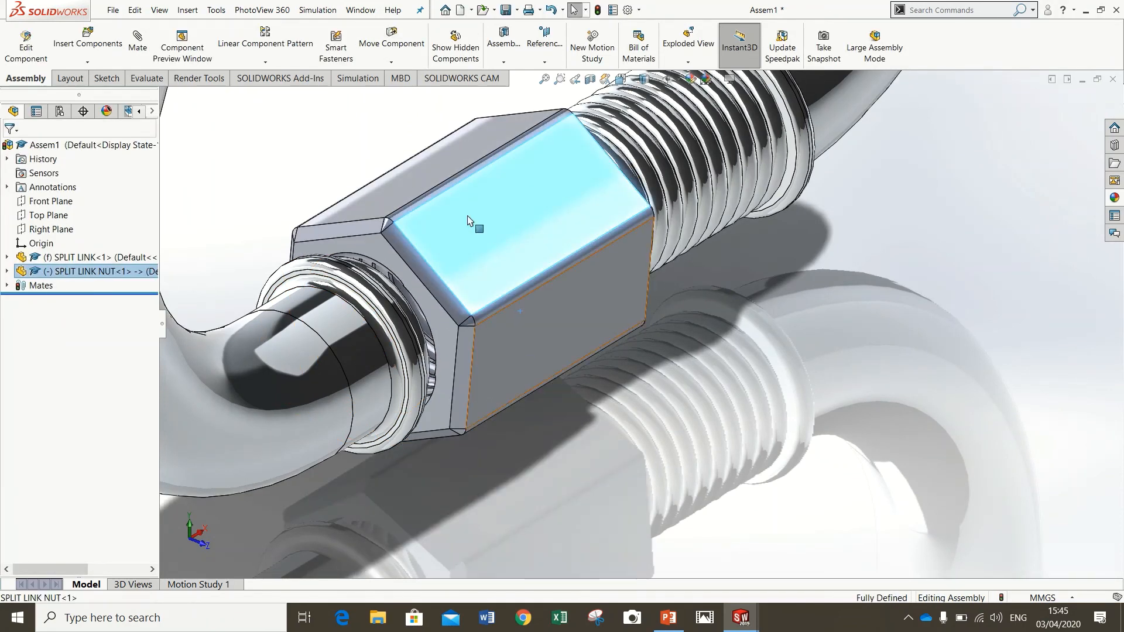
drag(468, 222, 486, 188)
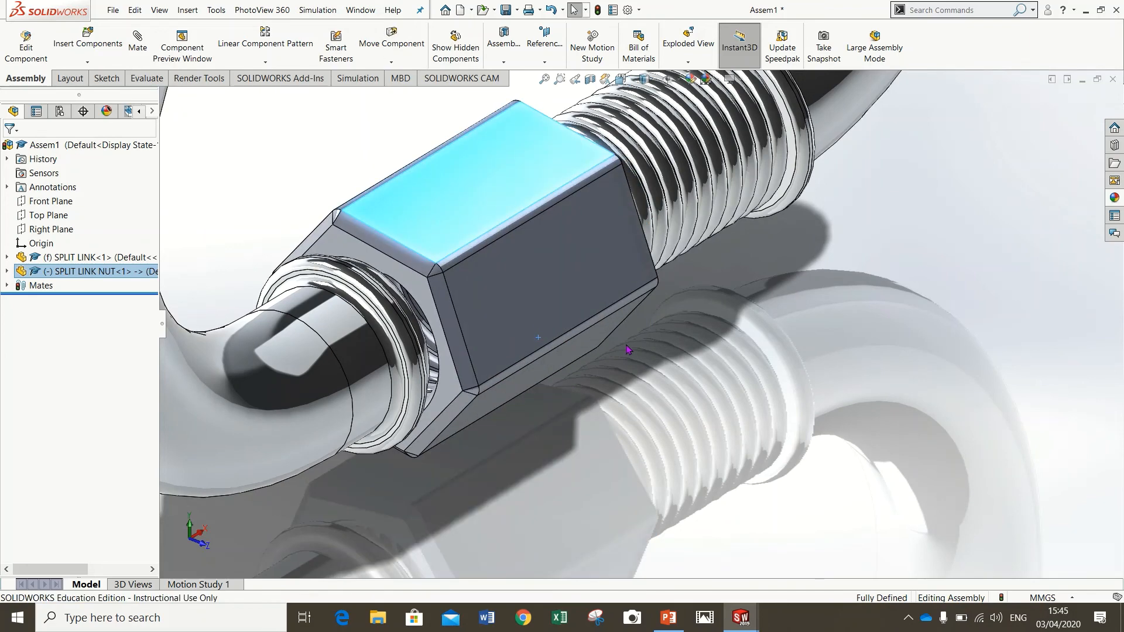
middle_drag(627, 349, 572, 378)
drag(474, 354, 467, 156)
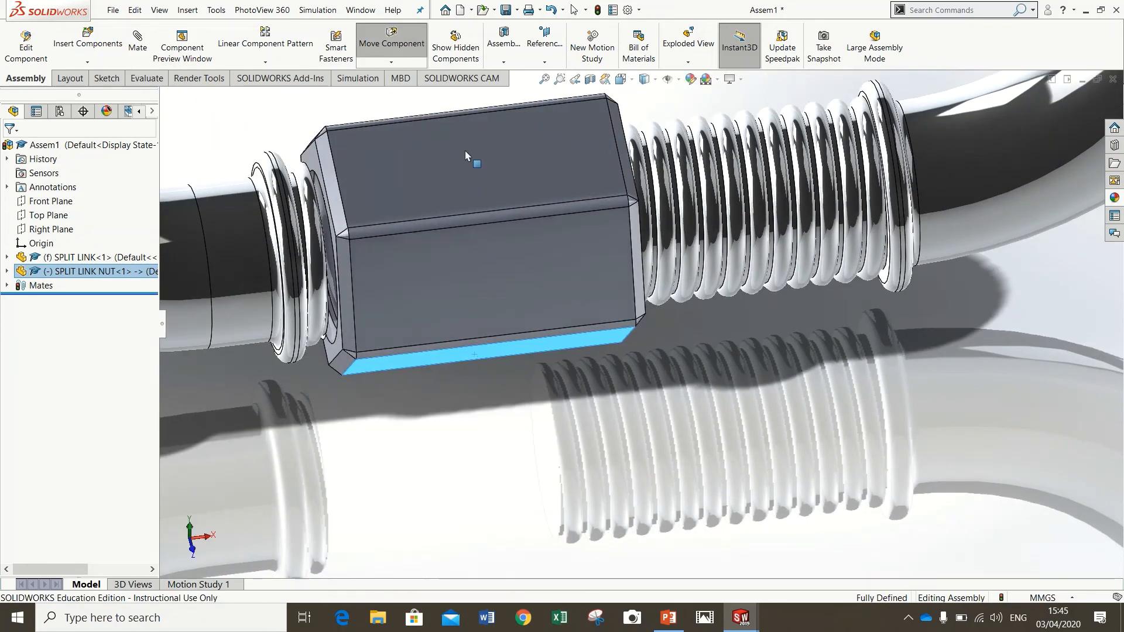
drag(452, 270, 442, 172)
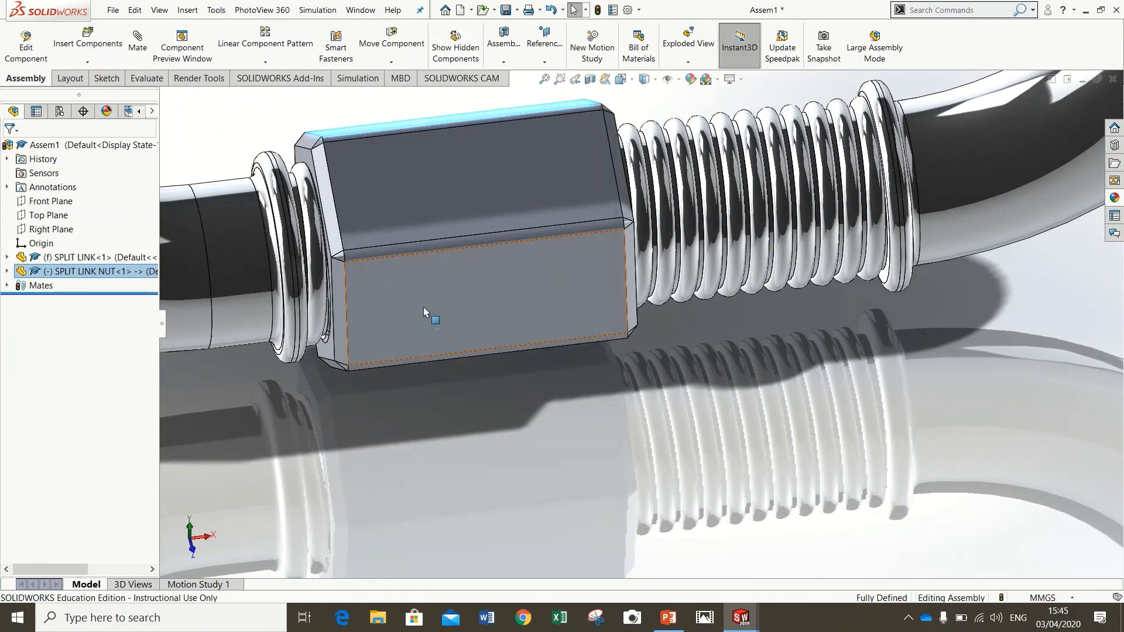
drag(423, 308, 429, 135)
drag(421, 335, 428, 103)
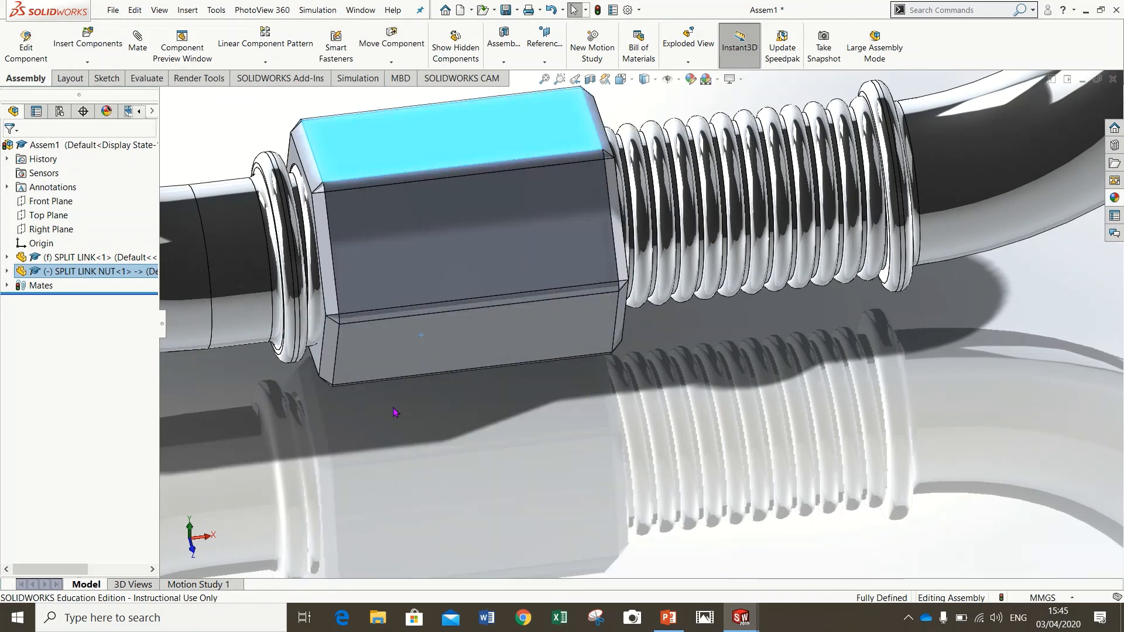
drag(410, 343, 415, 167)
drag(432, 359, 426, 88)
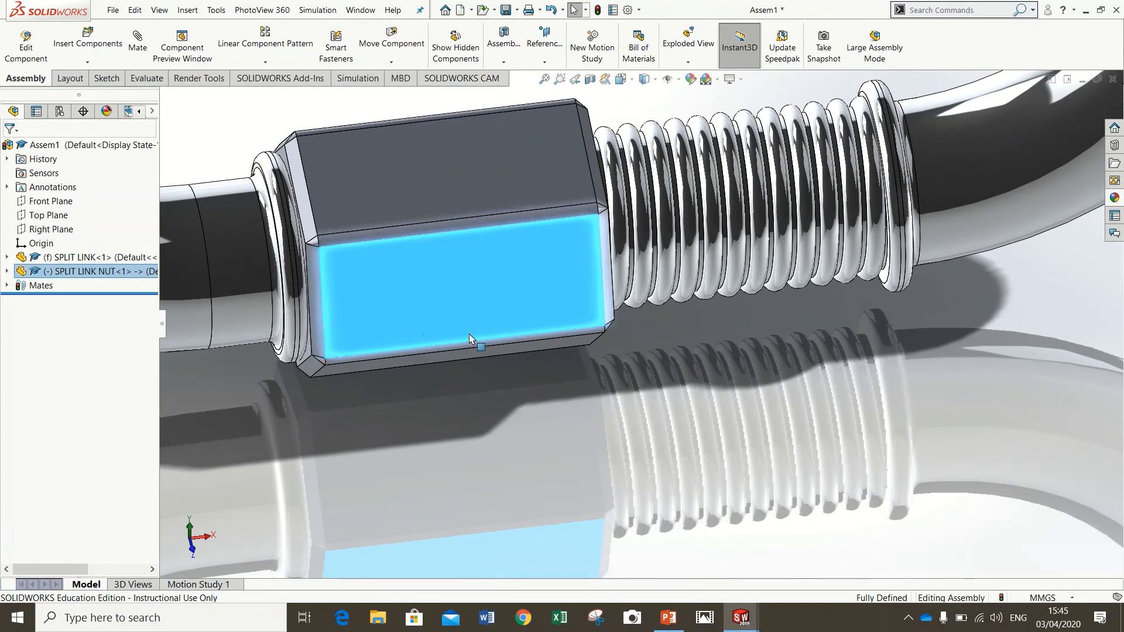
drag(468, 334, 462, 196)
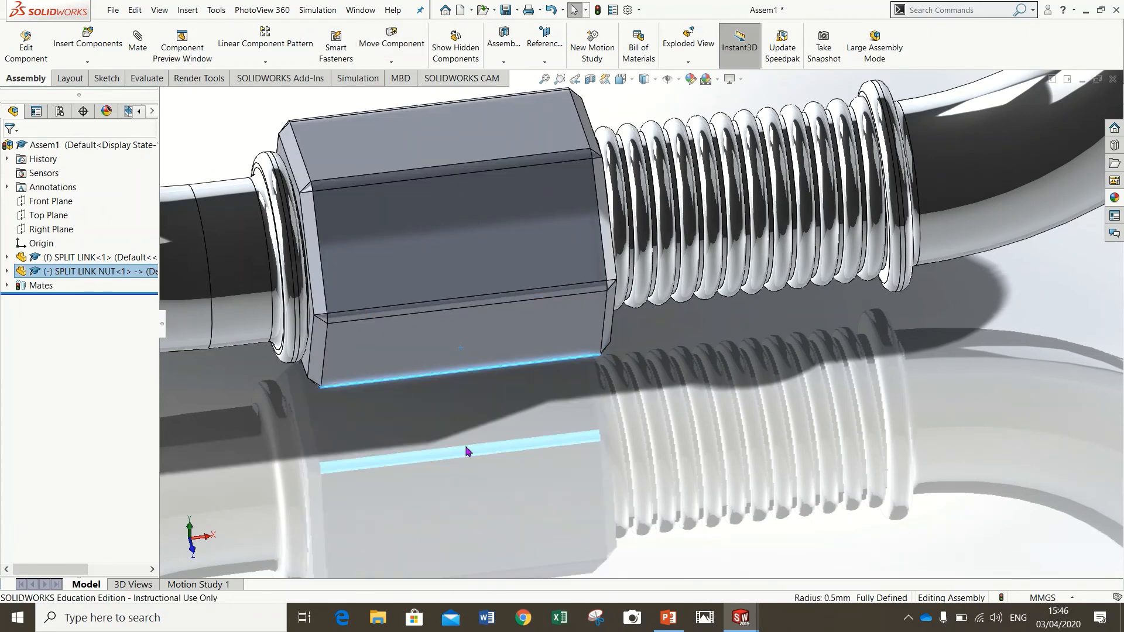
click(467, 448)
- Show the whole link assembly in an angled view based on isometric, and set its display style to Shaded without edges
scroll(378, 237, up, 4)
scroll(378, 237, up, 6)
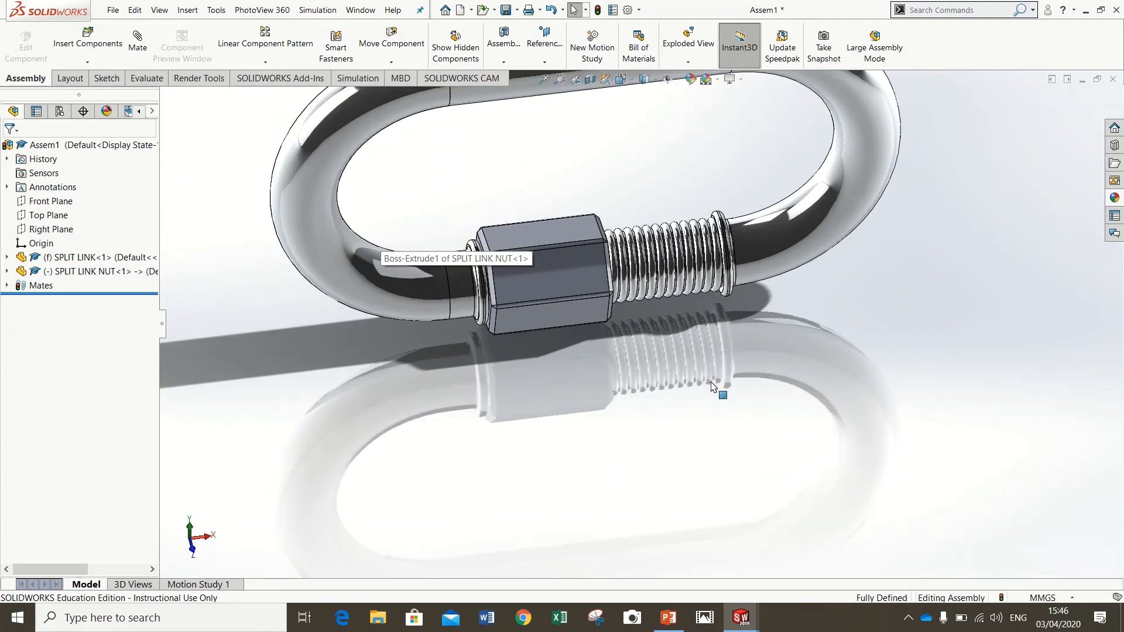
middle_drag(603, 172, 592, 119)
scroll(600, 217, down, 3)
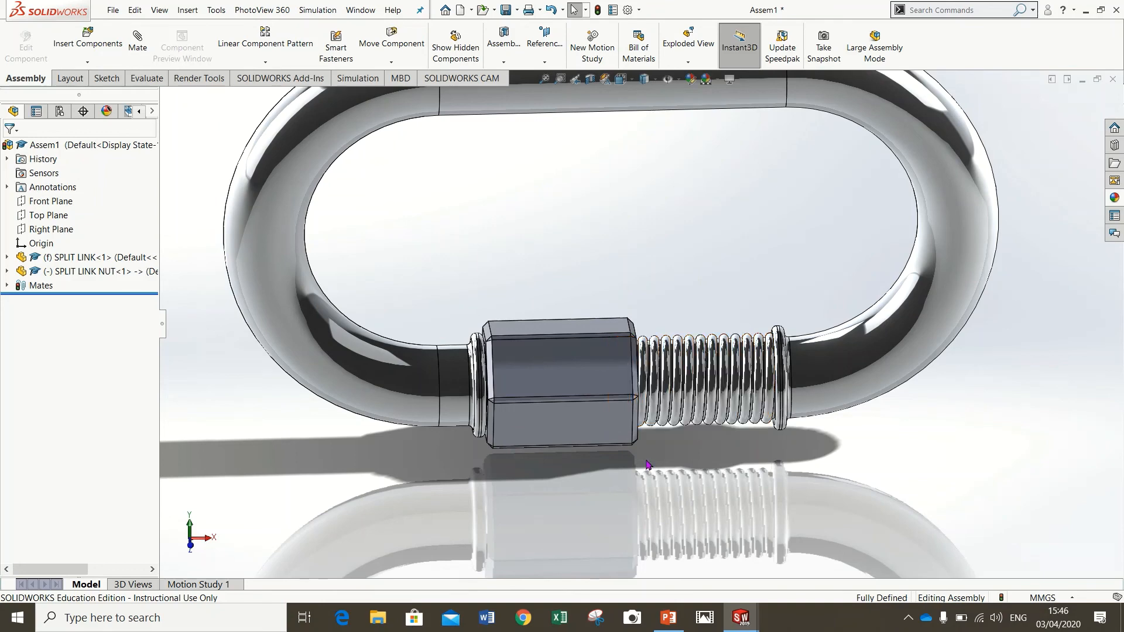
key(f)
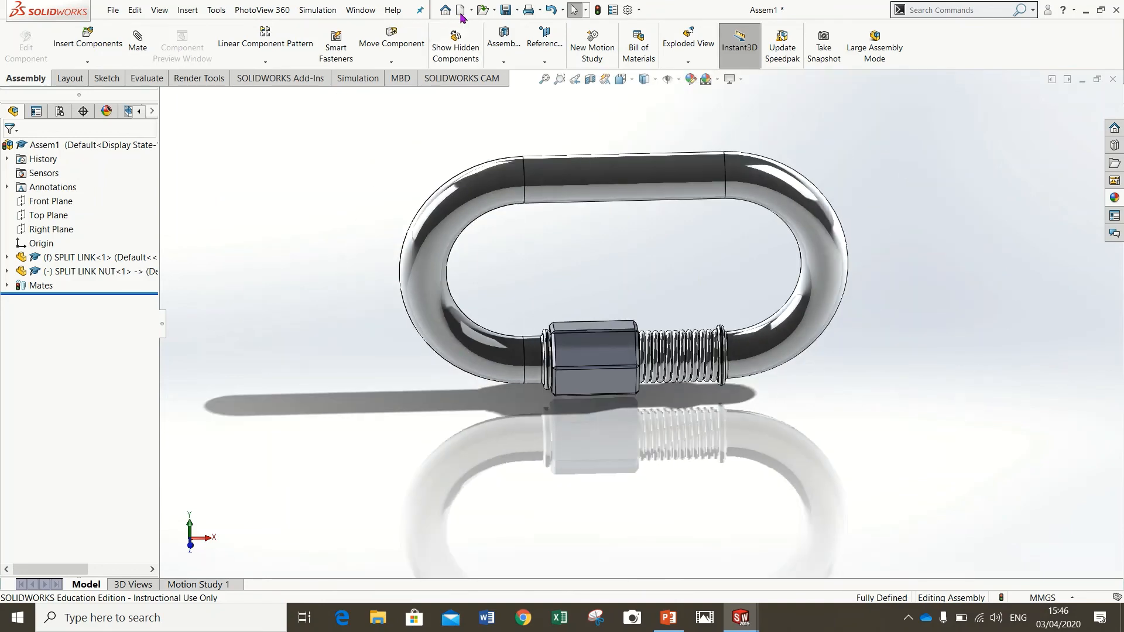
click(543, 83)
key(space)
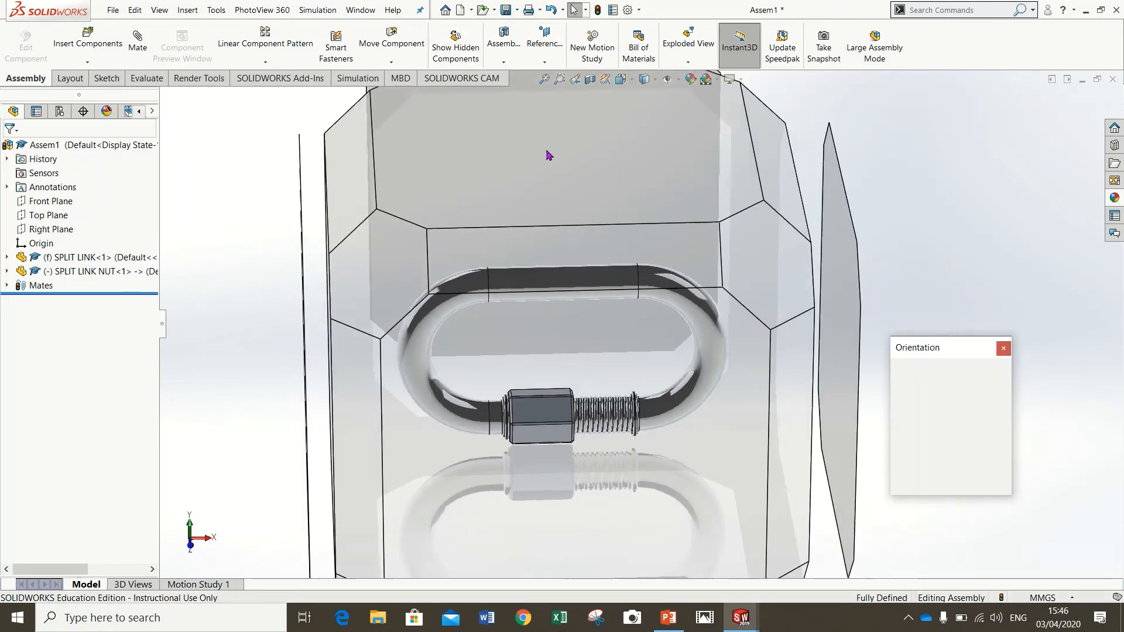
click(588, 346)
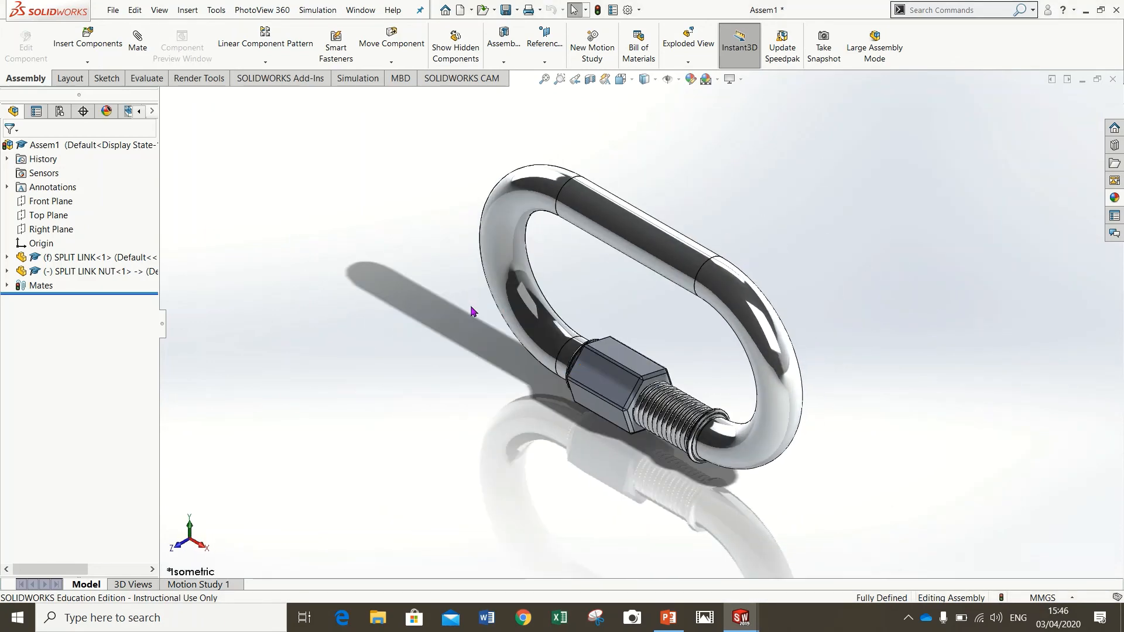
middle_drag(648, 474, 424, 370)
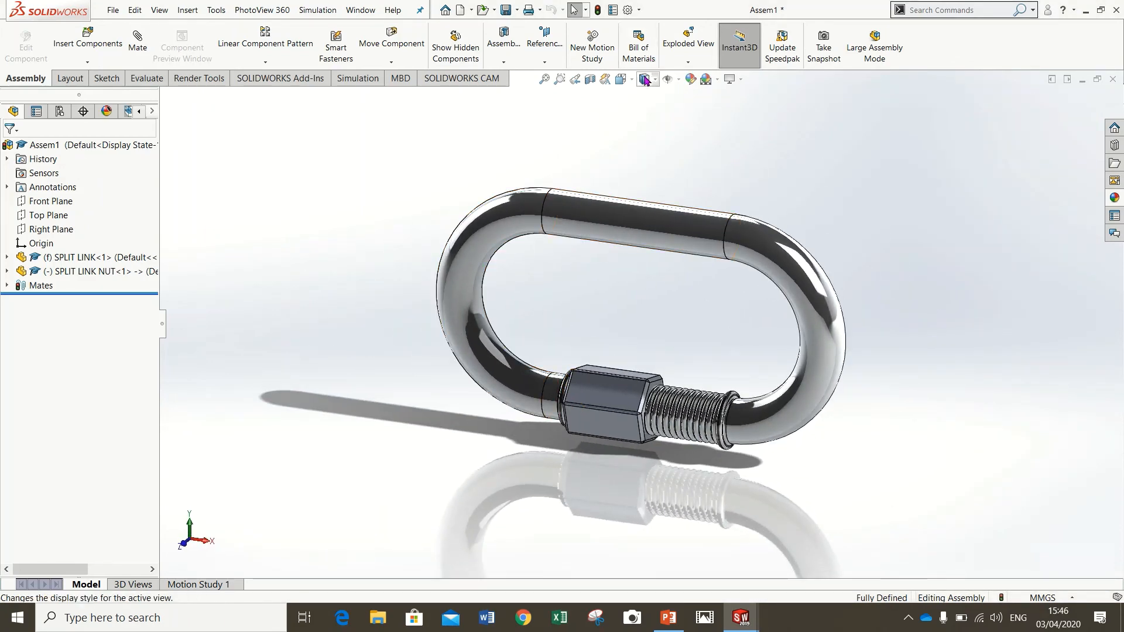
mouse_move(644, 79)
click(644, 111)
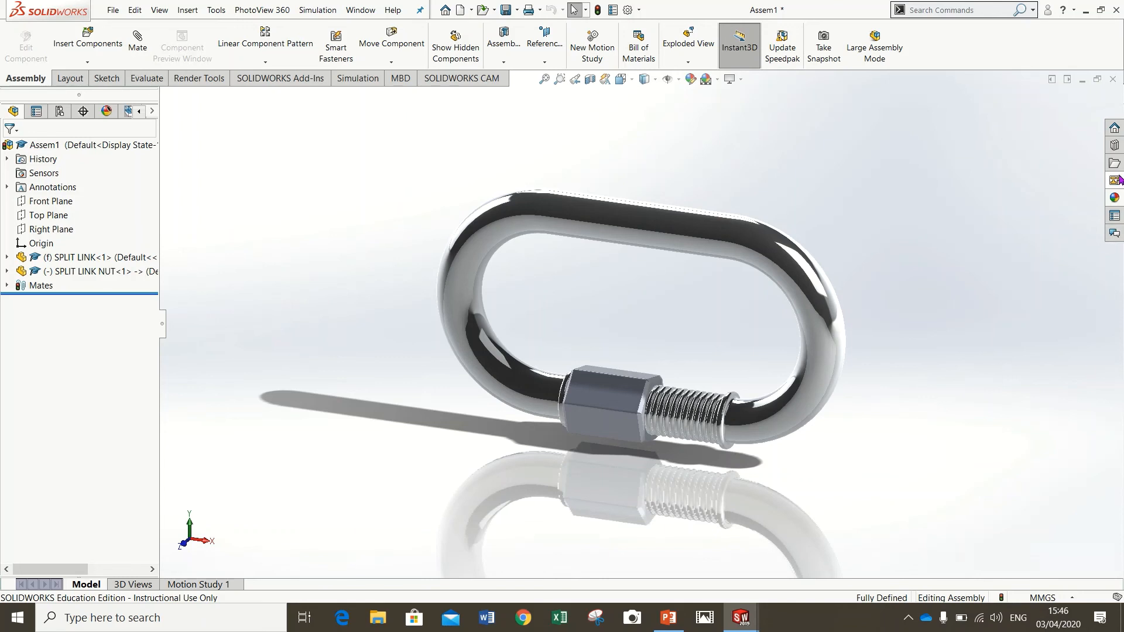
- Apply a scene from the Basic Scenes collection to the assembly's surroundings
click(1114, 199)
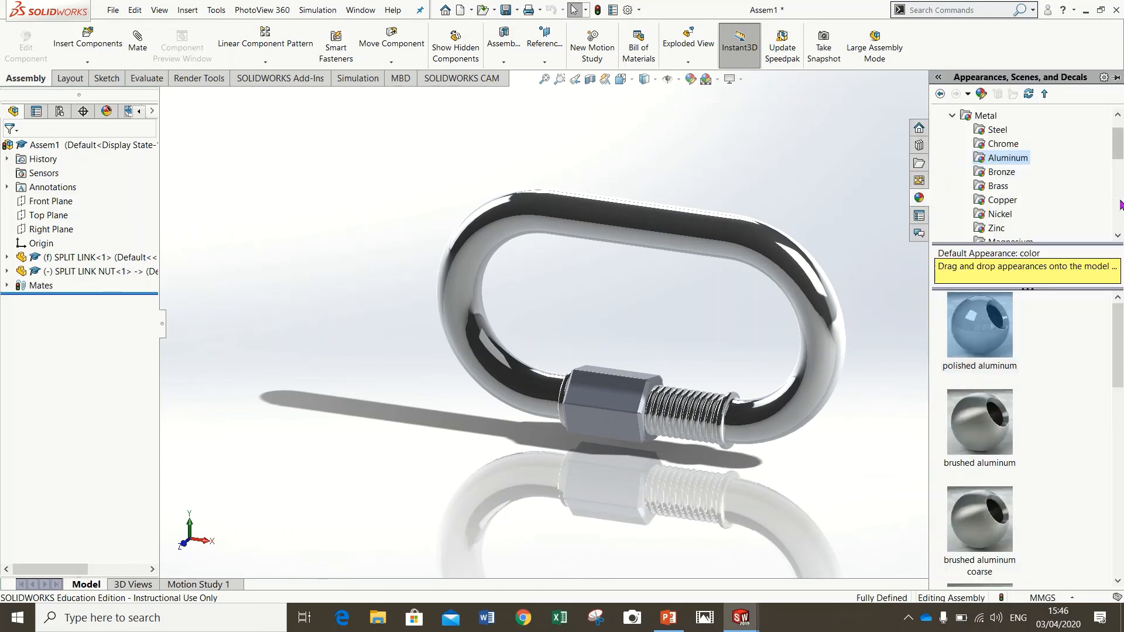
click(953, 117)
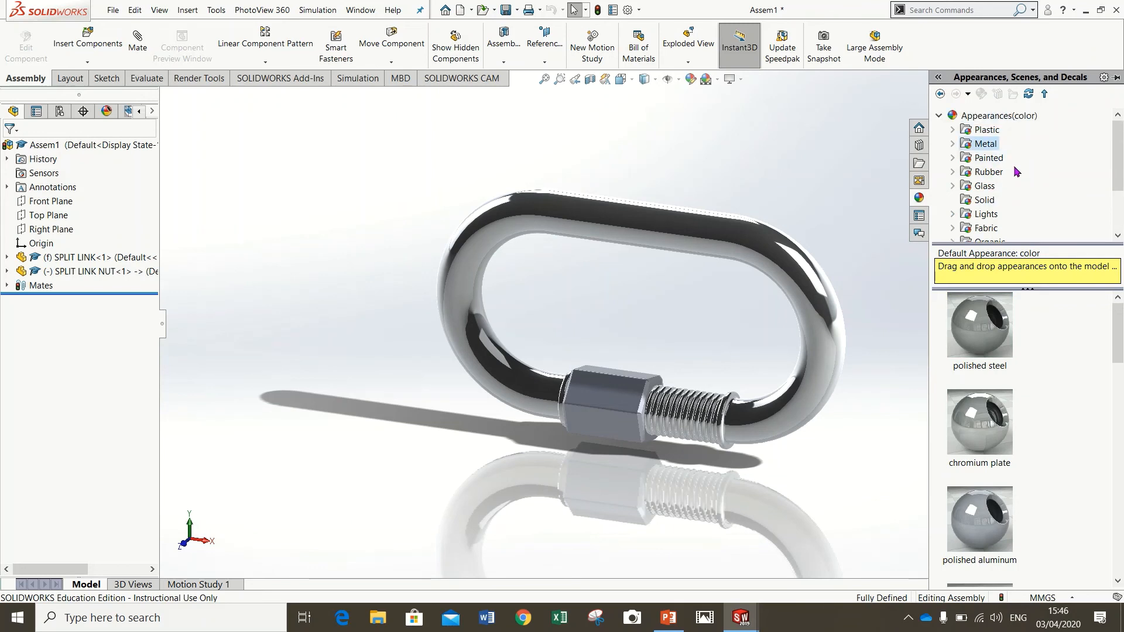
click(939, 116)
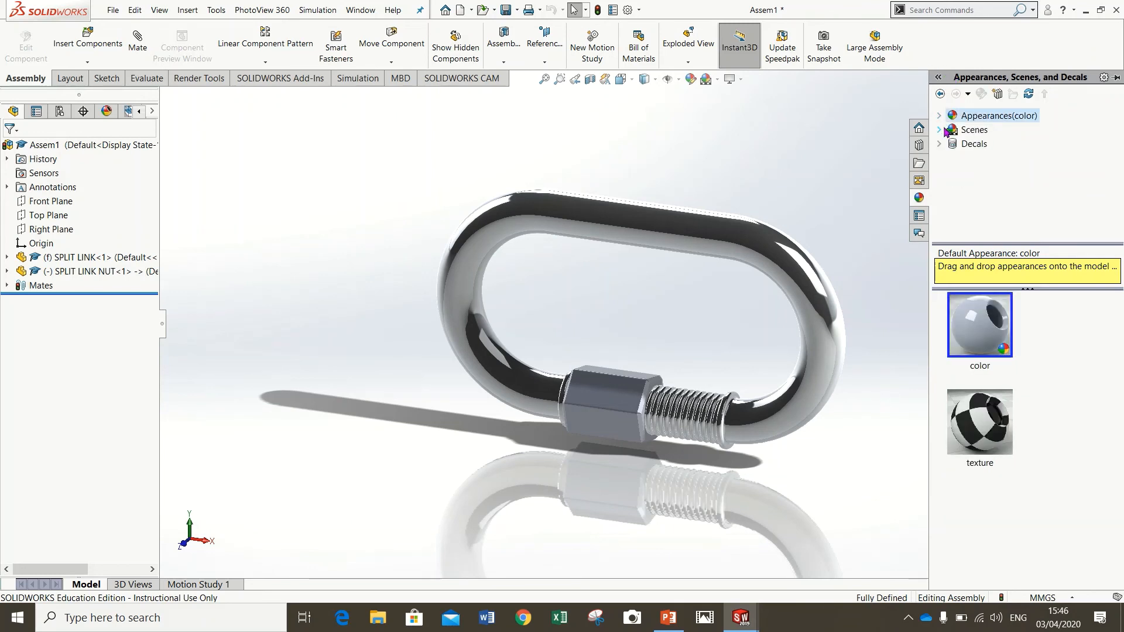
click(939, 129)
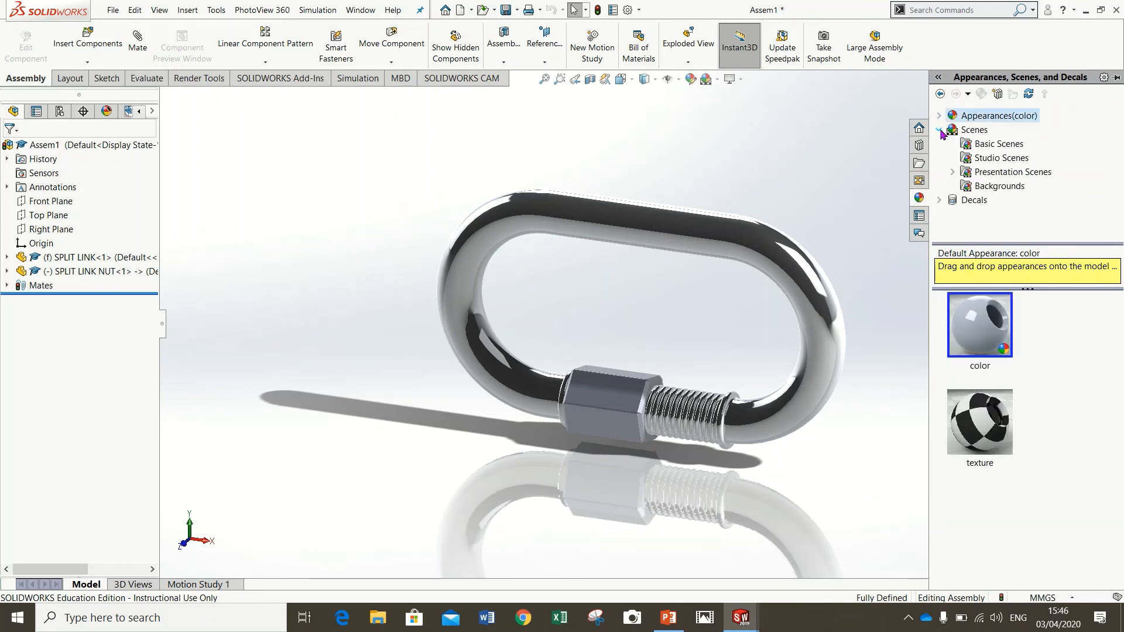
click(989, 143)
drag(996, 532, 855, 450)
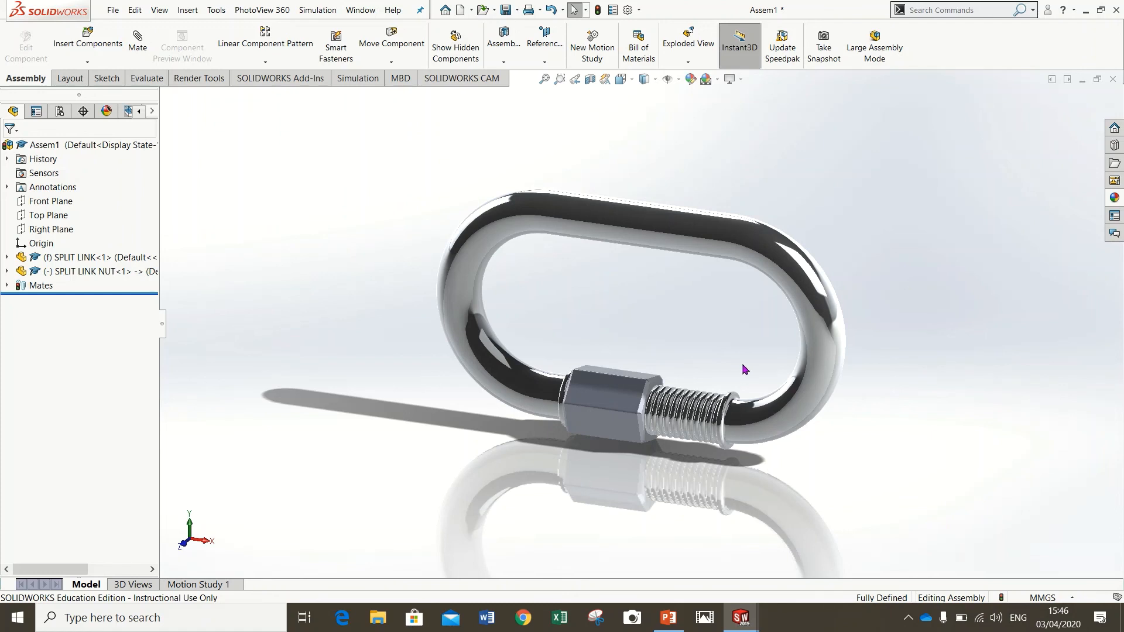
- Orient the split link assembly at a slight angle and run a final render with Perspective View turned on
middle_drag(743, 368, 749, 391)
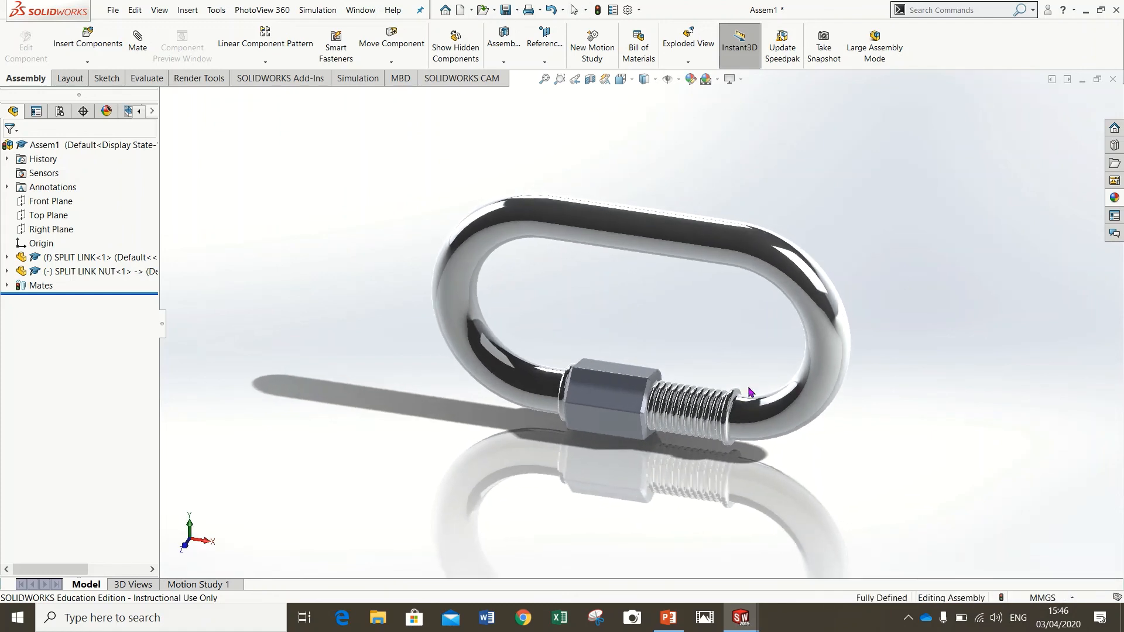
middle_drag(952, 414, 939, 411)
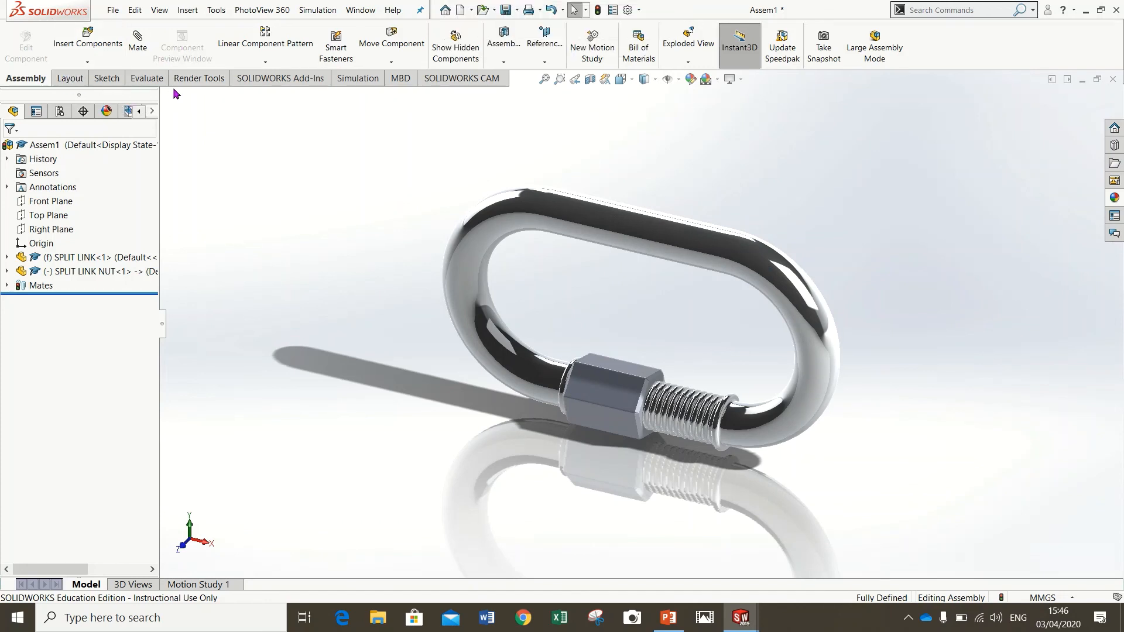
right_click(271, 79)
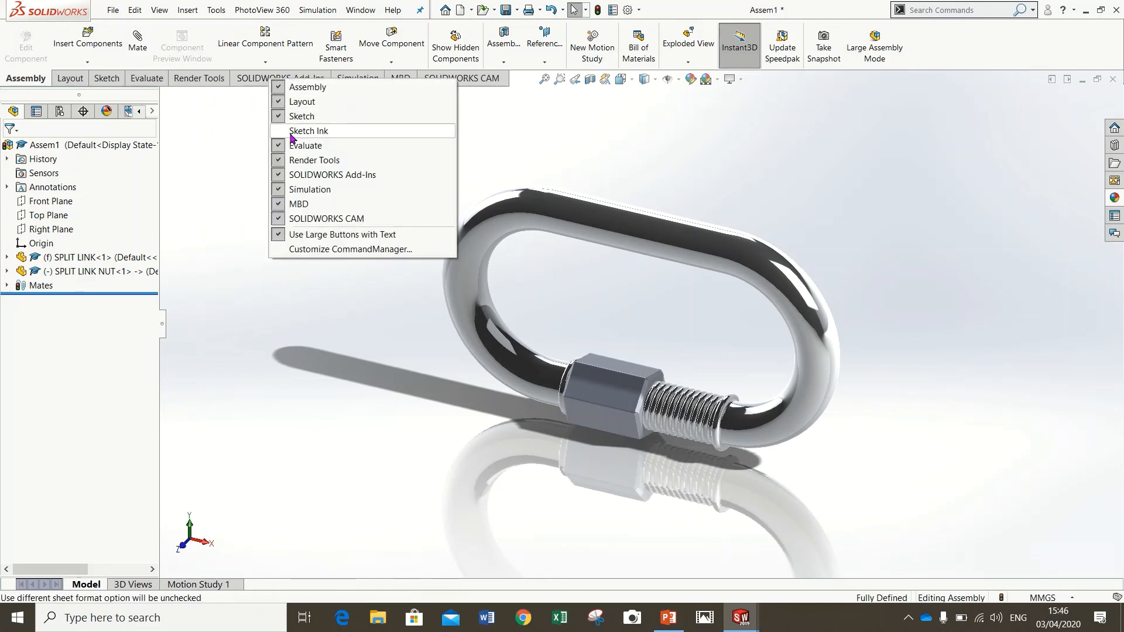
click(259, 195)
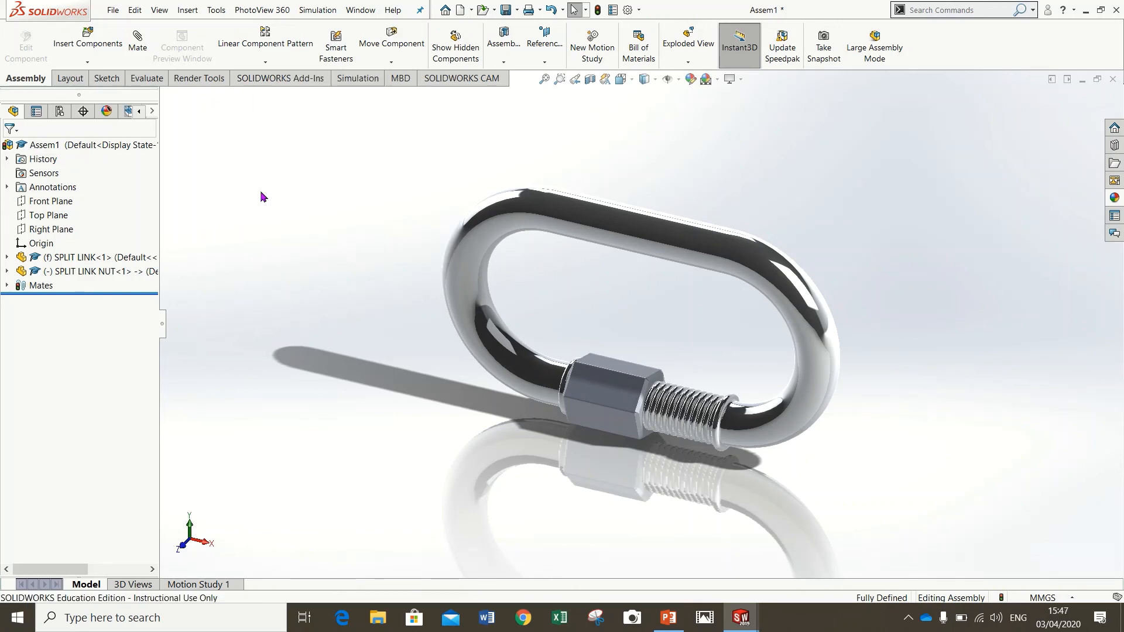
click(202, 80)
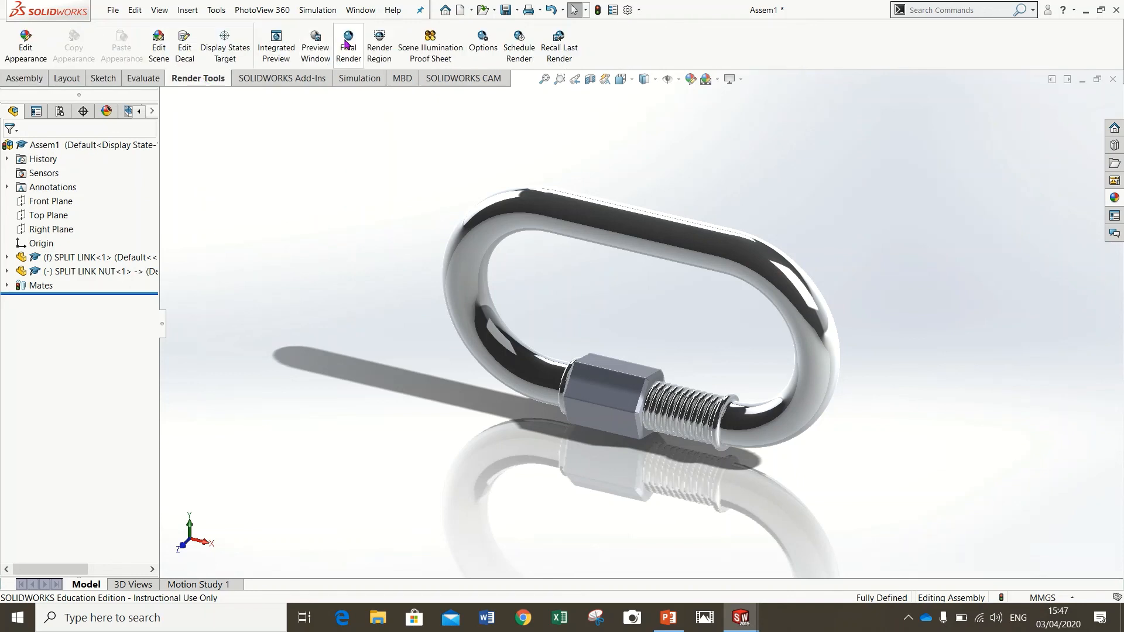
click(306, 80)
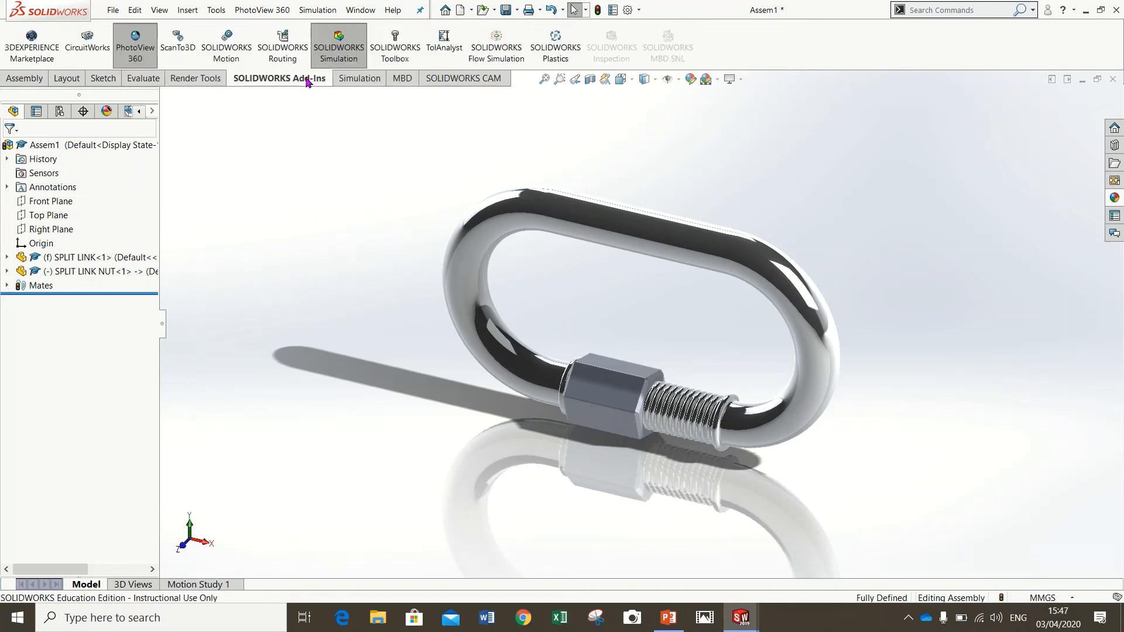
click(206, 80)
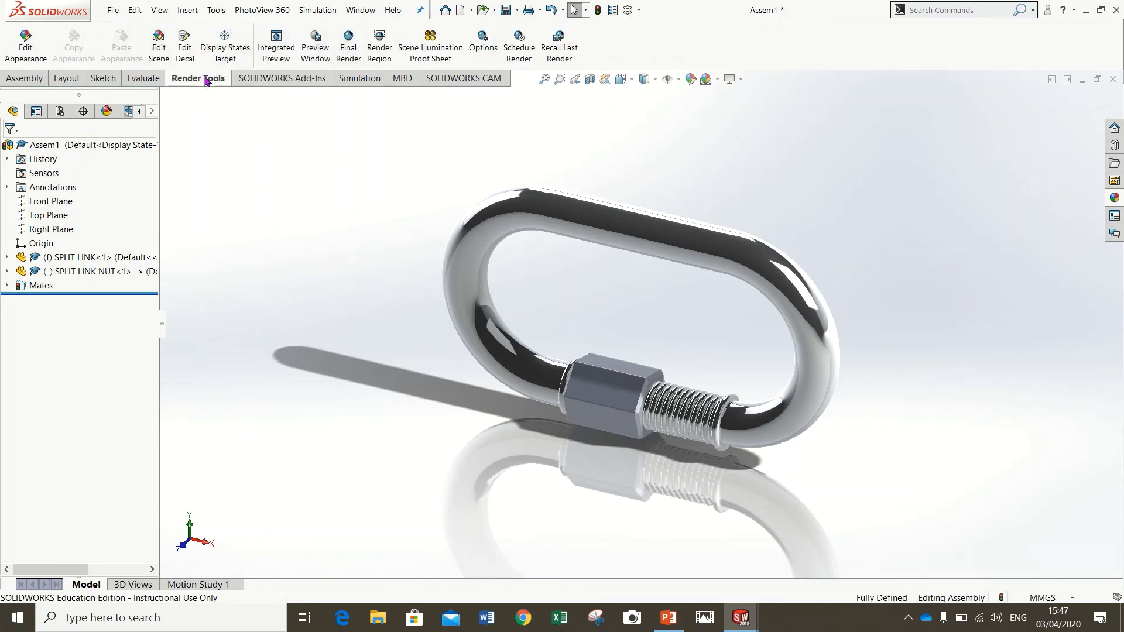
click(348, 44)
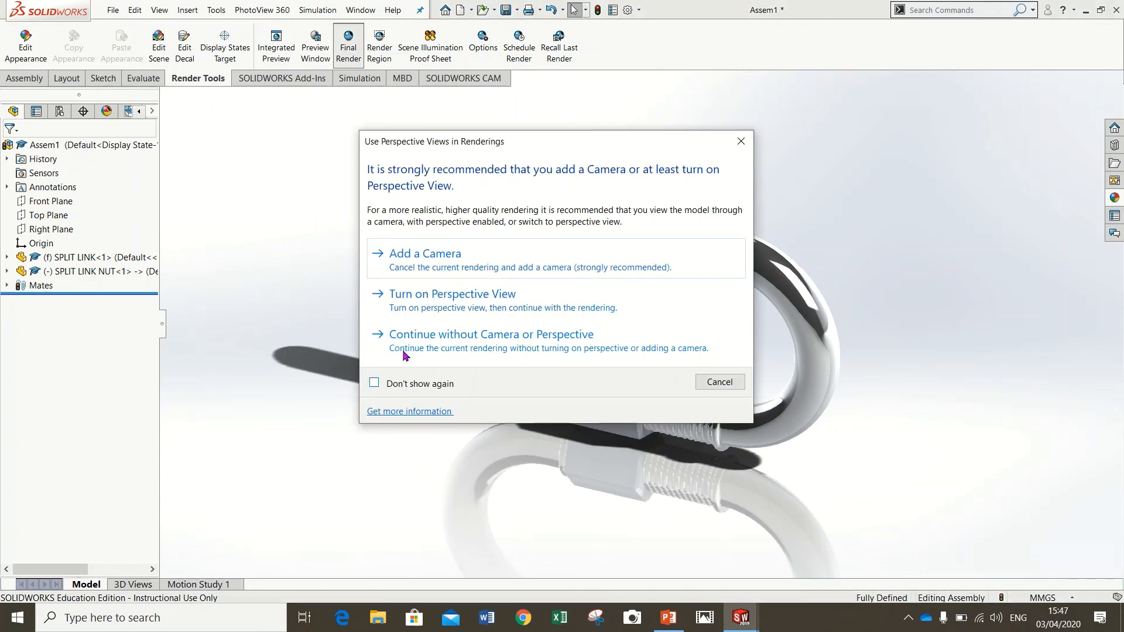
click(439, 301)
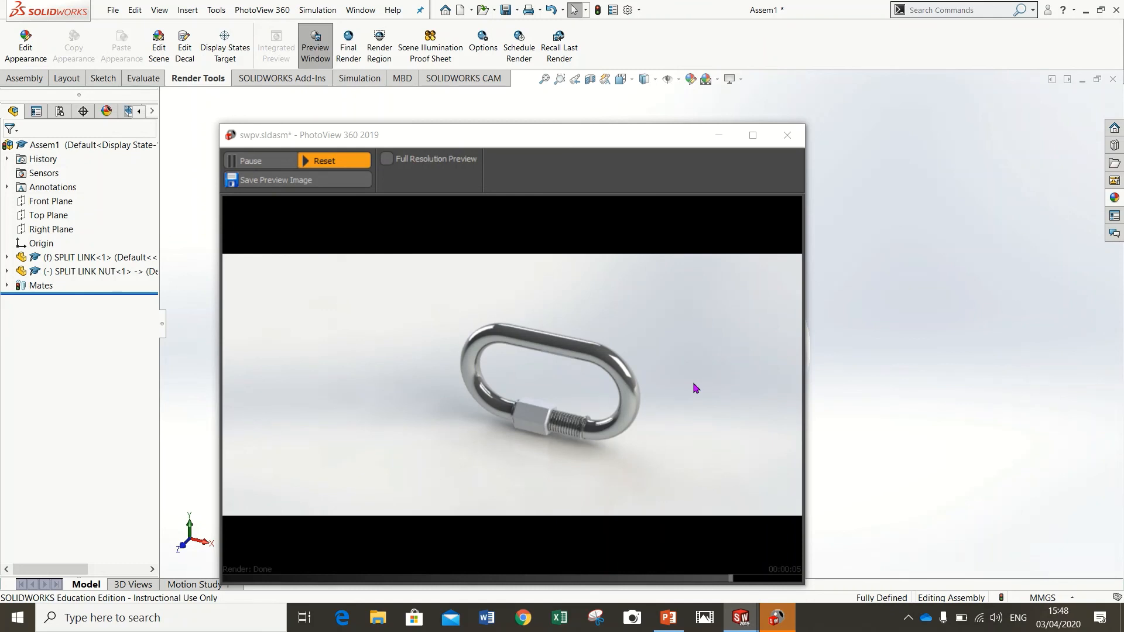
- Request saving of the rendered preview image and close the PhotoView 360 preview window
click(275, 180)
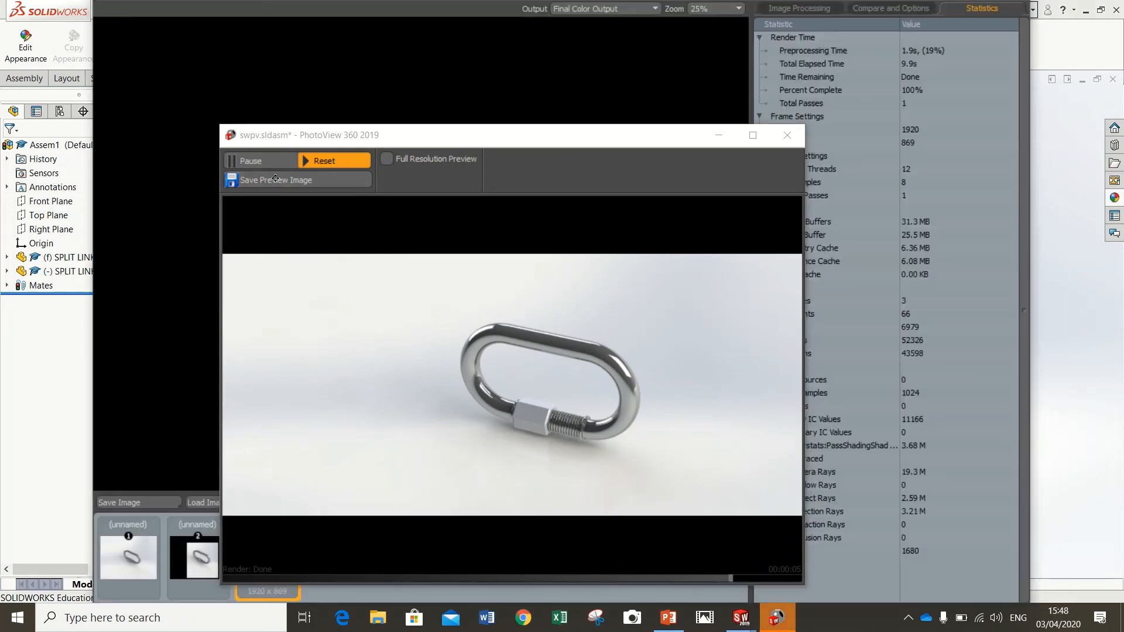
click(787, 134)
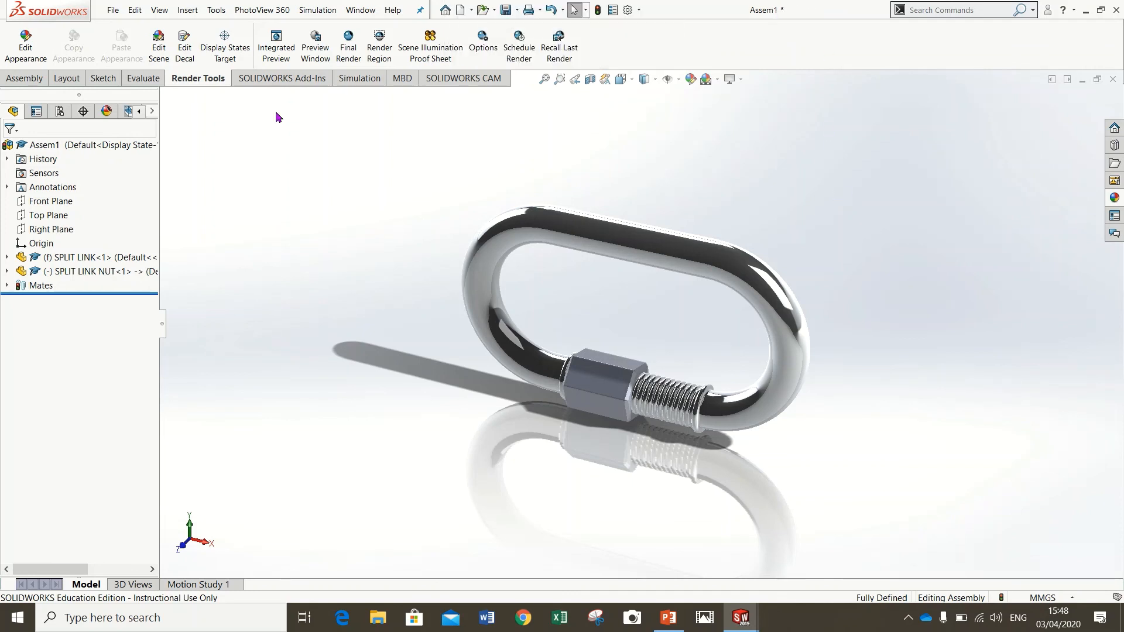
- Rebuild the assembly and save it on the Desktop under the file name SPLIT LINK ASSEMBLY
click(113, 10)
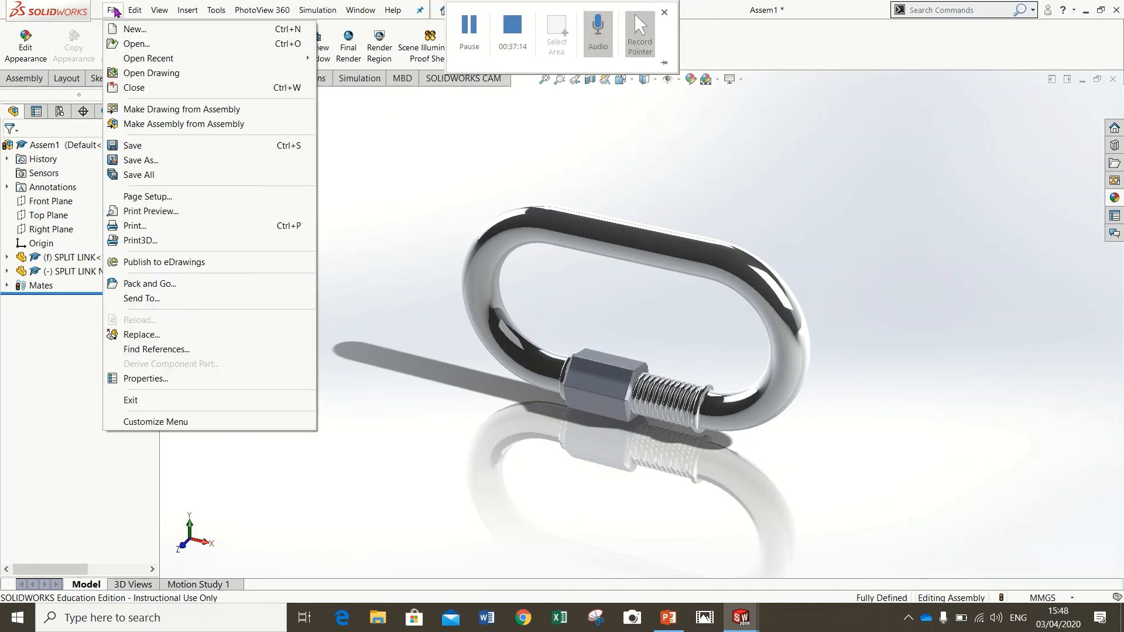
click(143, 160)
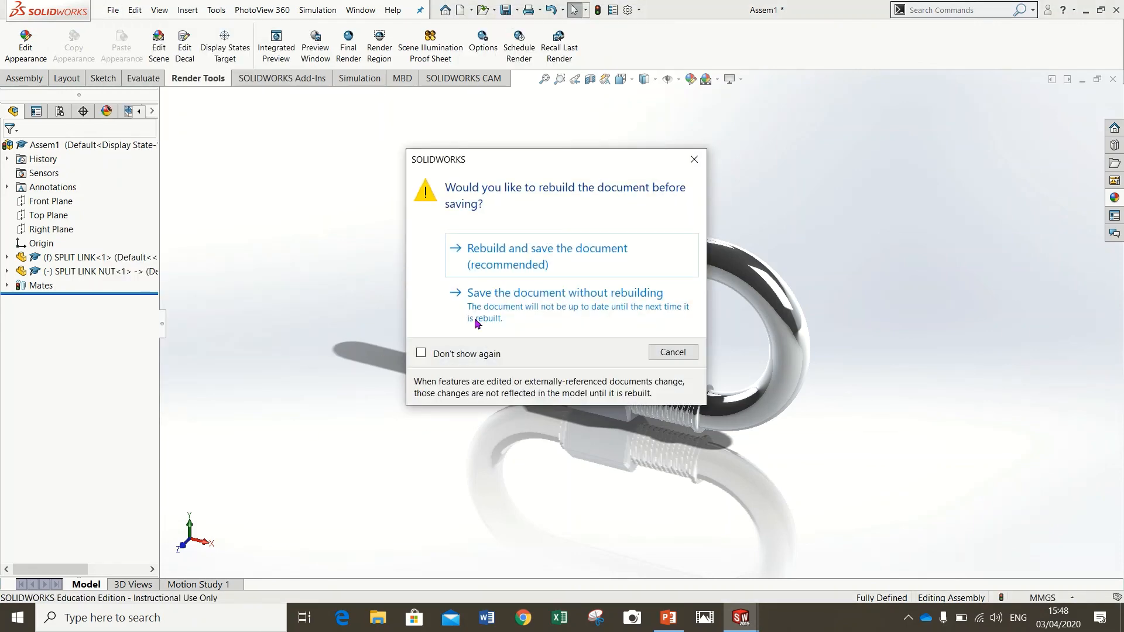
click(539, 266)
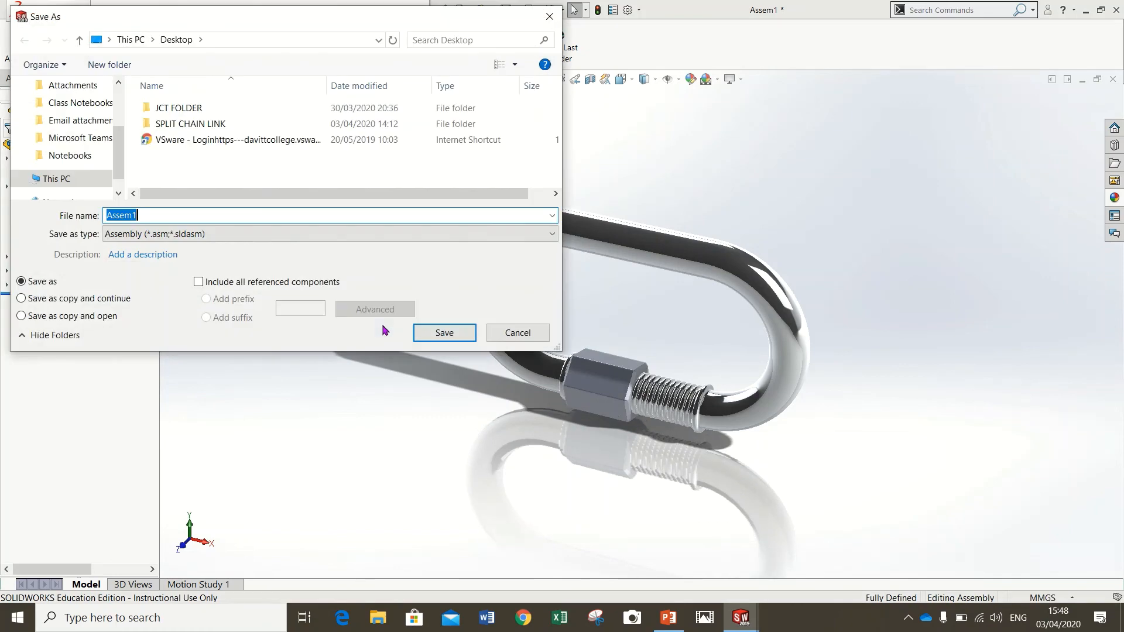
text(SPL)
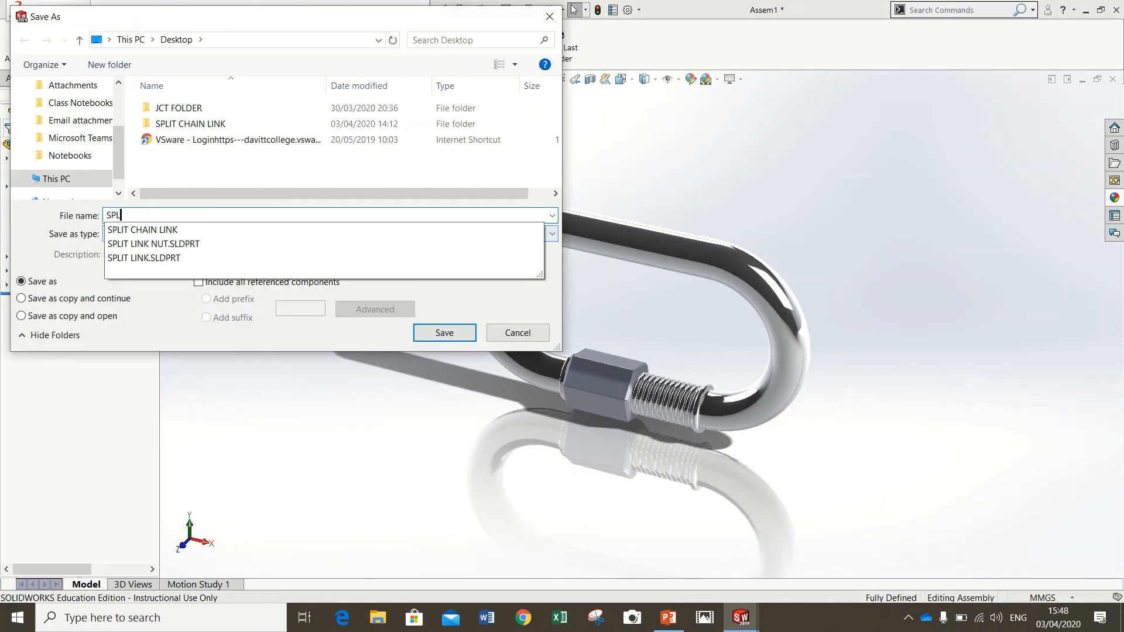
text(IT LINK A)
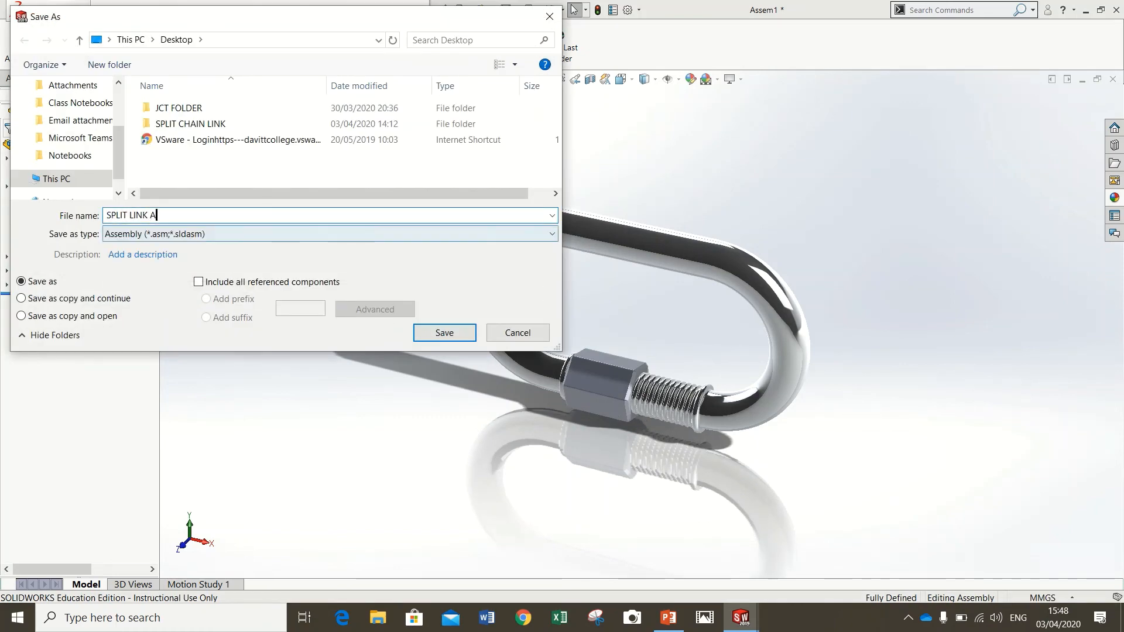
text(SSEMBLY)
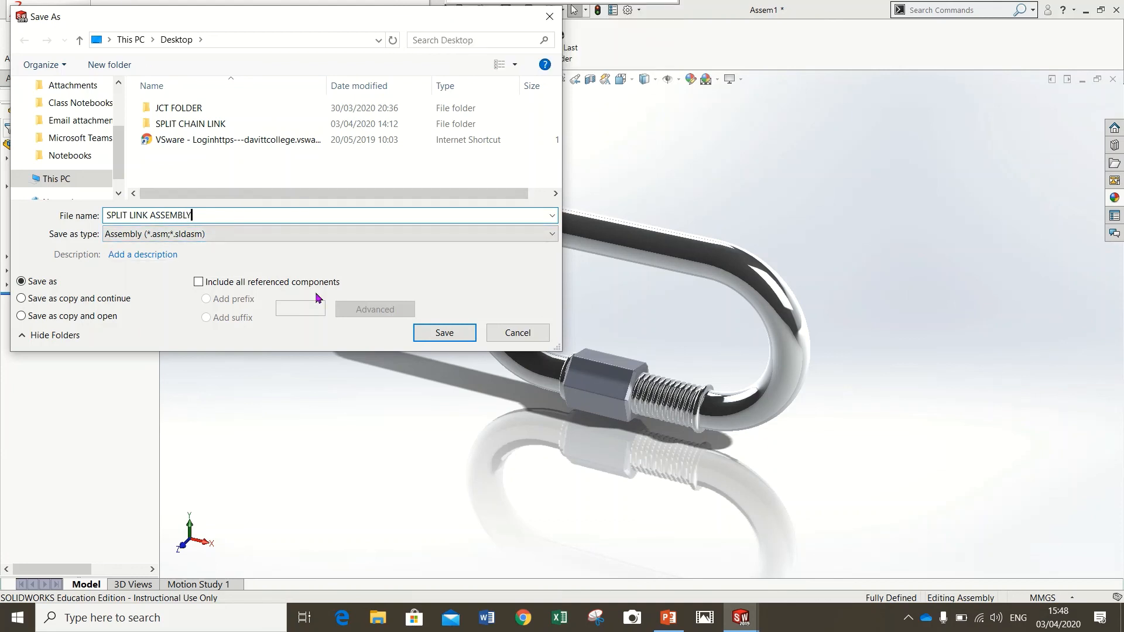
click(432, 338)
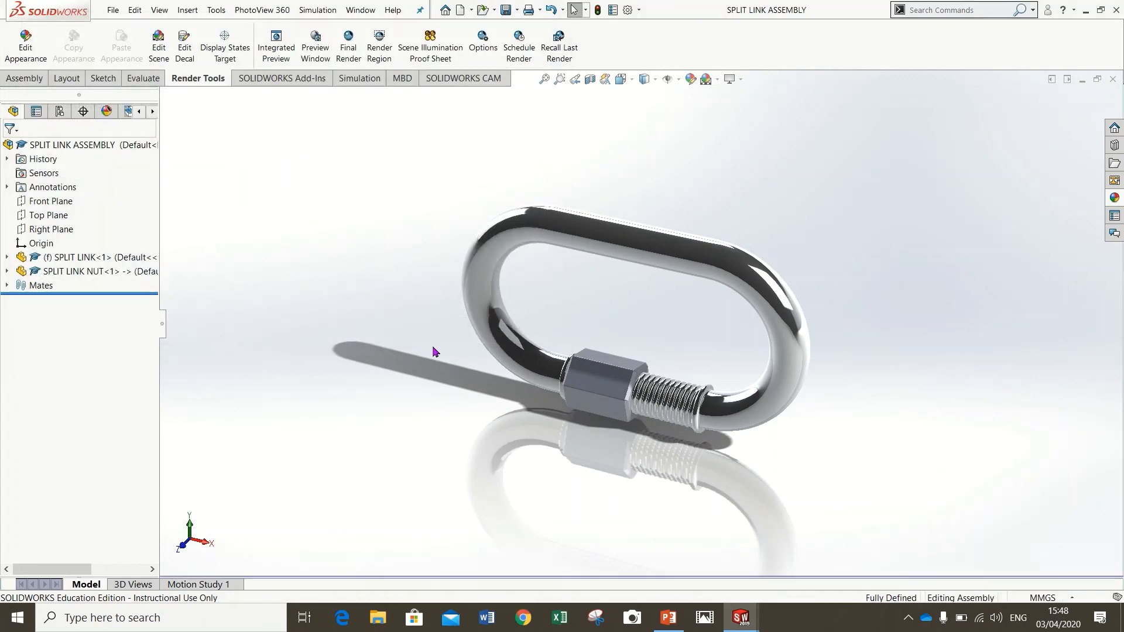